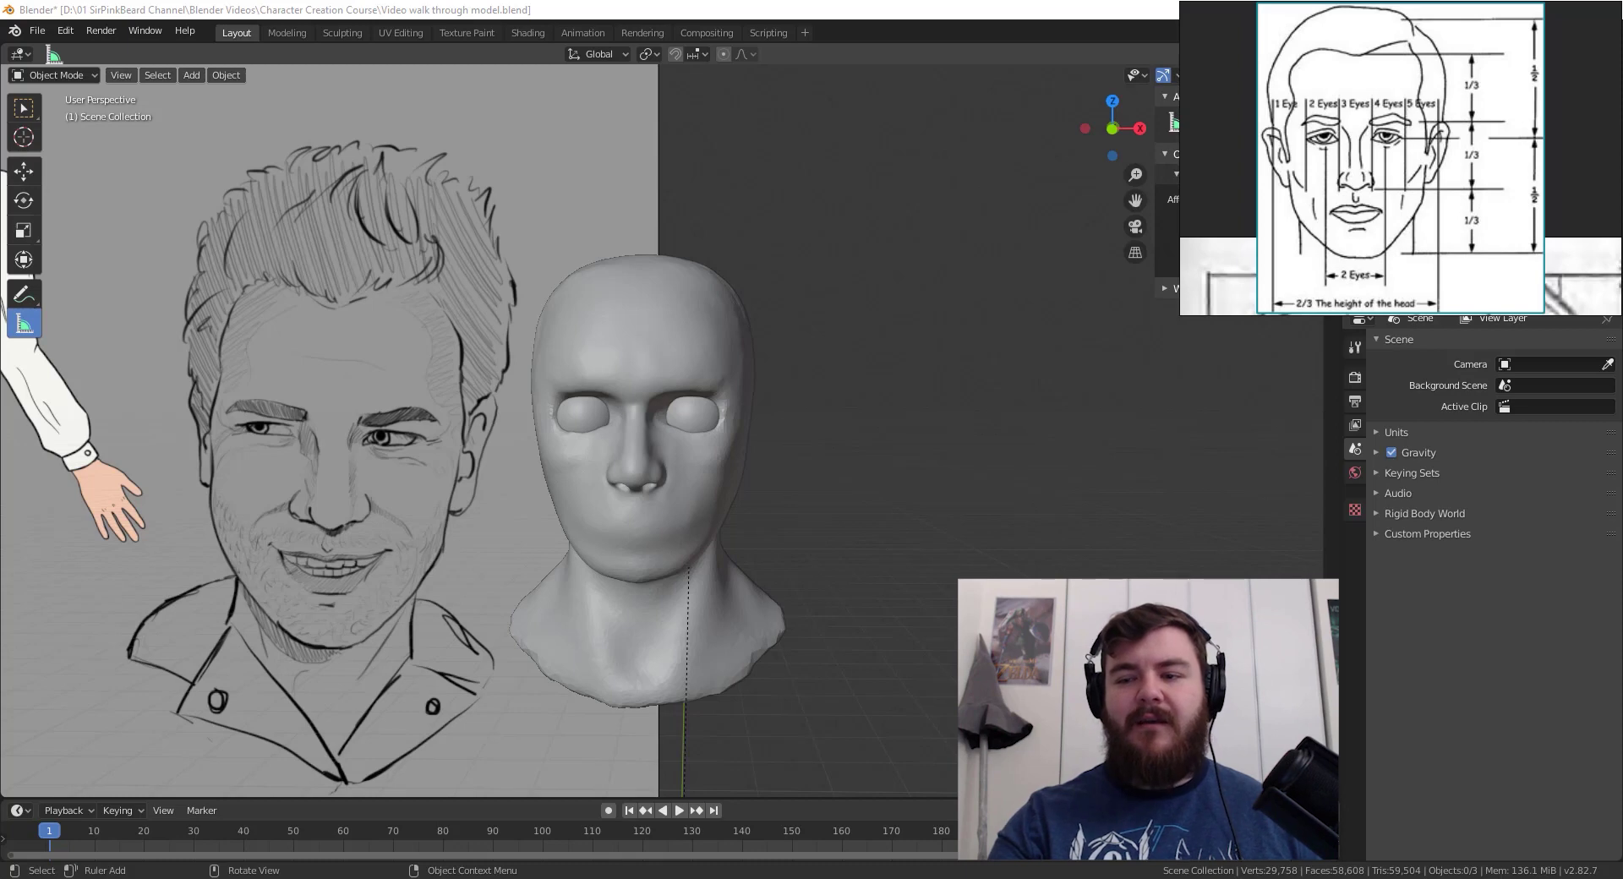
# - Compare the eye-width face proportion chart with the front-and-side head proportion sketch in the reference viewer
pyautogui.doubleClick(1225, 253)
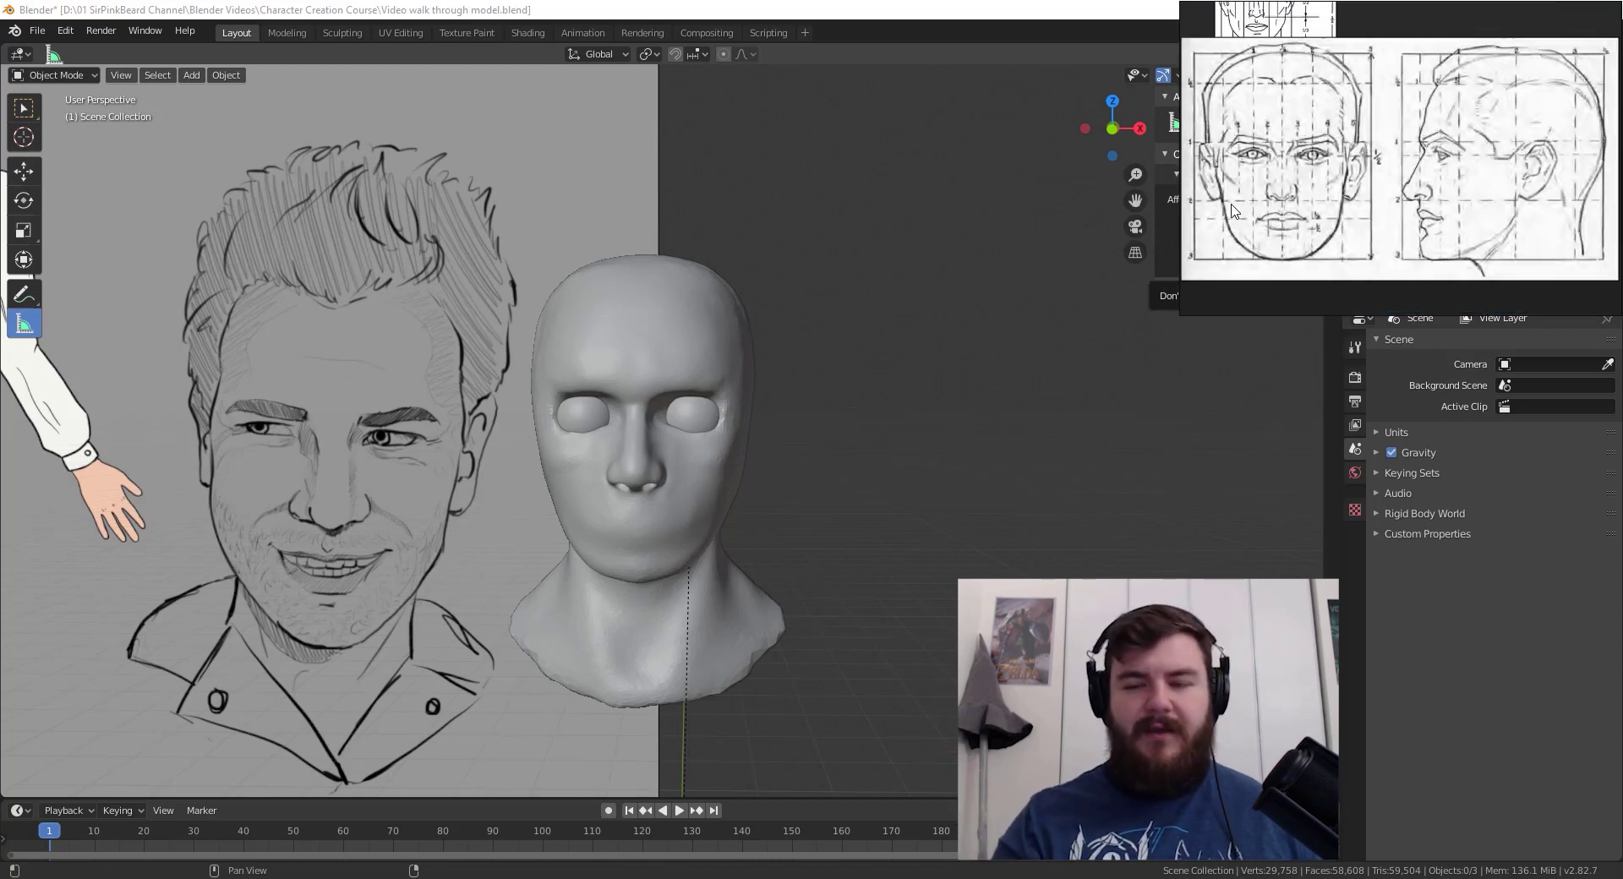
pyautogui.scroll(2, 1232, 211)
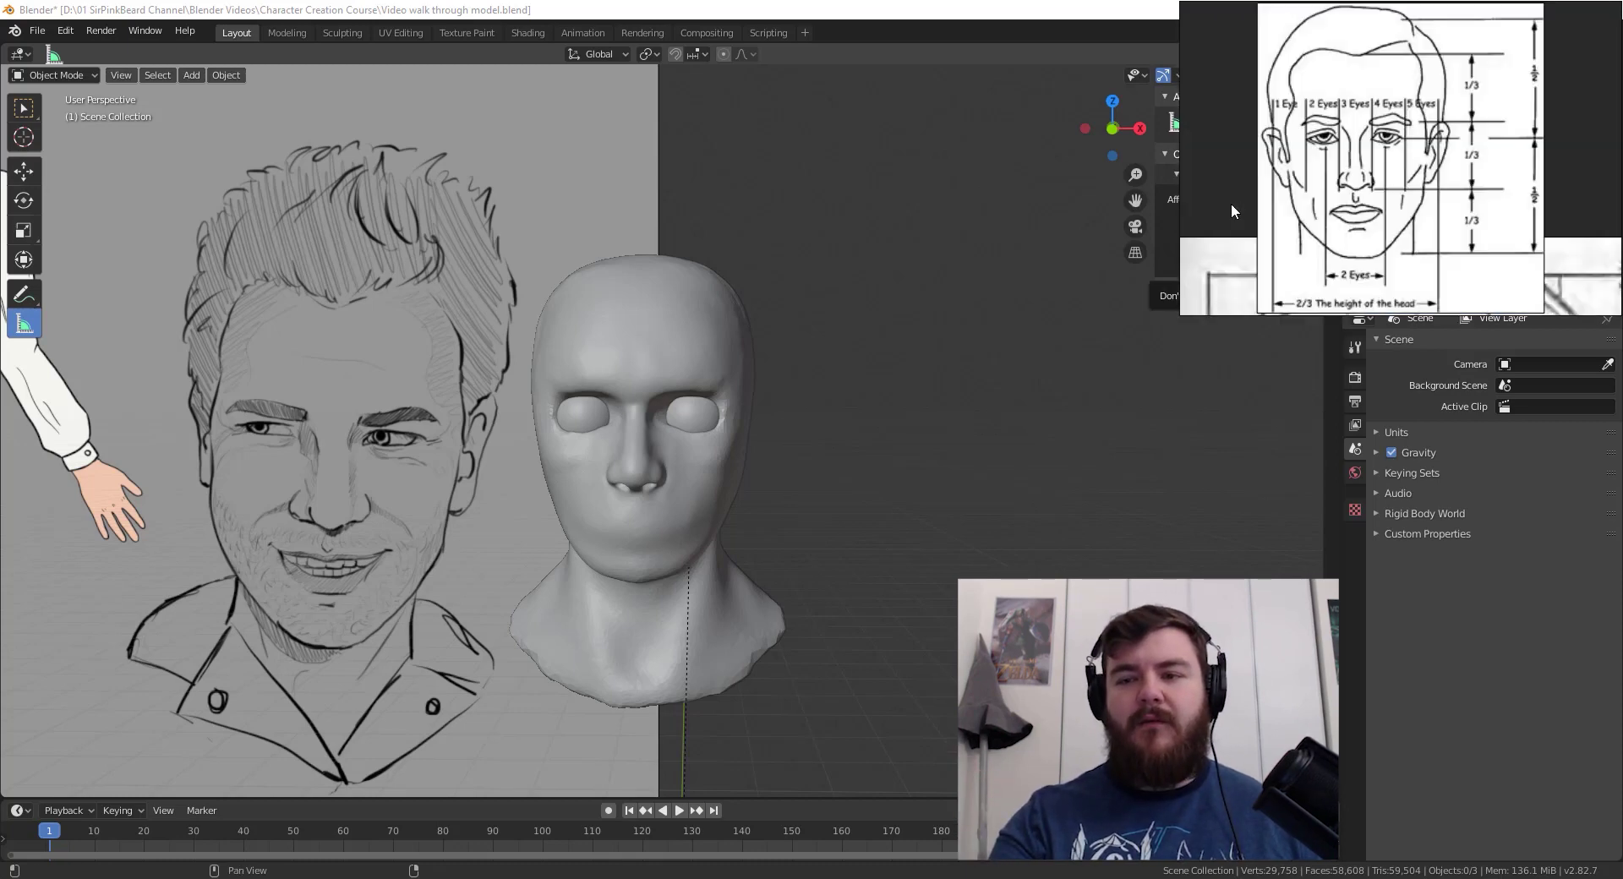
pyautogui.scroll(-2, 1232, 206)
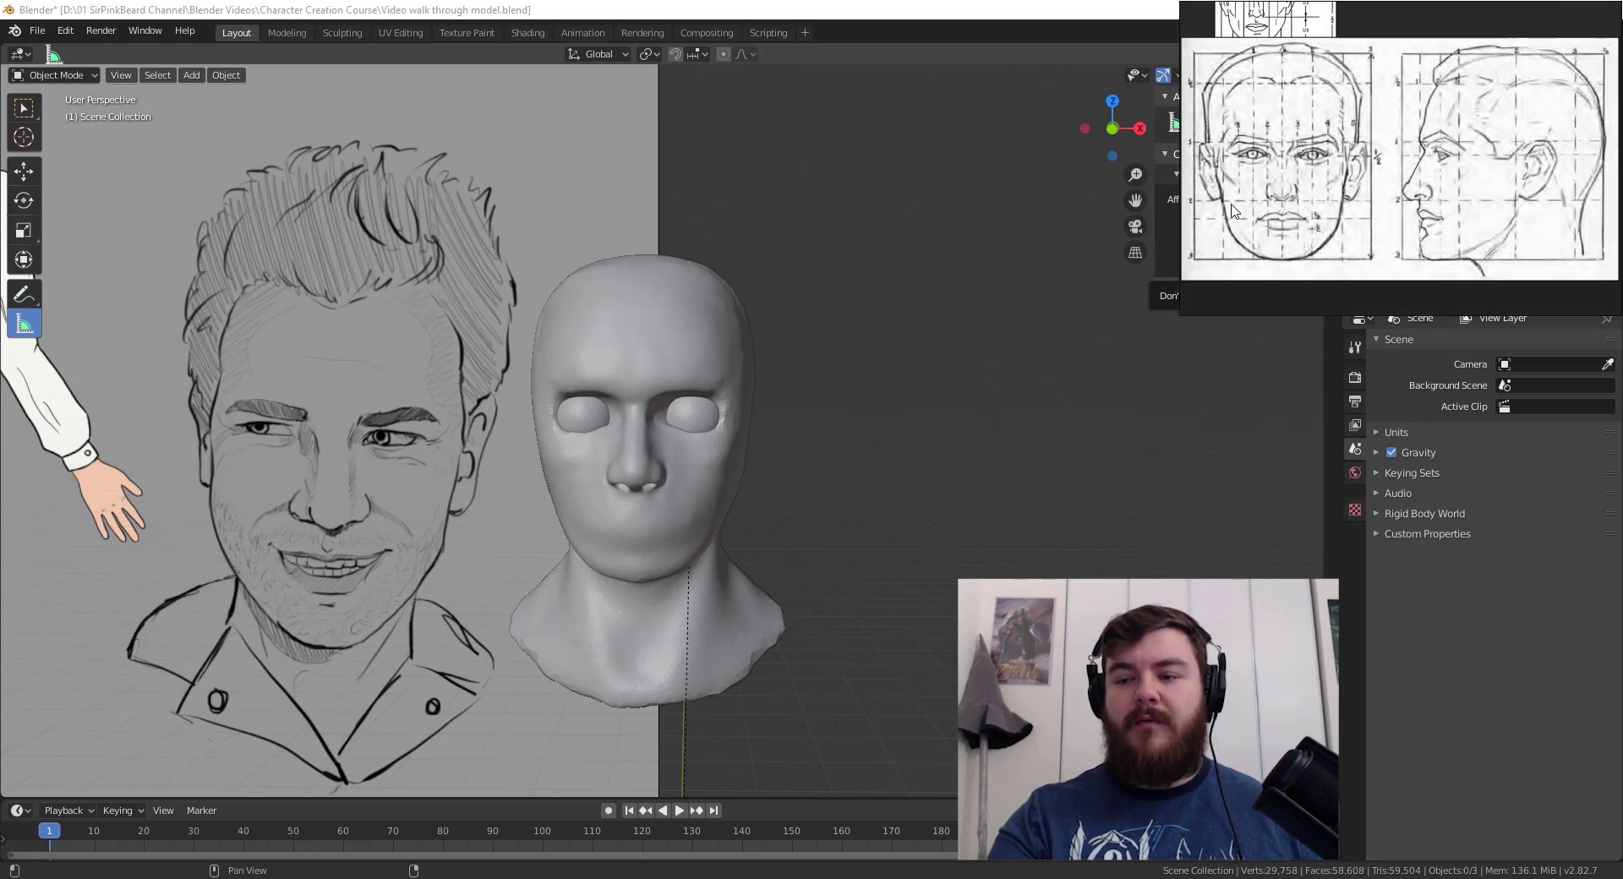
pyautogui.scroll(2, 1305, 315)
pyautogui.scroll(-2, 1304, 315)
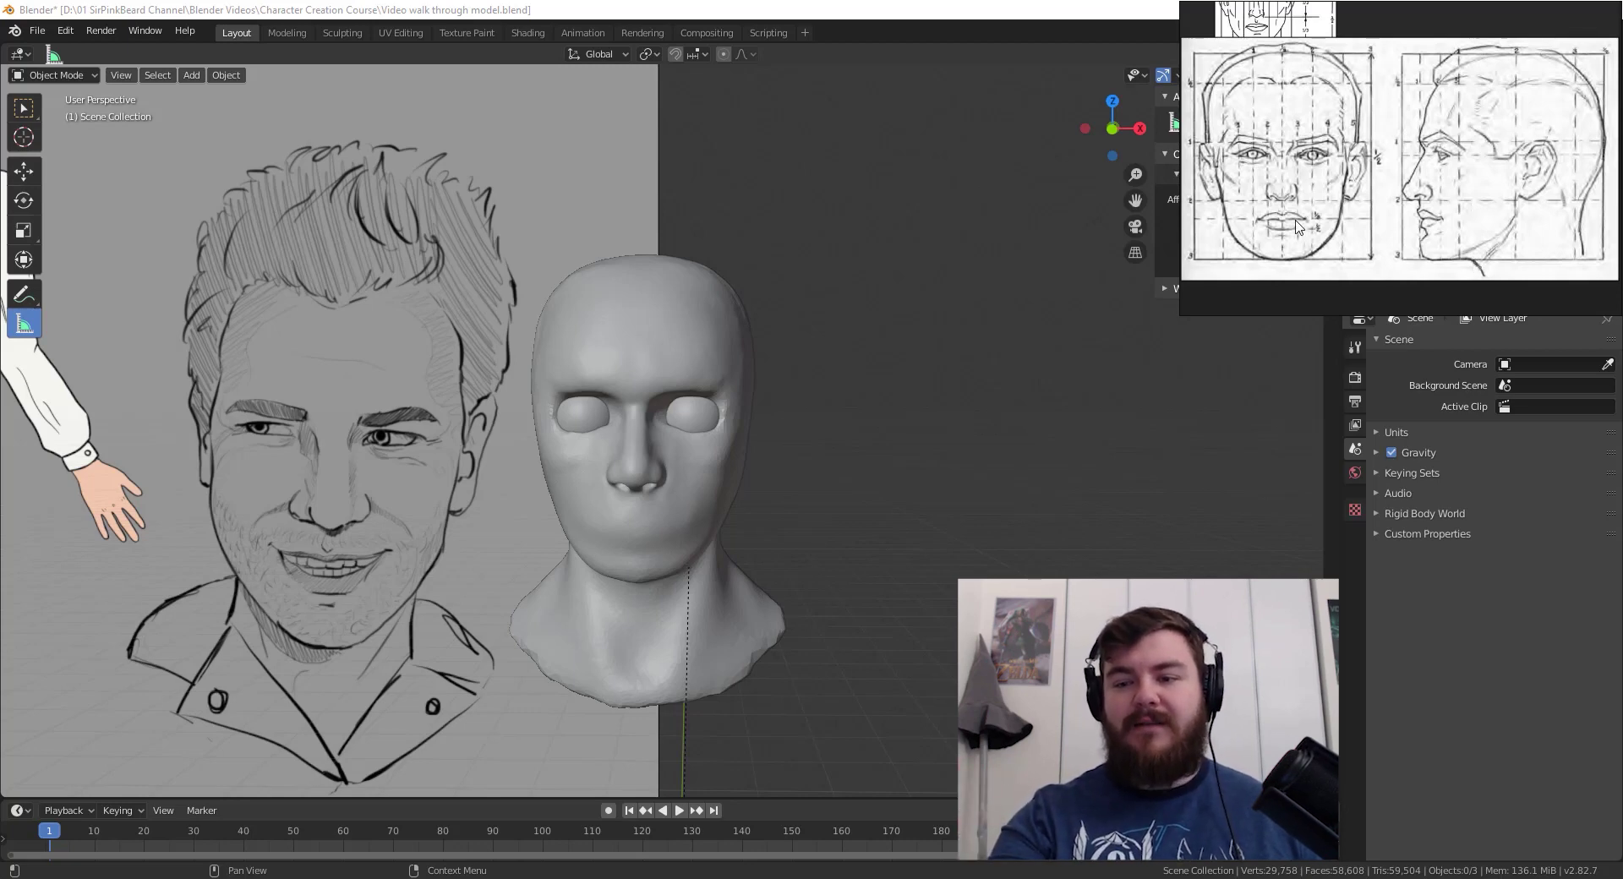
pyautogui.press('Left')
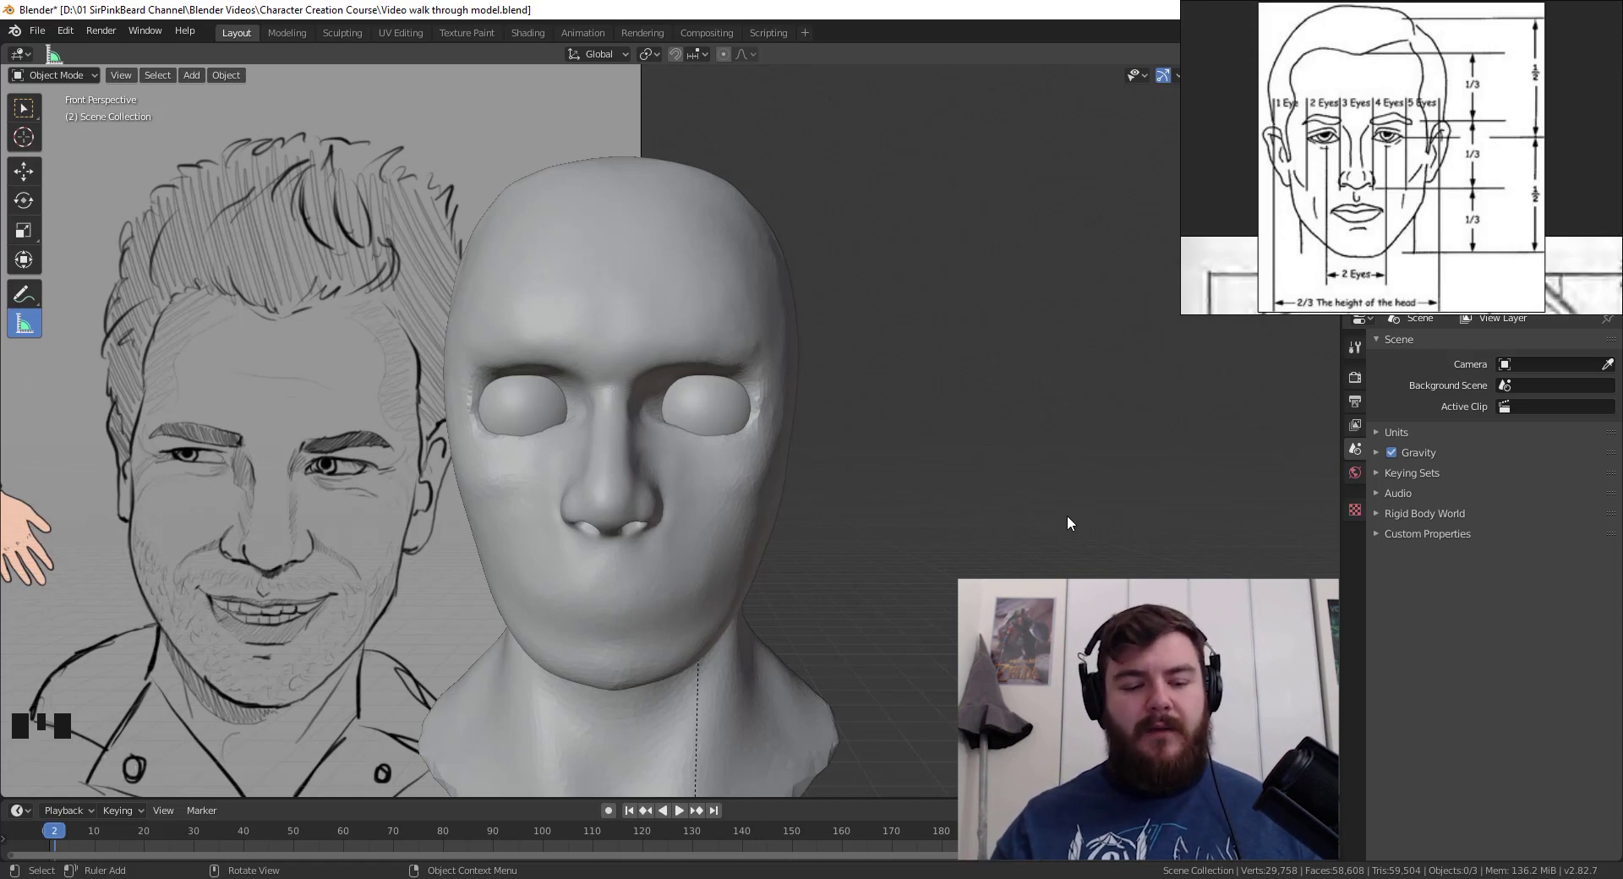
# - In the front orthographic view, activate the Annotate tool with Surface stroke placement and open its annotation layer list
pyautogui.press('KP_1')
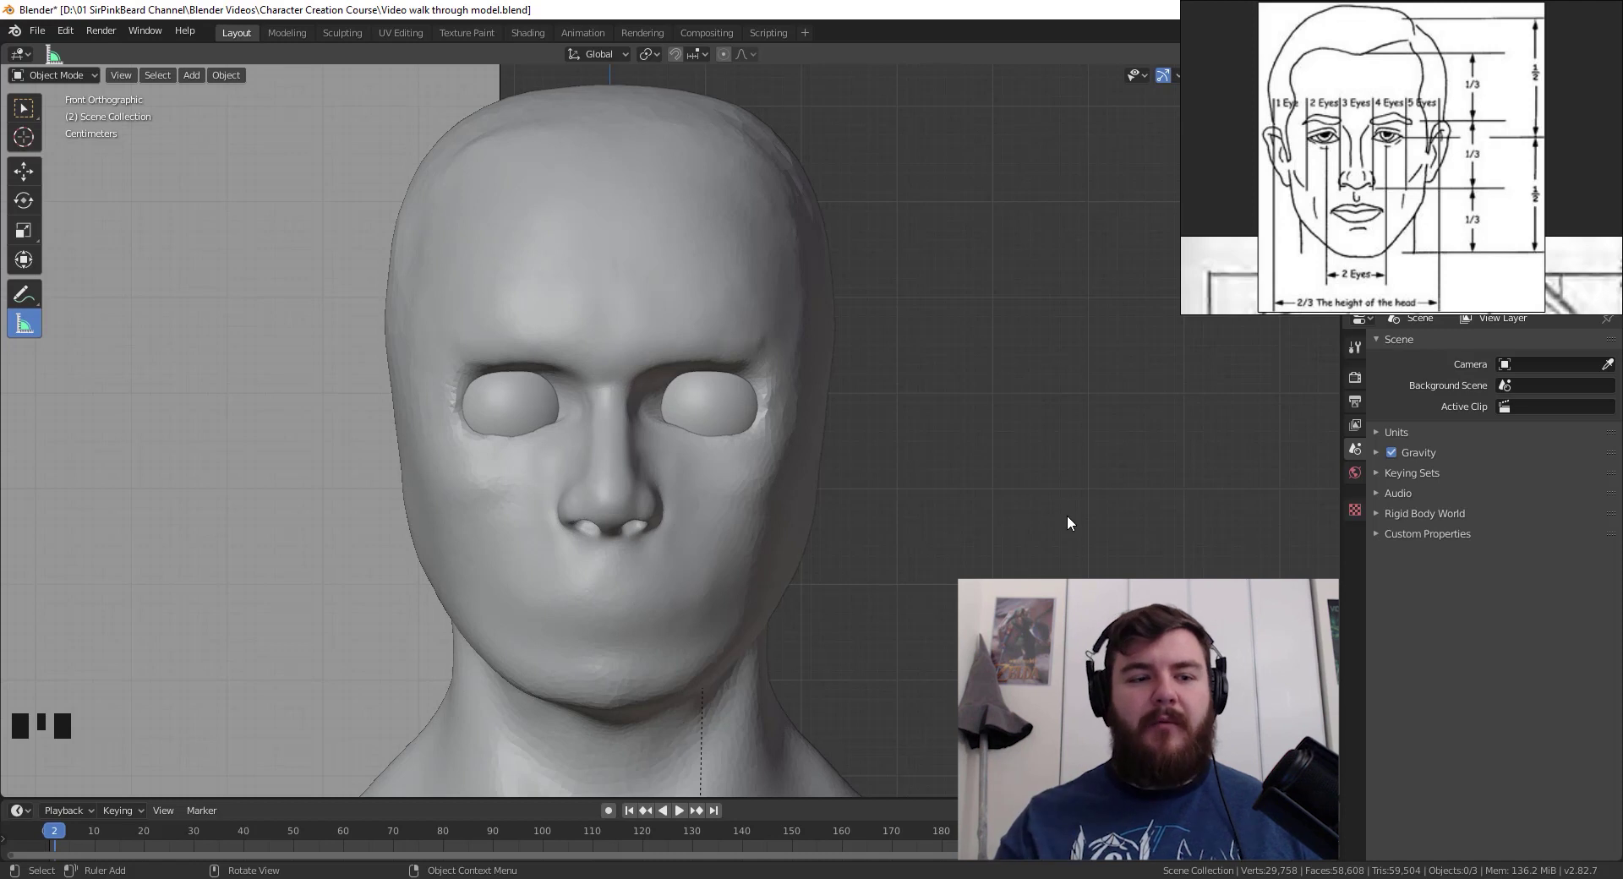
pyautogui.click(24, 294)
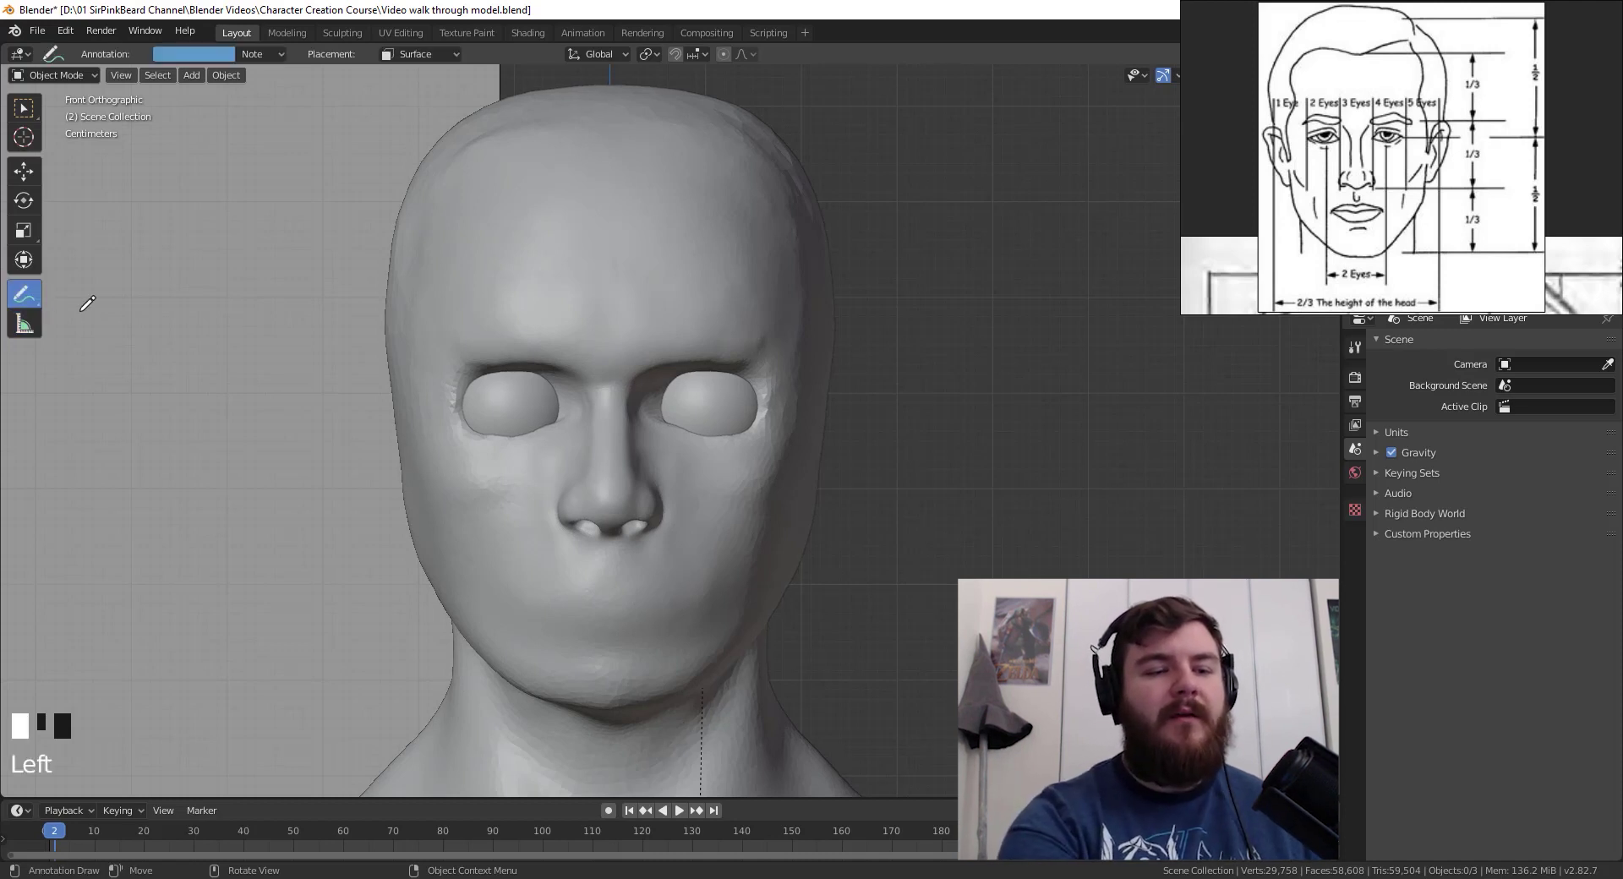
pyautogui.click(449, 53)
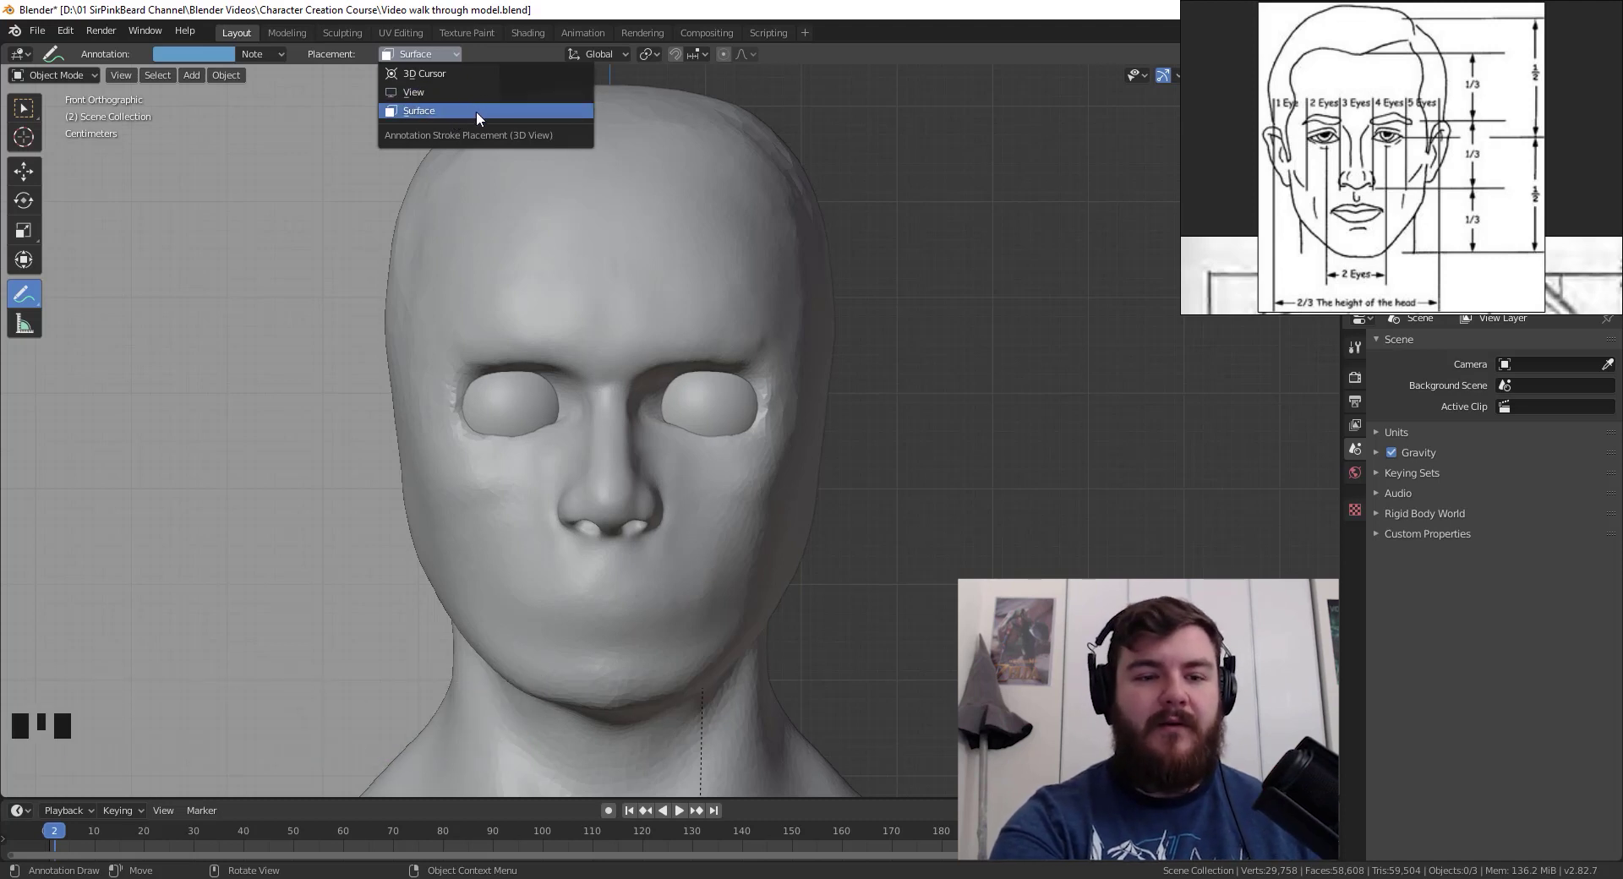
pyautogui.moveTo(262, 53)
pyautogui.click(312, 110)
pyautogui.click(369, 124)
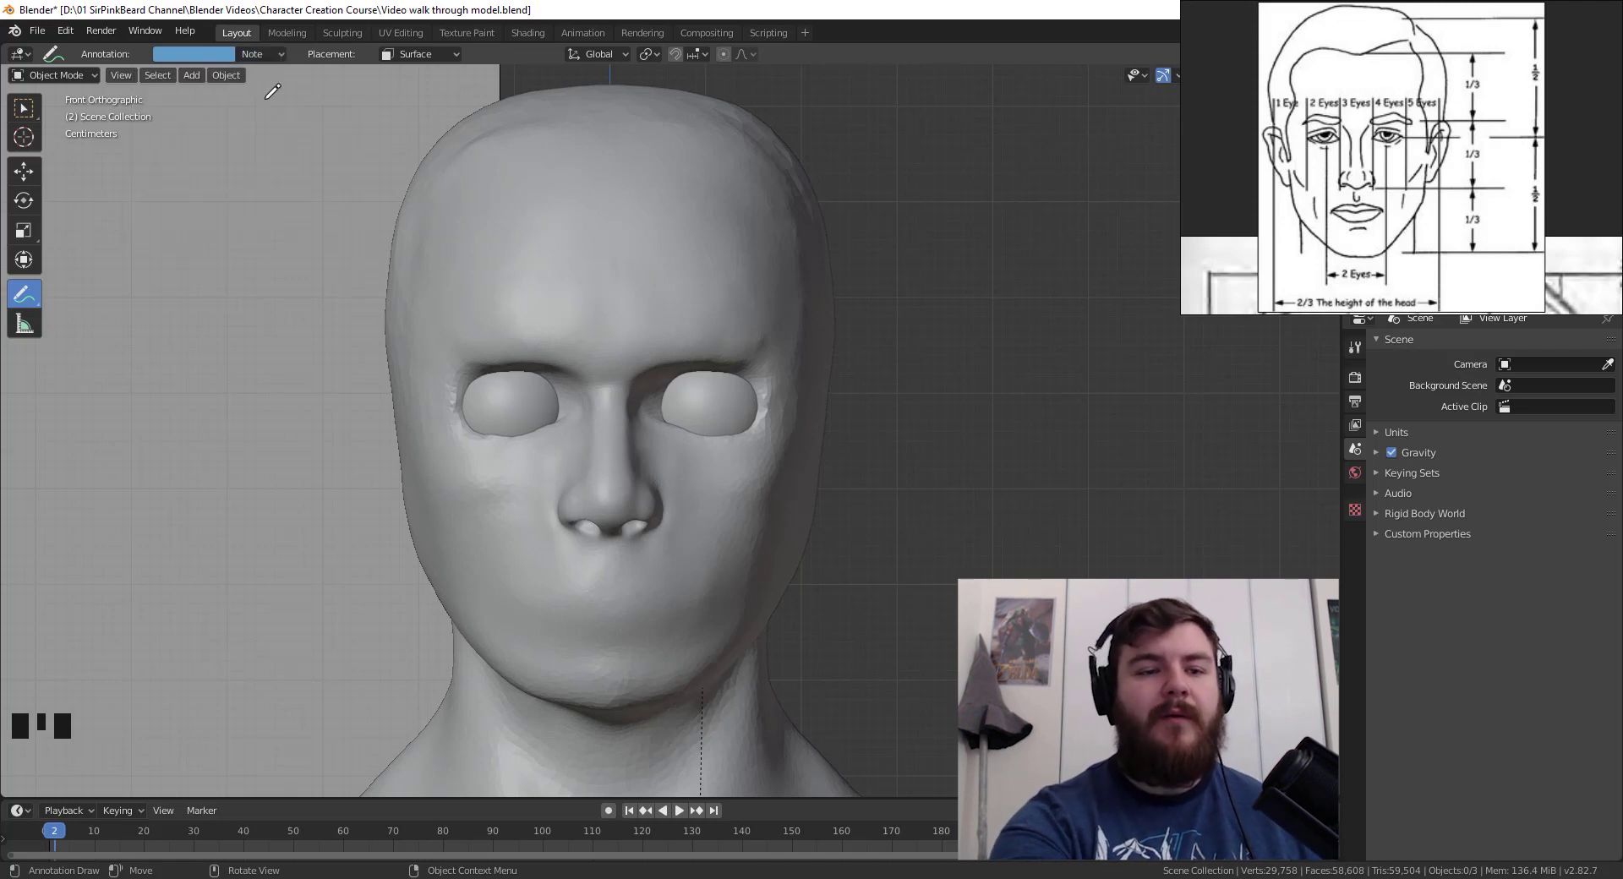
pyautogui.click(259, 53)
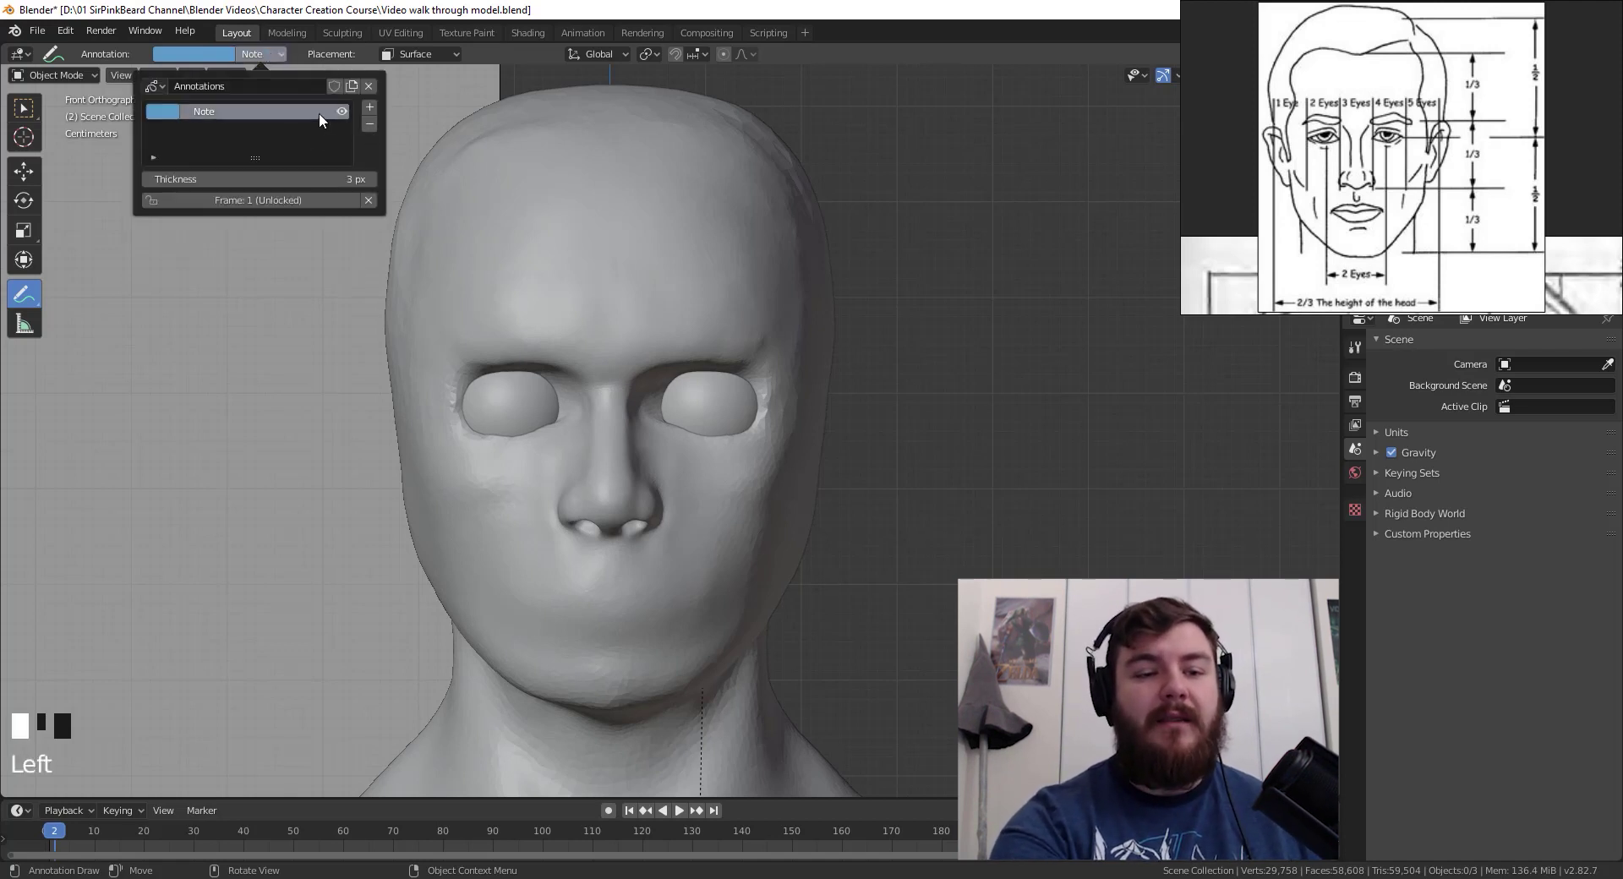
pyautogui.click(222, 110)
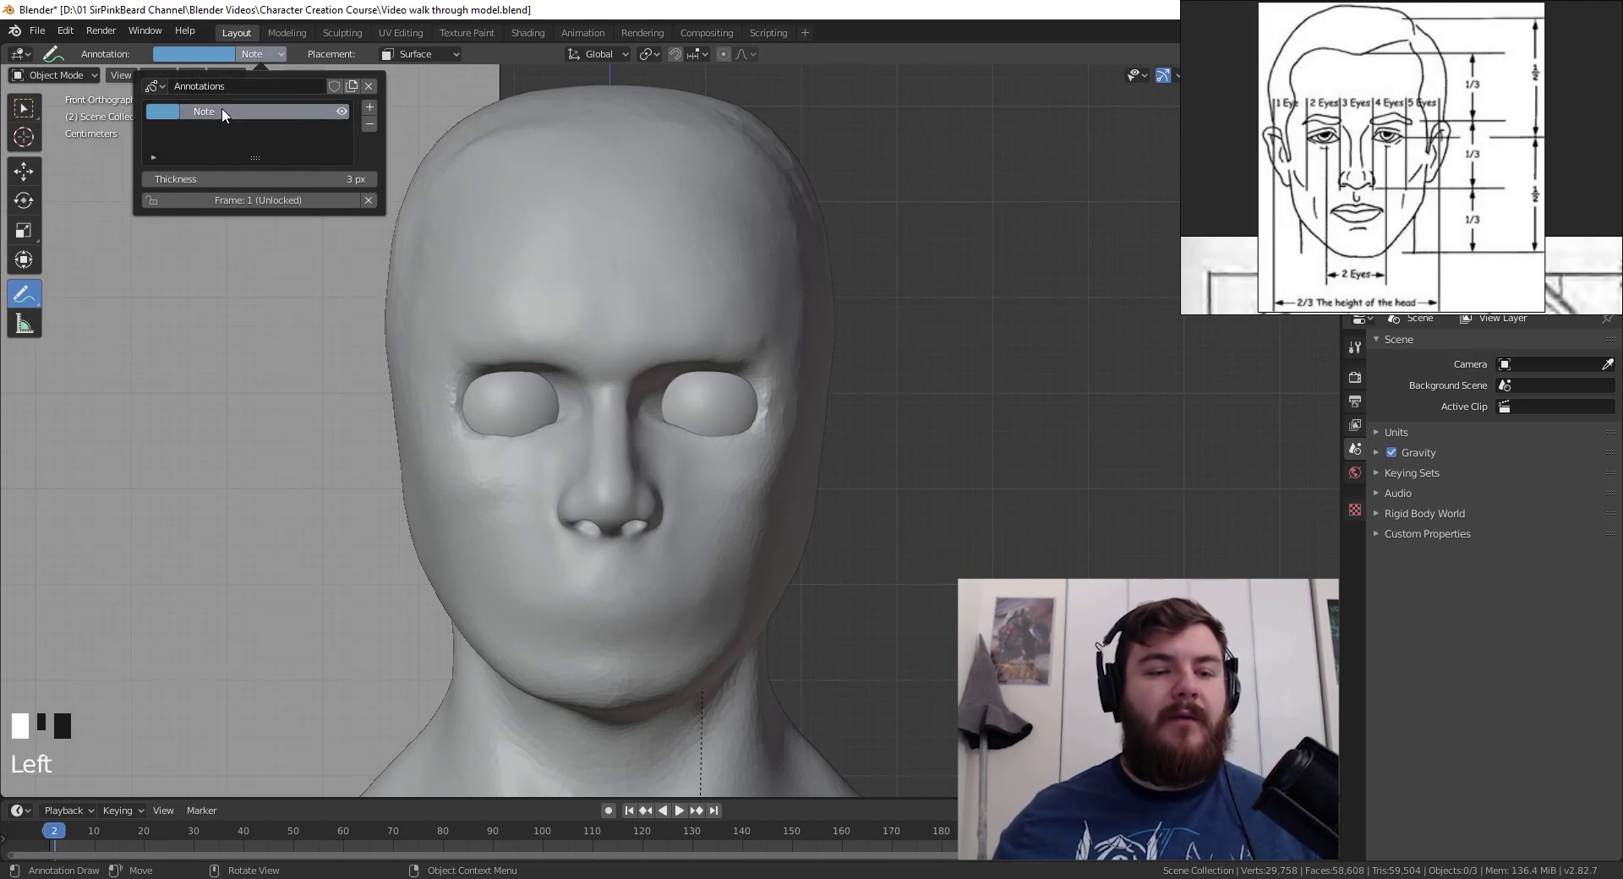
pyautogui.rightClick(212, 111)
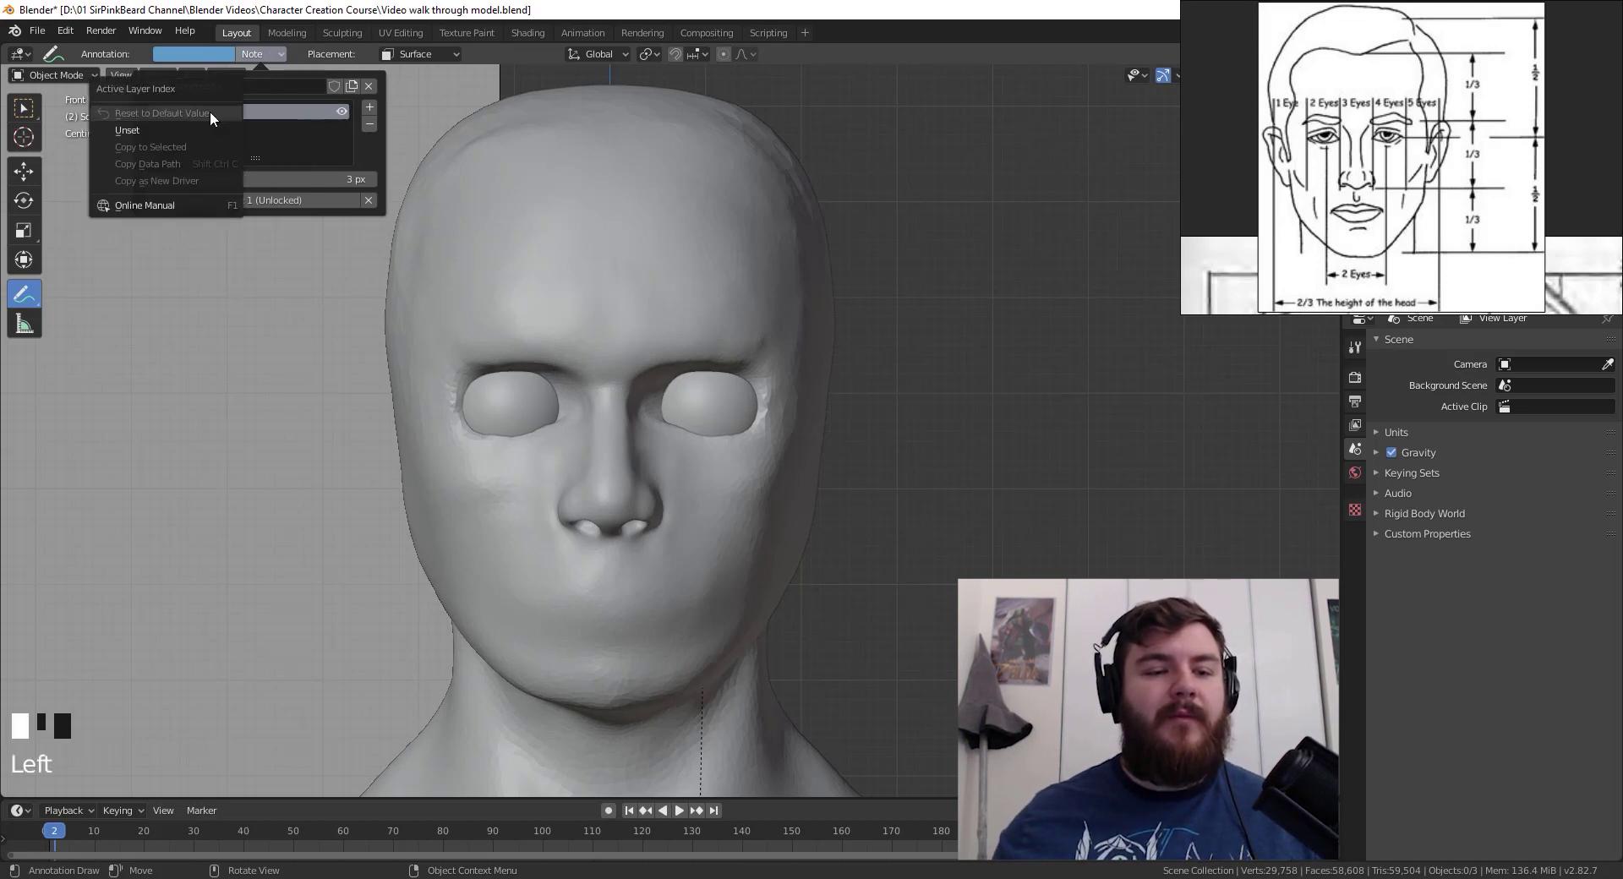
pyautogui.click(270, 134)
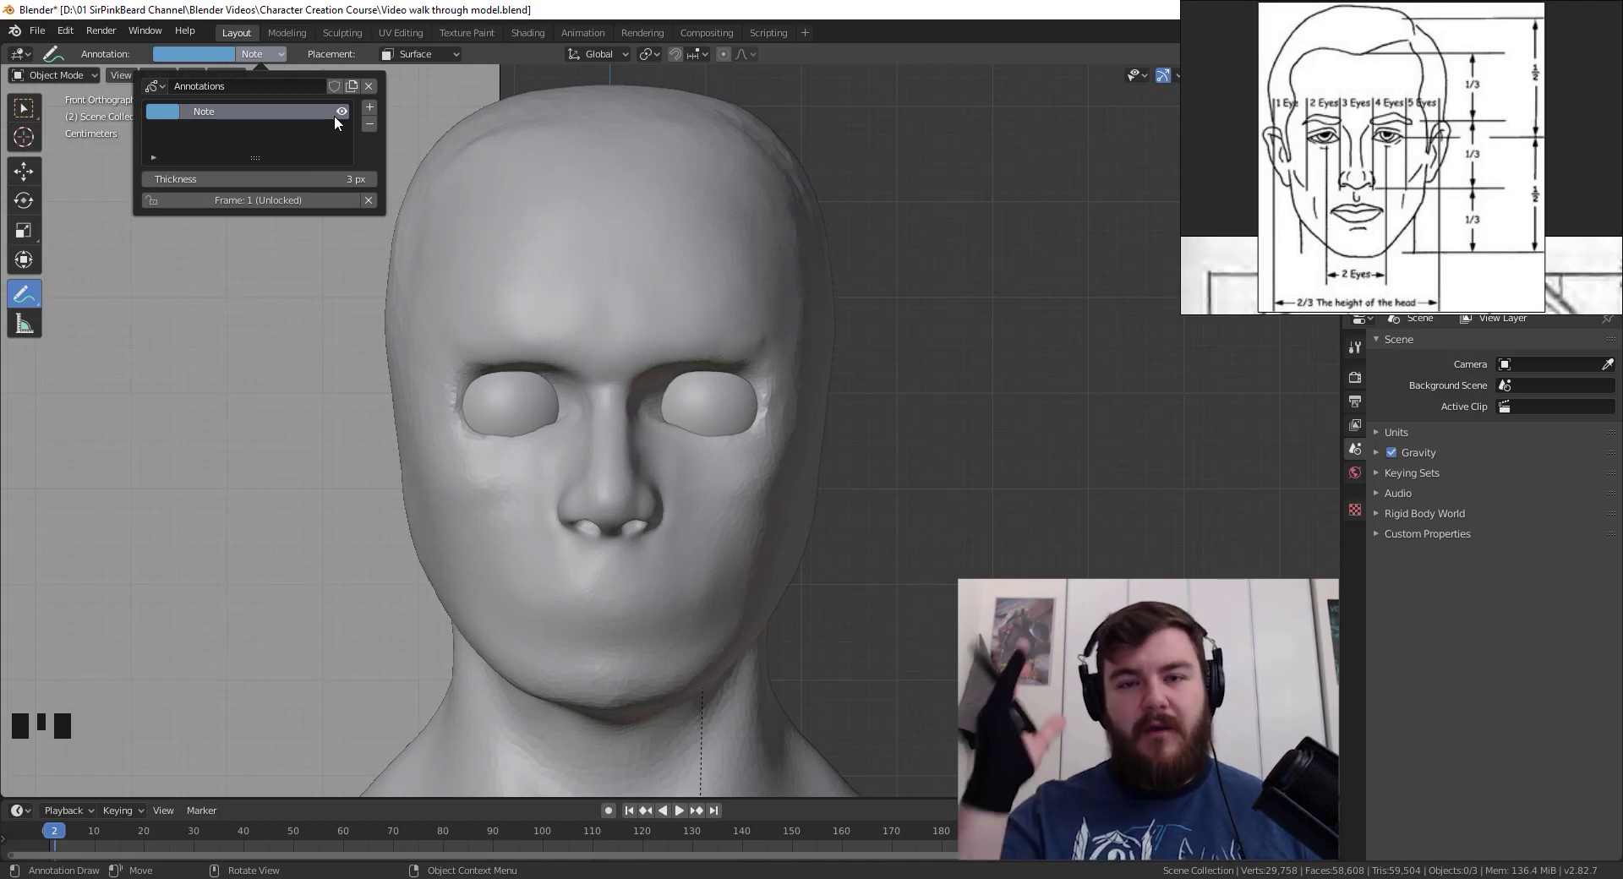
# - Add two new annotation layers, colouring the first one red and the second one yellow
pyautogui.click(369, 107)
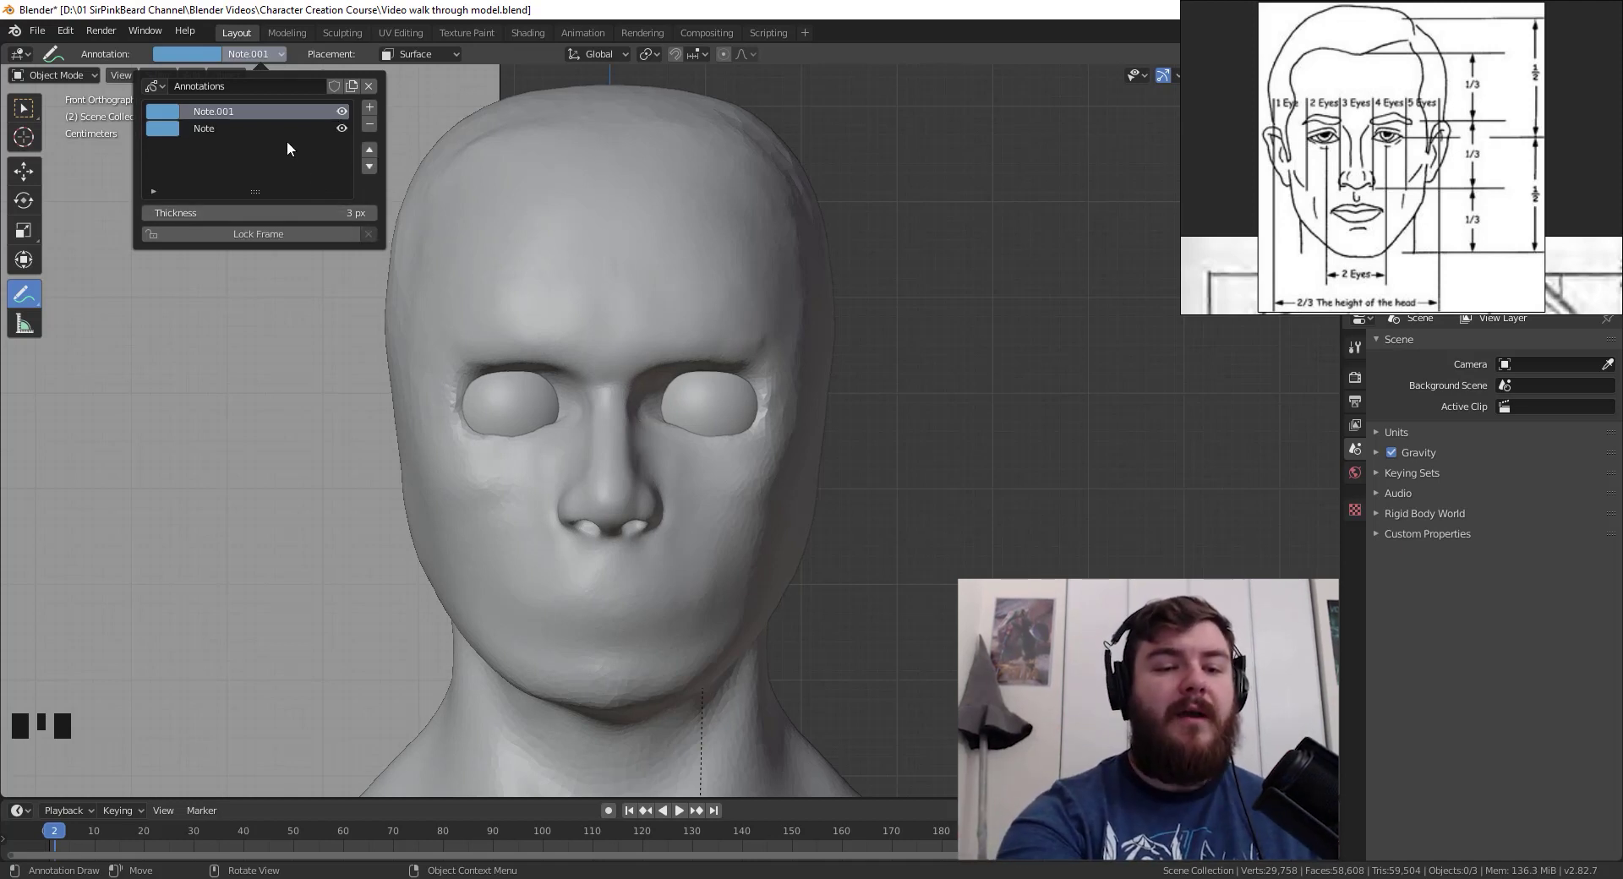
pyautogui.click(164, 111)
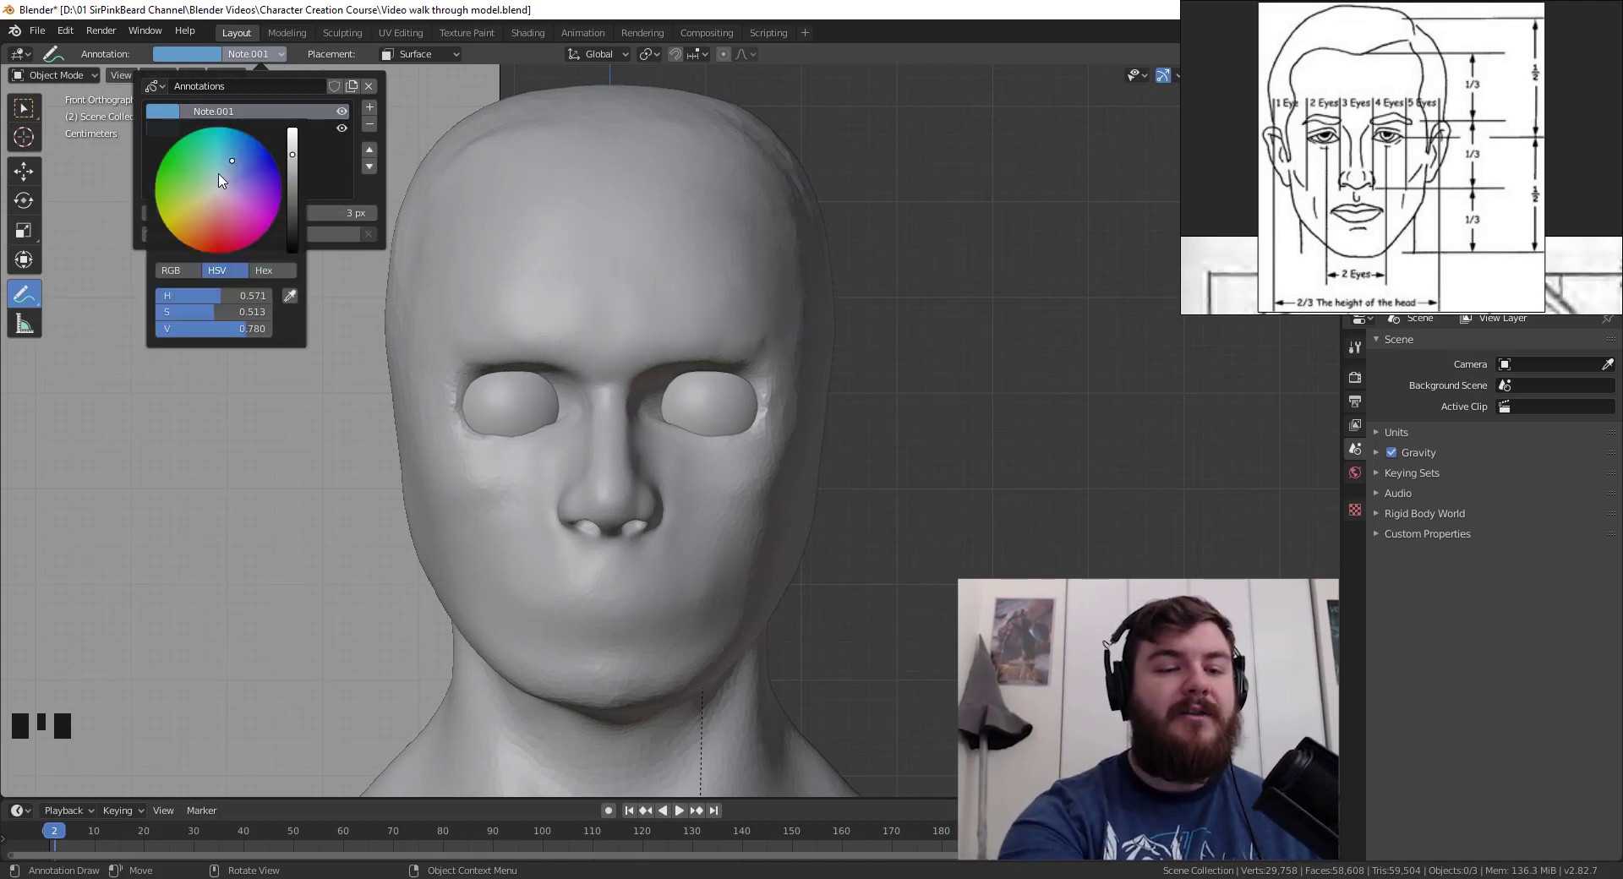
pyautogui.moveTo(220, 180); pyautogui.dragTo(221, 267)
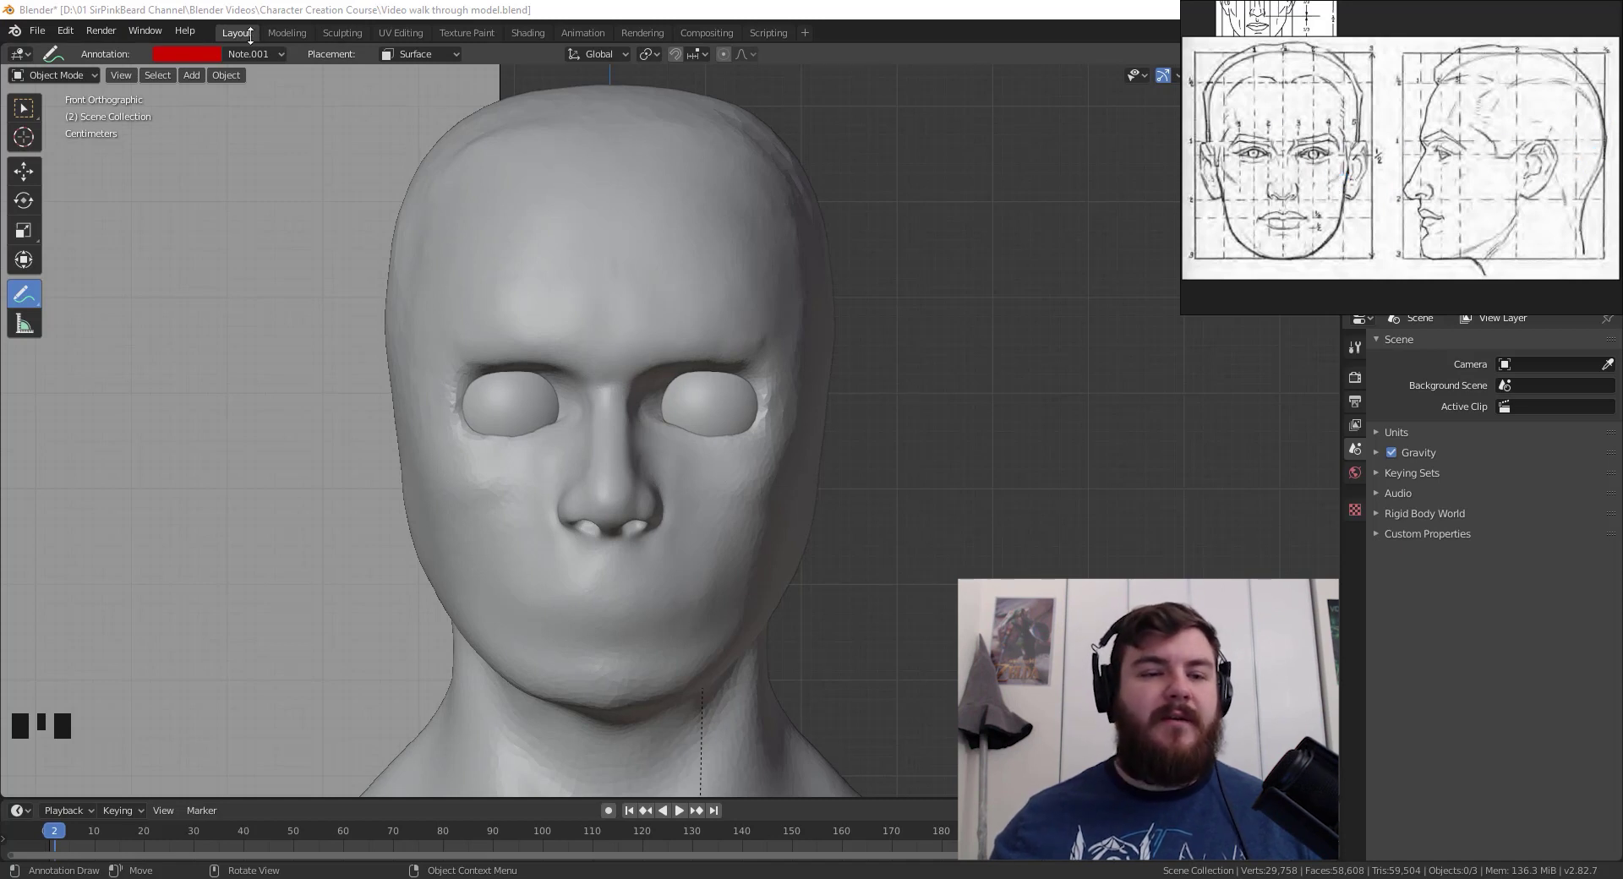
pyautogui.click(267, 56)
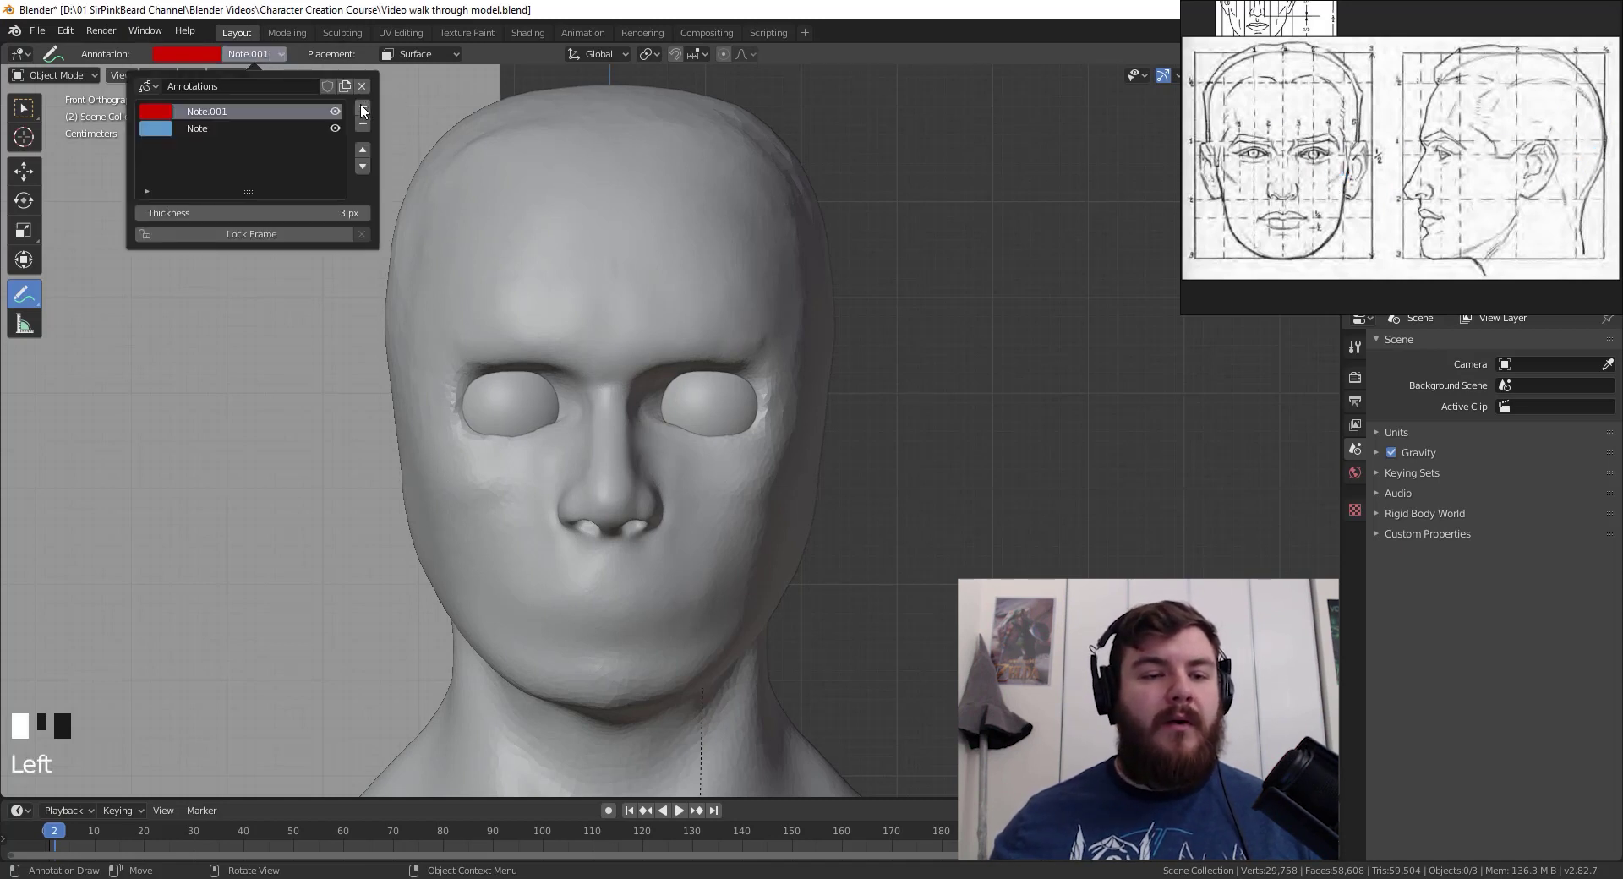
pyautogui.click(361, 110)
pyautogui.click(162, 110)
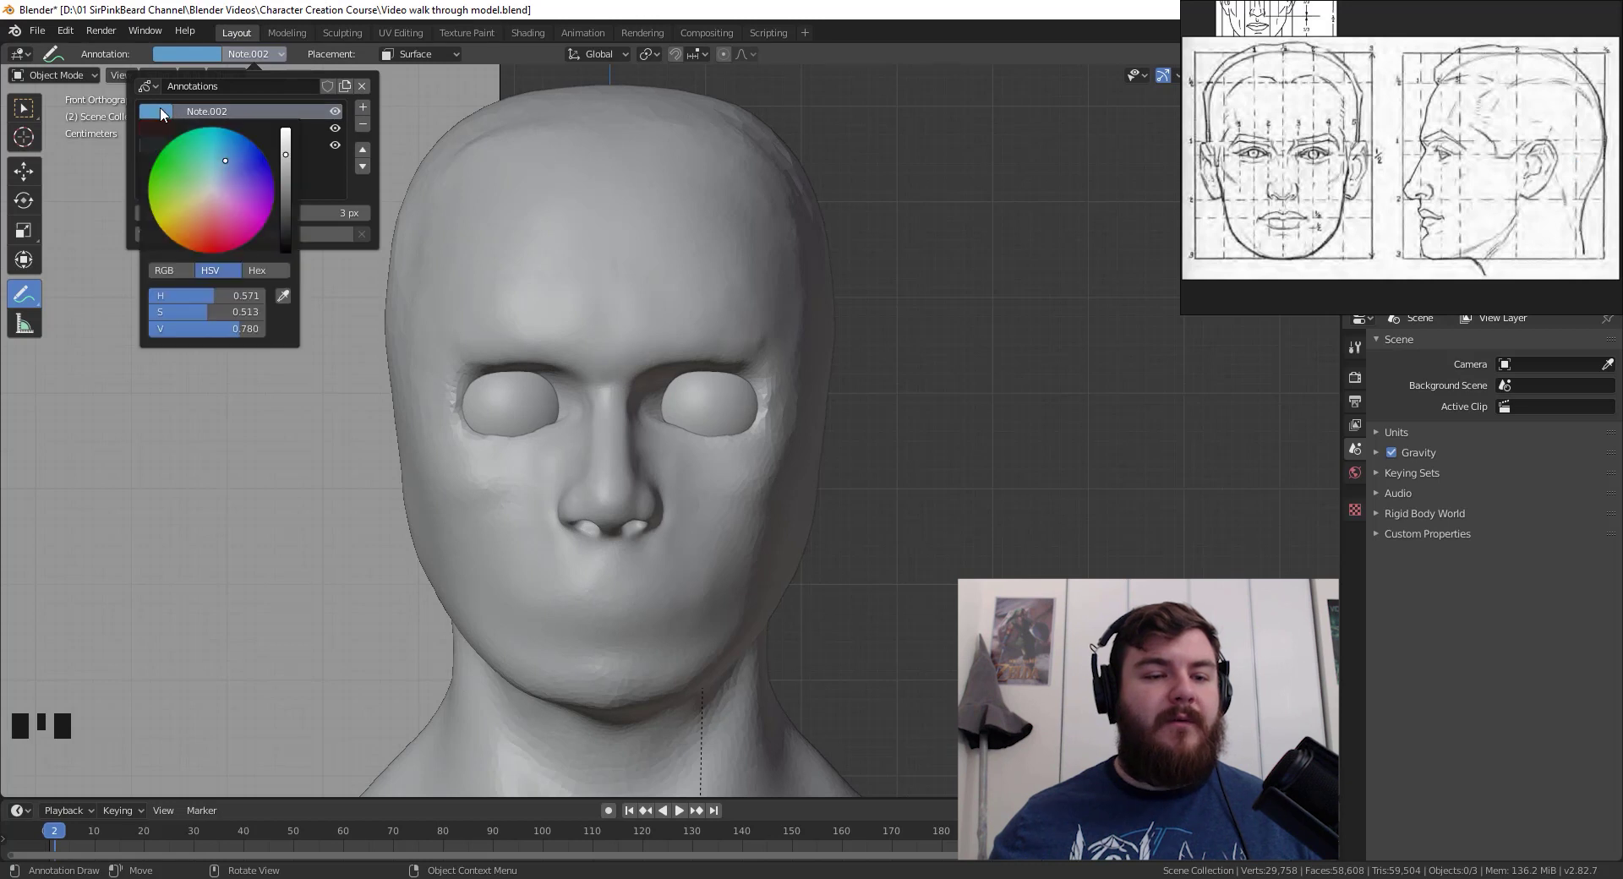
pyautogui.click(174, 215)
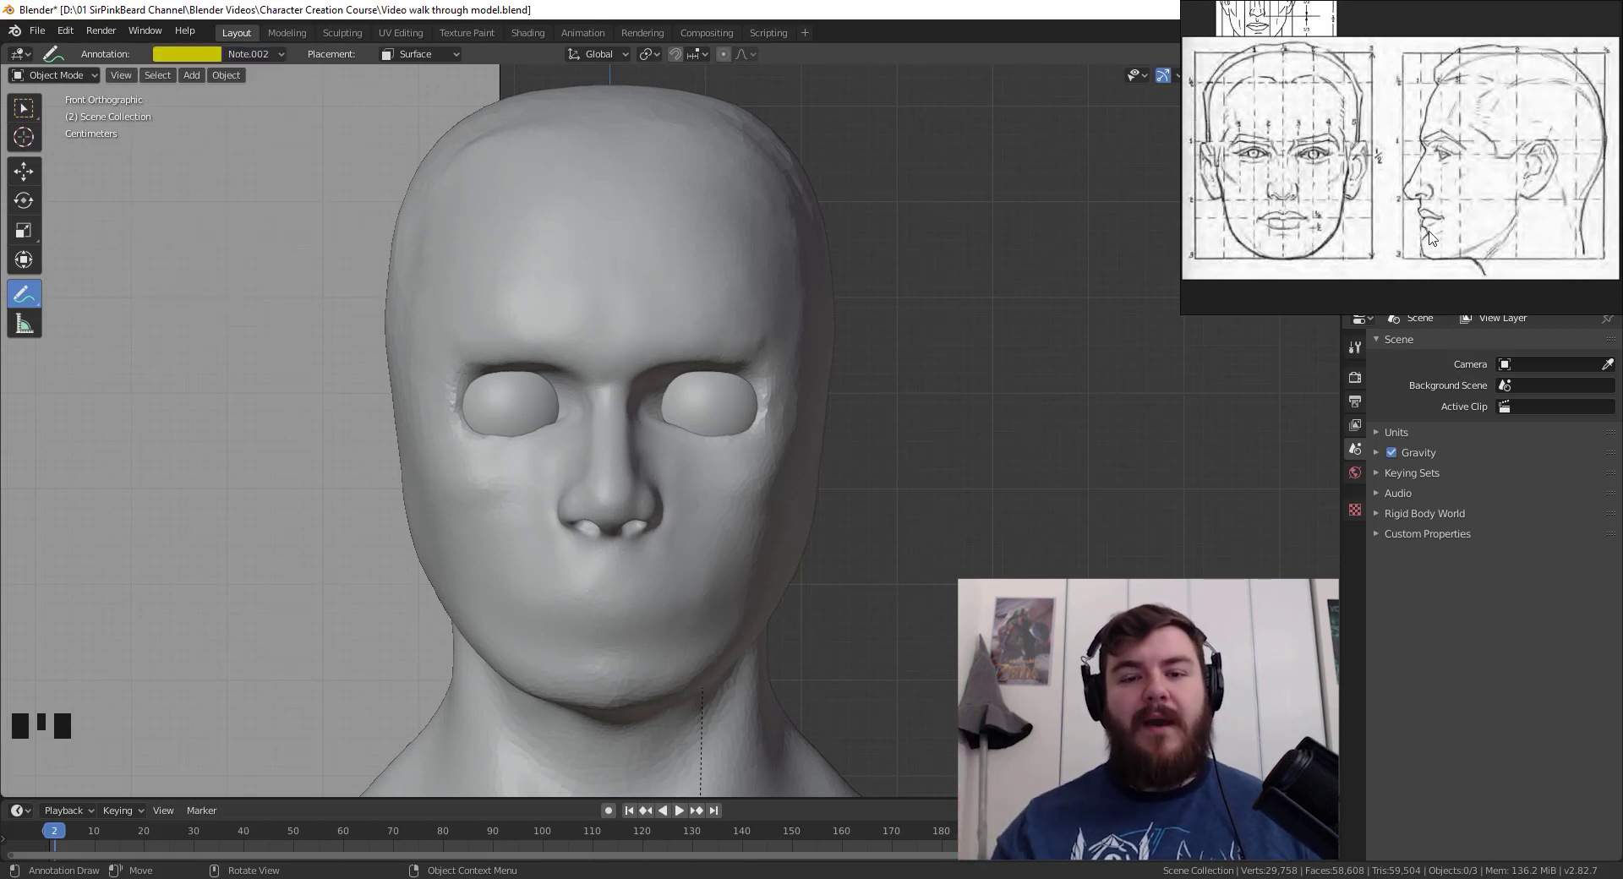
# - Draw a straight vertical annotation line on the blue Note layer from the nostril's outer edge up to the brow
pyautogui.doubleClick(1277, 21)
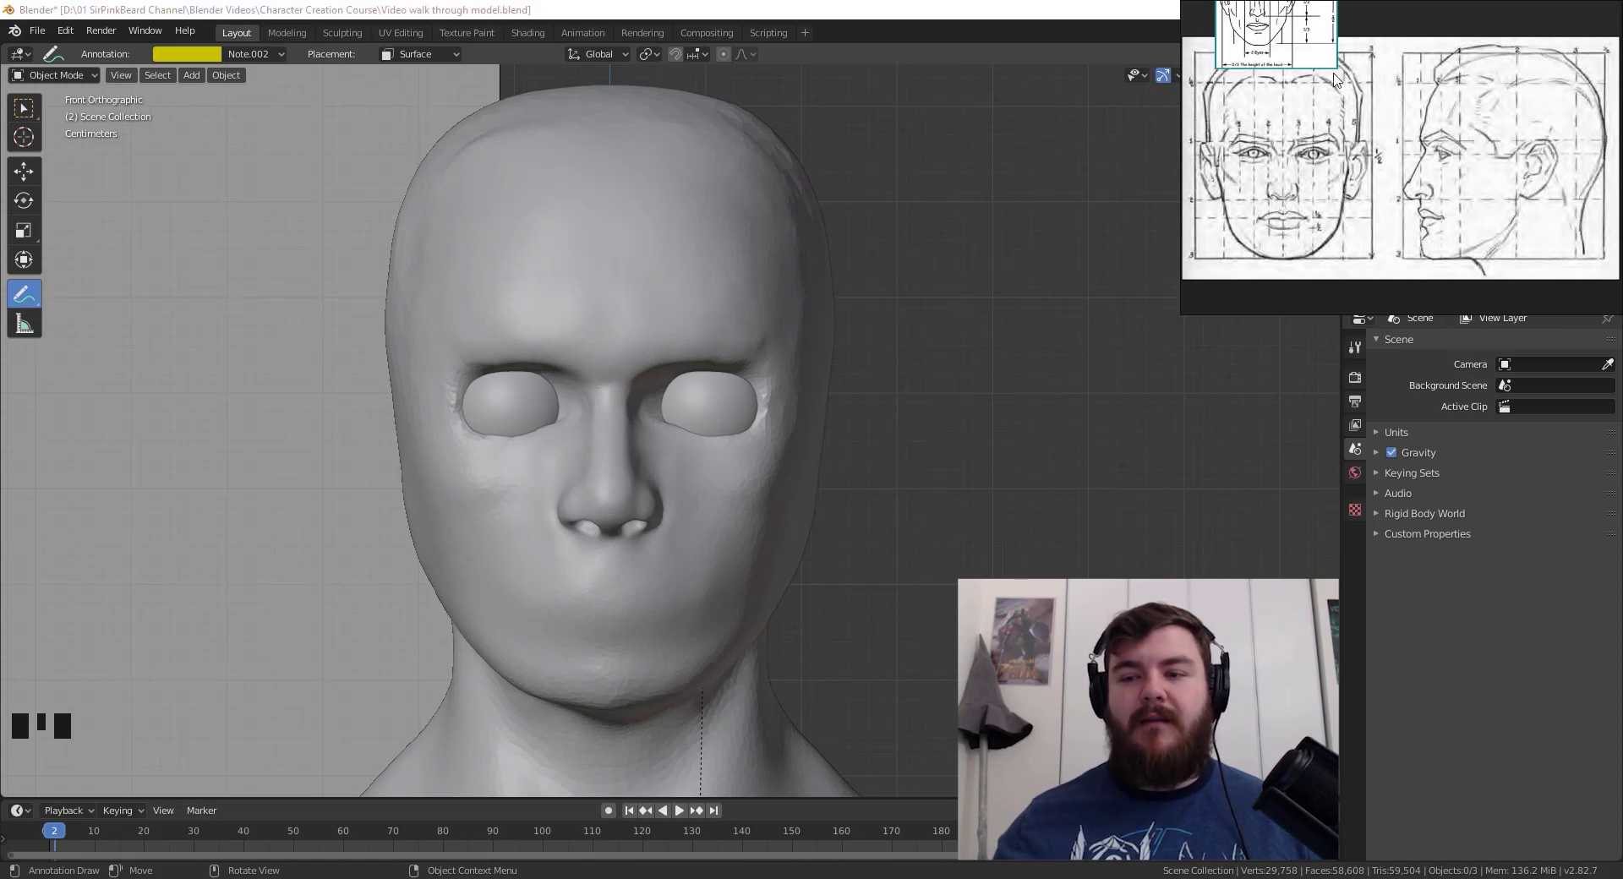
pyautogui.doubleClick(1373, 99)
pyautogui.click(262, 54)
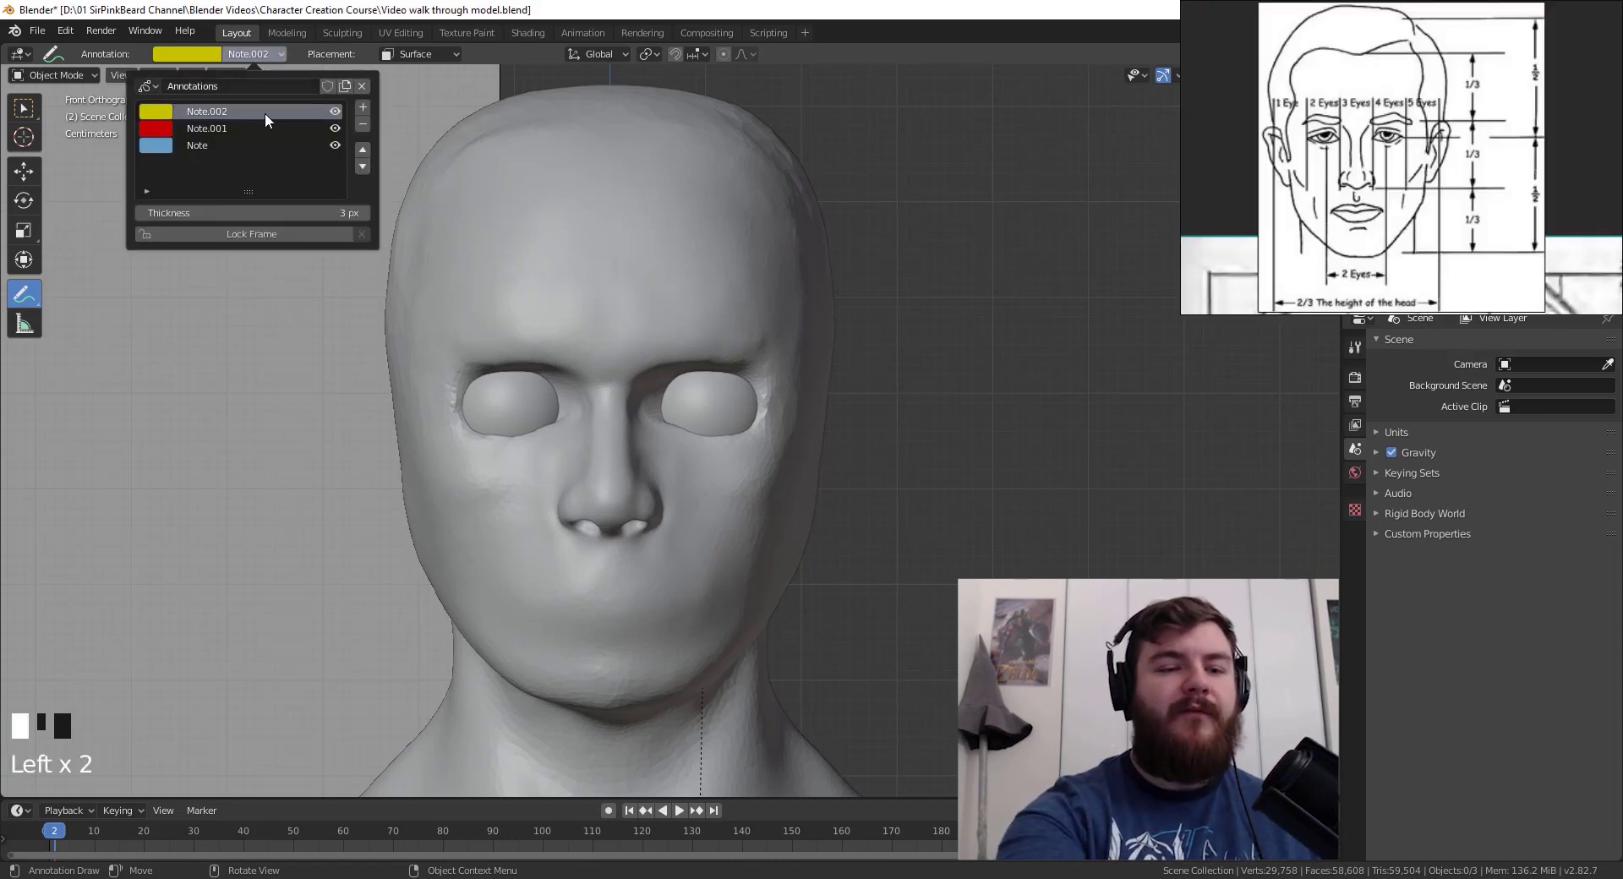
pyautogui.click(245, 146)
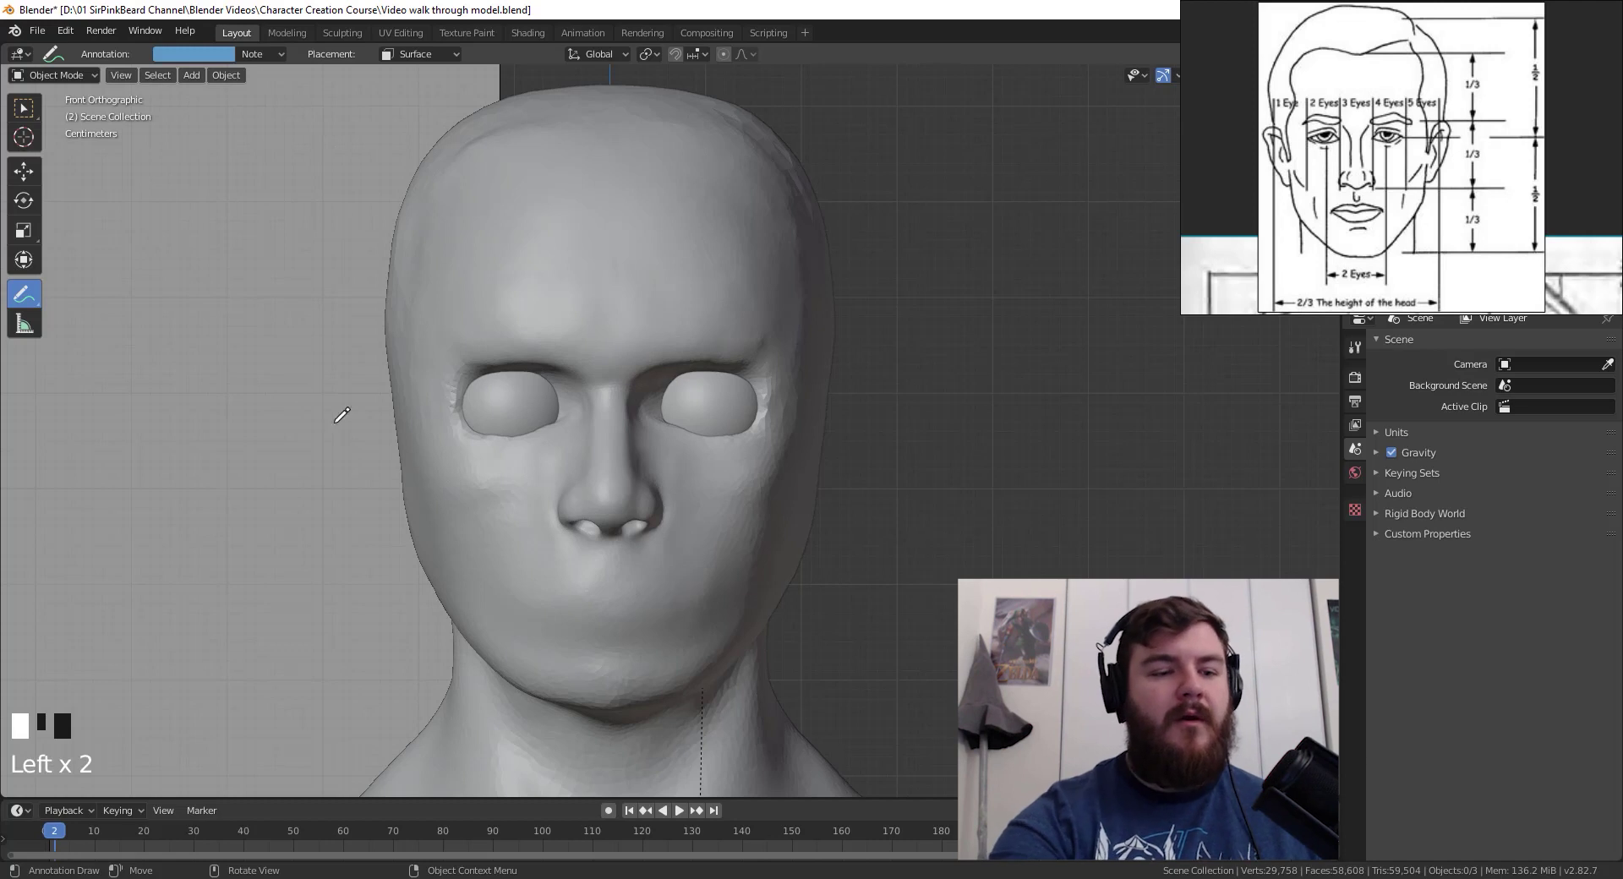
pyautogui.click(23, 303)
pyautogui.click(23, 302)
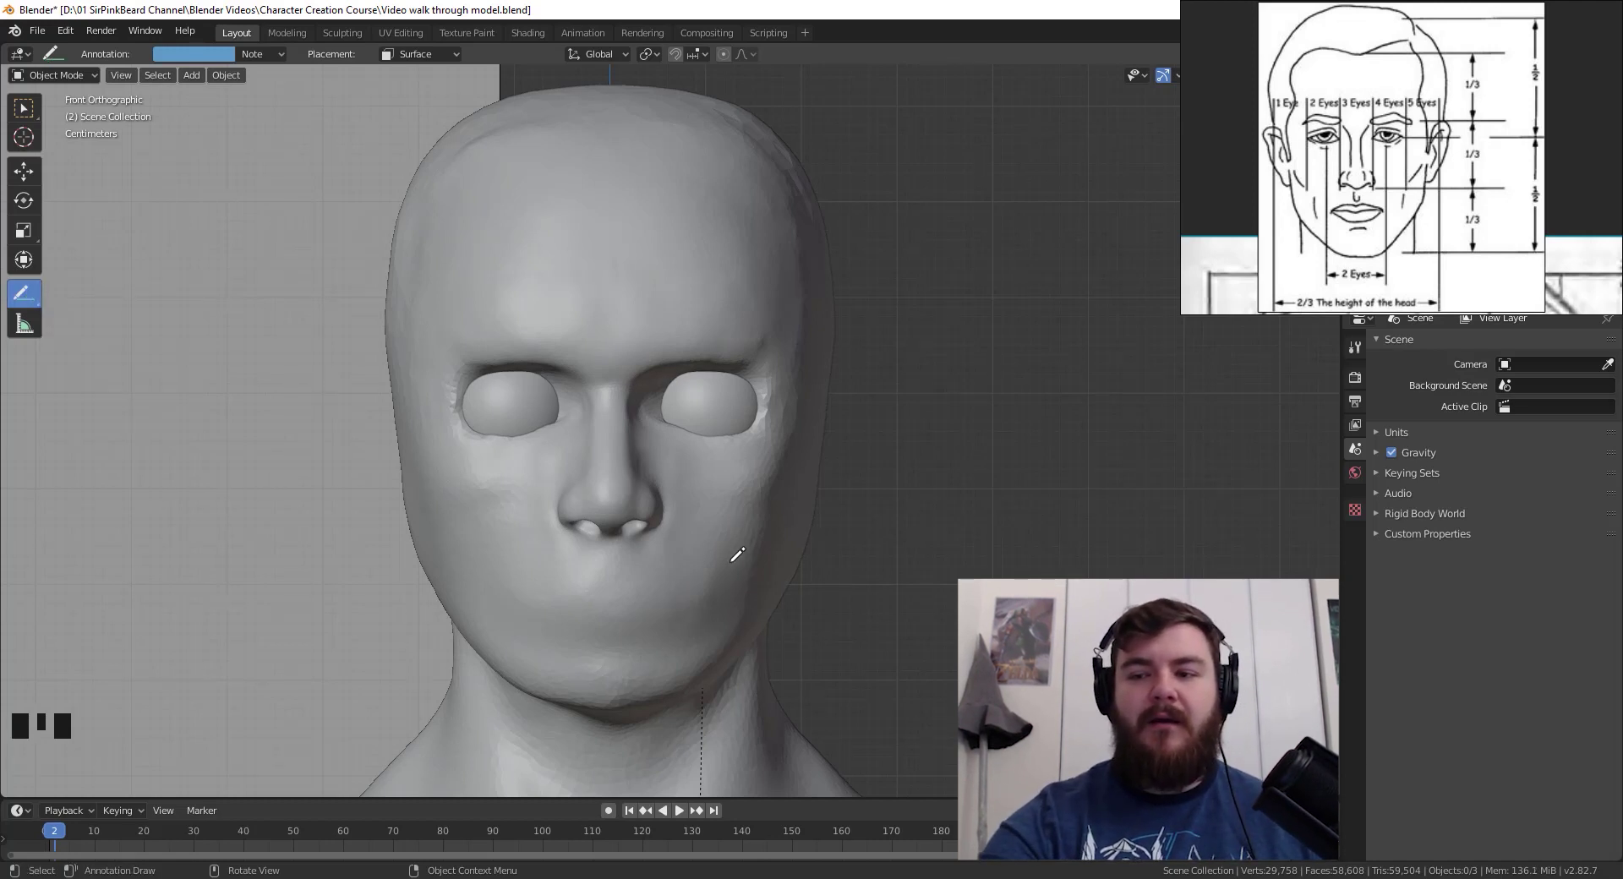
pyautogui.moveTo(660, 527); pyautogui.dragTo(660, 341)
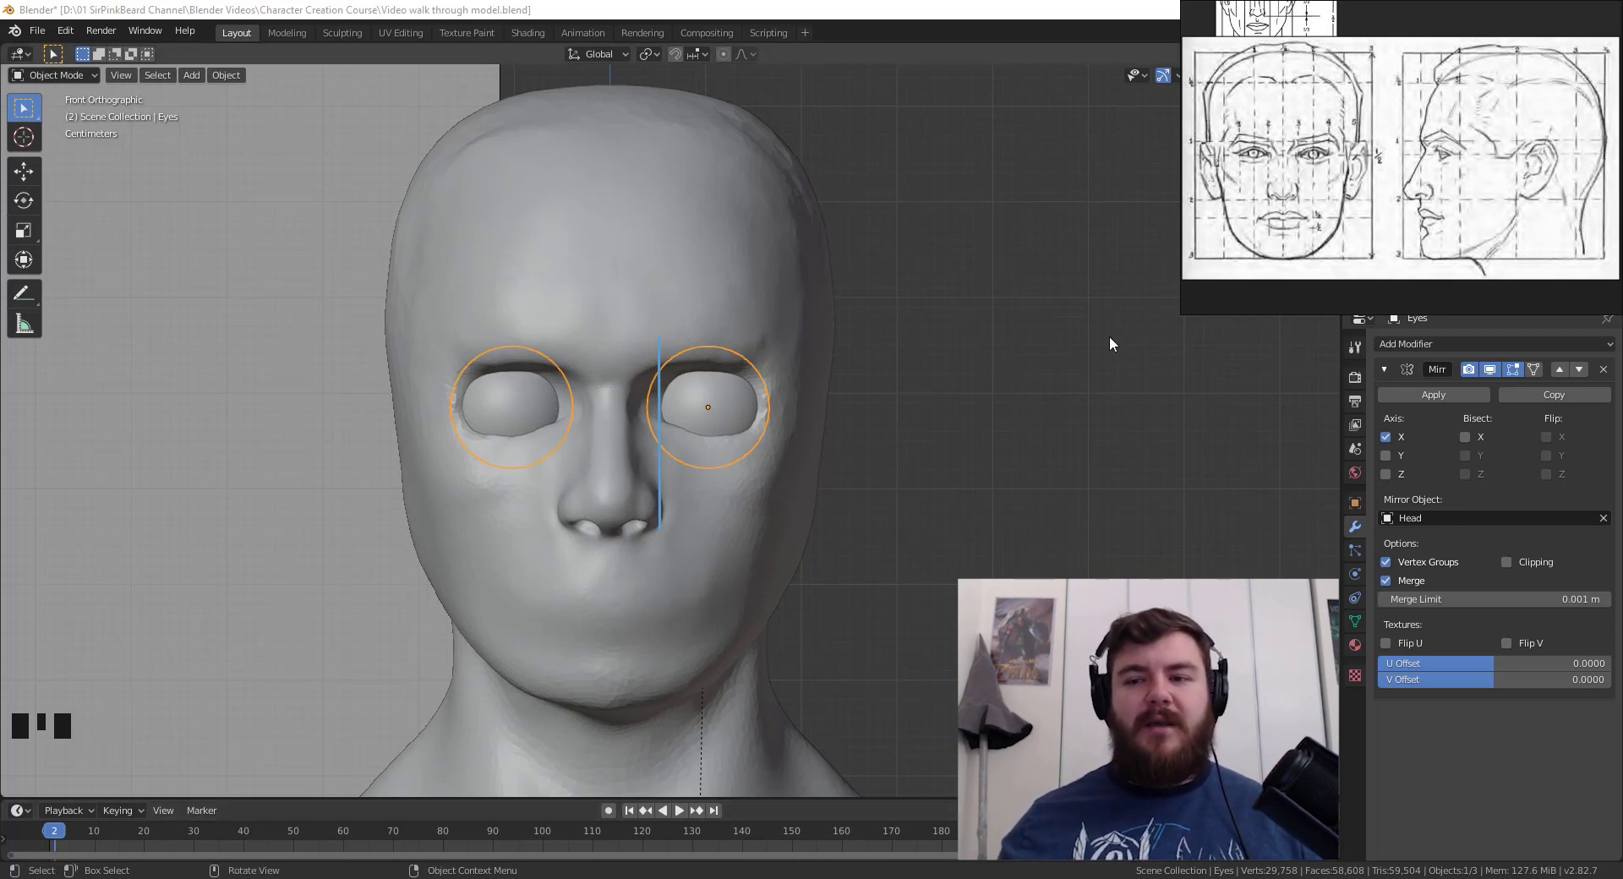
# - Snap the 3D cursor to the Eyes object and move the eyes over the nose, about -0.102 m in X and -0.105 m in Z
pyautogui.doubleClick(1410, 15)
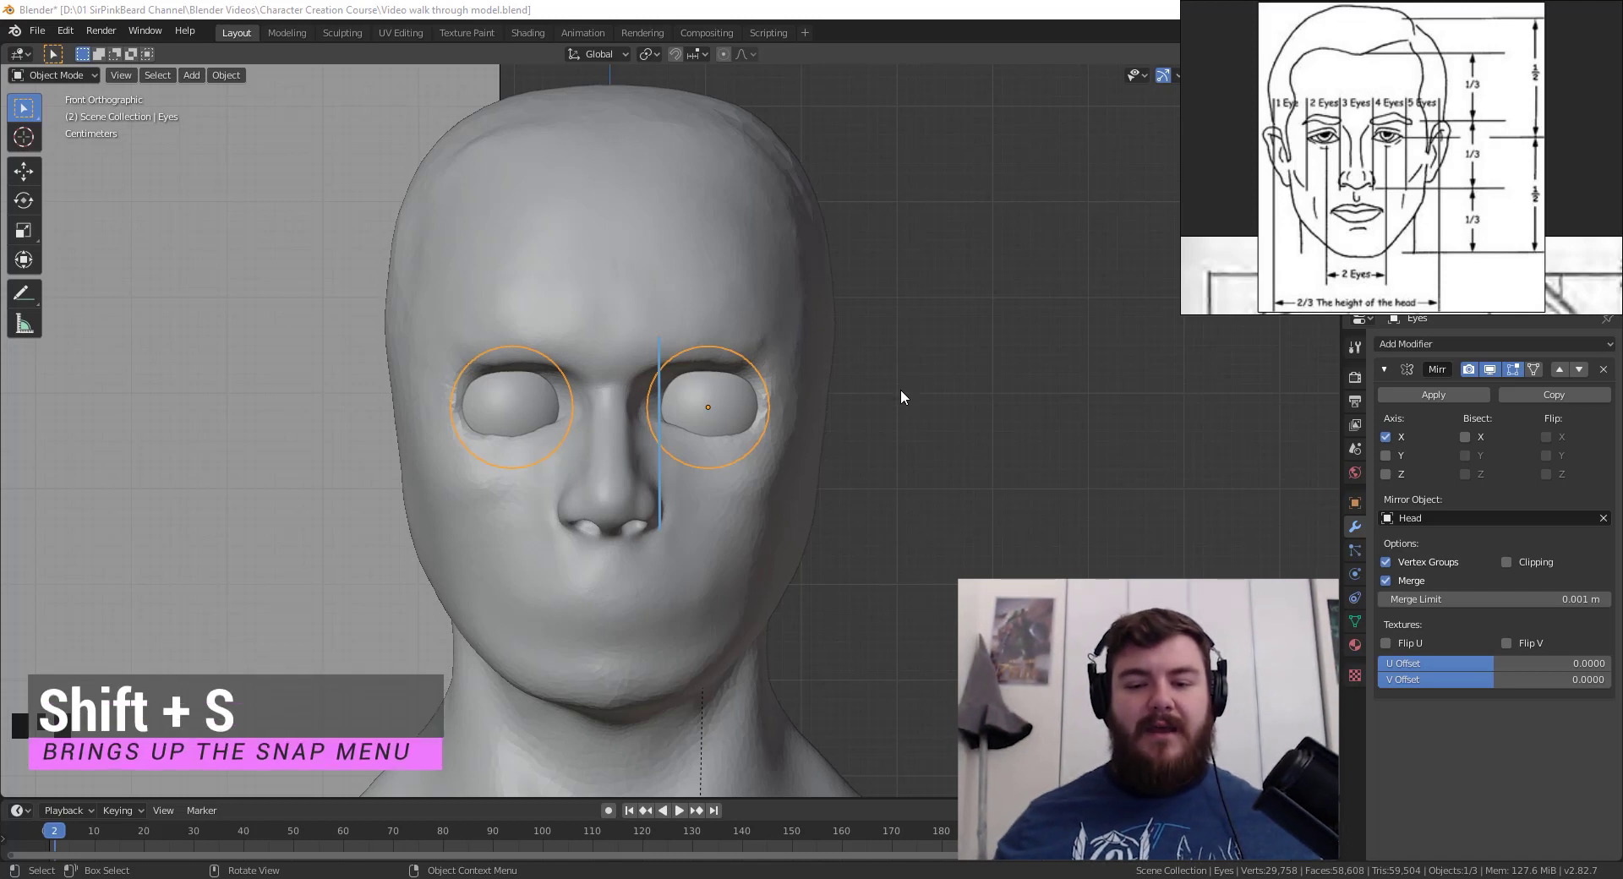
pyautogui.hotkey('shift', 's')
pyautogui.click(959, 486)
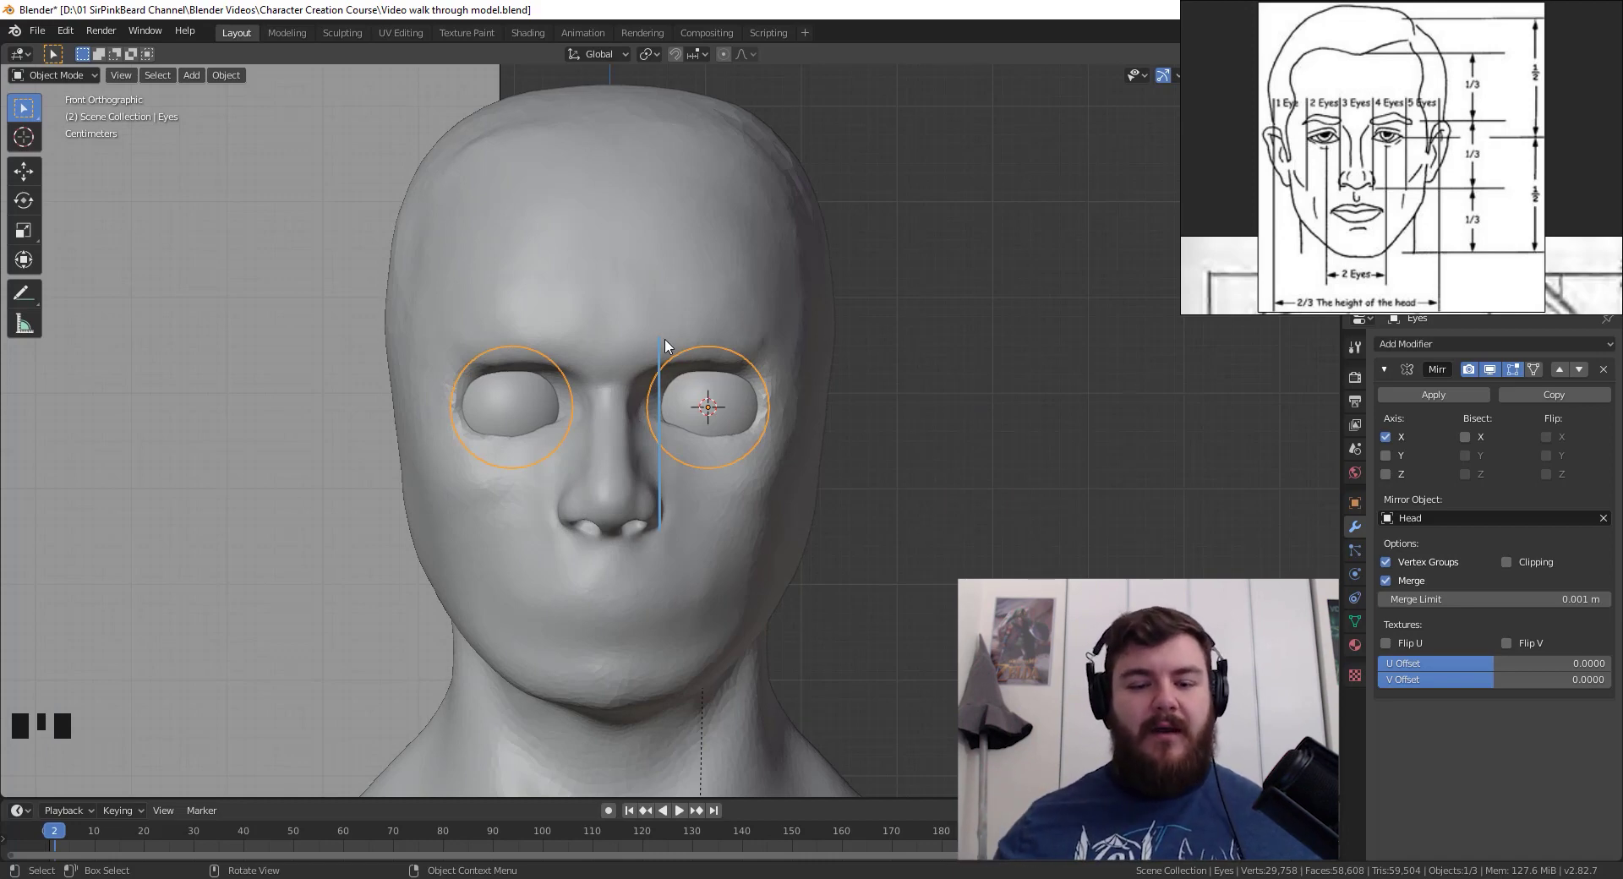
pyautogui.press('g')
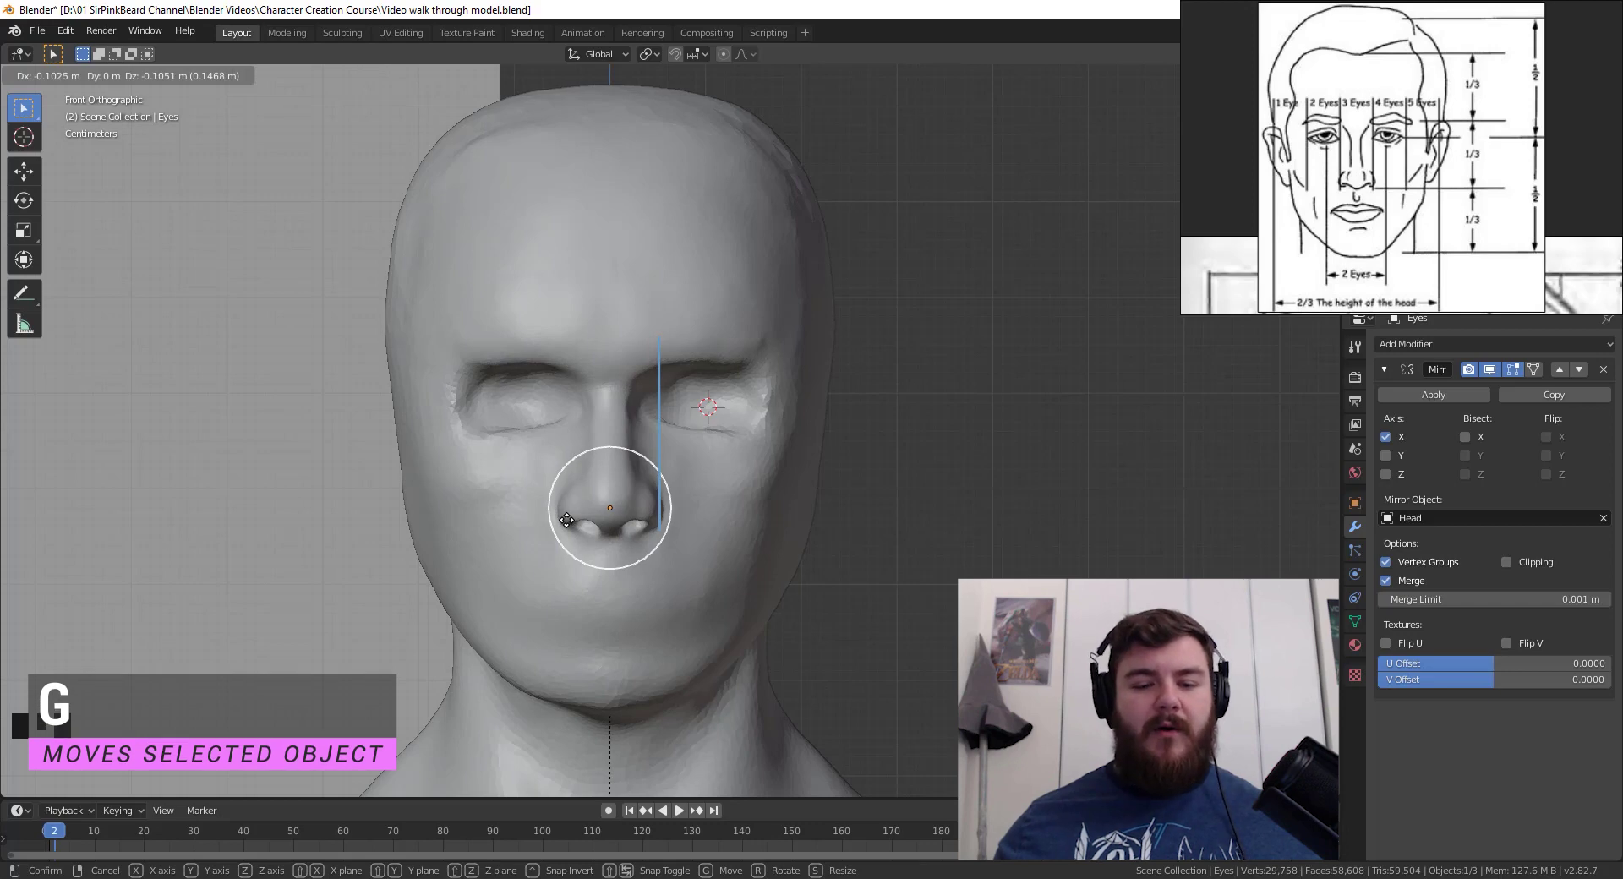
pyautogui.click(567, 519)
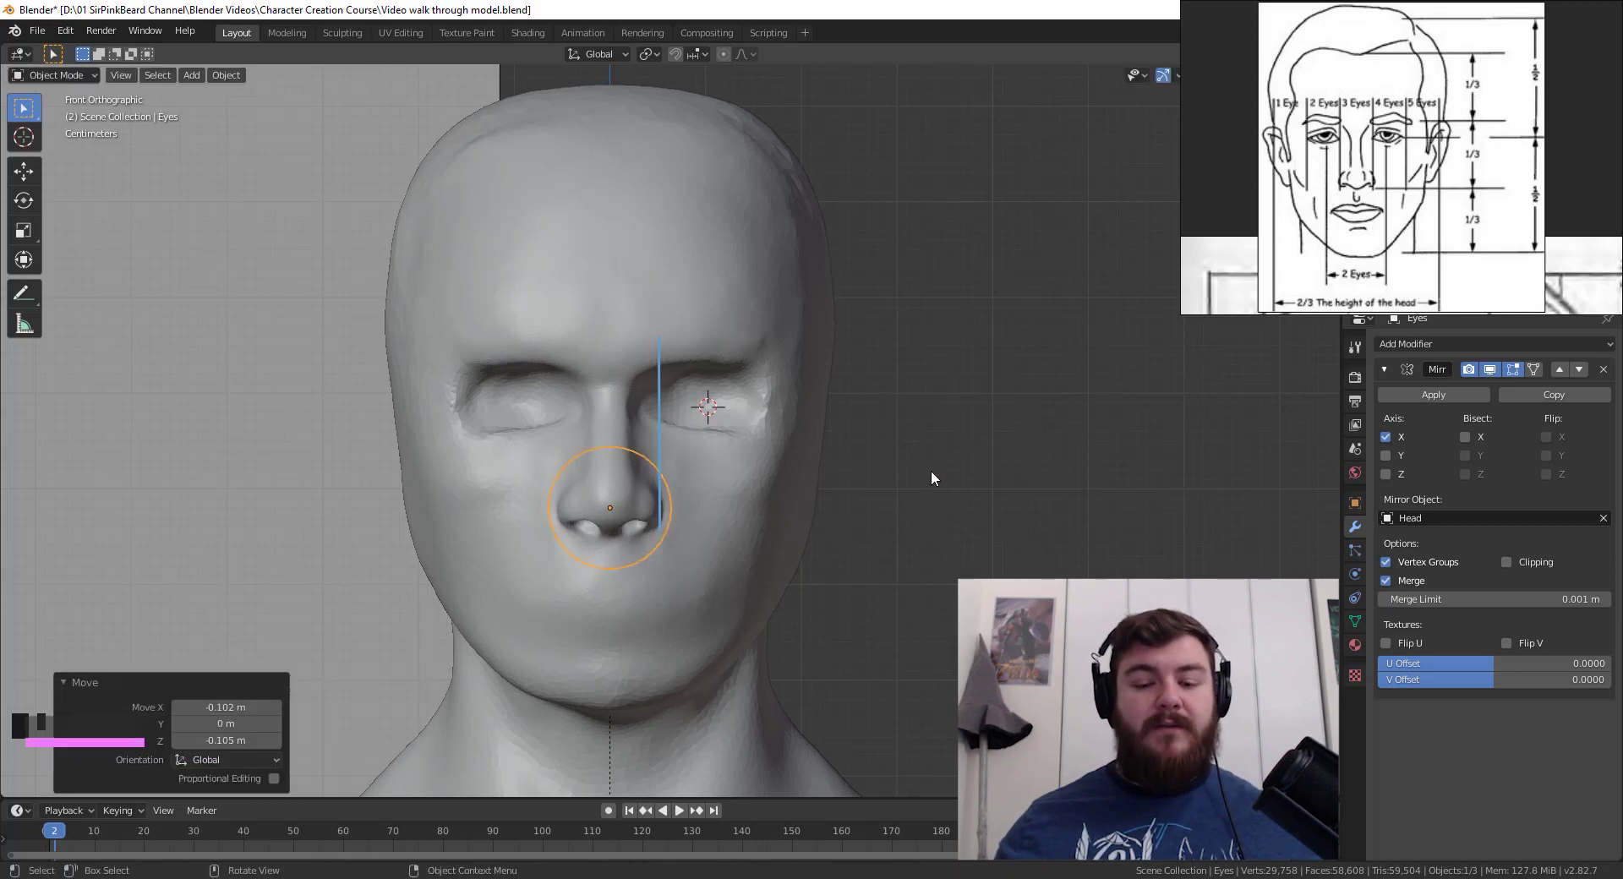
# - Scale the Eyes object to about 0.804 to match the nose width and snap it back to the 3D cursor
pyautogui.press('s')
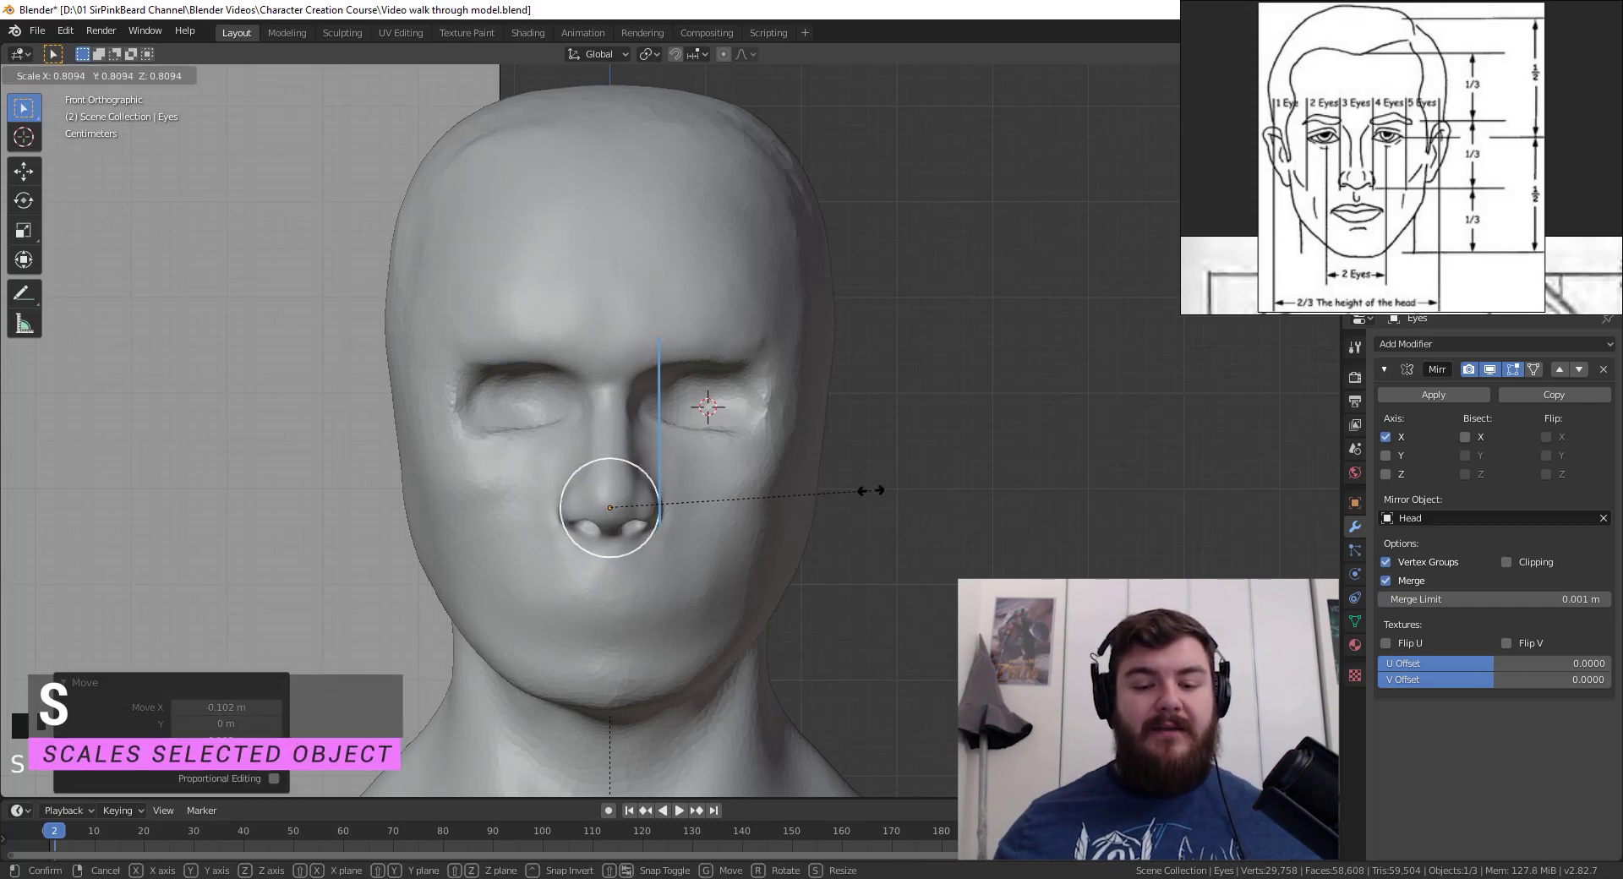
pyautogui.click(868, 491)
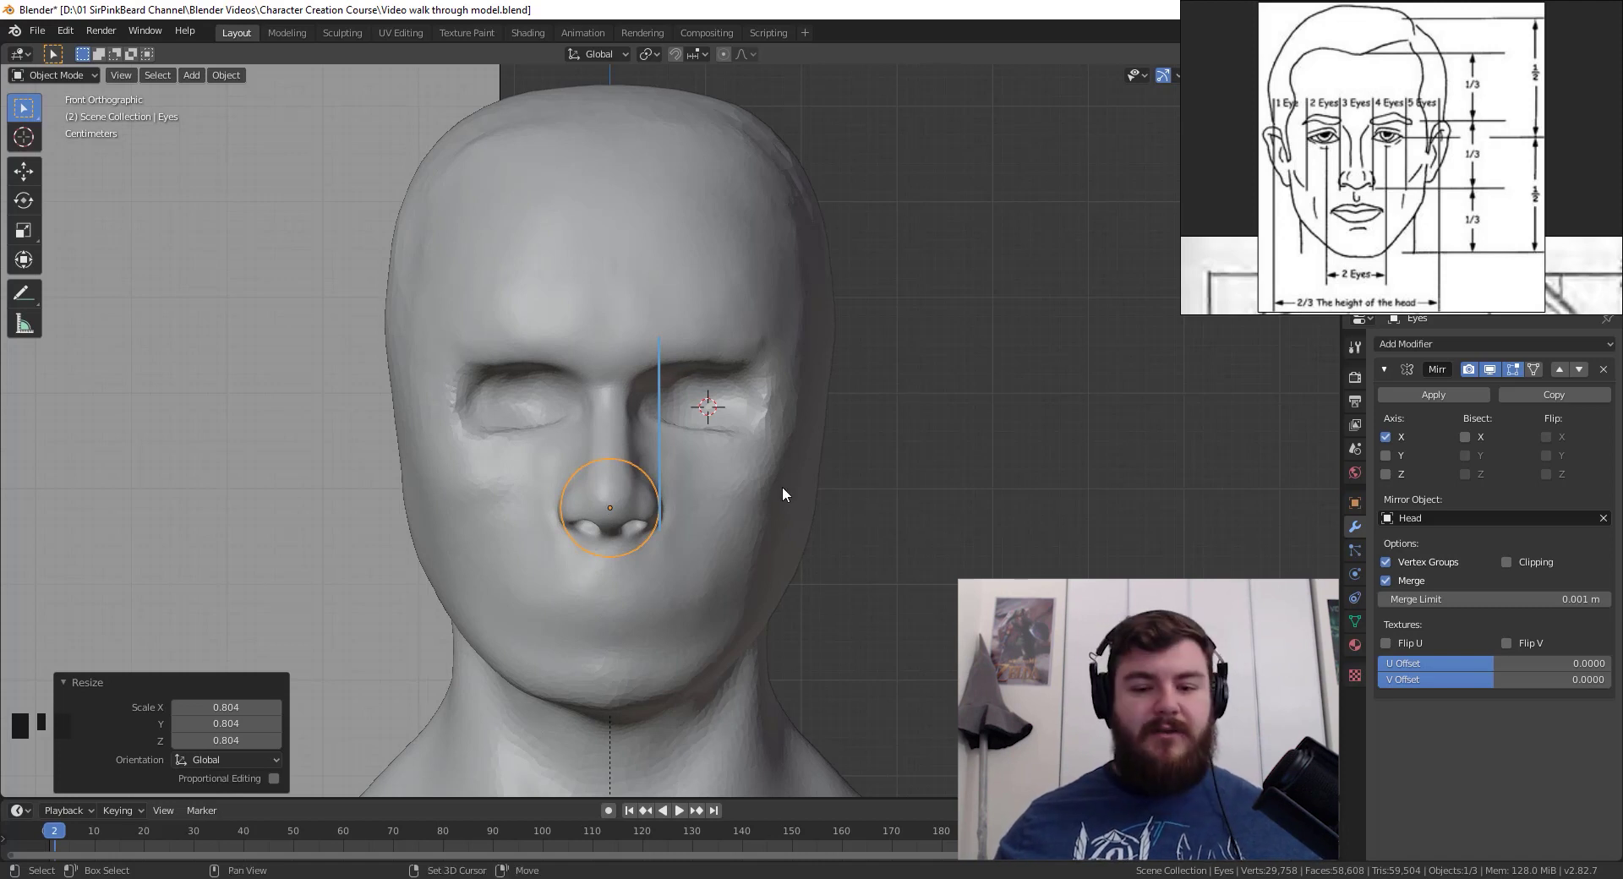
pyautogui.hotkey('shift', 's')
pyautogui.click(794, 390)
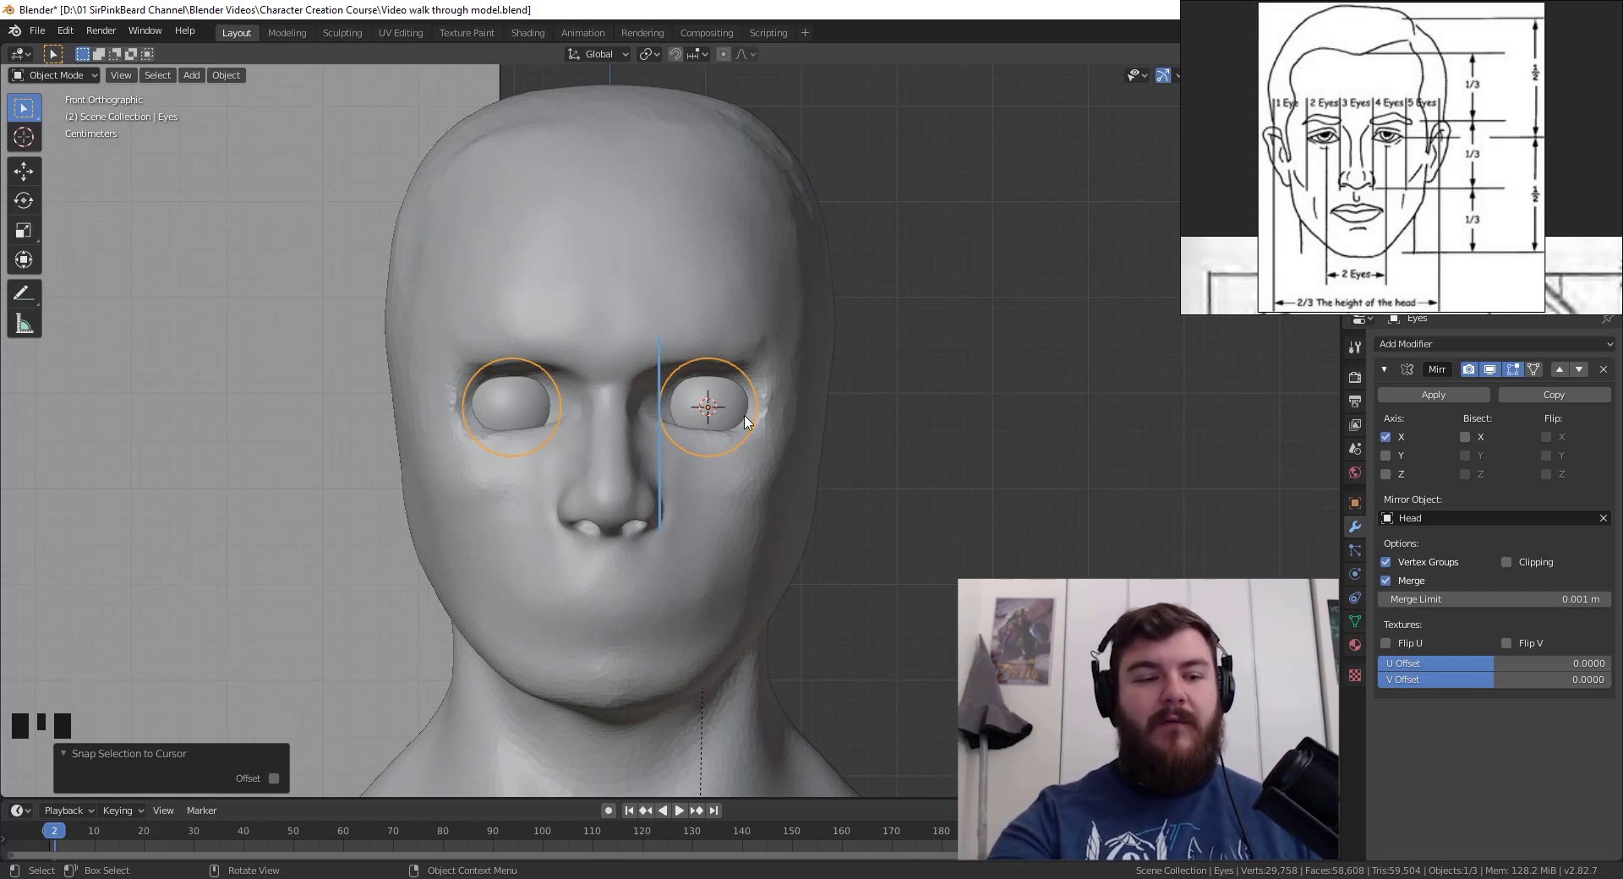
# - Draw straight vertical annotation lines at the outer edge and through the centre of the character's left eye, and view the head from the right side
pyautogui.click(664, 416)
pyautogui.click(23, 292)
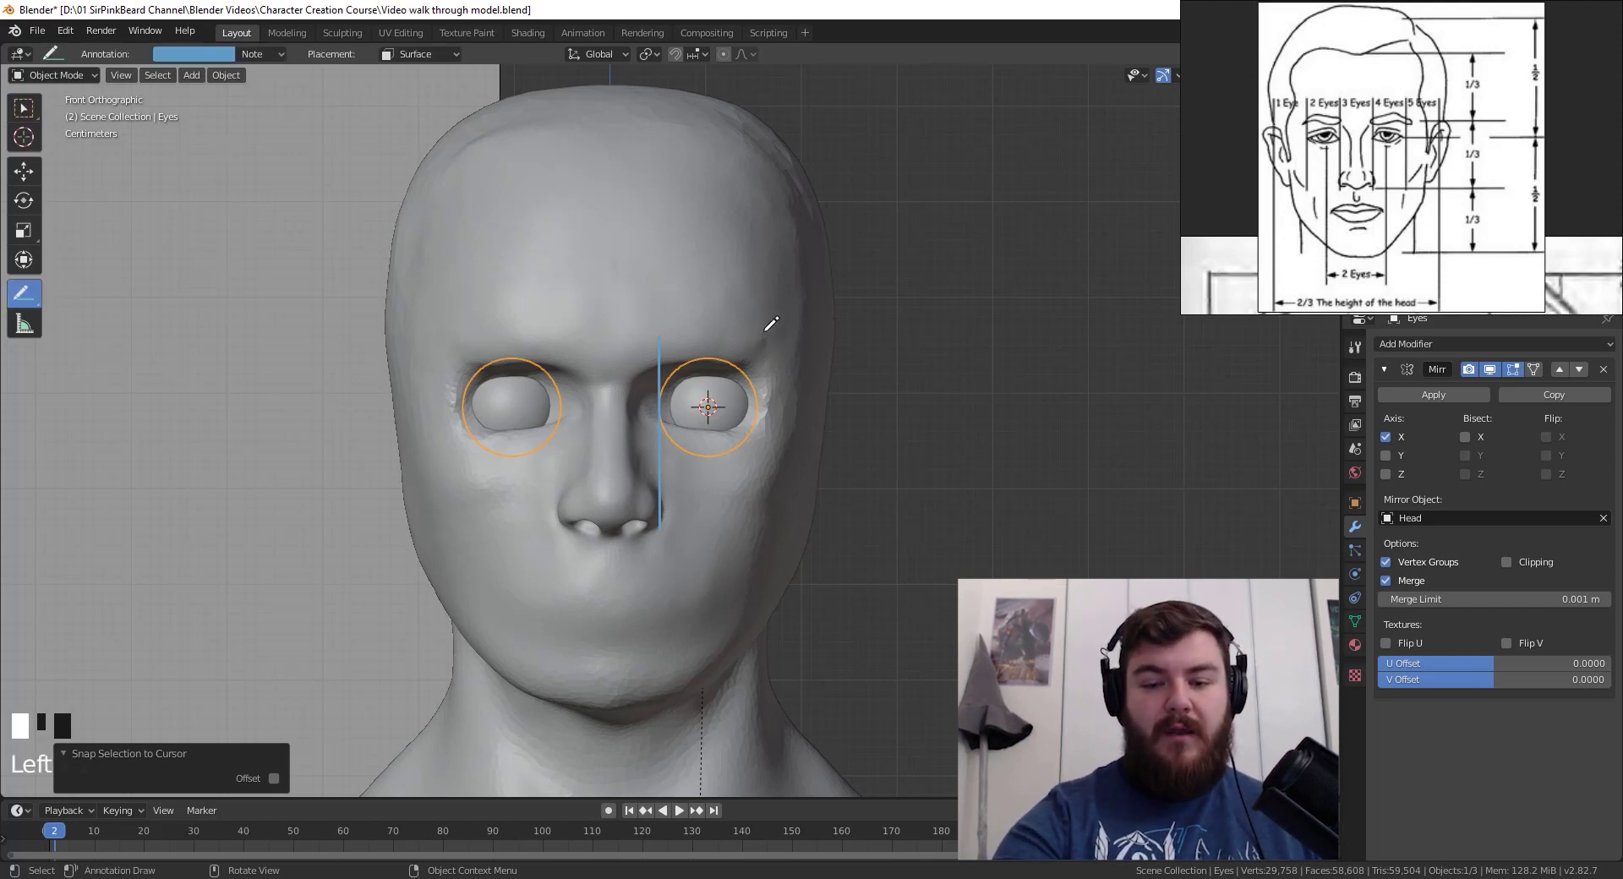
pyautogui.moveTo(759, 326); pyautogui.dragTo(758, 530)
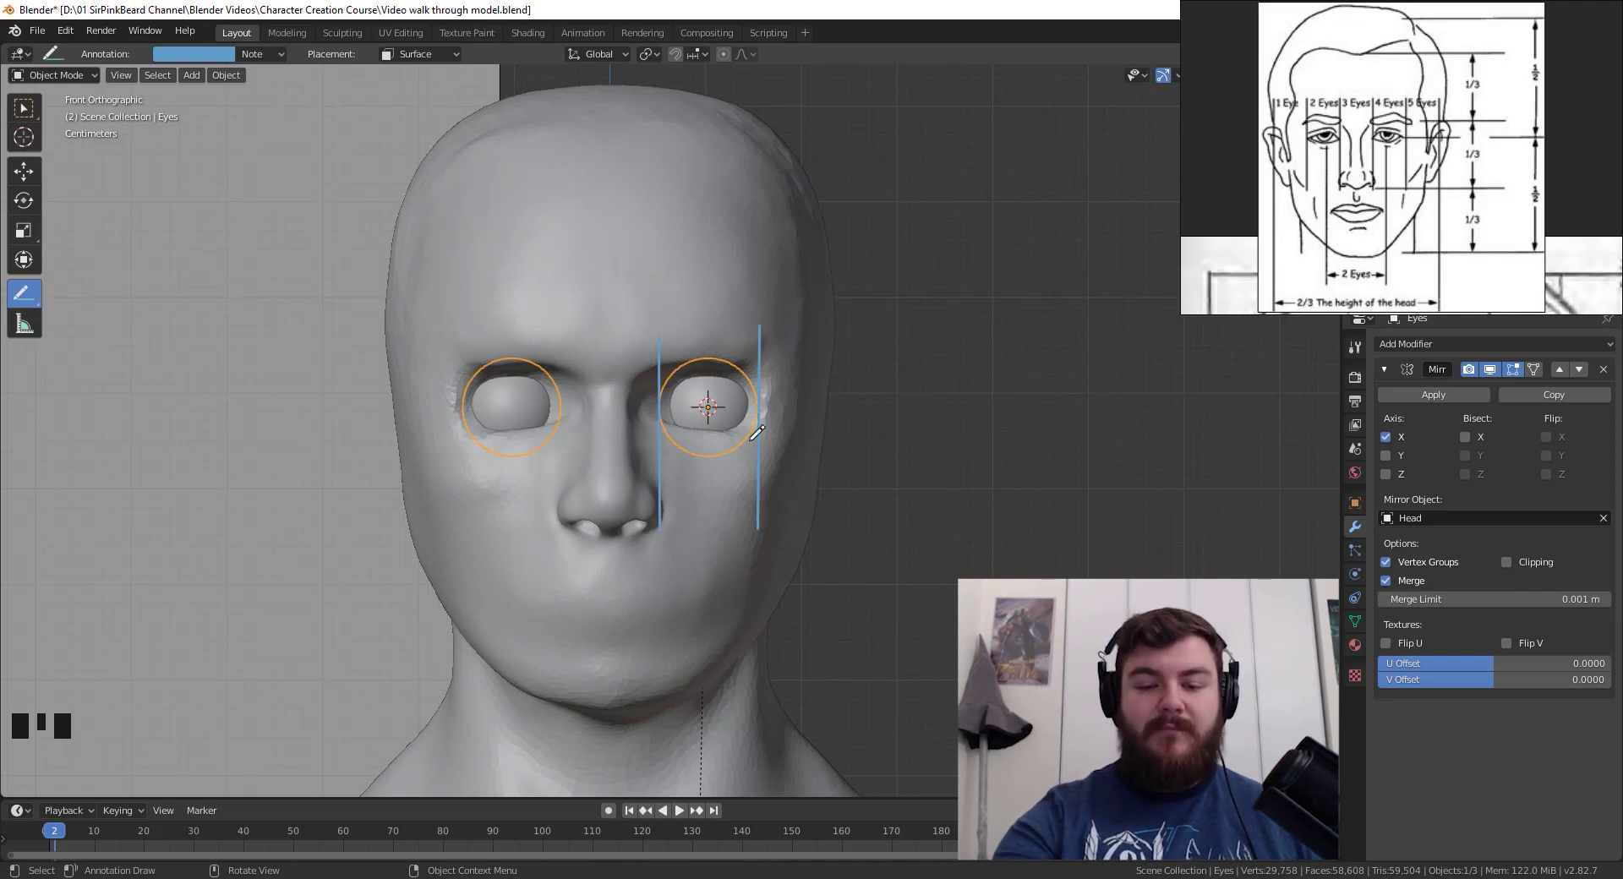
pyautogui.moveTo(708, 338); pyautogui.dragTo(708, 532)
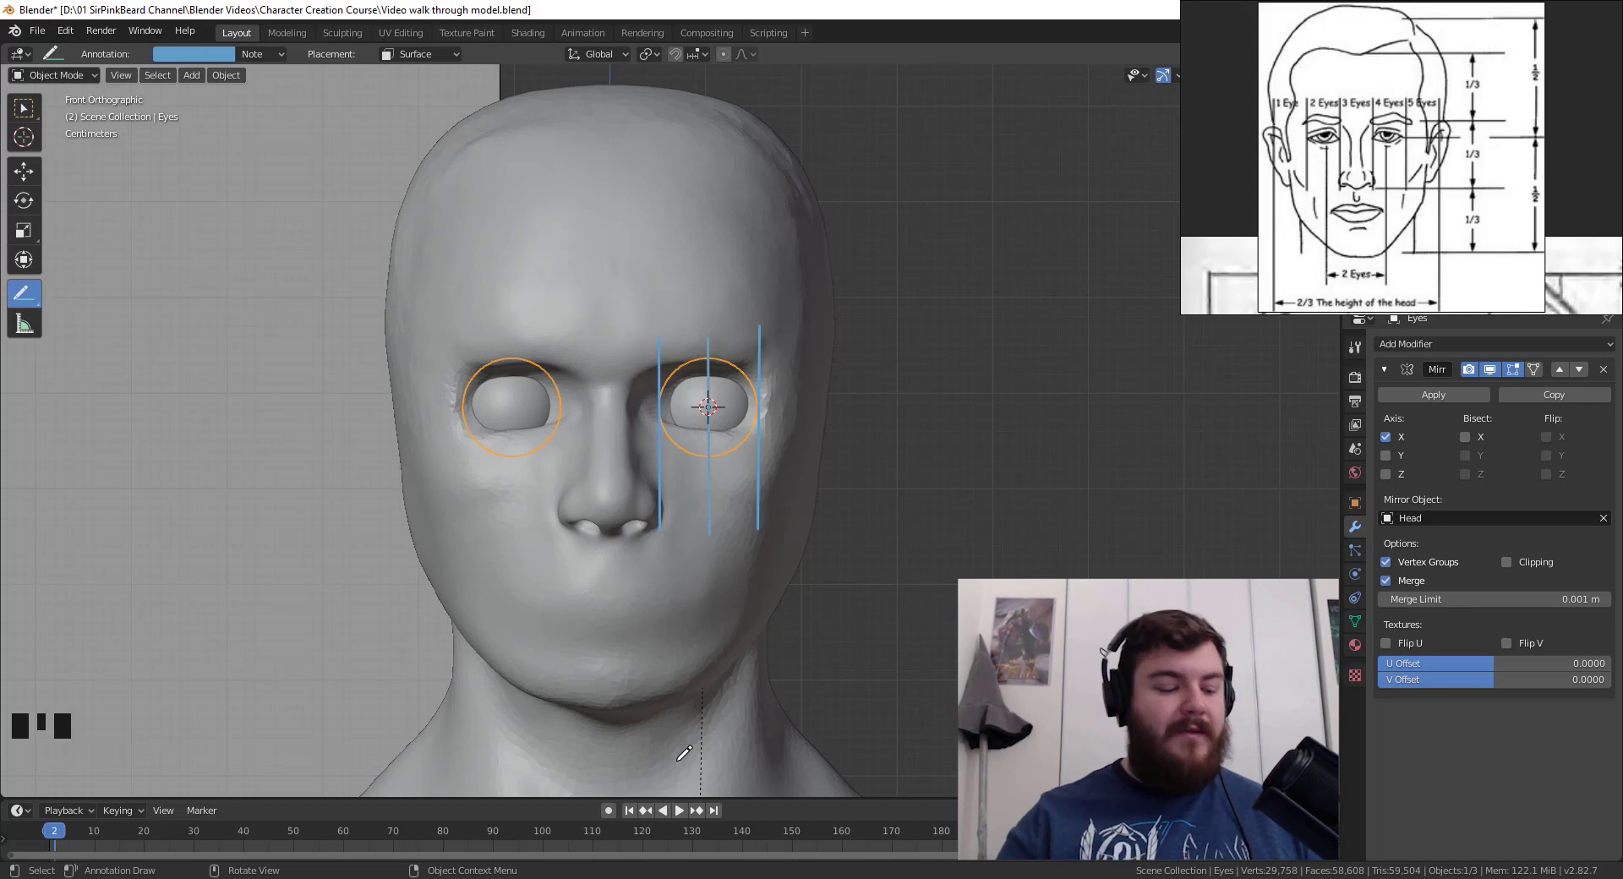
pyautogui.press('KP_3')
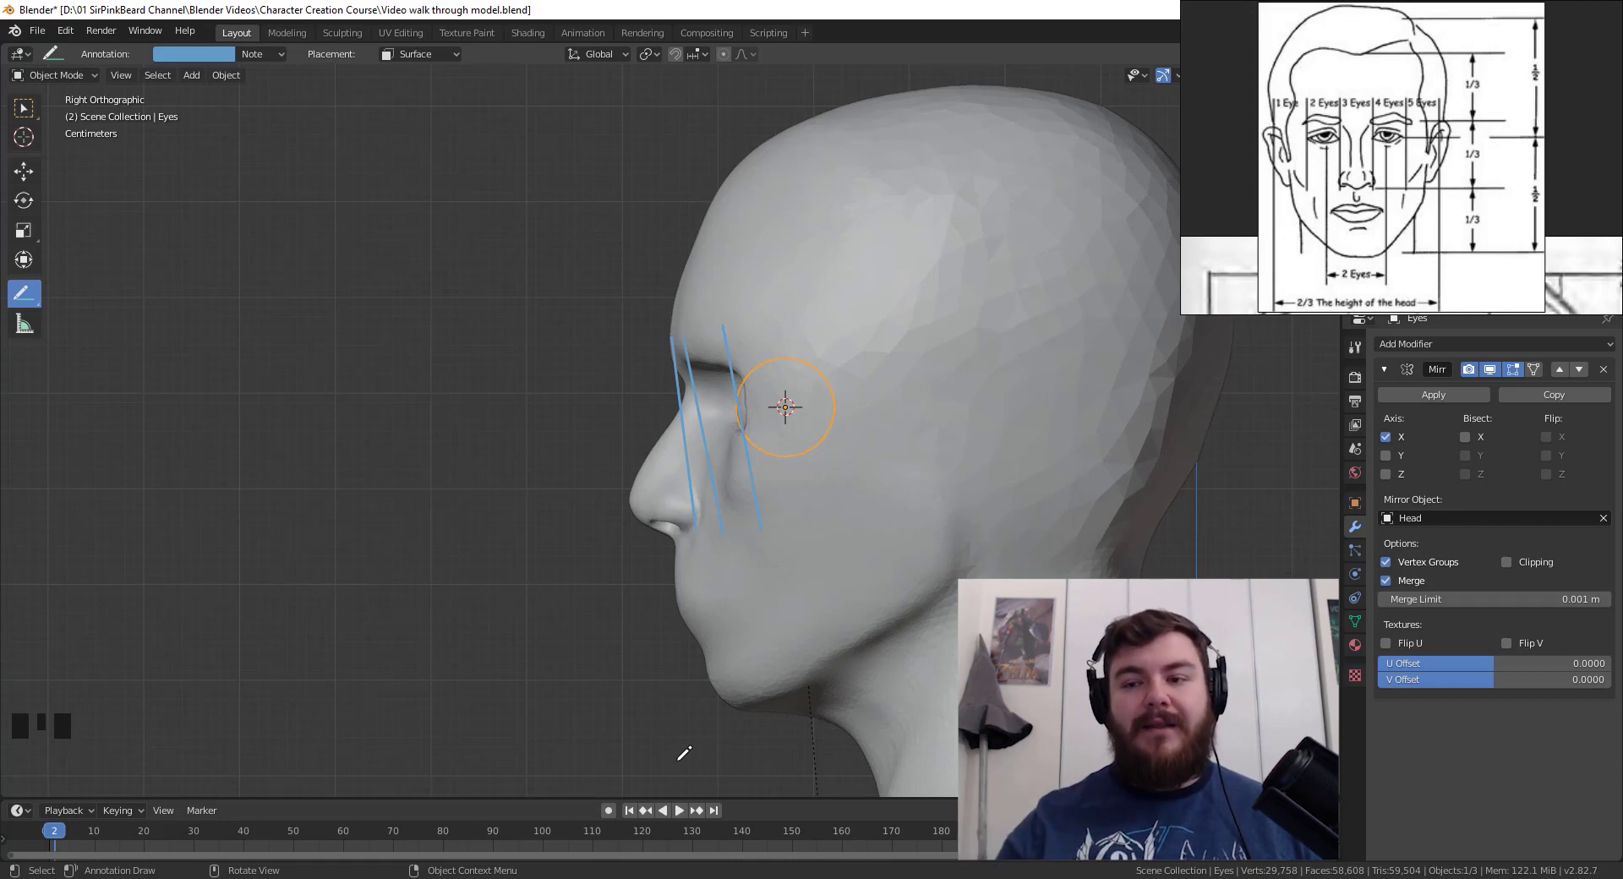
# - Draw three straight vertical annotation lines on the red Note.001 layer through the eye's centre, the mid-head and the rear of the skull
pyautogui.doubleClick(1219, 272)
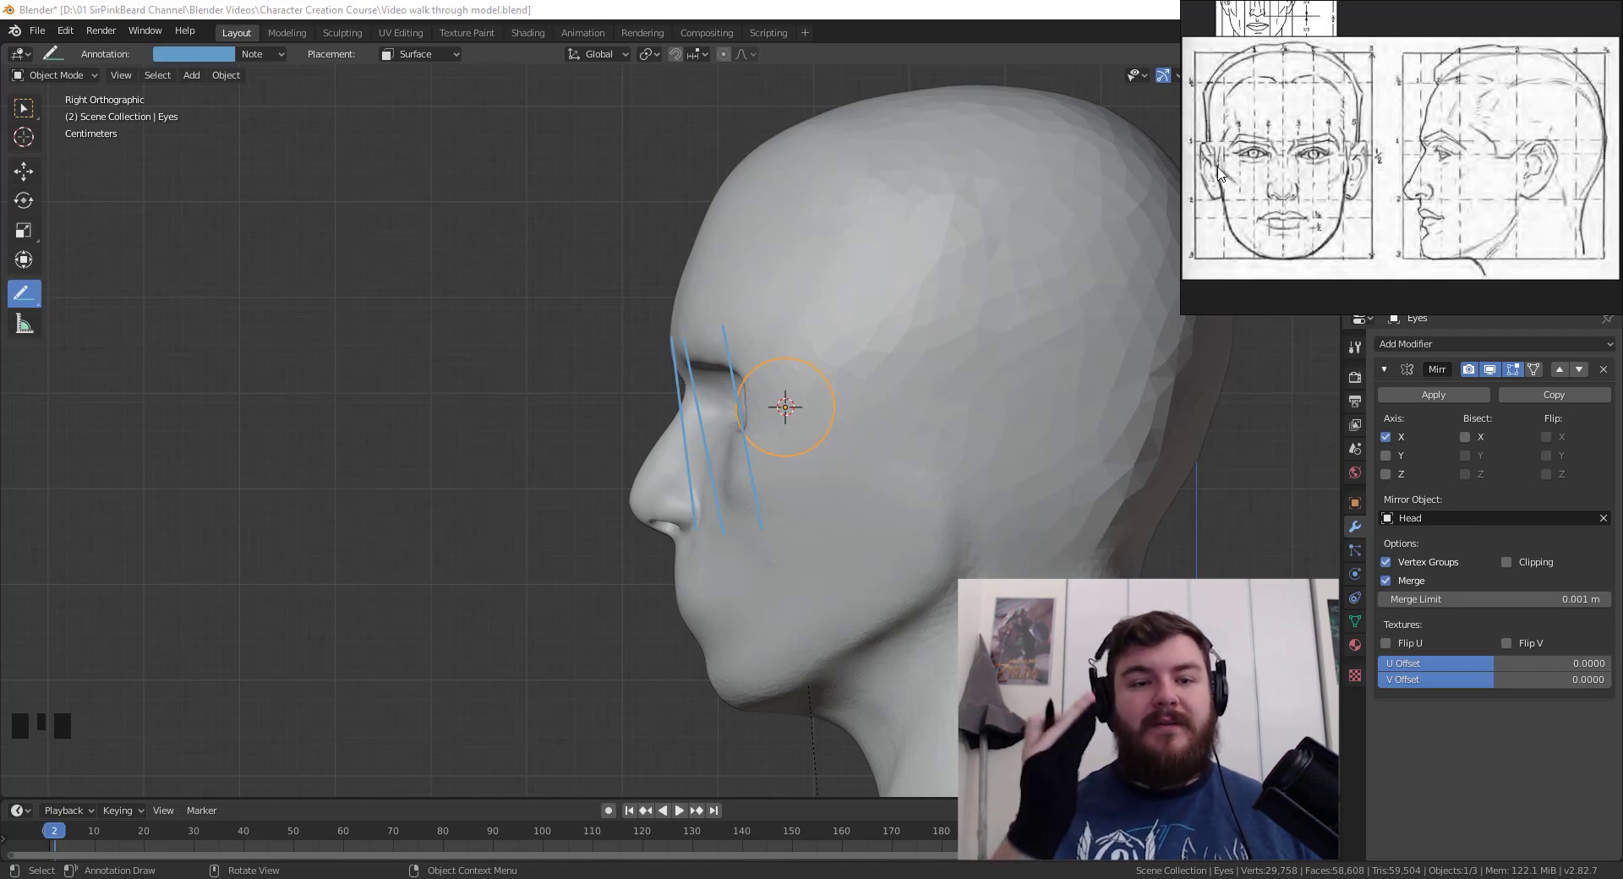
pyautogui.click(276, 54)
pyautogui.click(277, 54)
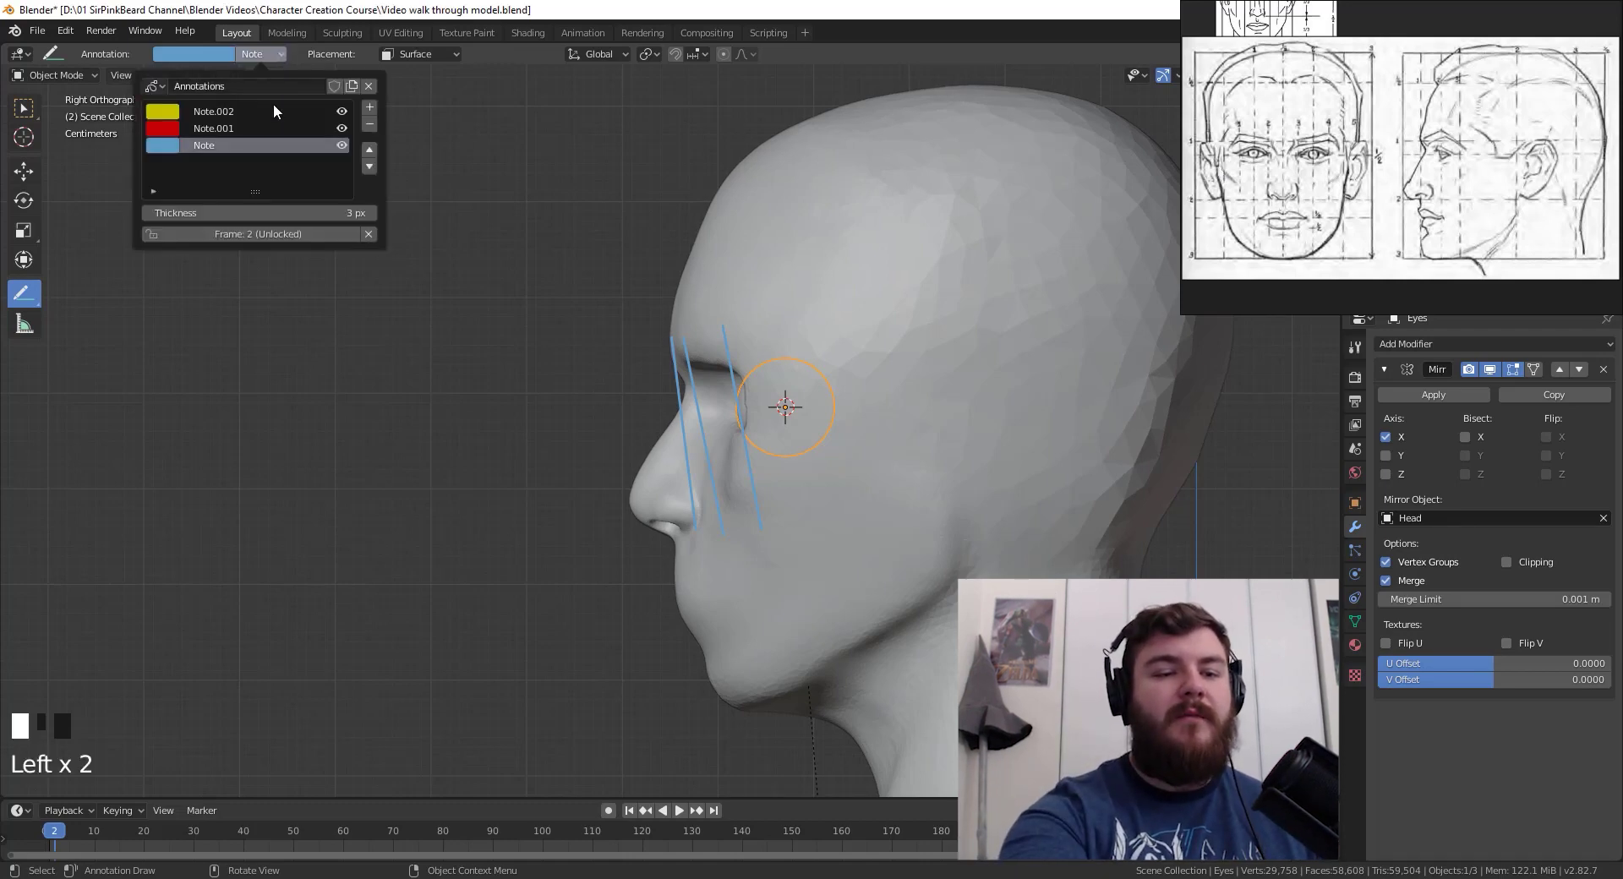
pyautogui.click(216, 128)
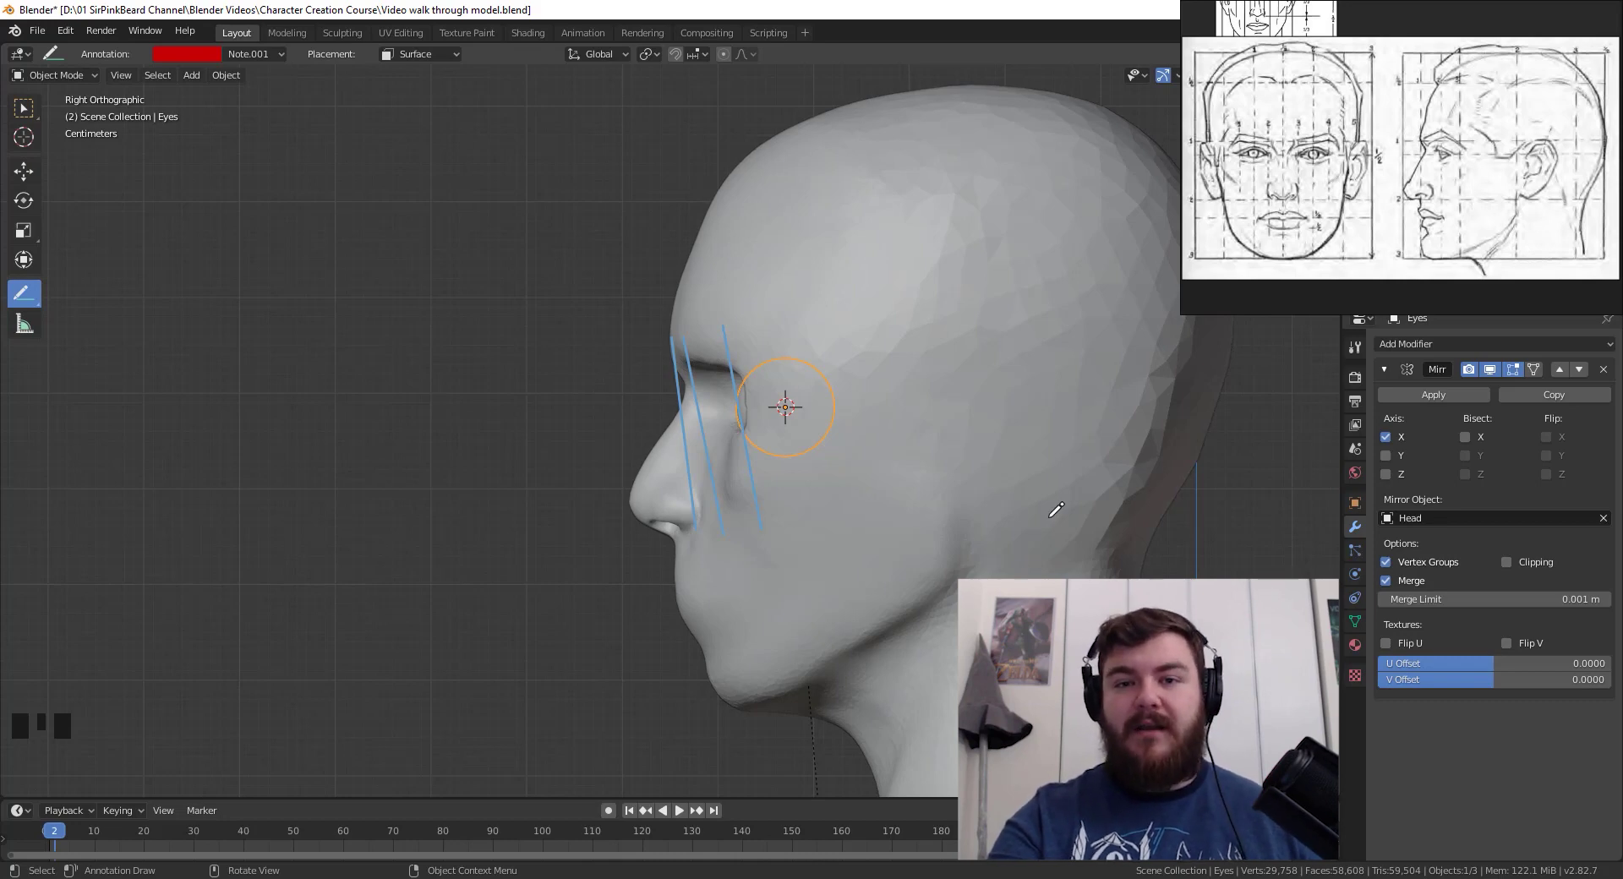
pyautogui.moveTo(962, 580); pyautogui.dragTo(958, 86)
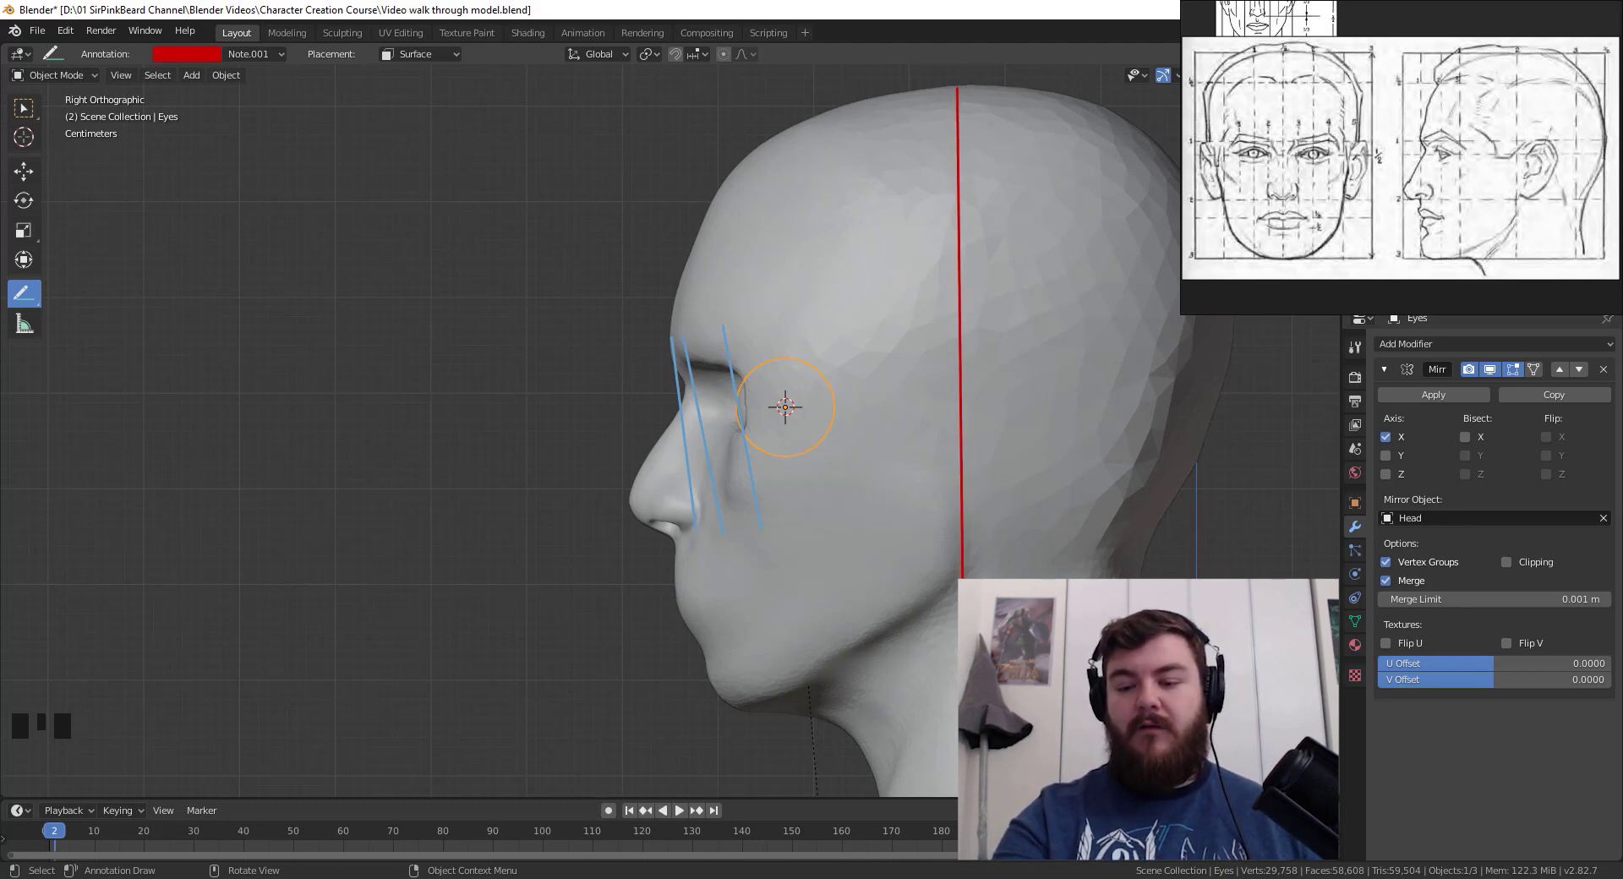
pyautogui.moveTo(1137, 564); pyautogui.dragTo(1141, 86)
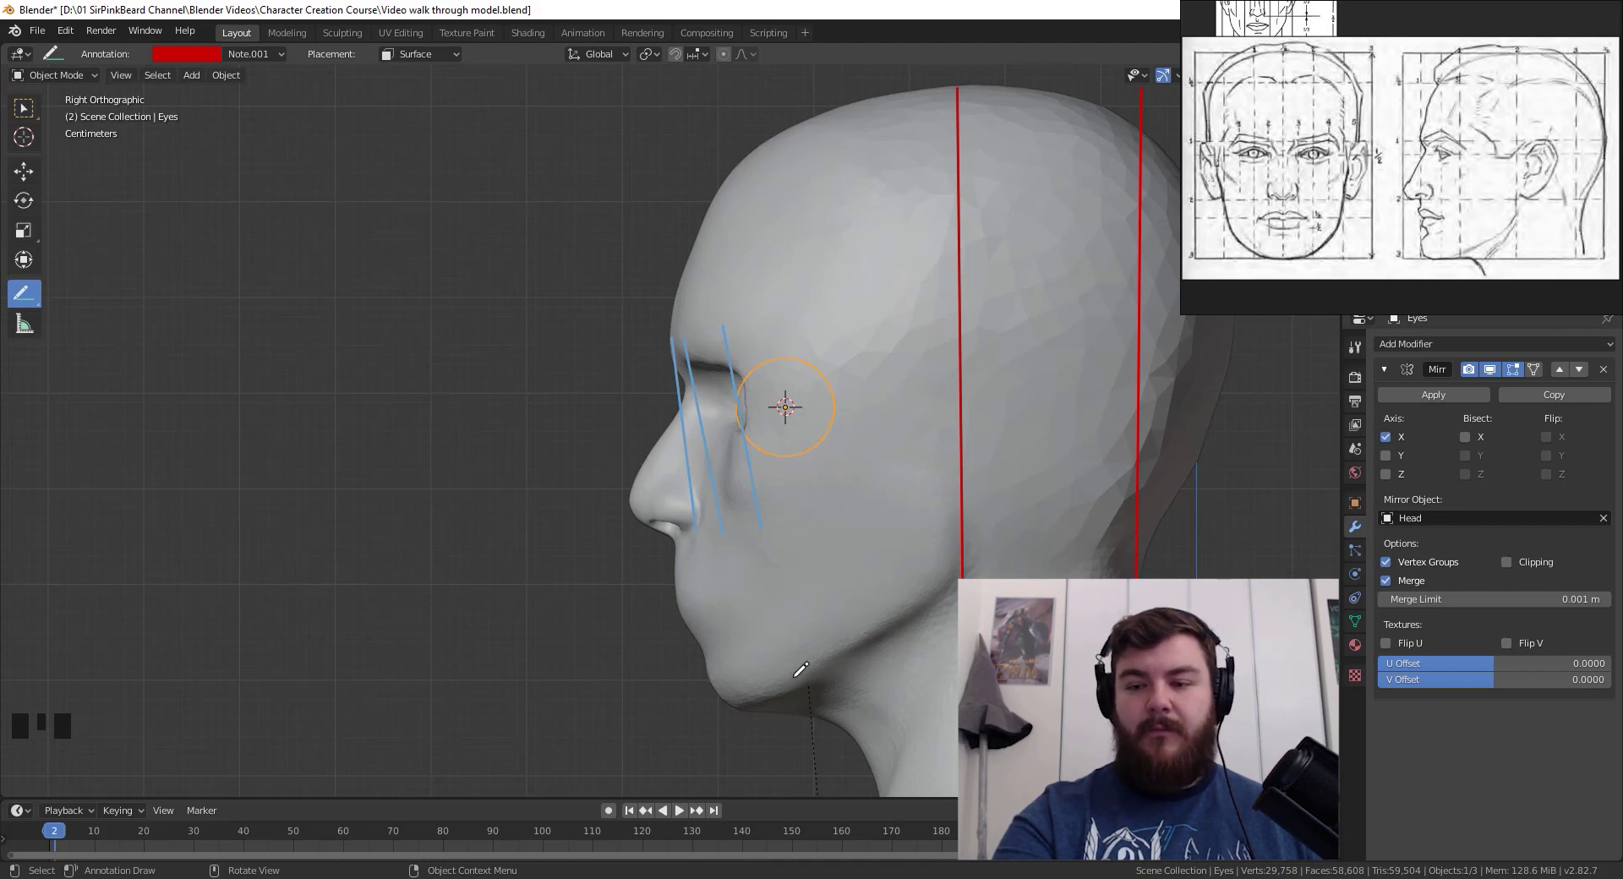
pyautogui.moveTo(783, 687); pyautogui.dragTo(782, 132)
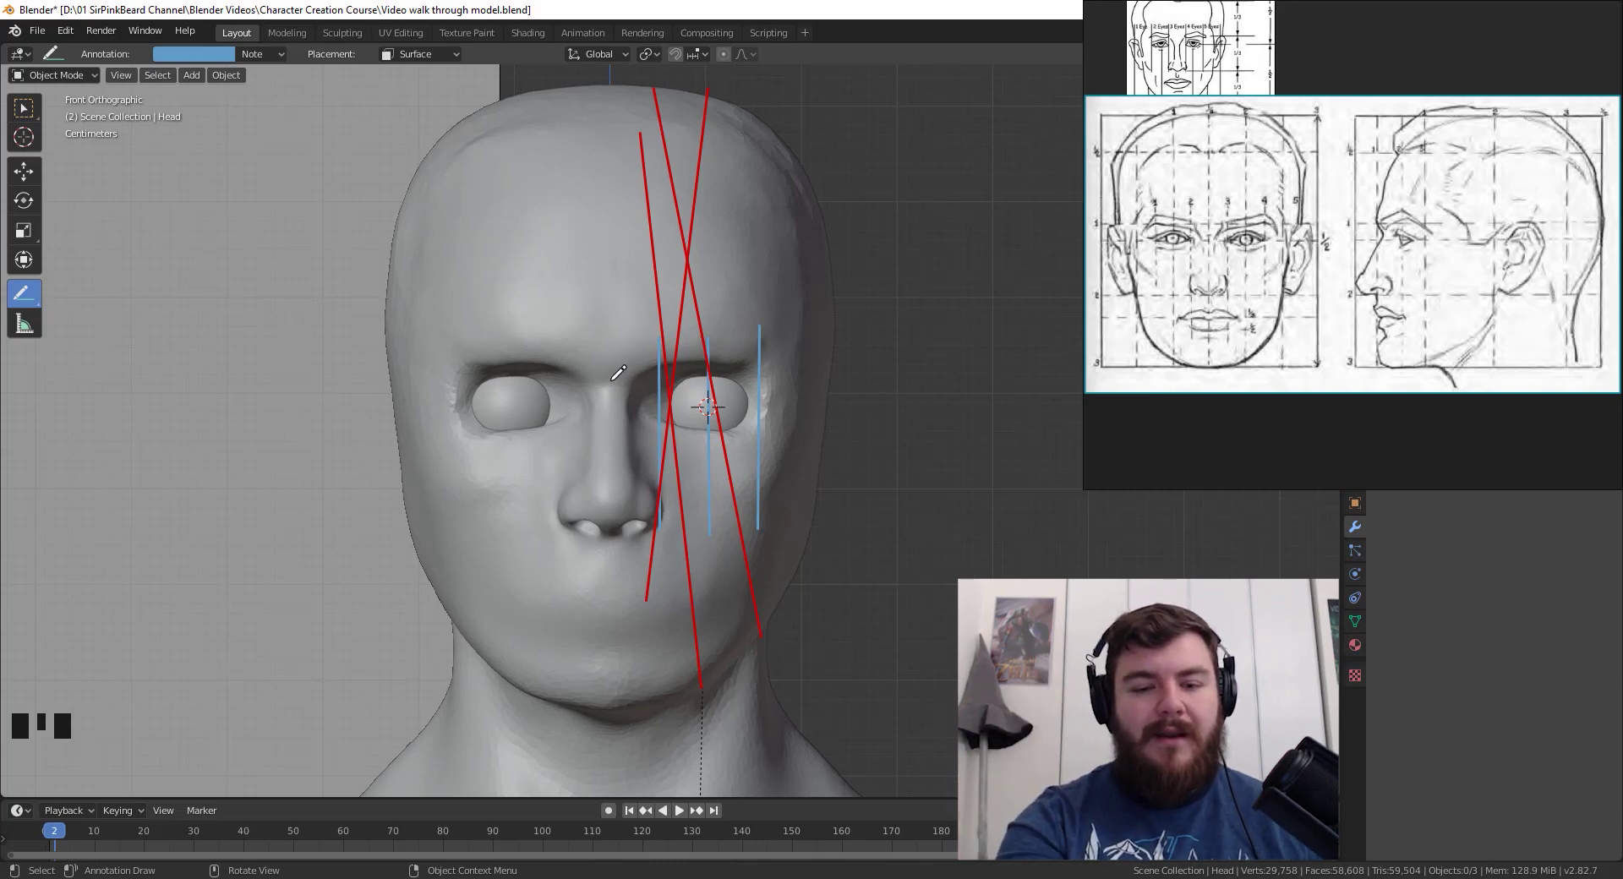
# - Draw a straight horizontal blue annotation line from the nose bridge through the eye's centre past its outer edge, and return to the right side view
pyautogui.moveTo(606, 404); pyautogui.dragTo(778, 404)
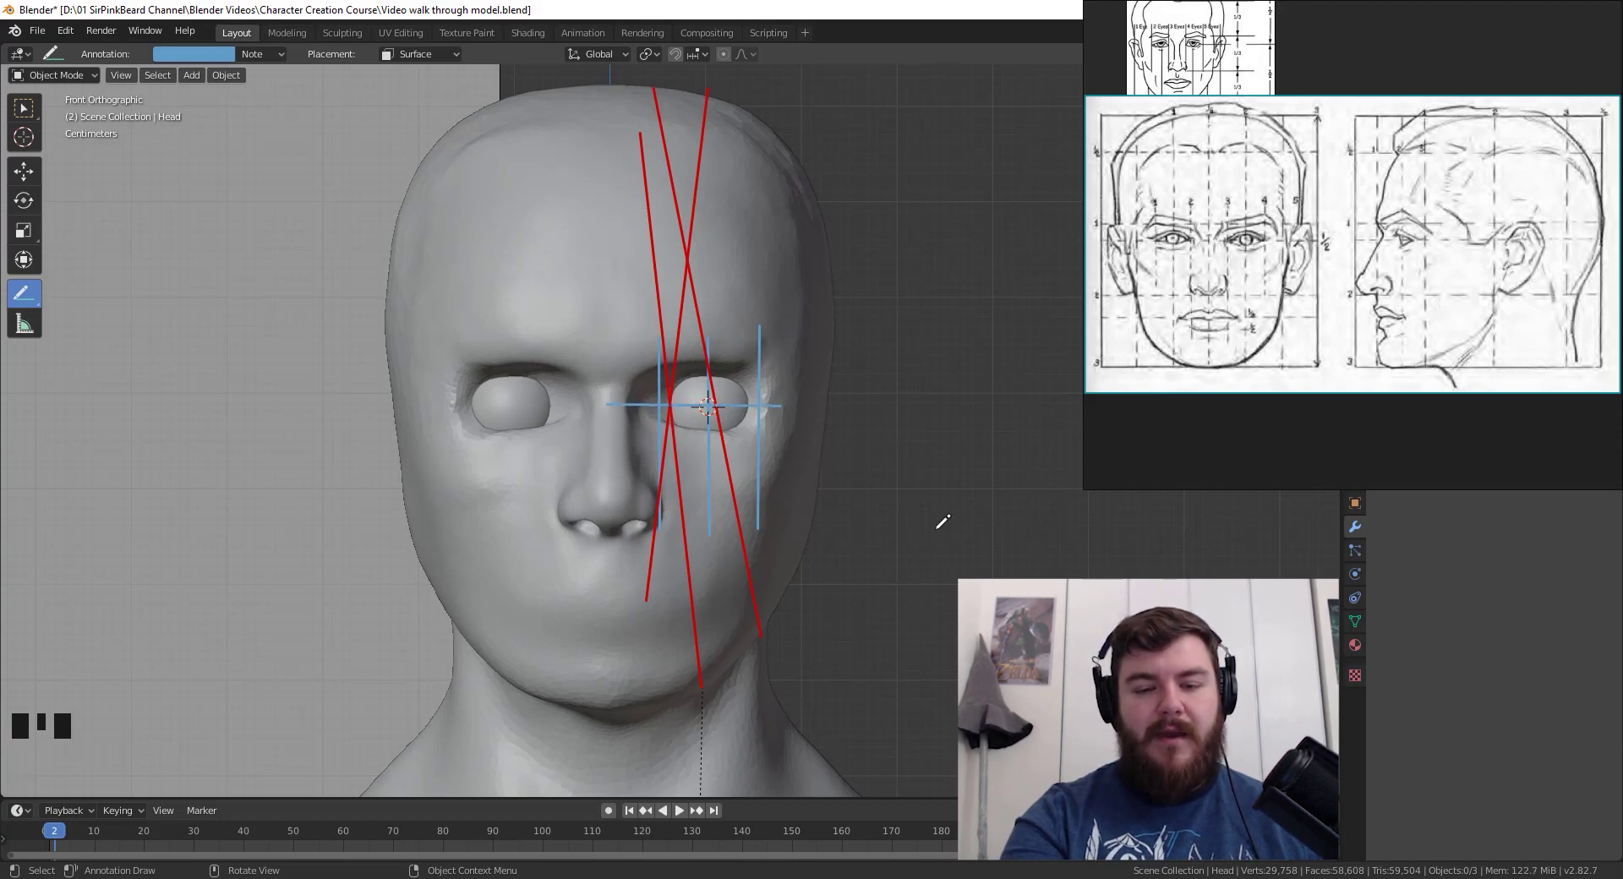
pyautogui.moveTo(943, 521); pyautogui.dragTo(768, 526, button='middle')
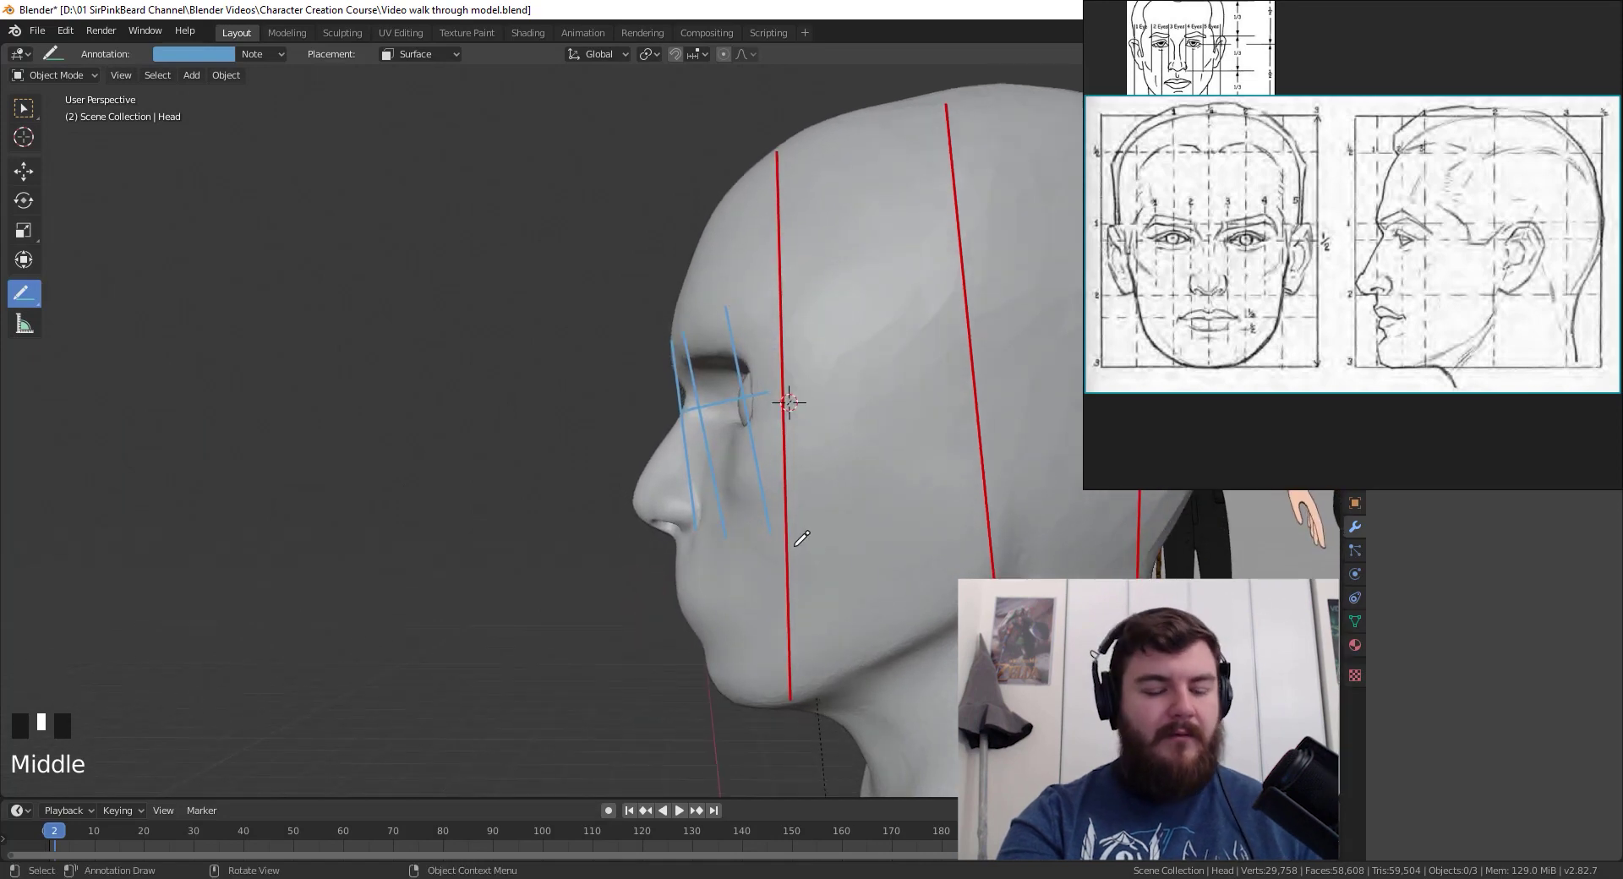
pyautogui.press('KP_3')
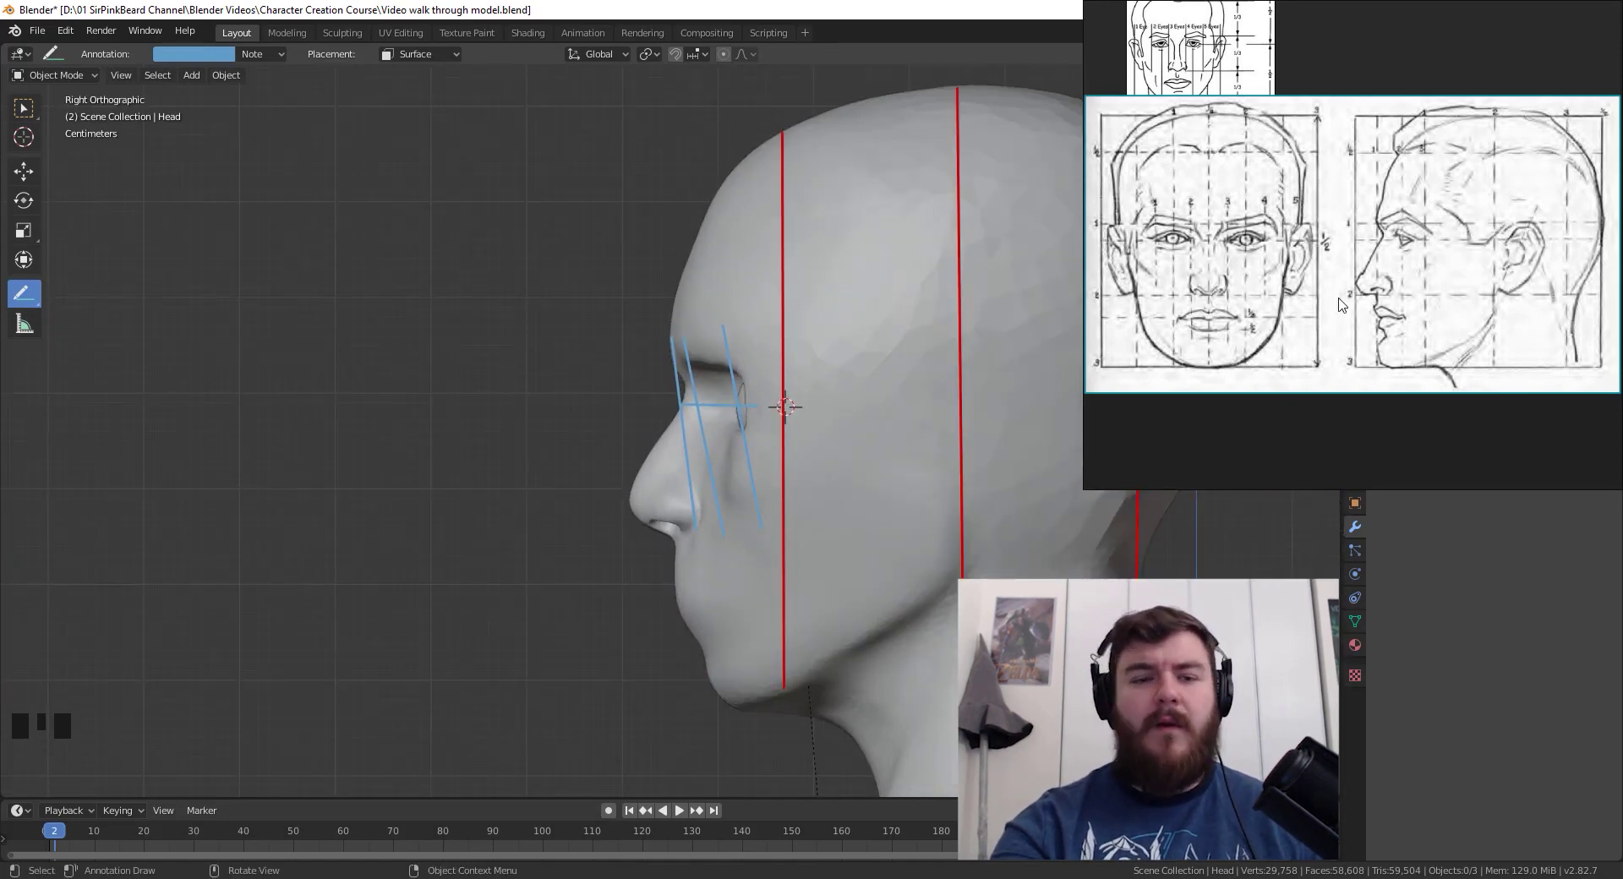
# - Draw straight vertical annotation lines on the yellow Note.002 layer at the nose bridge and halfway back to the front red line
pyautogui.click(261, 54)
pyautogui.click(246, 111)
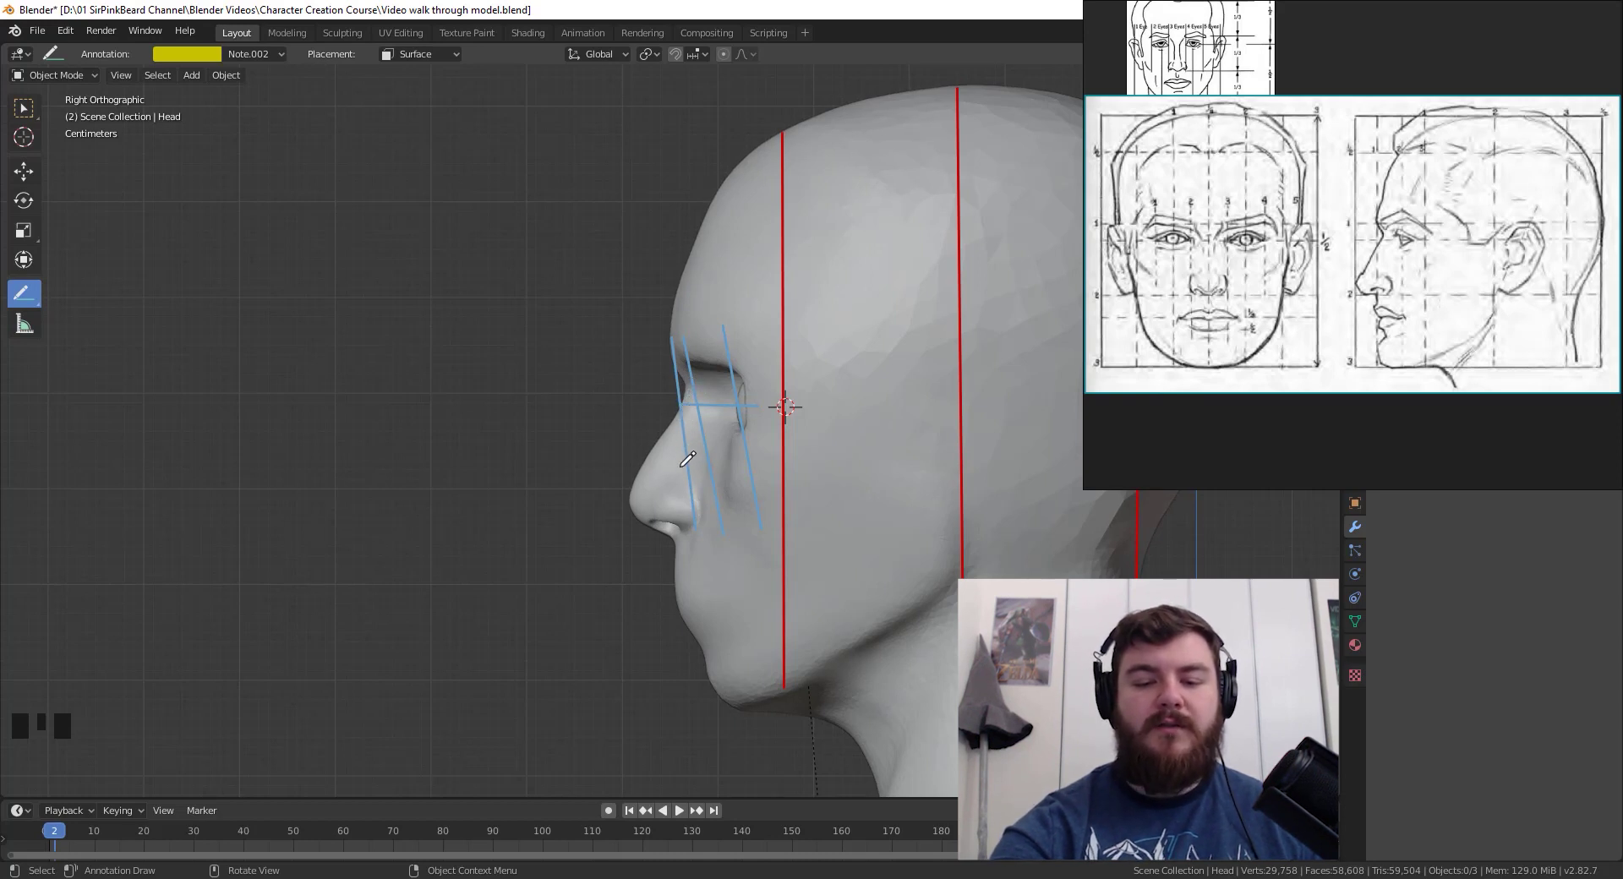
pyautogui.moveTo(680, 475); pyautogui.dragTo(681, 224)
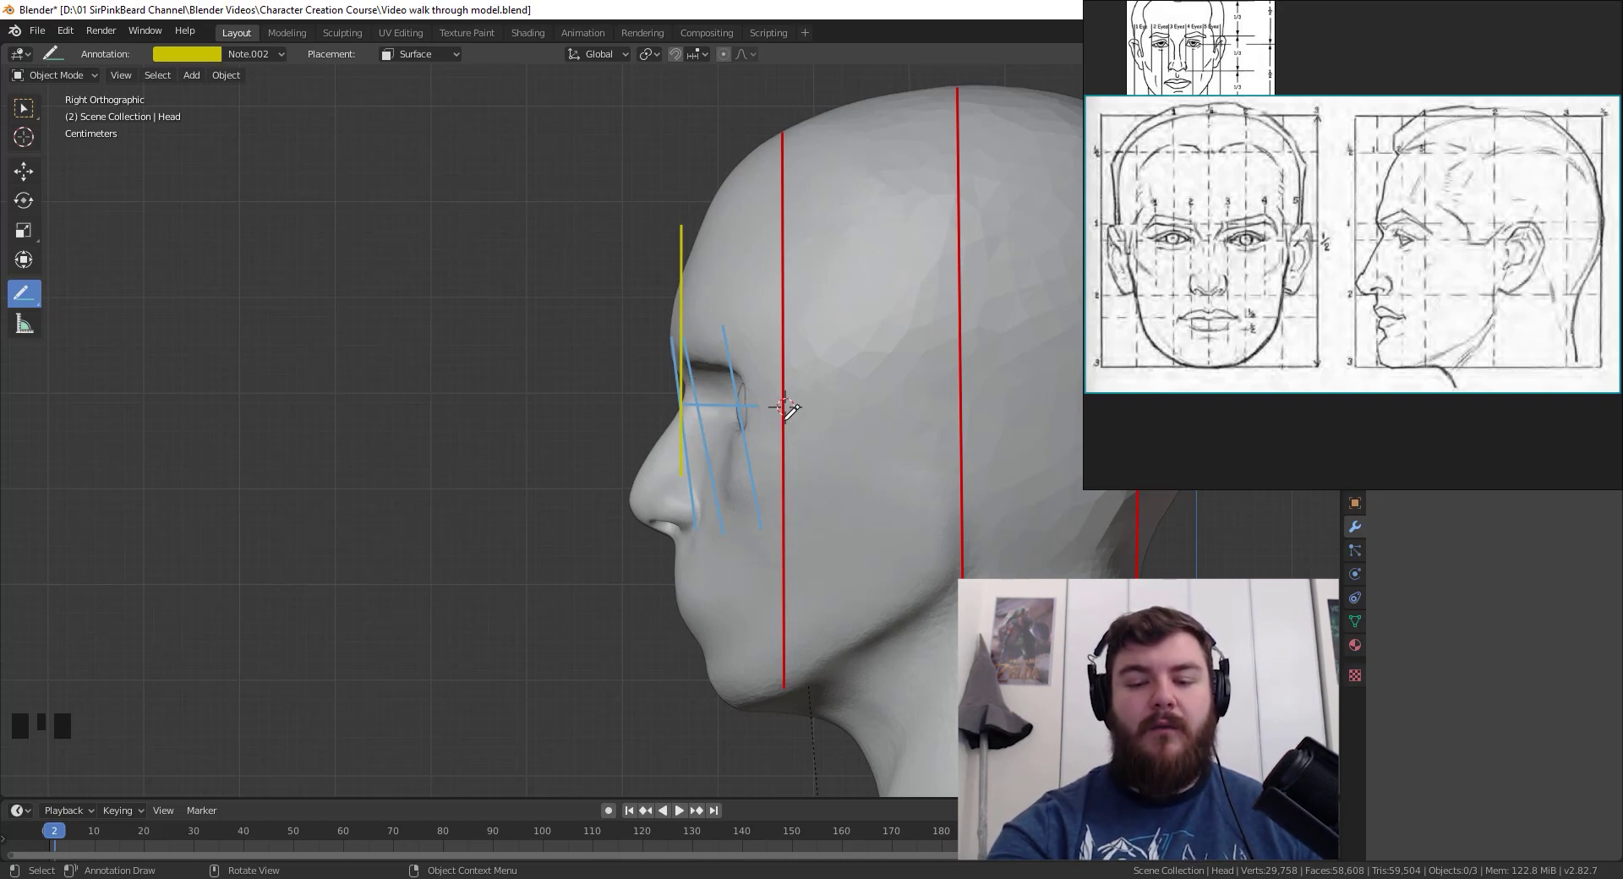
pyautogui.moveTo(731, 473); pyautogui.dragTo(730, 259)
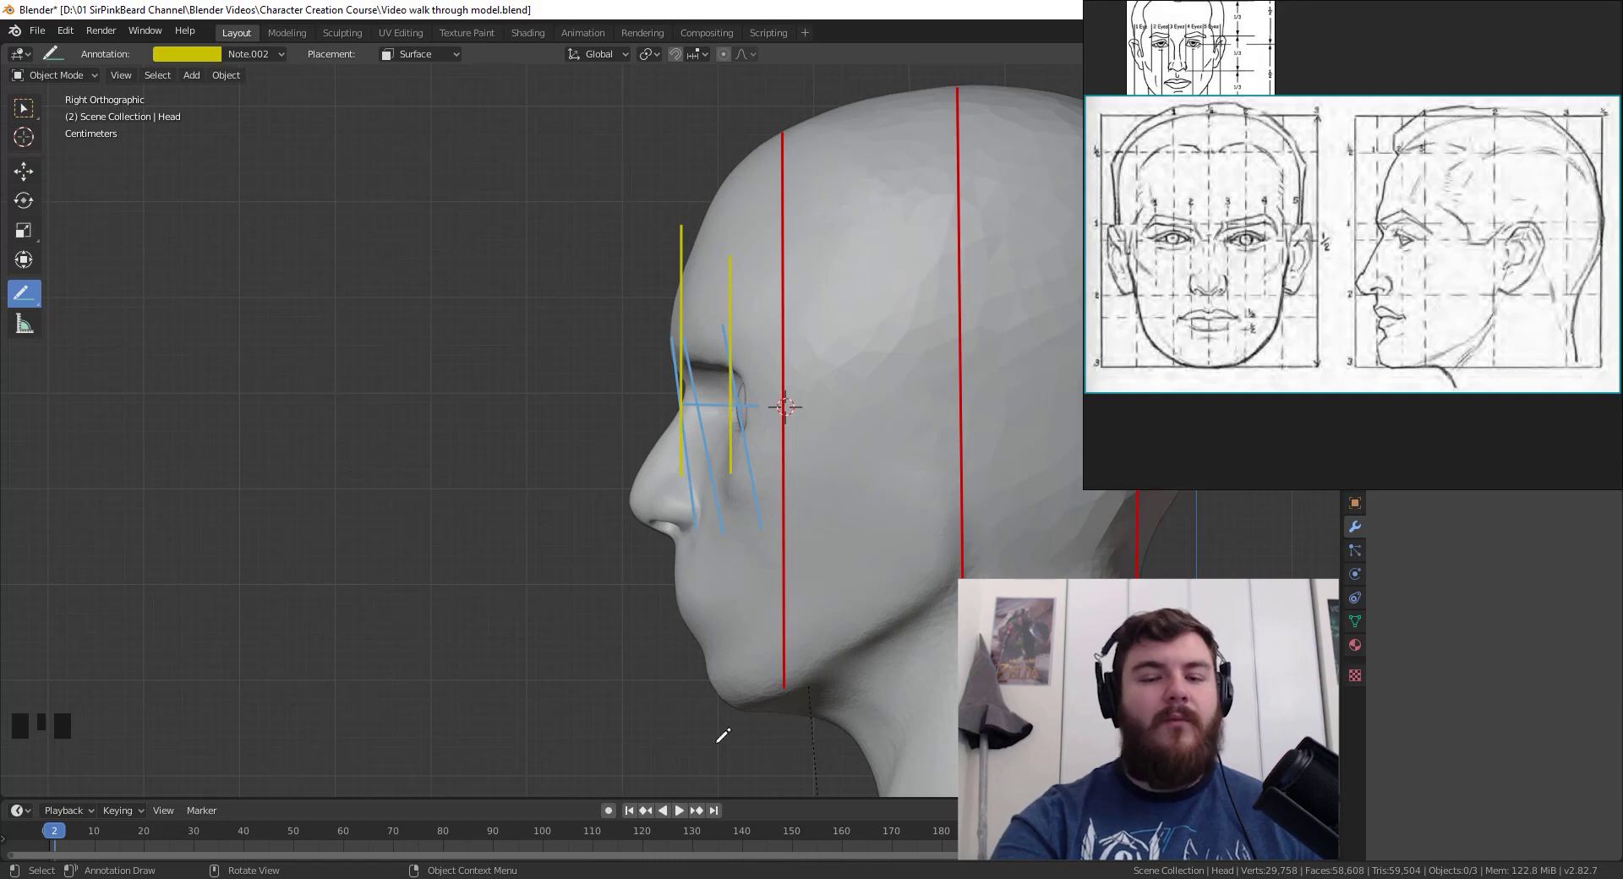
# - Select the Eyes object and move it forward along Y by about -0.006 m to meet the rear yellow line
pyautogui.click(26, 109)
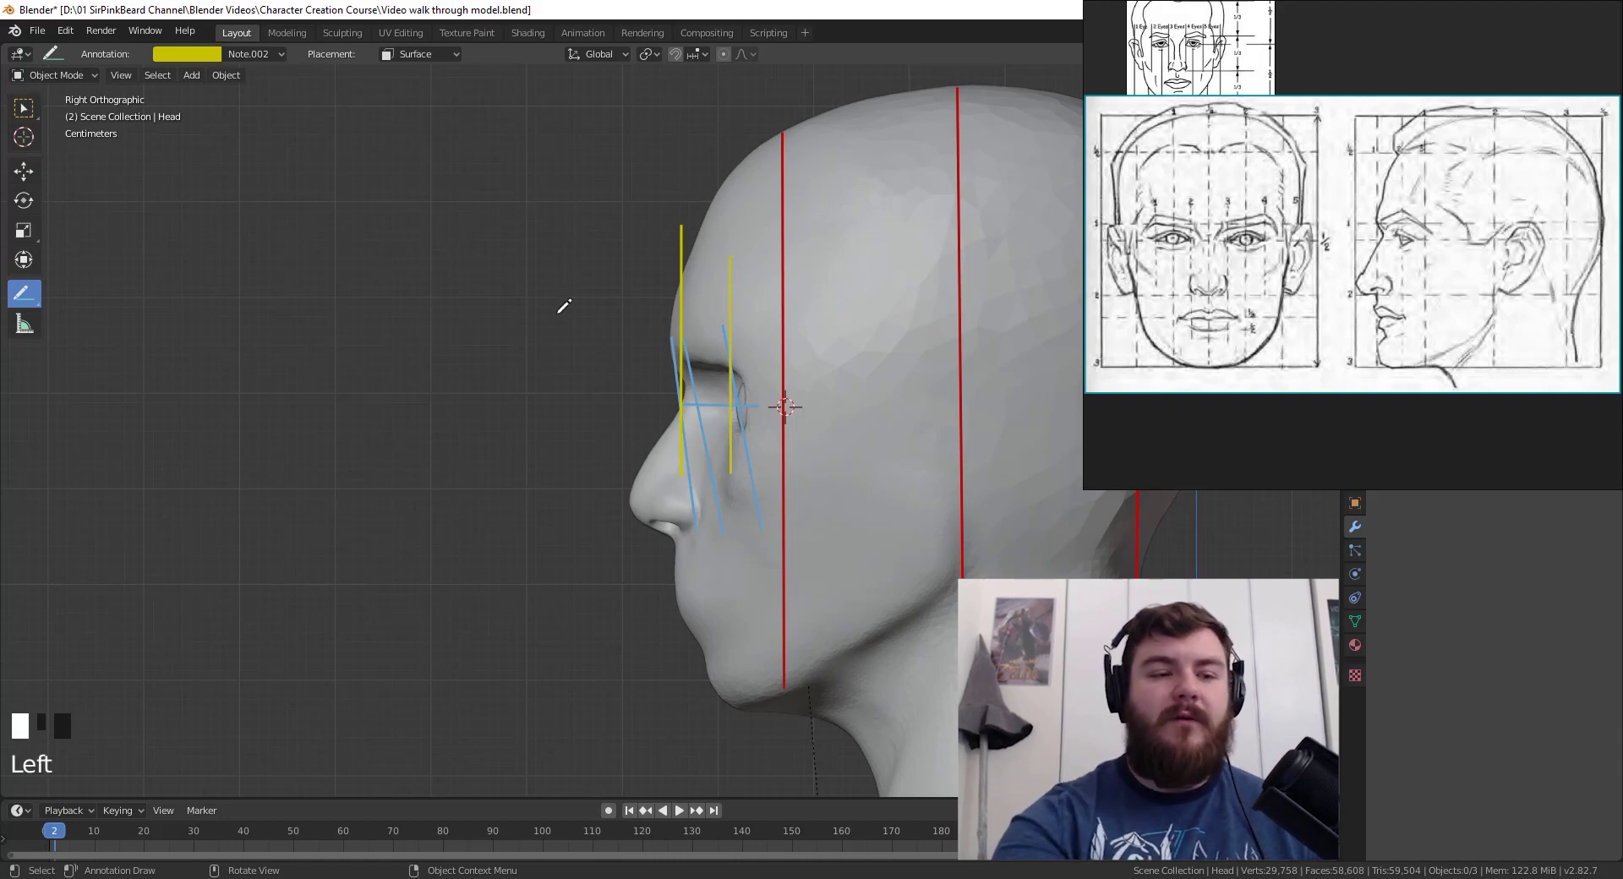
pyautogui.click(25, 109)
pyautogui.click(747, 415)
pyautogui.click(745, 421)
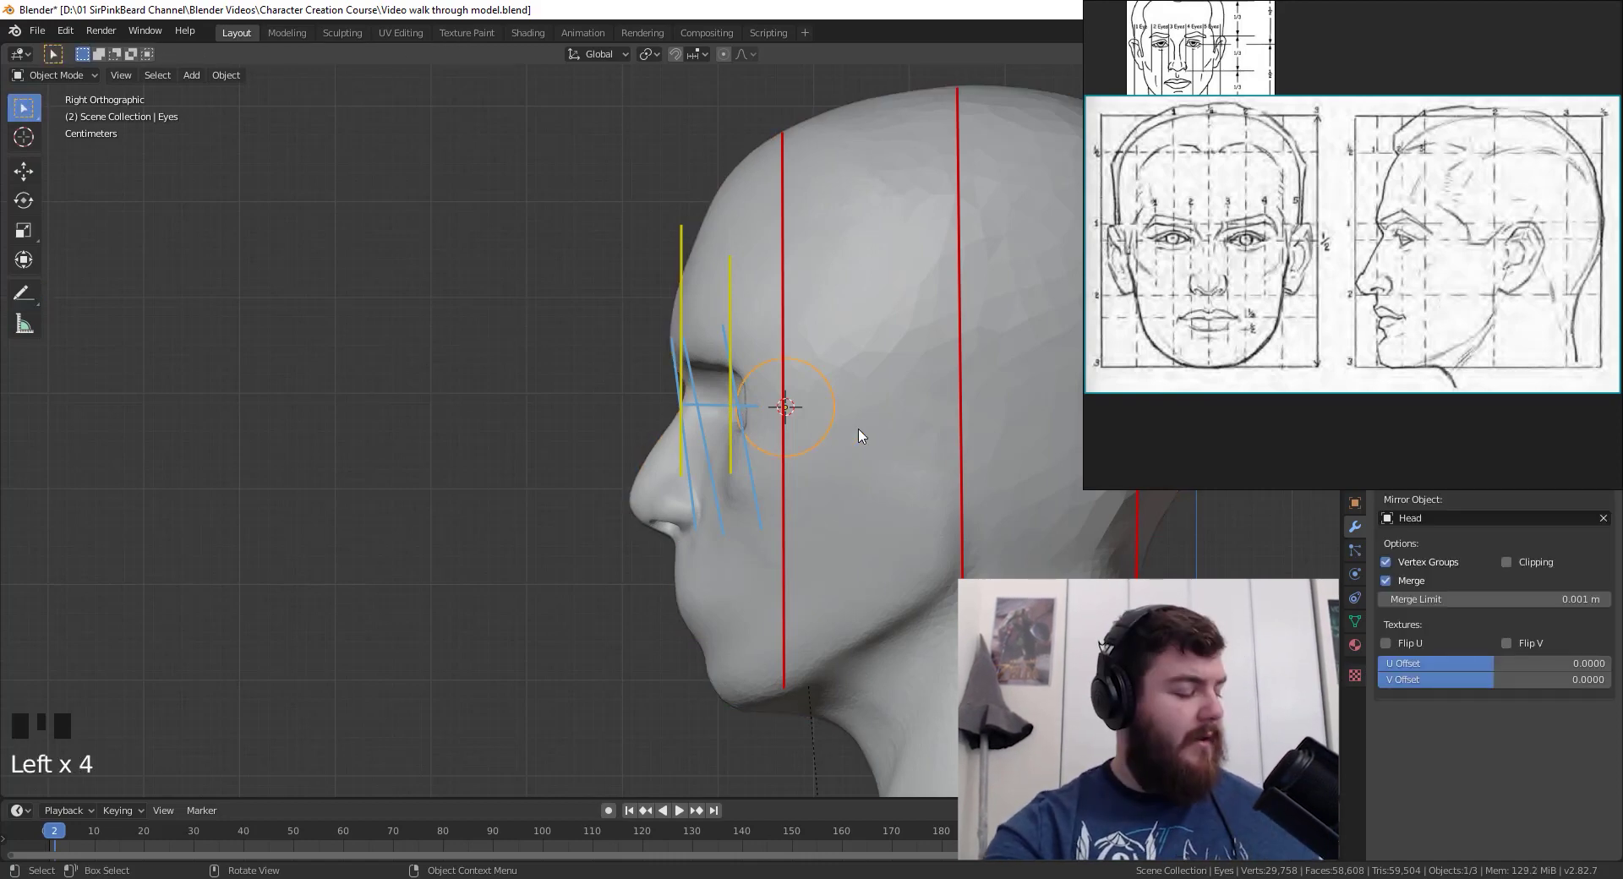
pyautogui.press('g')
pyautogui.press('y')
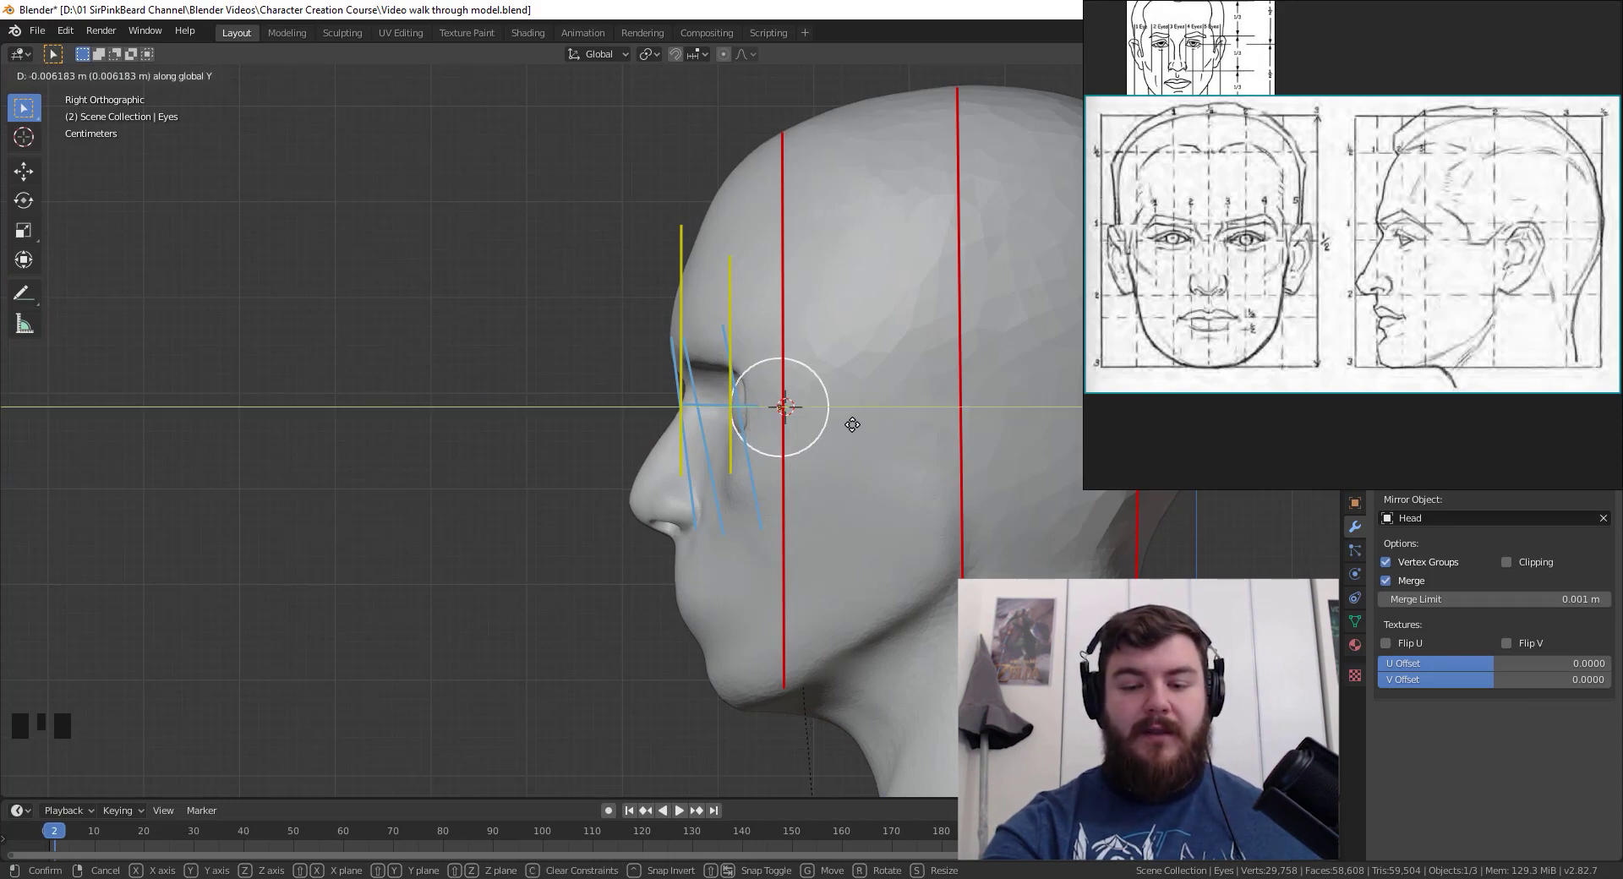
pyautogui.click(857, 428)
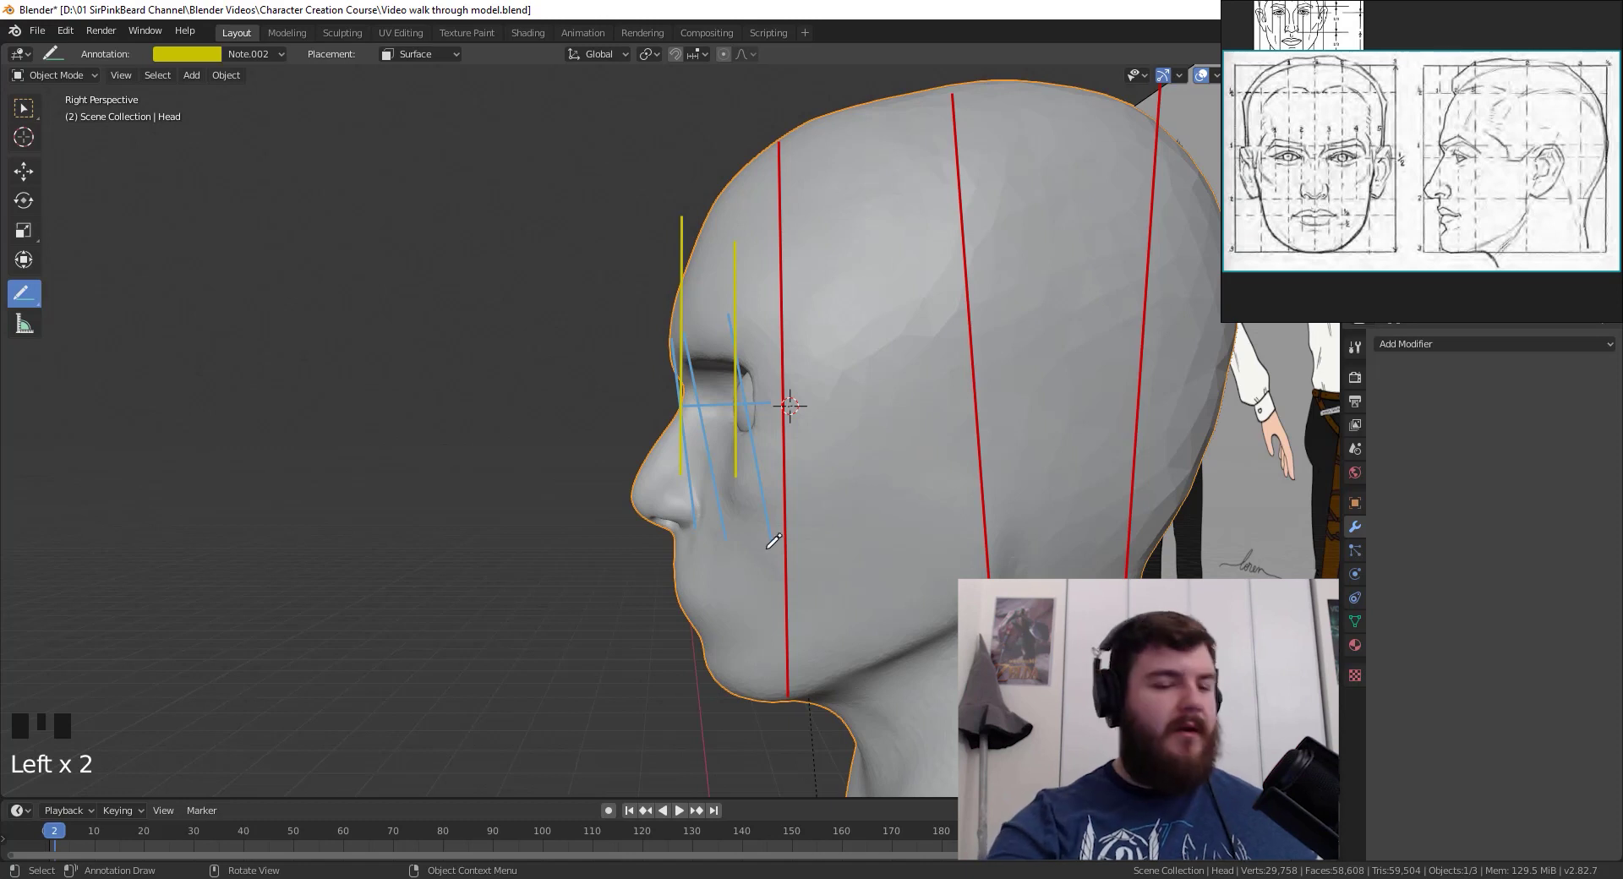
# - Switch the Head object to Sculpt Mode and turn off Dyntopo
pyautogui.press('w')
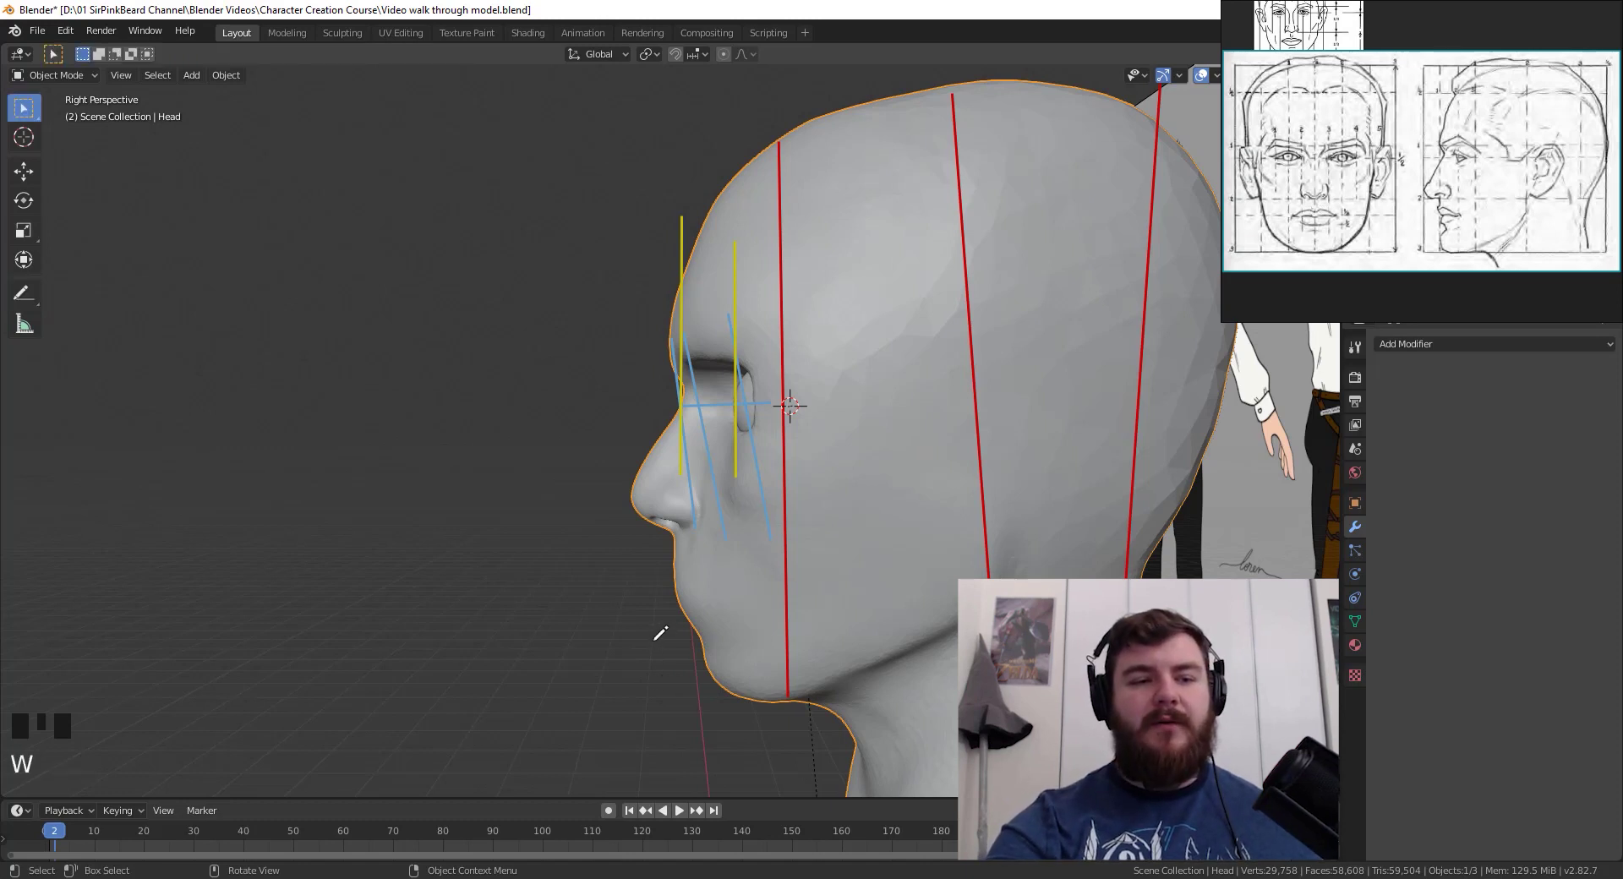
pyautogui.hotkey('ctrl', 'Tab')
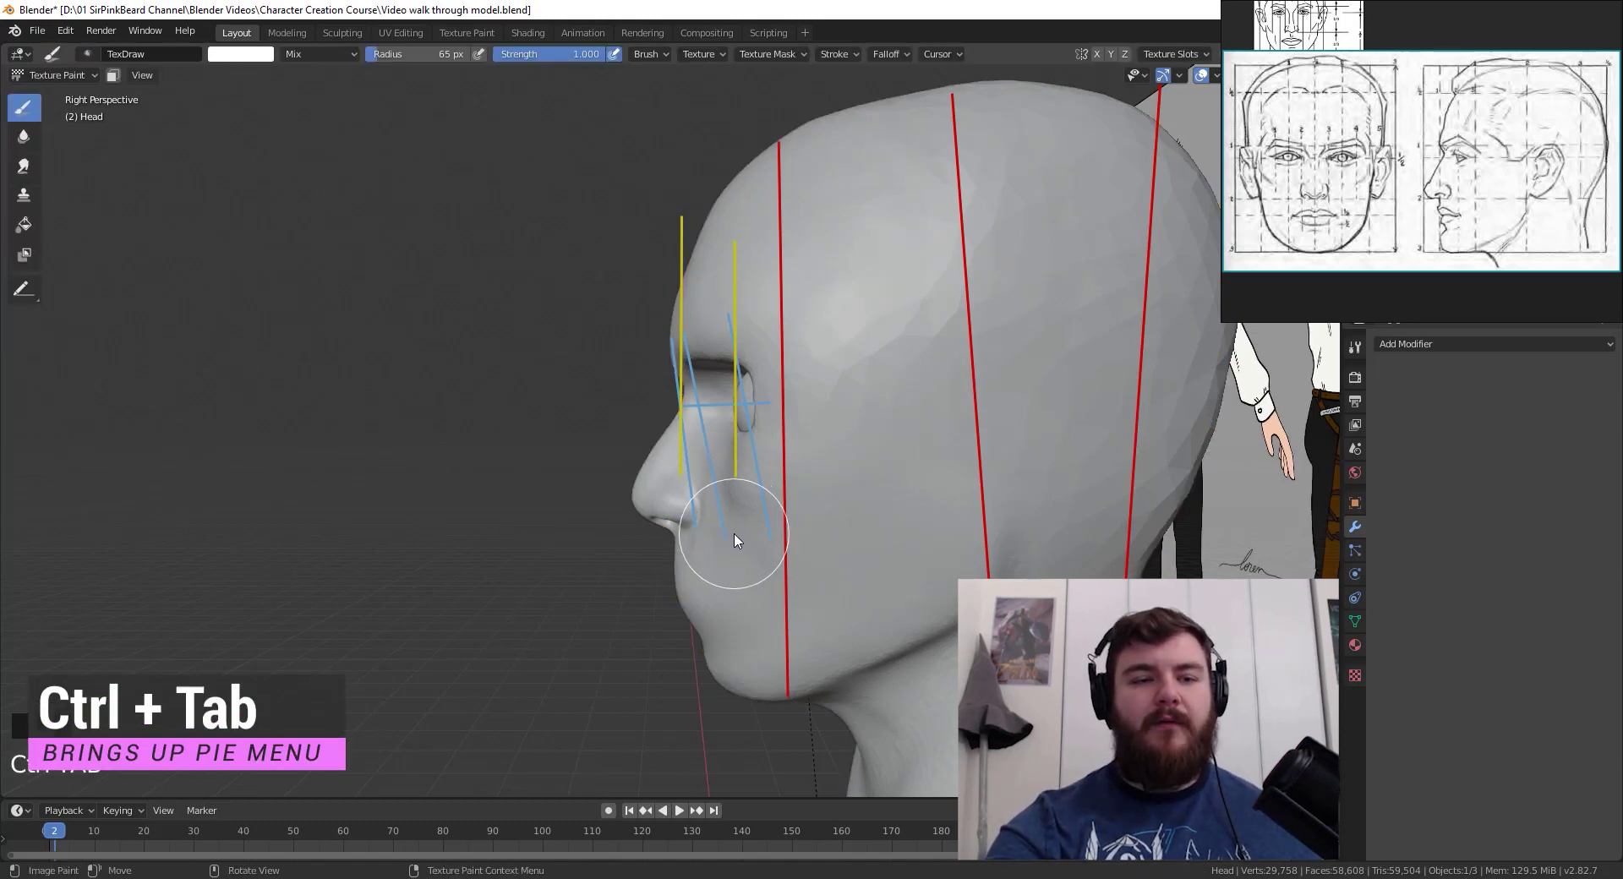
pyautogui.hotkey('ctrl', 'Tab')
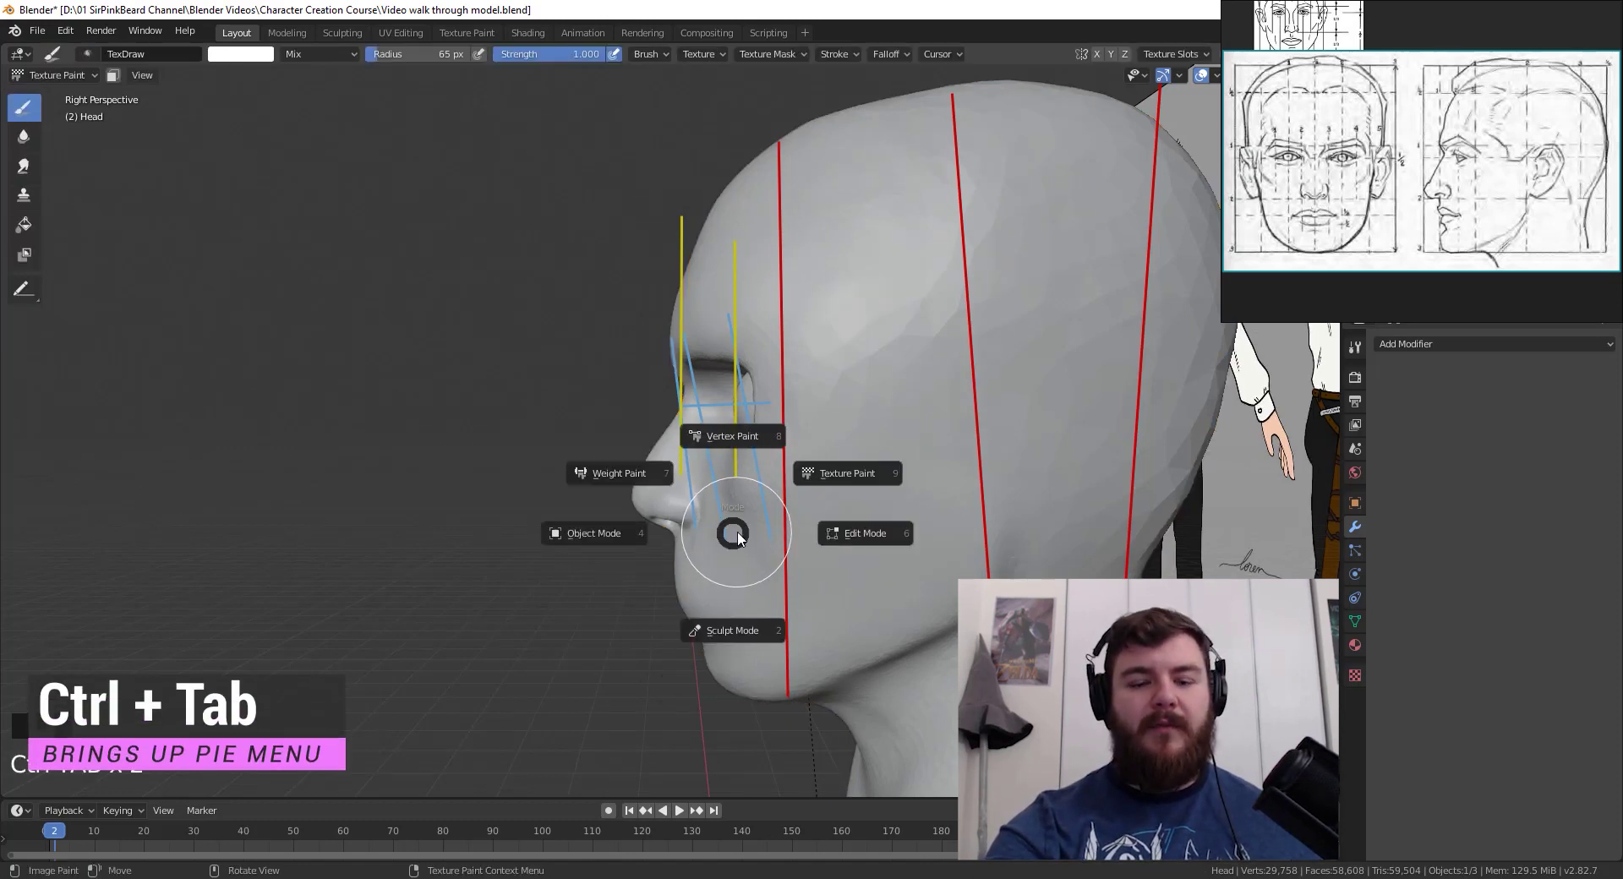
pyautogui.click(742, 639)
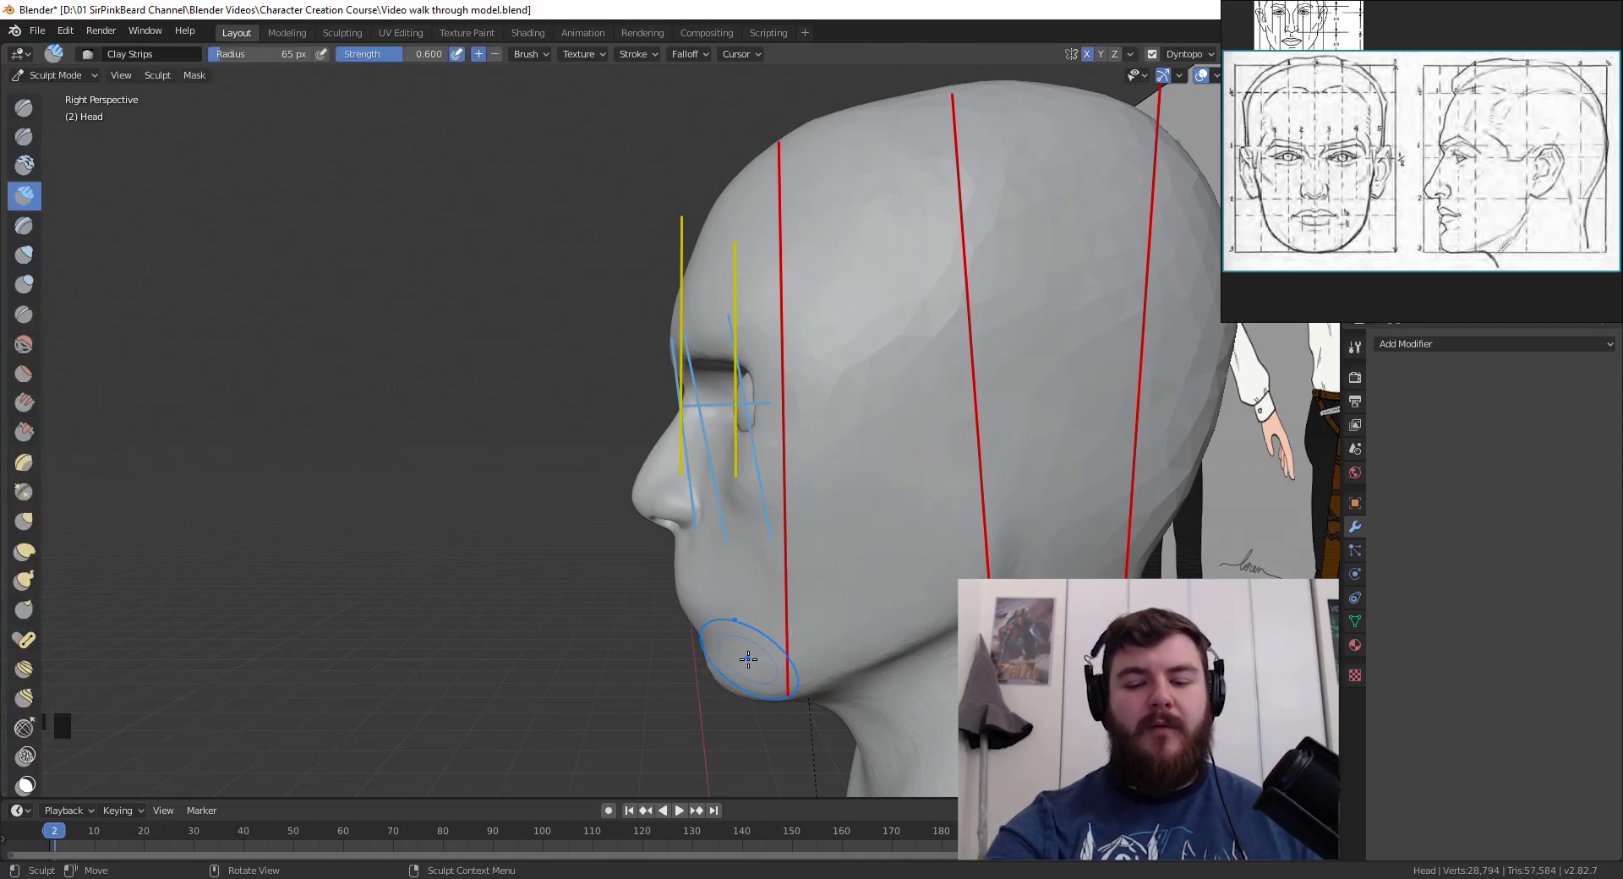
pyautogui.click(1152, 54)
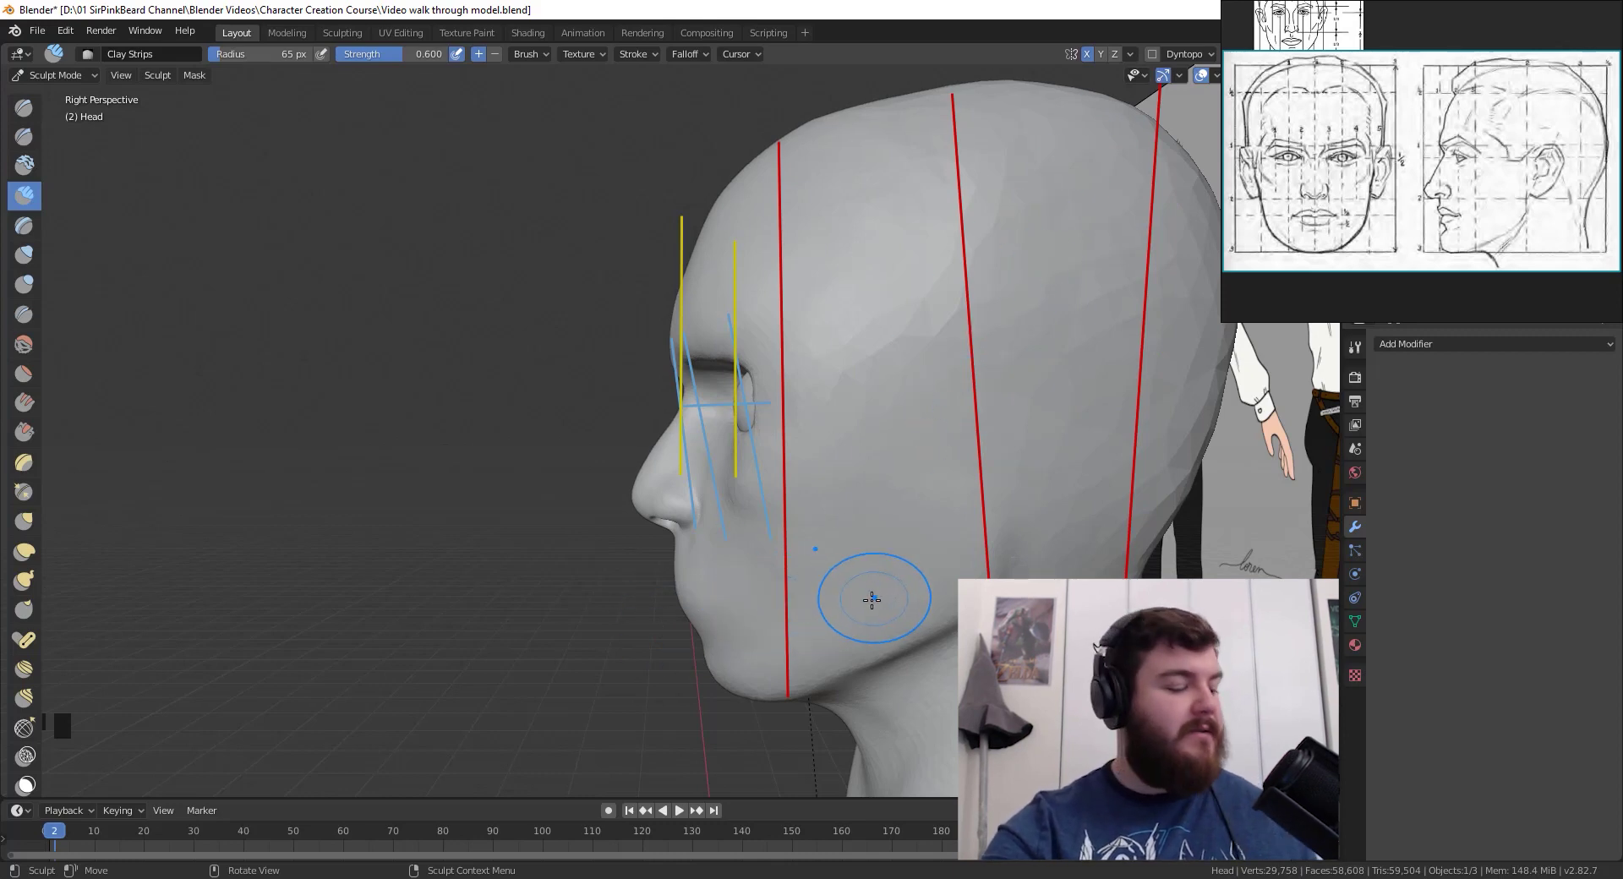
# - Choose the Grab brush and compare the head in orthographic and perspective side views
pyautogui.press('g')
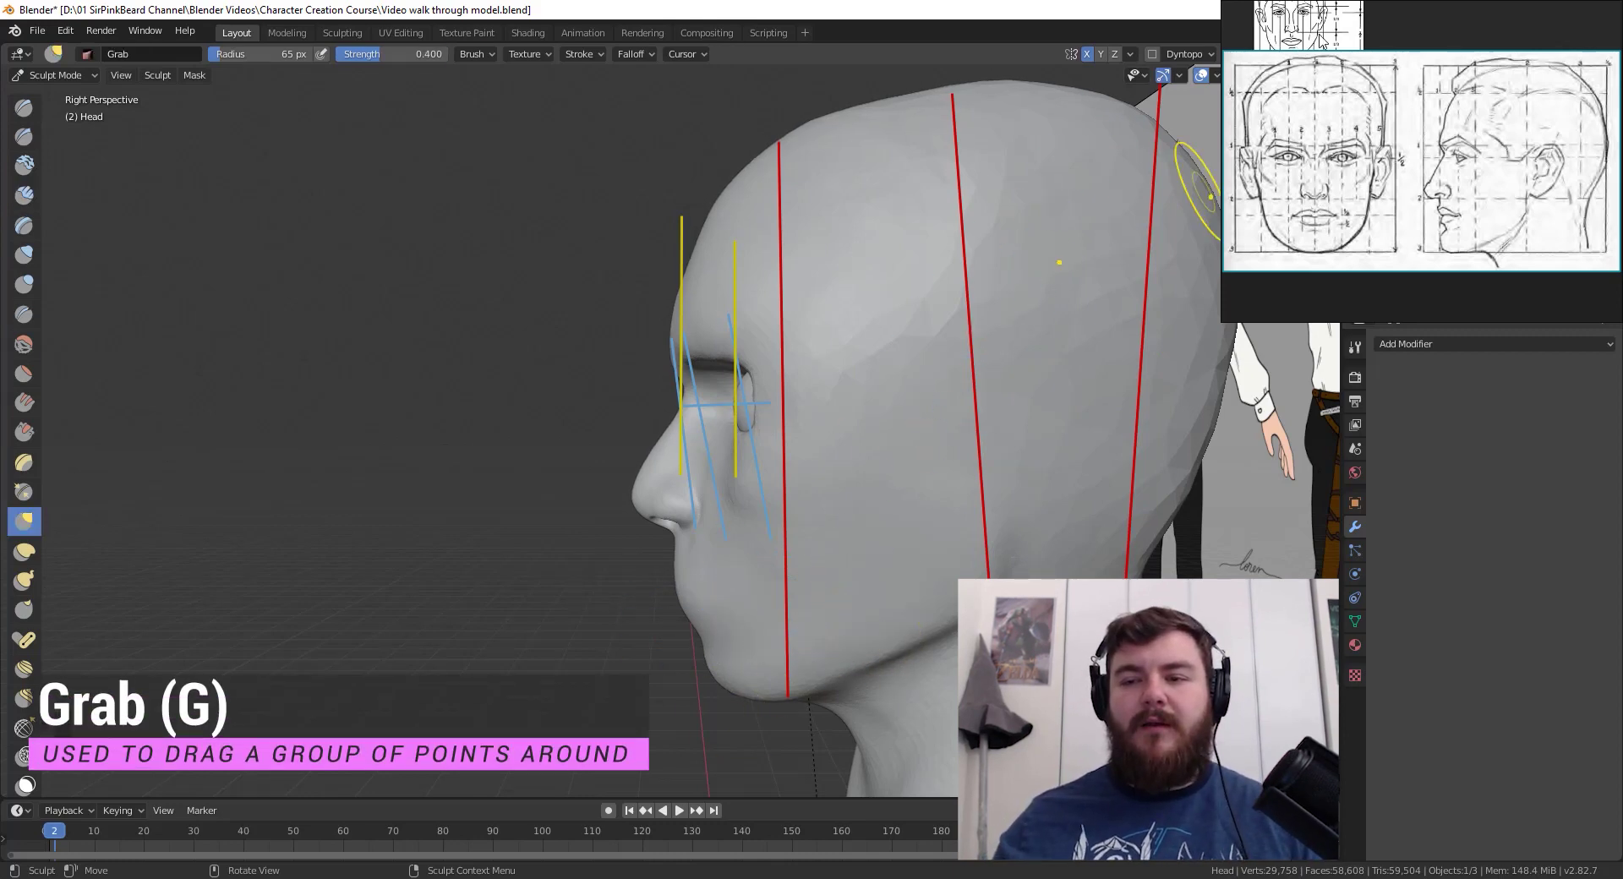
pyautogui.press('KP_5')
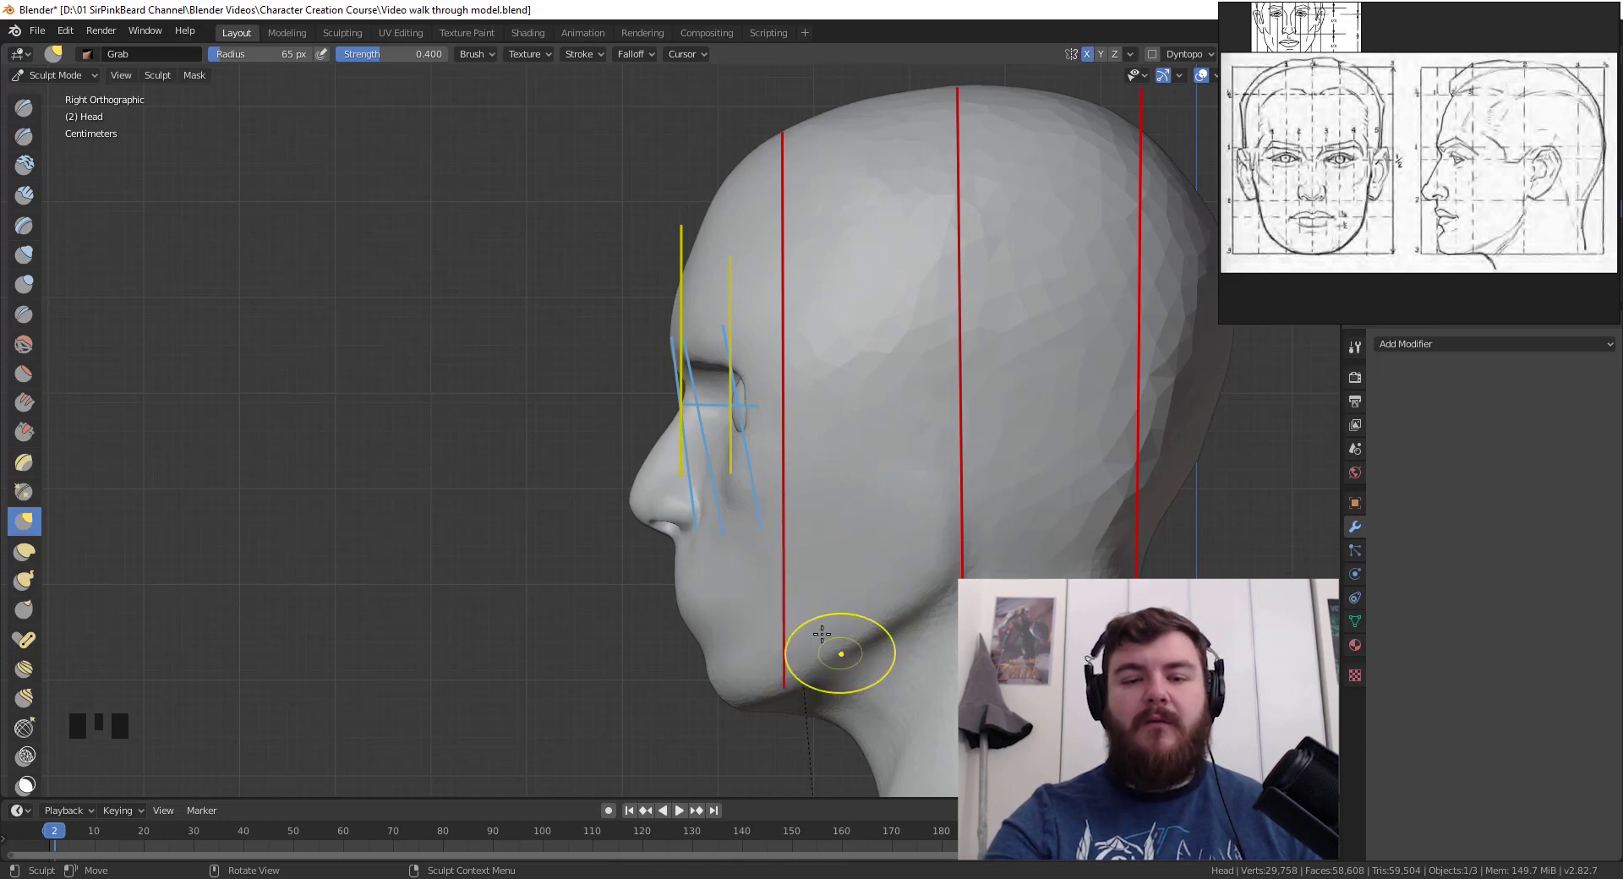
pyautogui.press('KP_5')
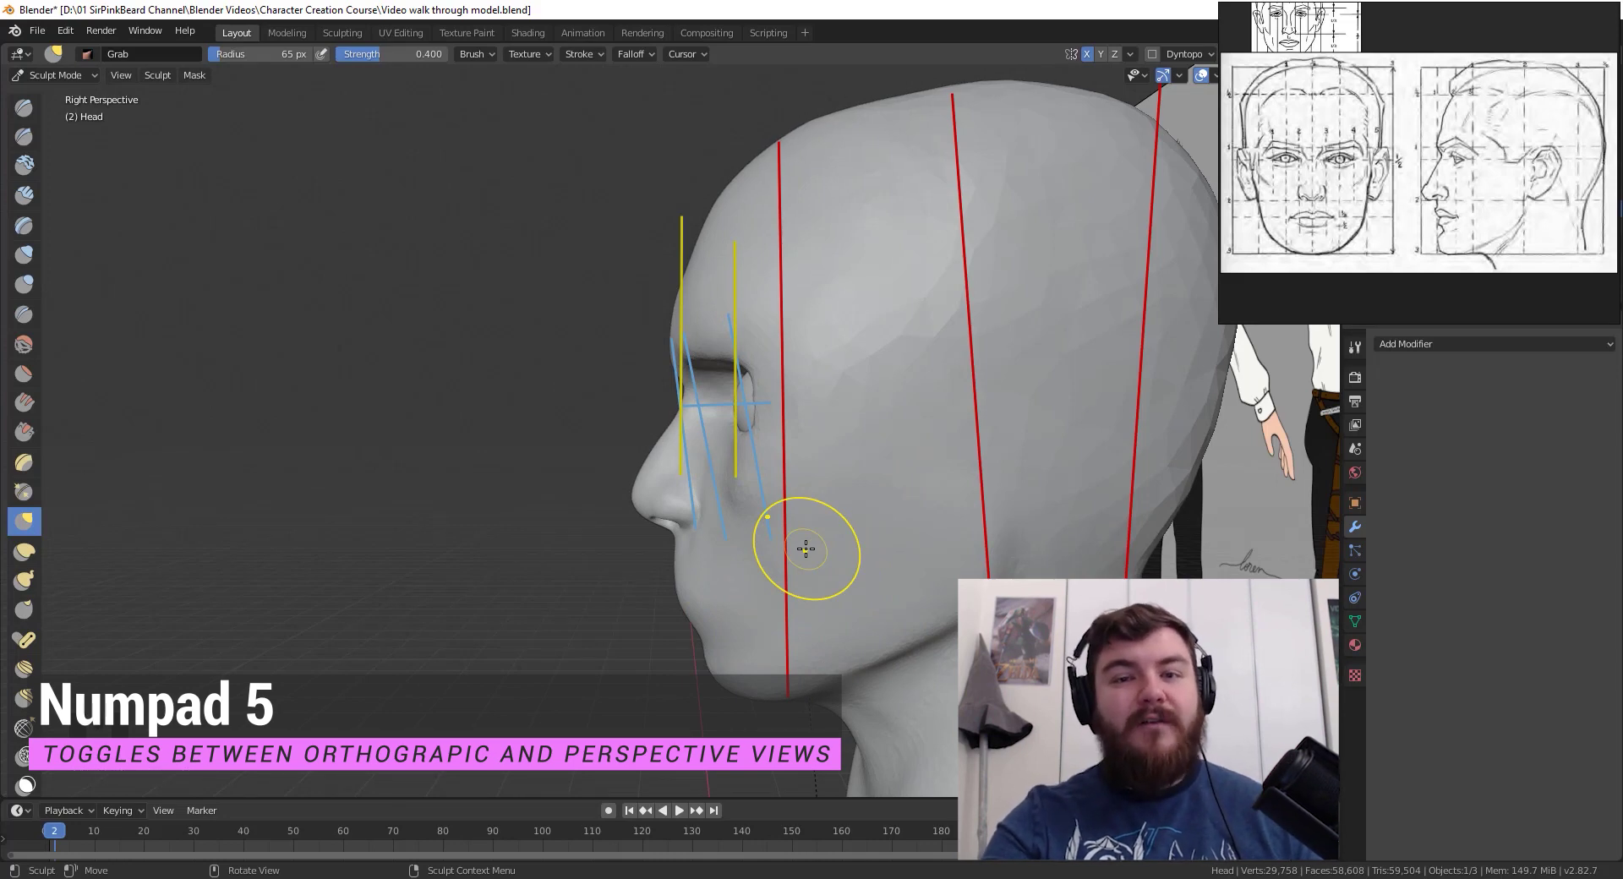
# - Turn on unified strength for the Grab brush and save the file
pyautogui.rightClick(578, 311)
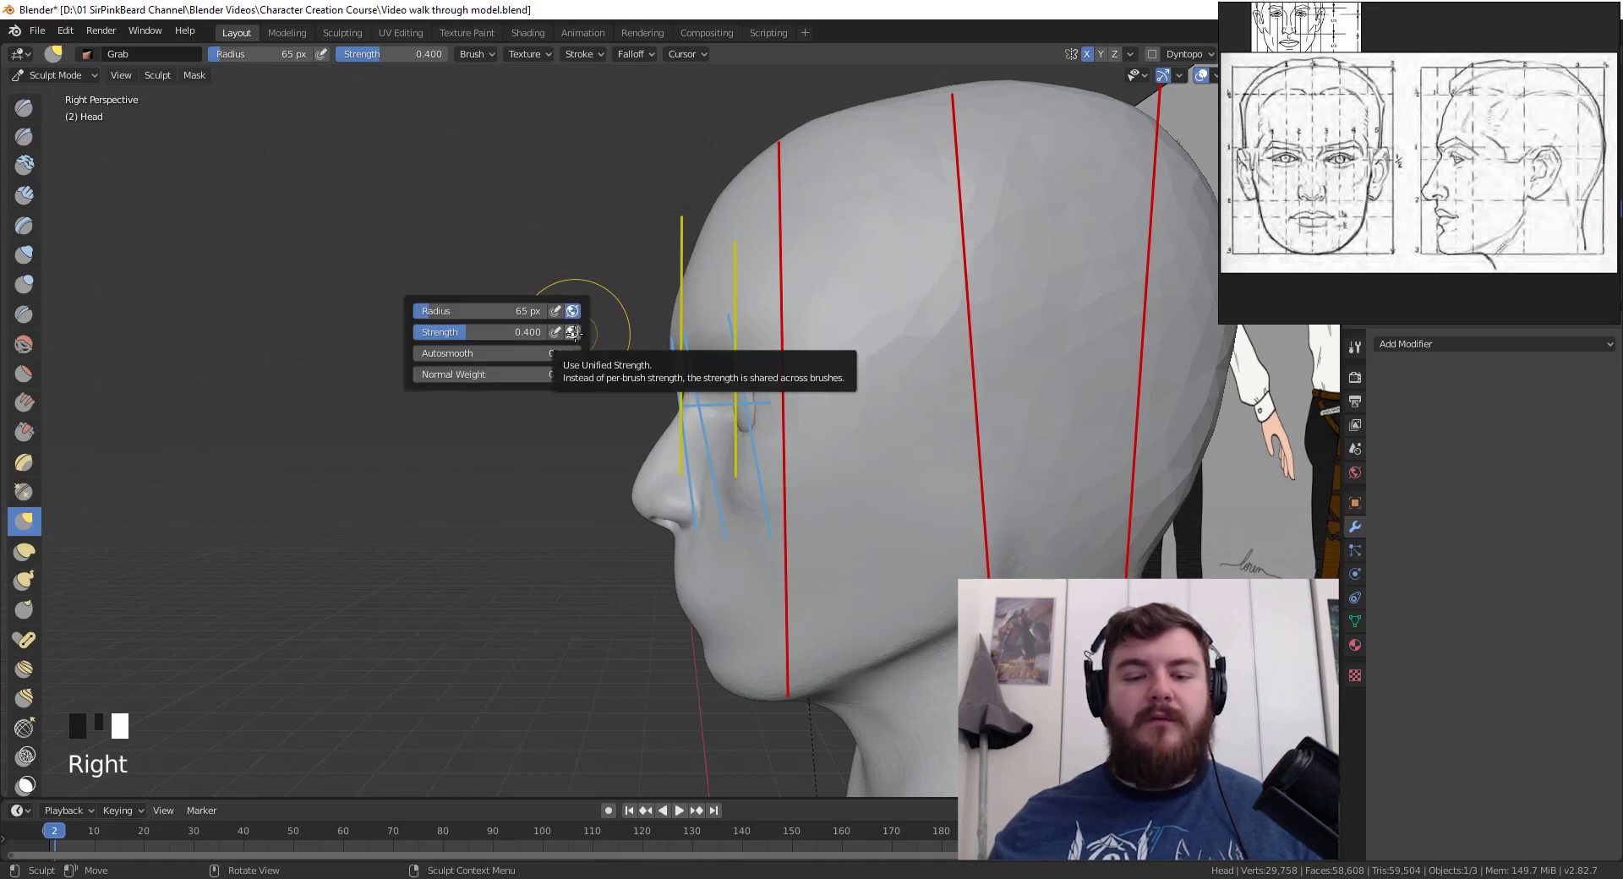
pyautogui.click(572, 331)
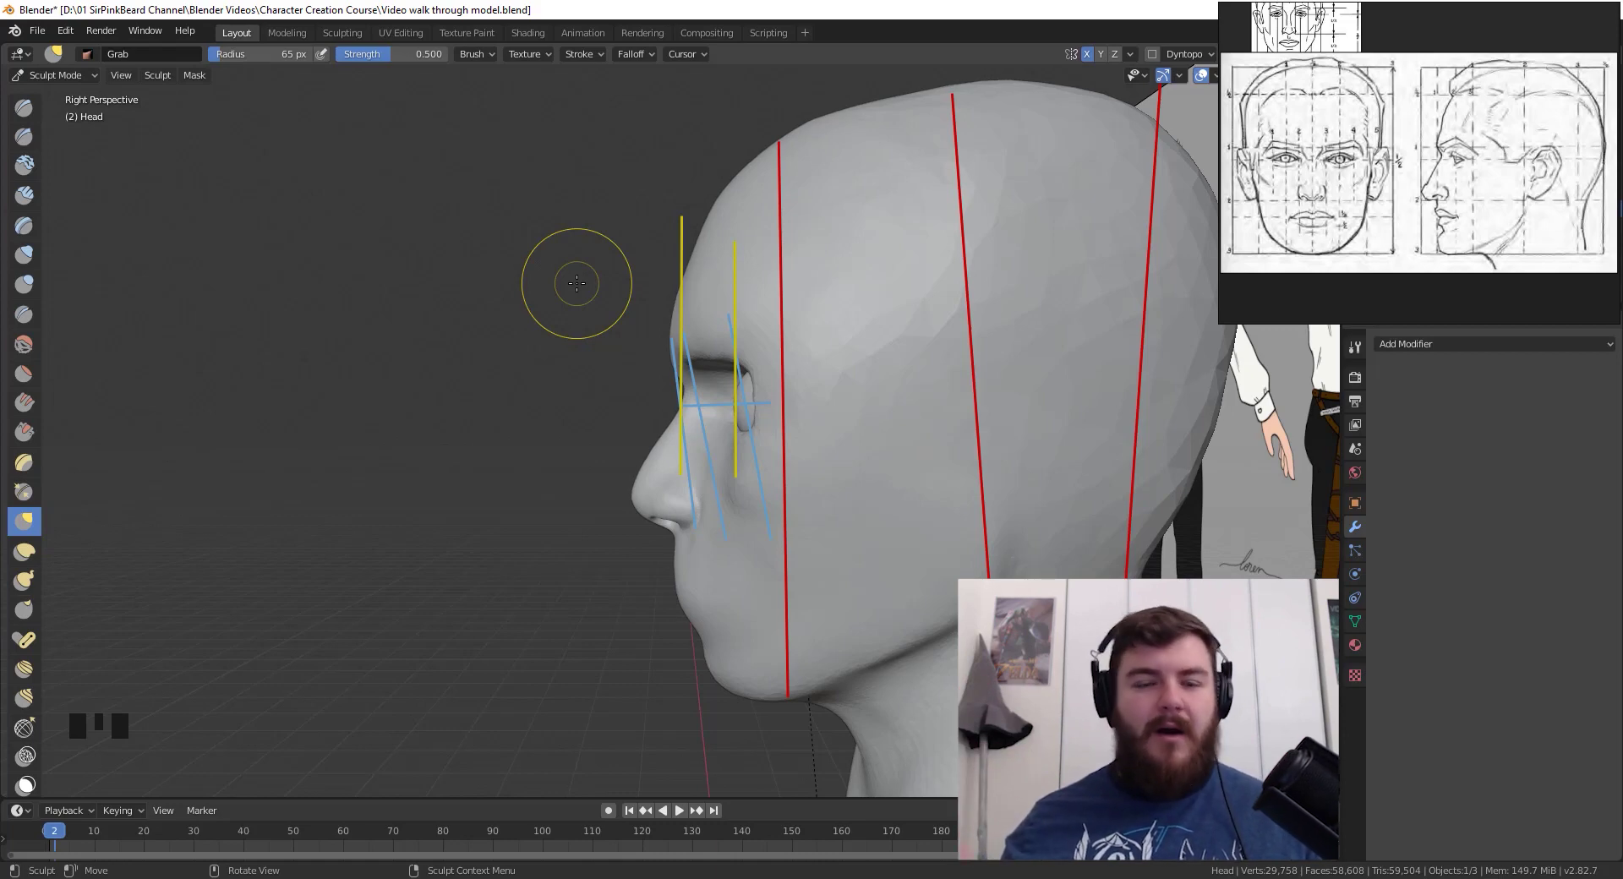
pyautogui.hotkey('ctrl', 's')
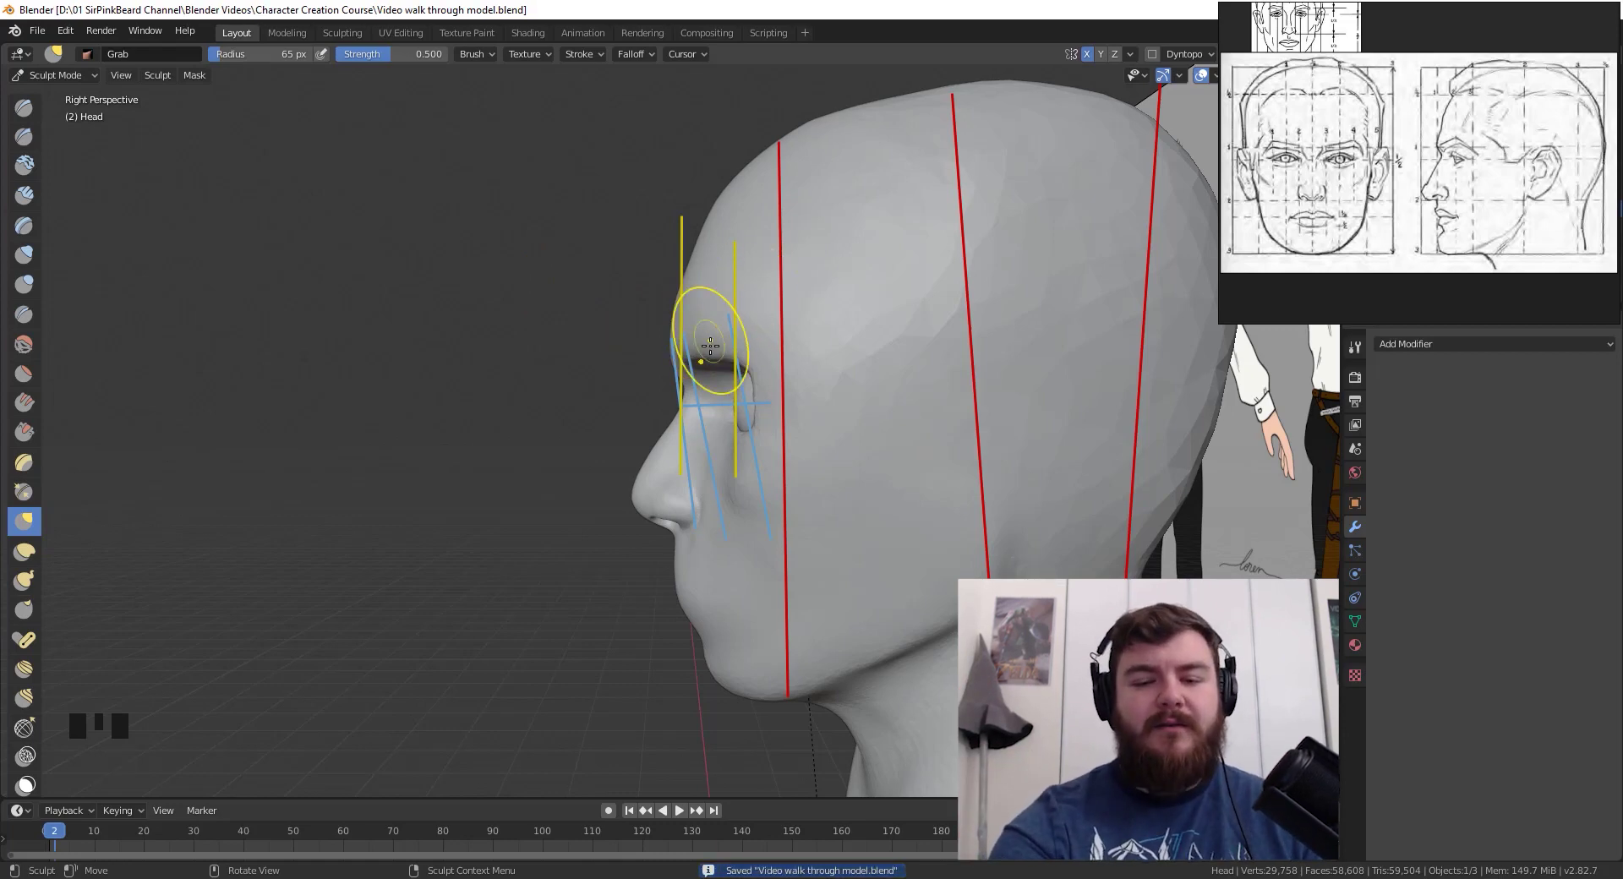
# - Undo the most recent changes, including the brush strength change
pyautogui.hotkey('ctrl', 'z')
pyautogui.hotkey('ctrl', 'z')
pyautogui.hotkey('ctrl', 'z')
pyautogui.hotkey('ctrl', 'z')
pyautogui.hotkey('ctrl', 'z')
pyautogui.hotkey('ctrl', 'z')
pyautogui.hotkey('ctrl', 'z')
pyautogui.hotkey('ctrl', 'z')
# - Set the Grab brush radius to 169 px and pull the brow and outer eye socket back toward the rear yellow line
pyautogui.press('f')
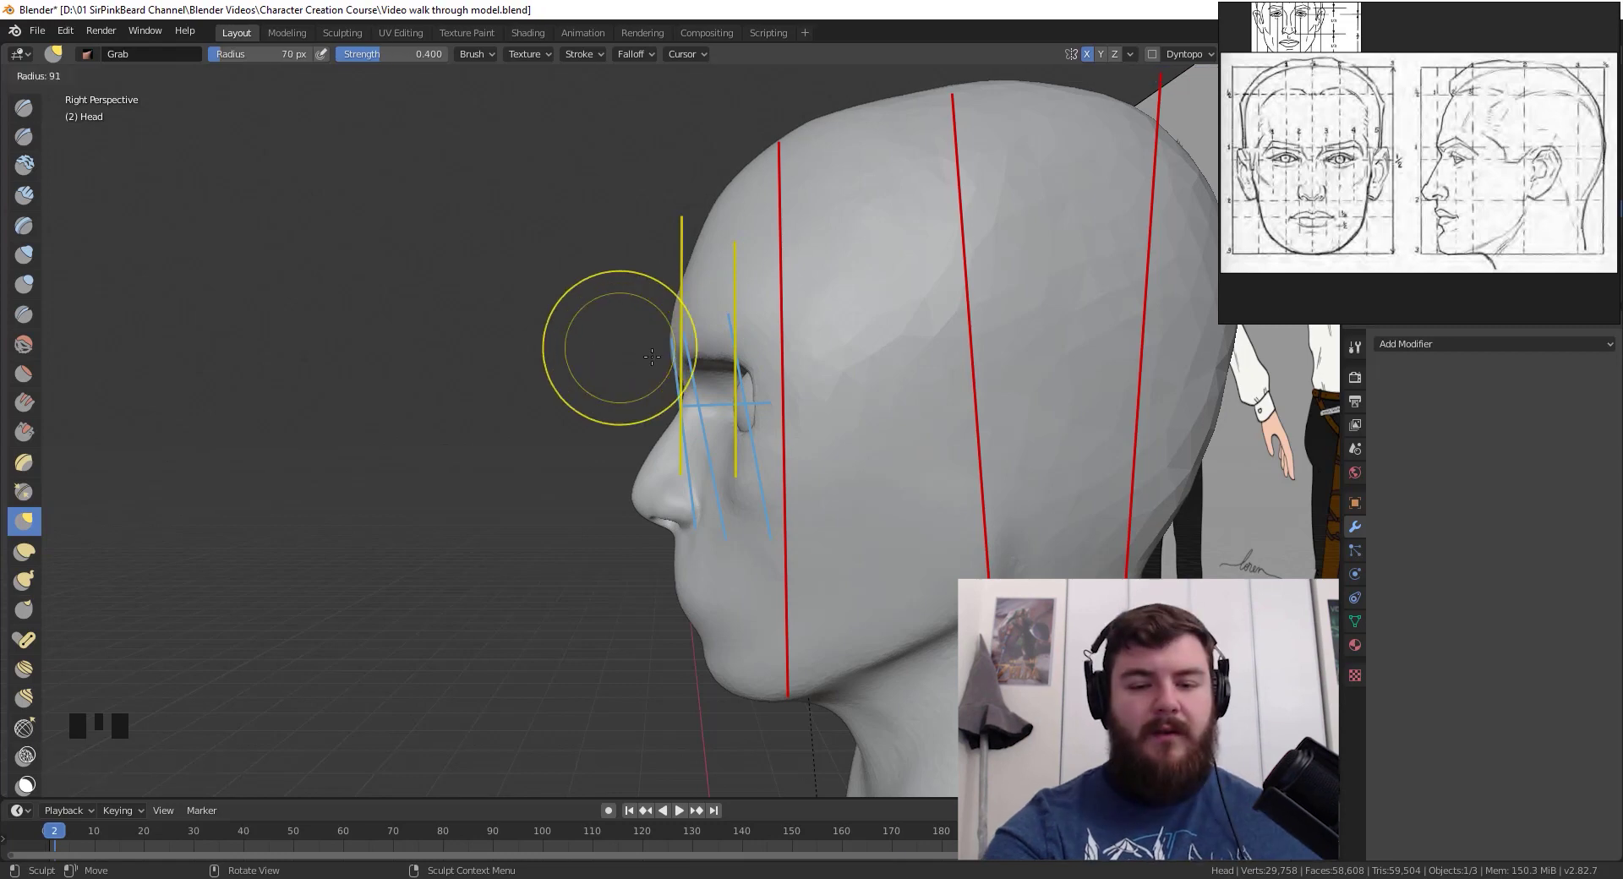
pyautogui.click(707, 312)
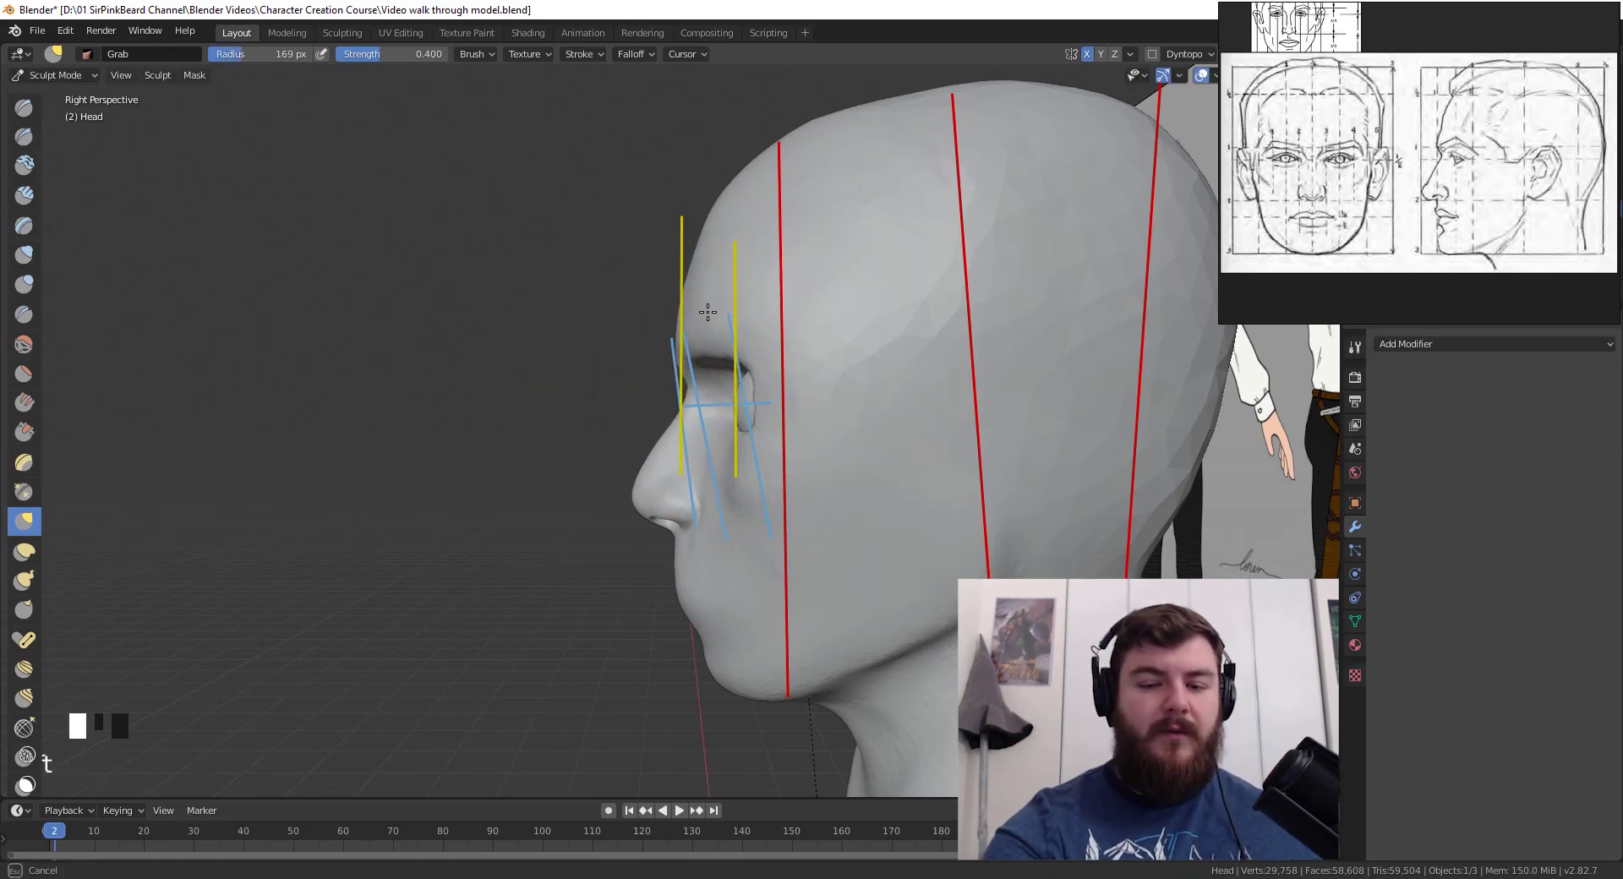
pyautogui.moveTo(708, 311)
pyautogui.mouseDown()
pyautogui.moveTo(710, 251)
pyautogui.moveTo(744, 196)
pyautogui.mouseUp()
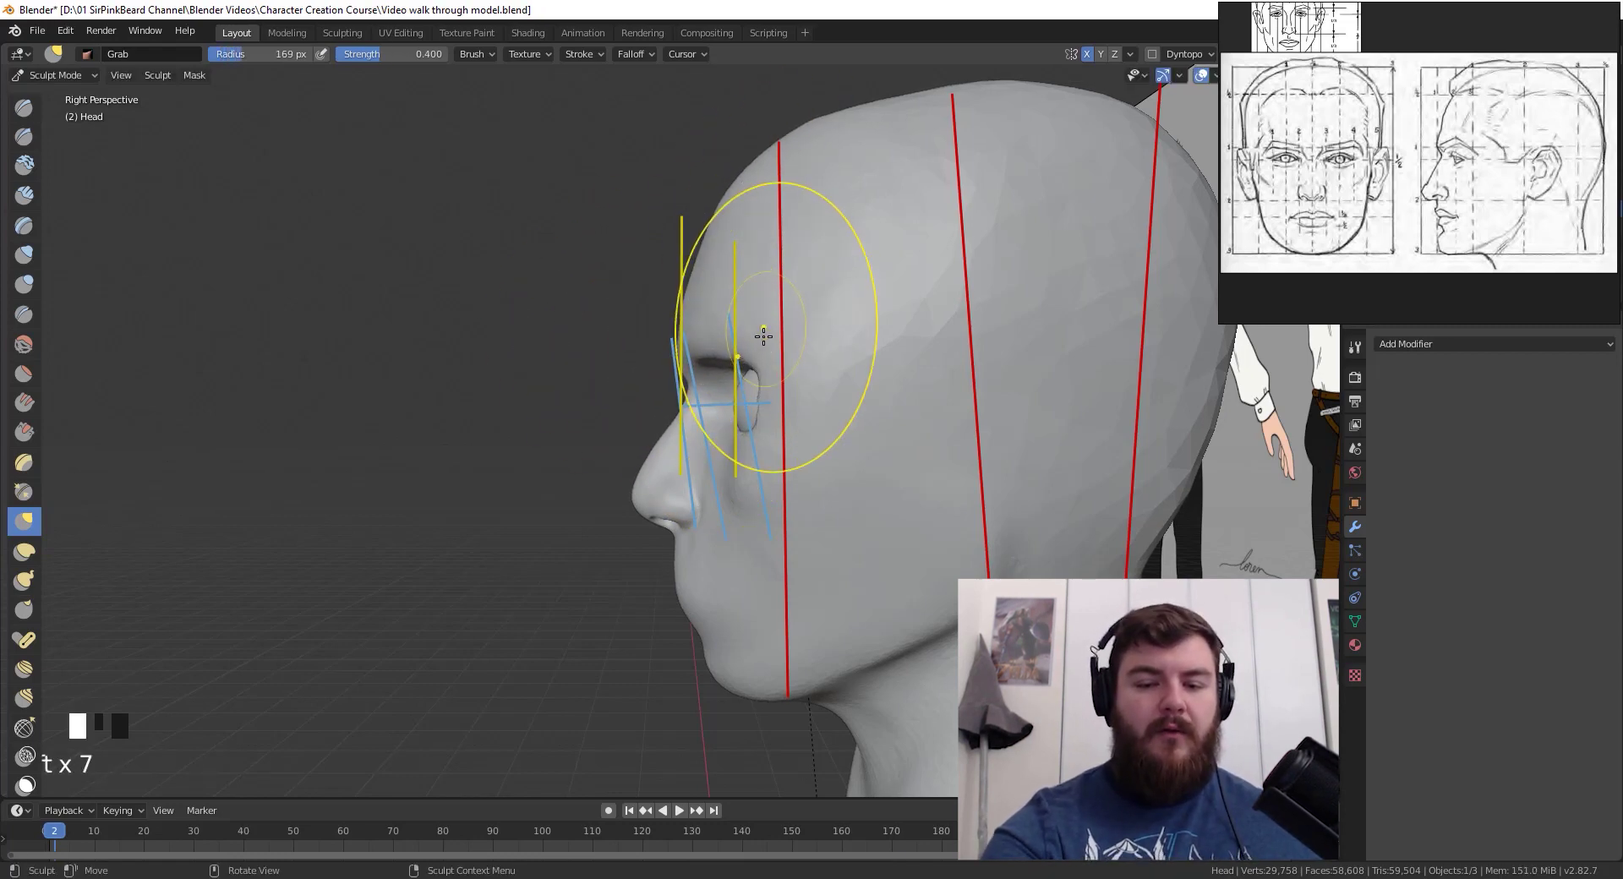
pyautogui.moveTo(759, 347); pyautogui.dragTo(768, 353)
# - Check the profile in orthographic and perspective, and pull the brow back with the Grab brush in the right side view
pyautogui.press('KP_5')
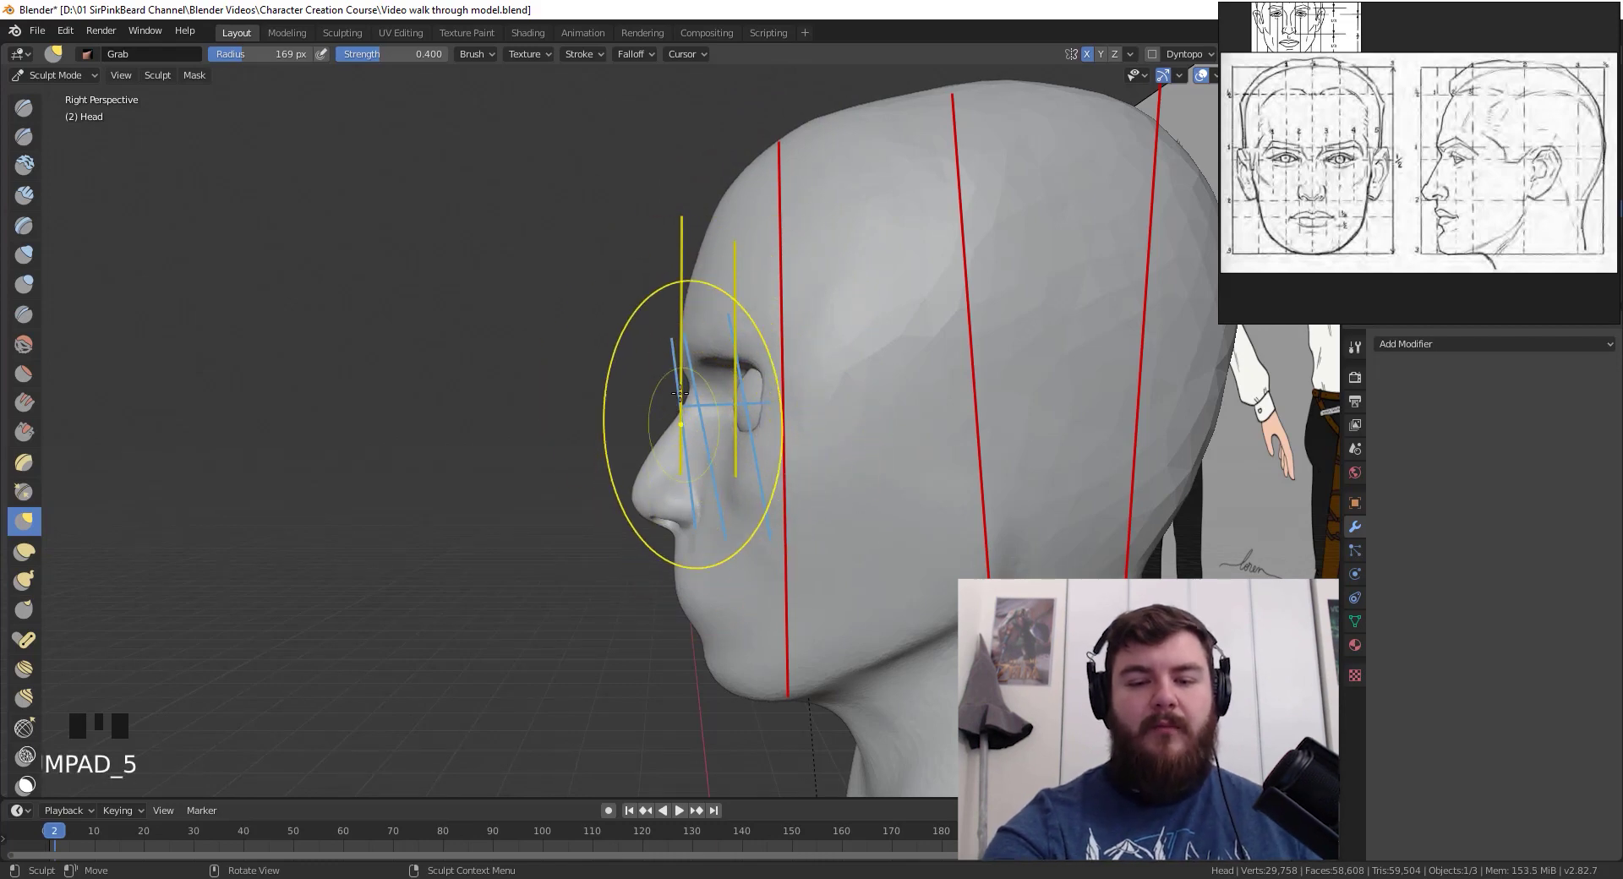
pyautogui.press('KP_1')
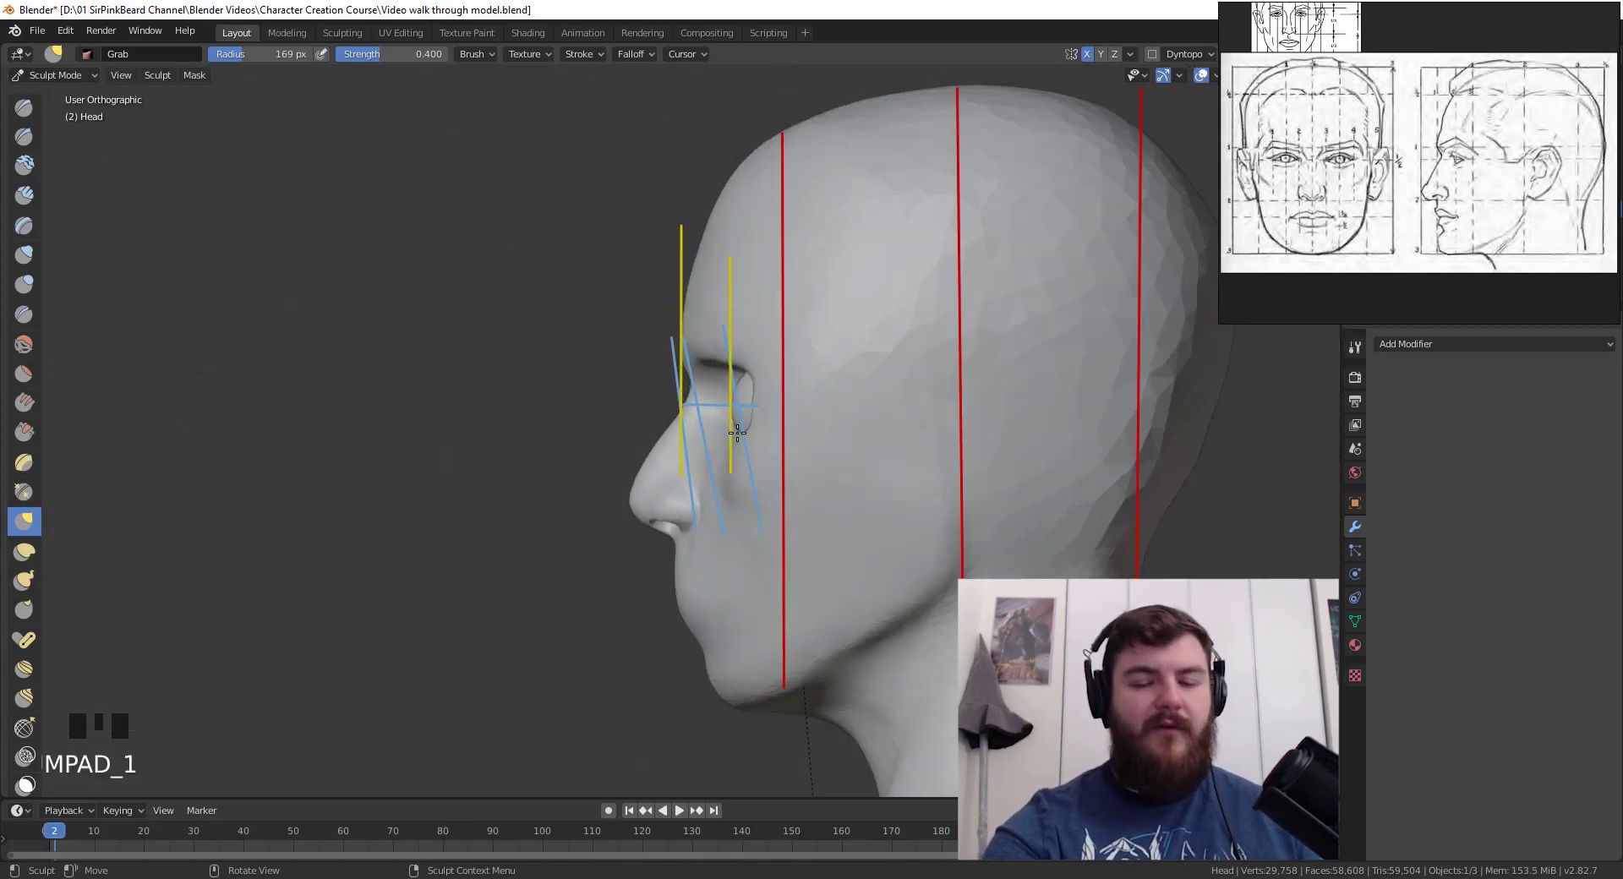
pyautogui.press('KP_3')
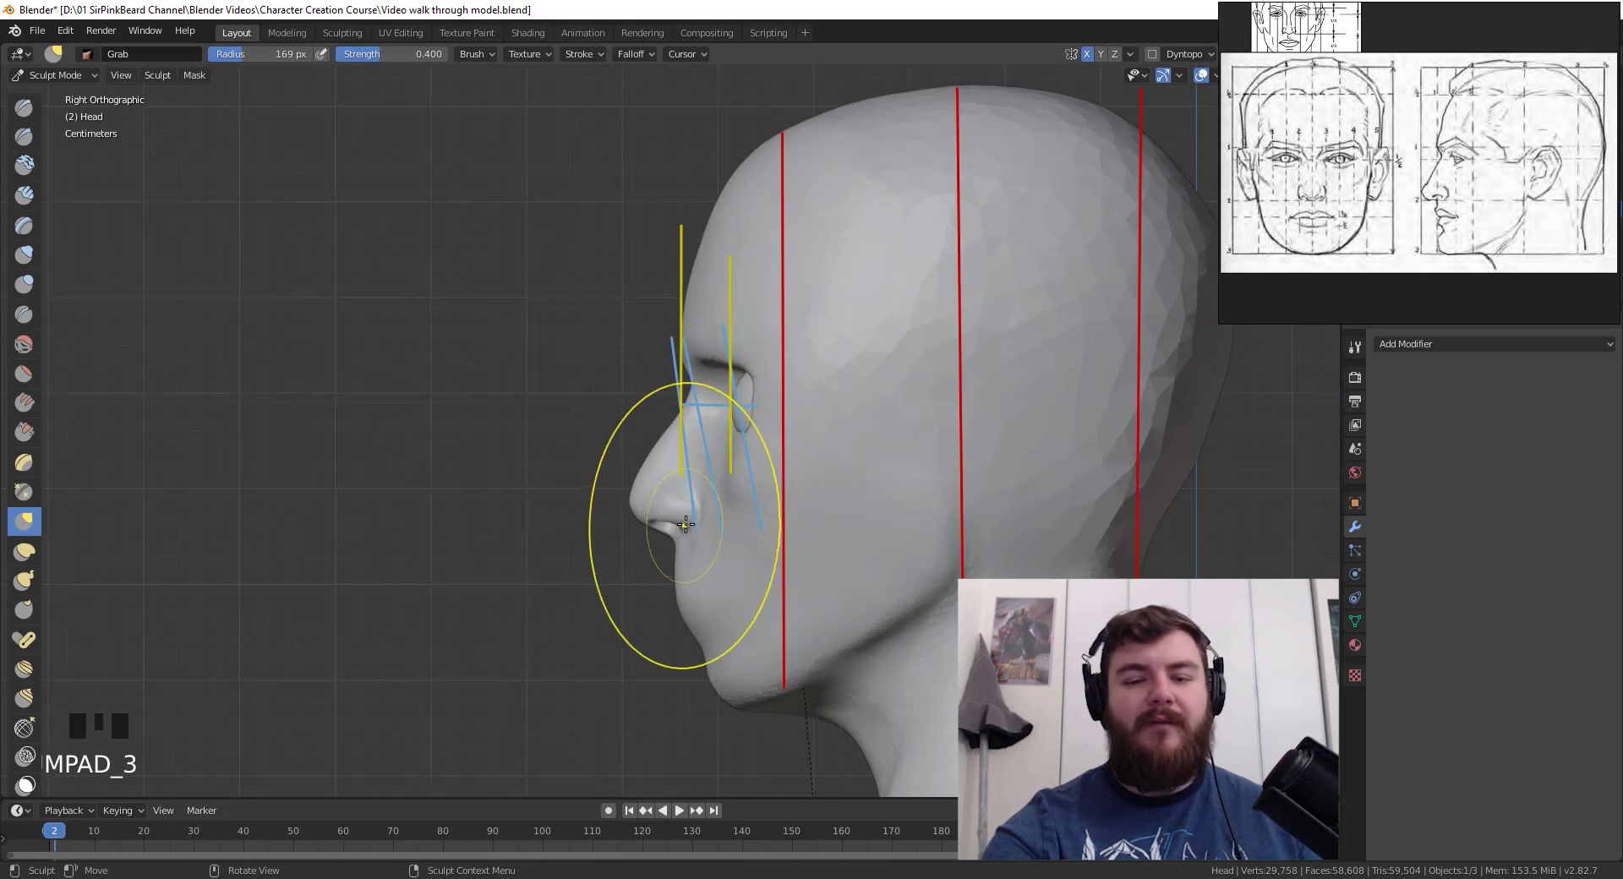
pyautogui.press('KP_5')
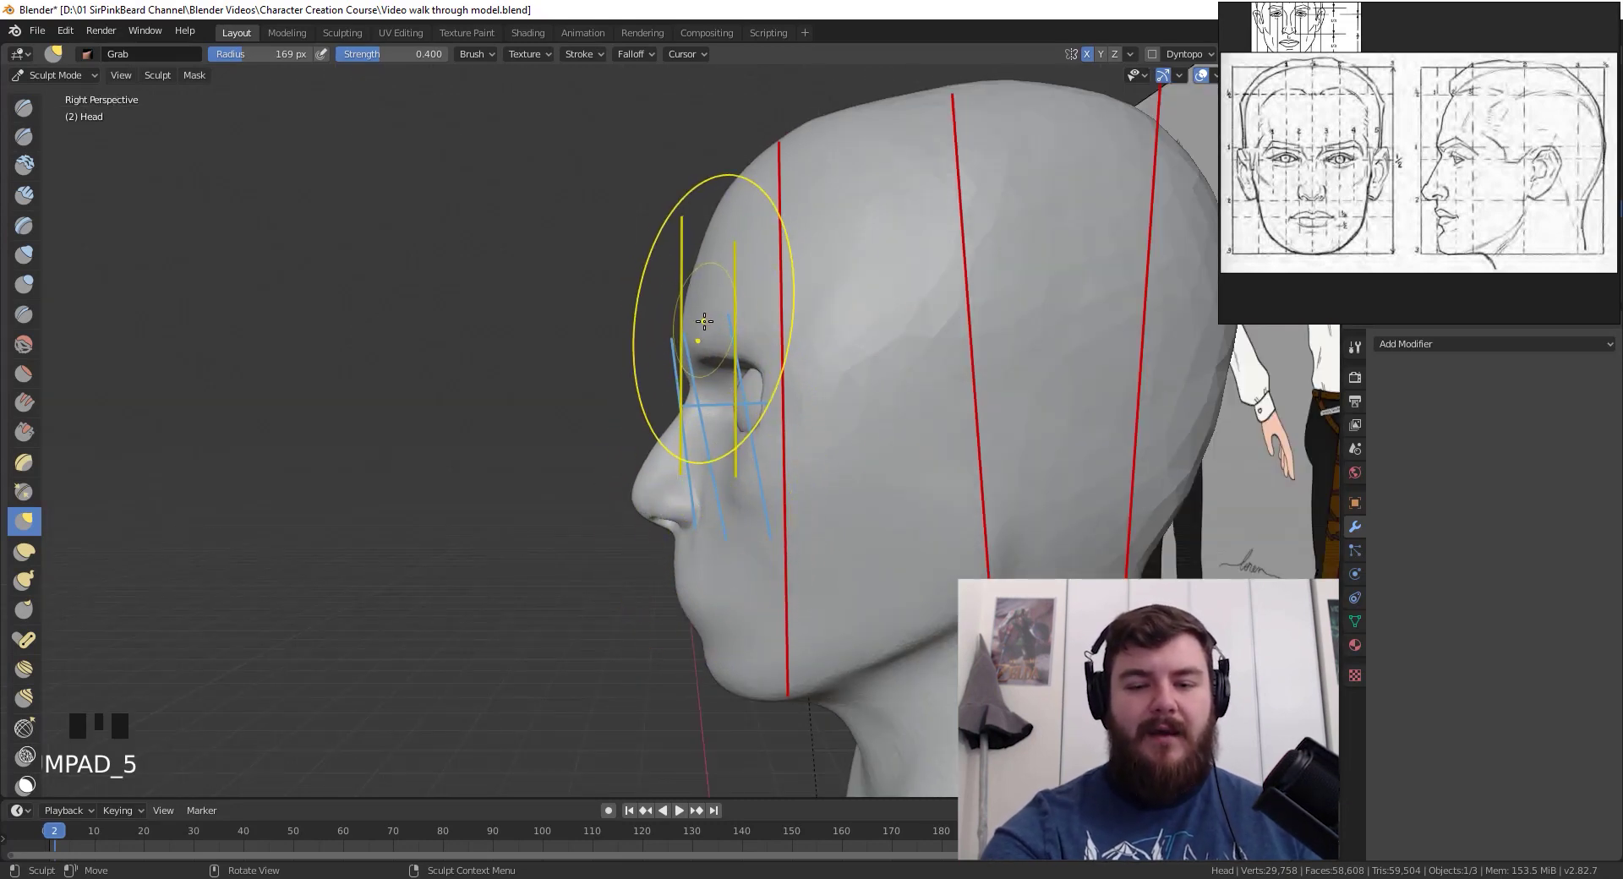
pyautogui.moveTo(704, 321); pyautogui.dragTo(718, 322)
pyautogui.moveTo(732, 329); pyautogui.dragTo(776, 333)
# - Pull the outer brow outward and back with the Grab brush while viewing the head from below
pyautogui.moveTo(732, 501)
pyautogui.mouseDown(button='middle')
pyautogui.moveTo(932, 398)
pyautogui.moveTo(632, 428)
pyautogui.mouseUp(button='middle')
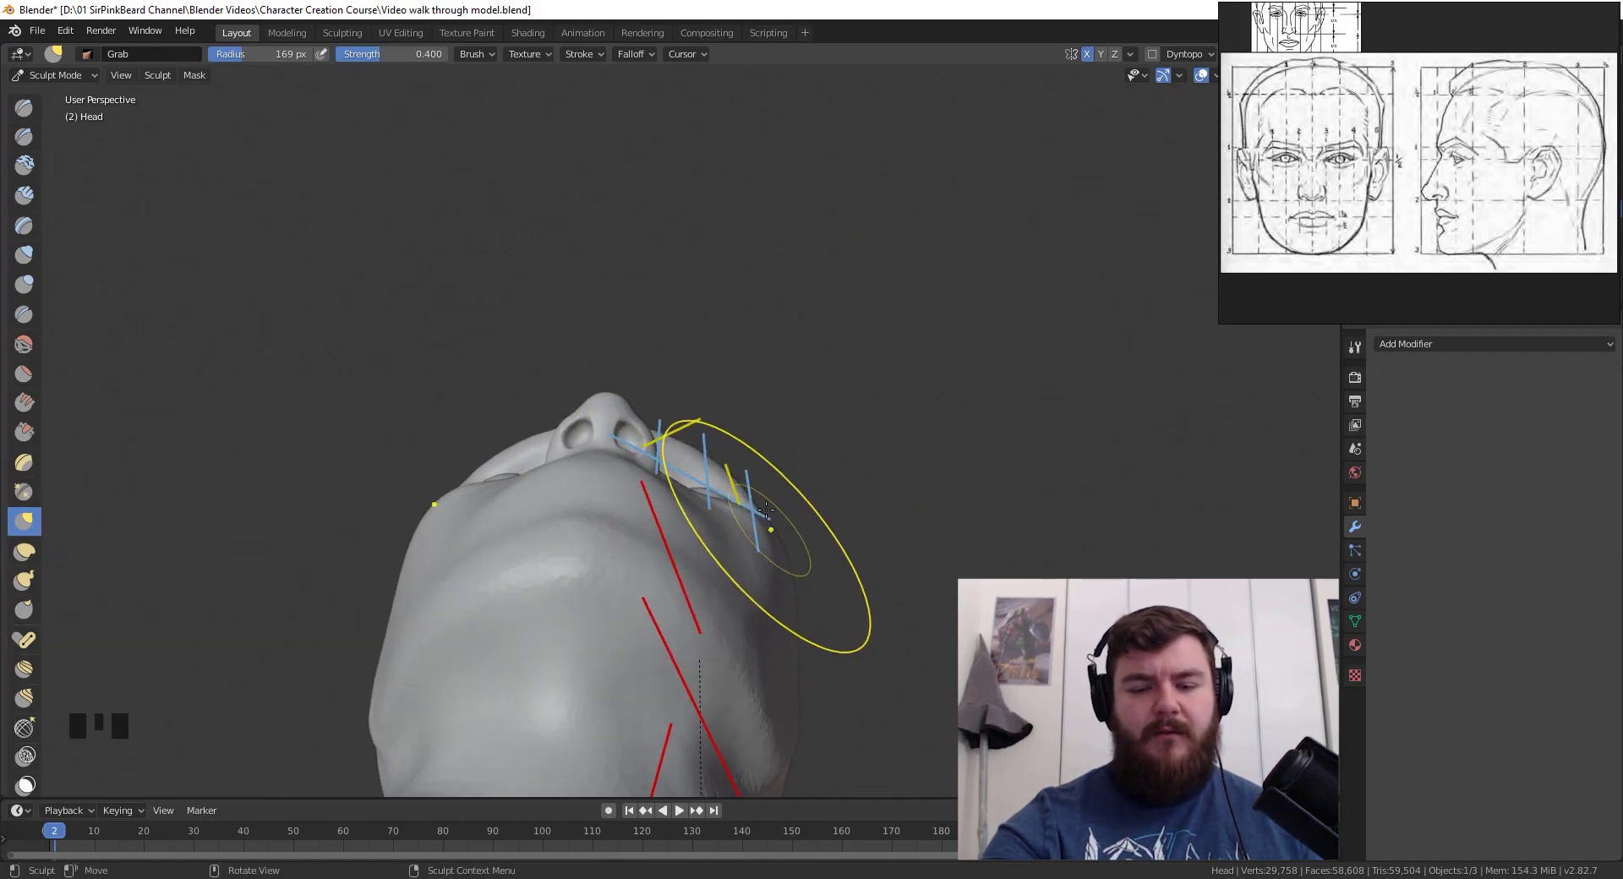
pyautogui.moveTo(776, 496); pyautogui.dragTo(813, 474, button='middle')
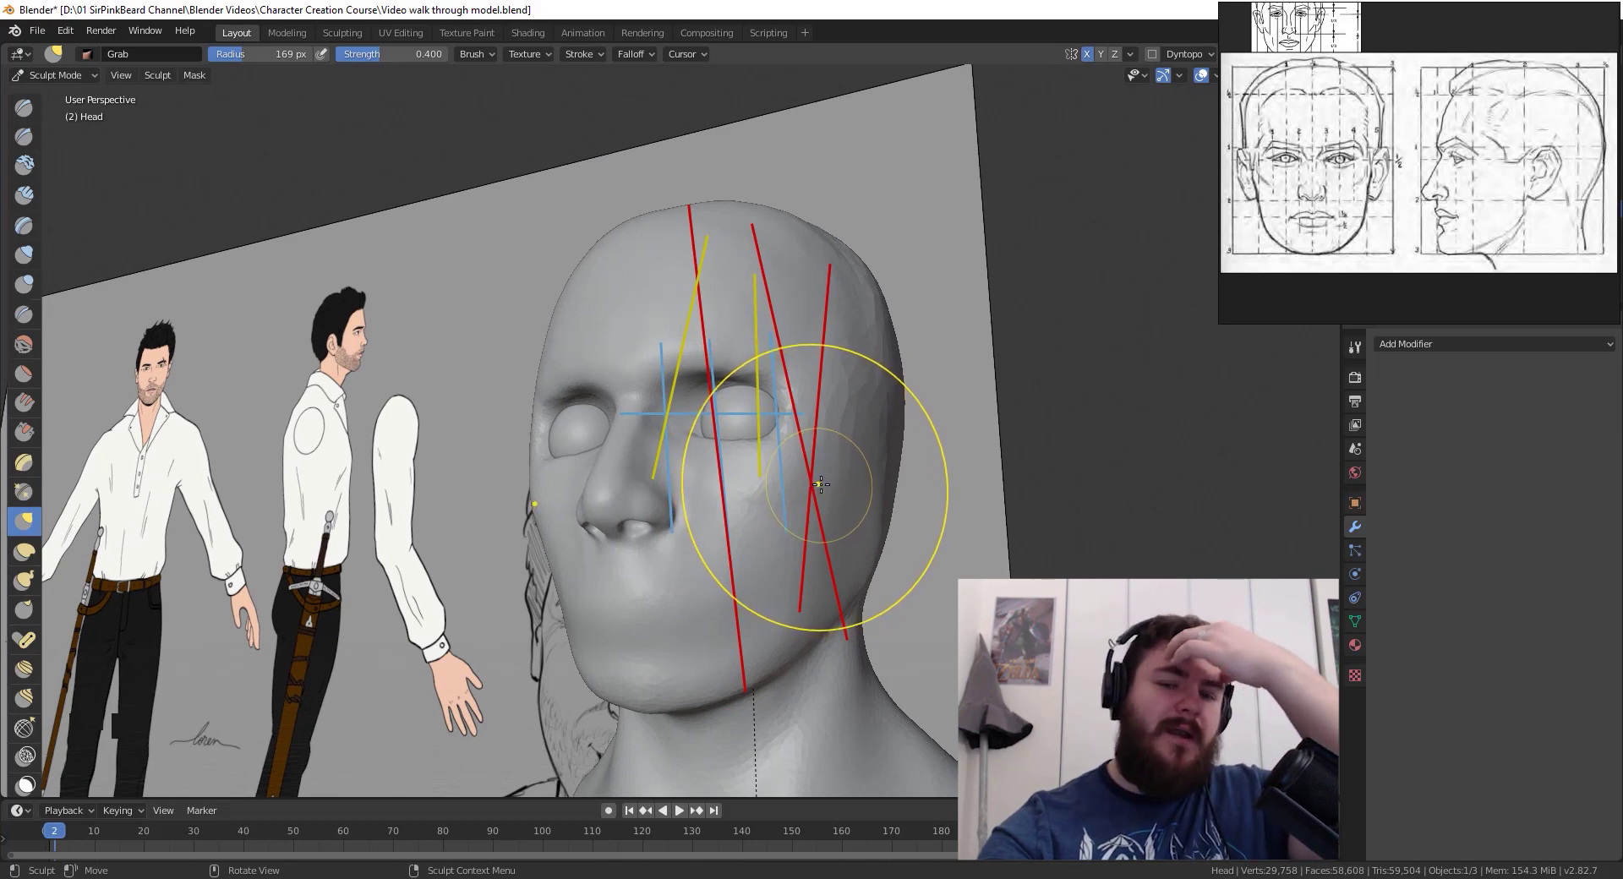
pyautogui.moveTo(903, 401)
pyautogui.mouseDown(button='middle')
pyautogui.moveTo(971, 381)
pyautogui.moveTo(881, 326)
pyautogui.mouseUp(button='middle')
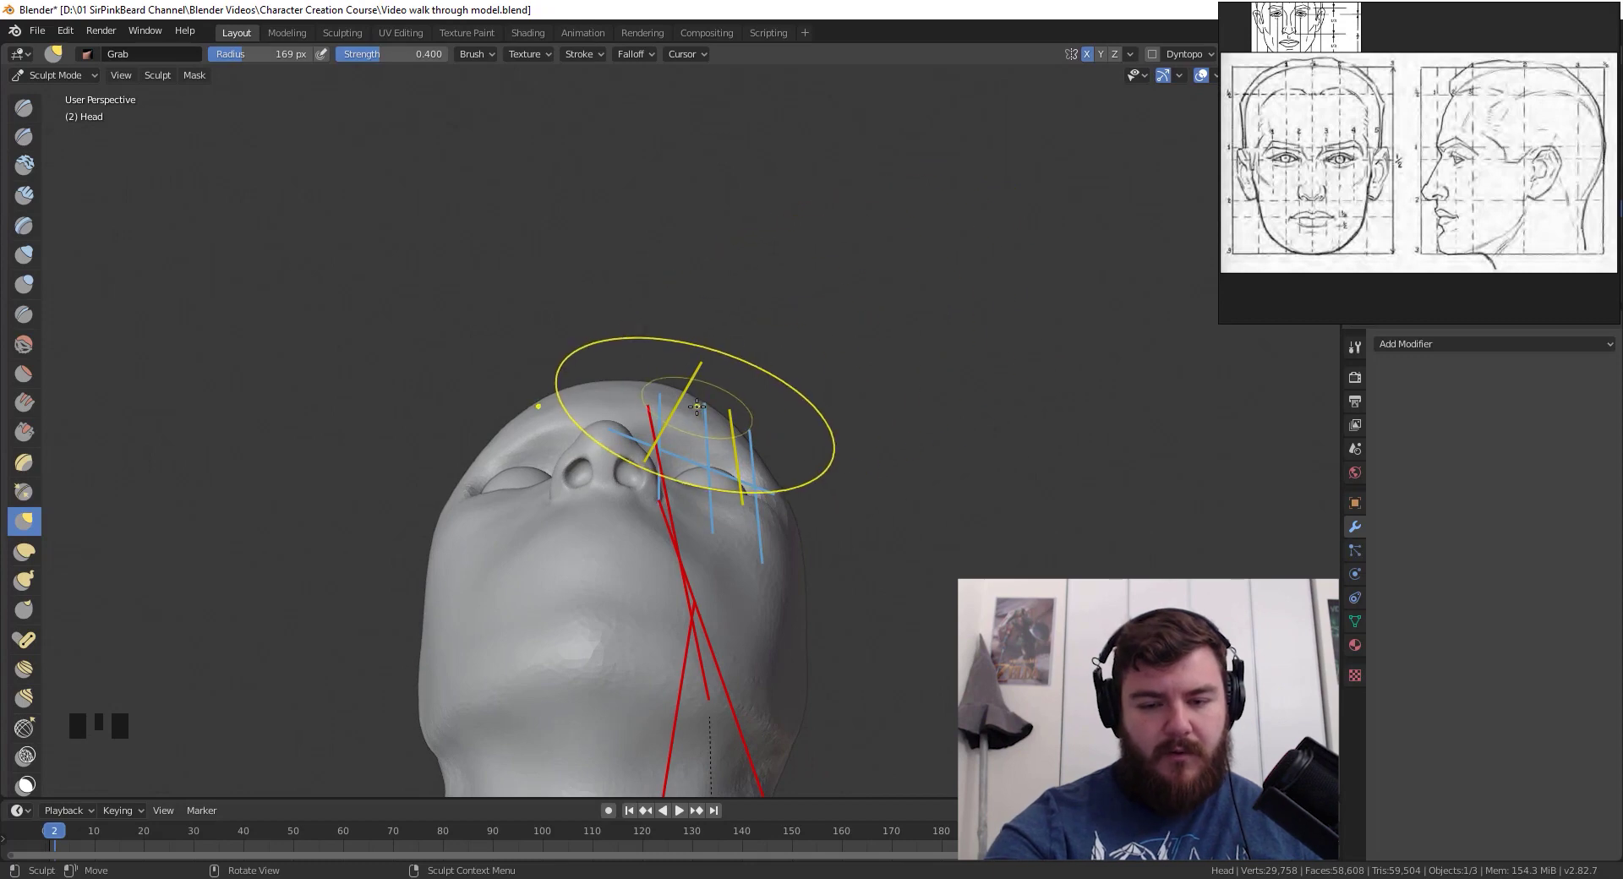
pyautogui.moveTo(687, 427)
pyautogui.mouseDown()
pyautogui.moveTo(702, 412)
pyautogui.moveTo(744, 423)
pyautogui.mouseUp()
pyautogui.moveTo(740, 423); pyautogui.dragTo(752, 431)
pyautogui.moveTo(746, 428); pyautogui.dragTo(754, 433)
pyautogui.moveTo(749, 429); pyautogui.dragTo(752, 434)
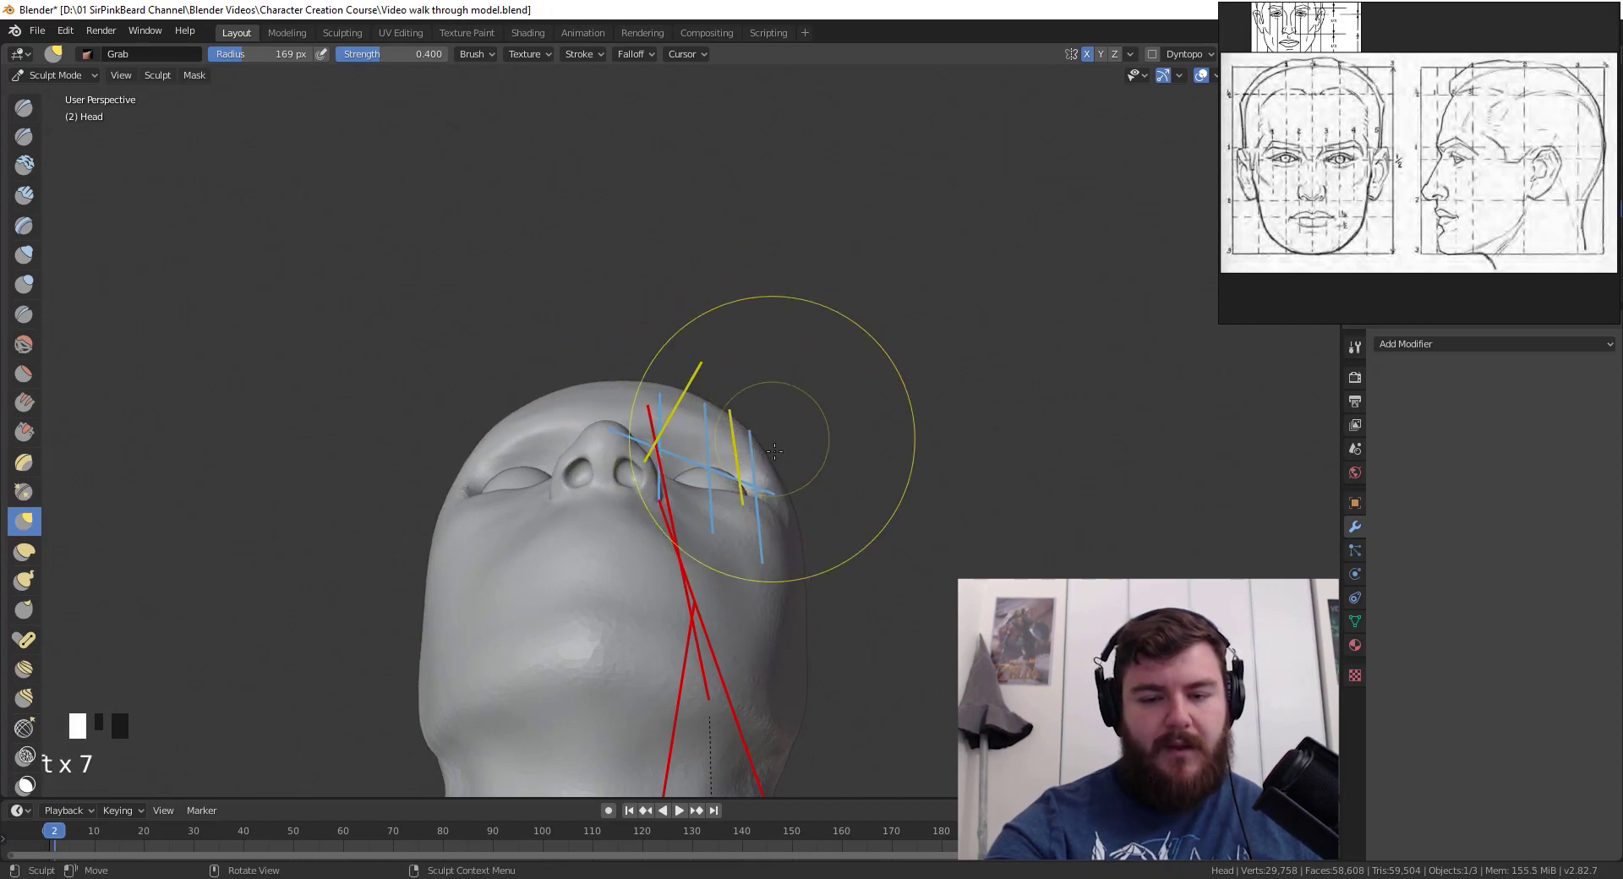
# - Set the Grab brush radius to 66 px and pull the outer edge of the eye socket back in the side view
pyautogui.moveTo(774, 451)
pyautogui.mouseDown(button='middle')
pyautogui.moveTo(997, 388)
pyautogui.moveTo(826, 485)
pyautogui.mouseUp(button='middle')
pyautogui.press('KP_3')
pyautogui.press('KP_5')
pyautogui.press('f')
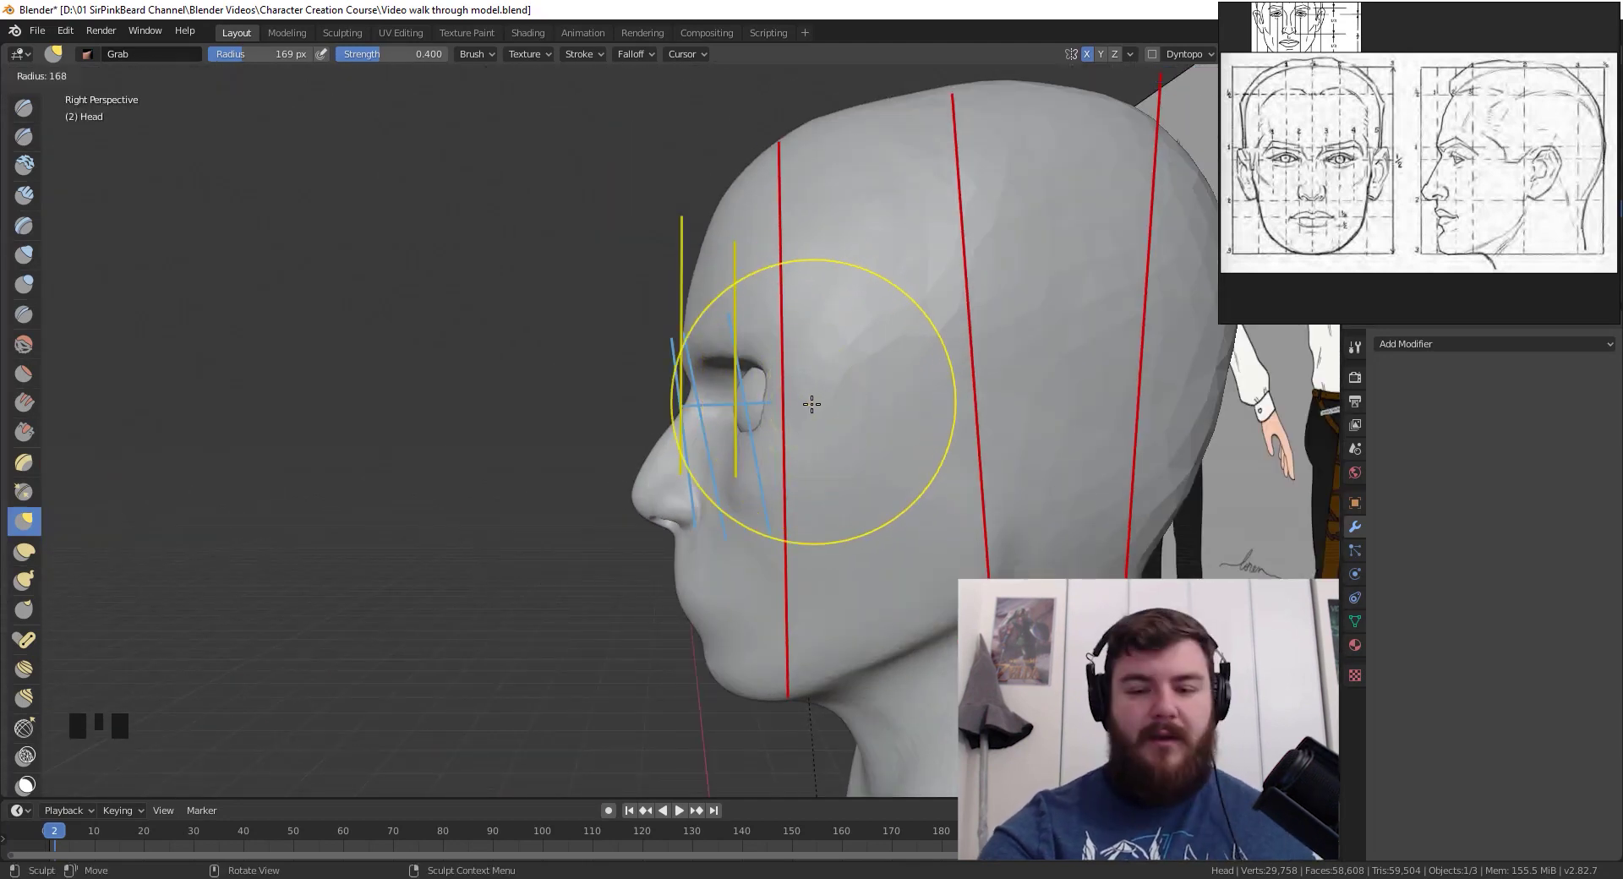
pyautogui.click(723, 411)
pyautogui.moveTo(768, 401); pyautogui.dragTo(771, 399)
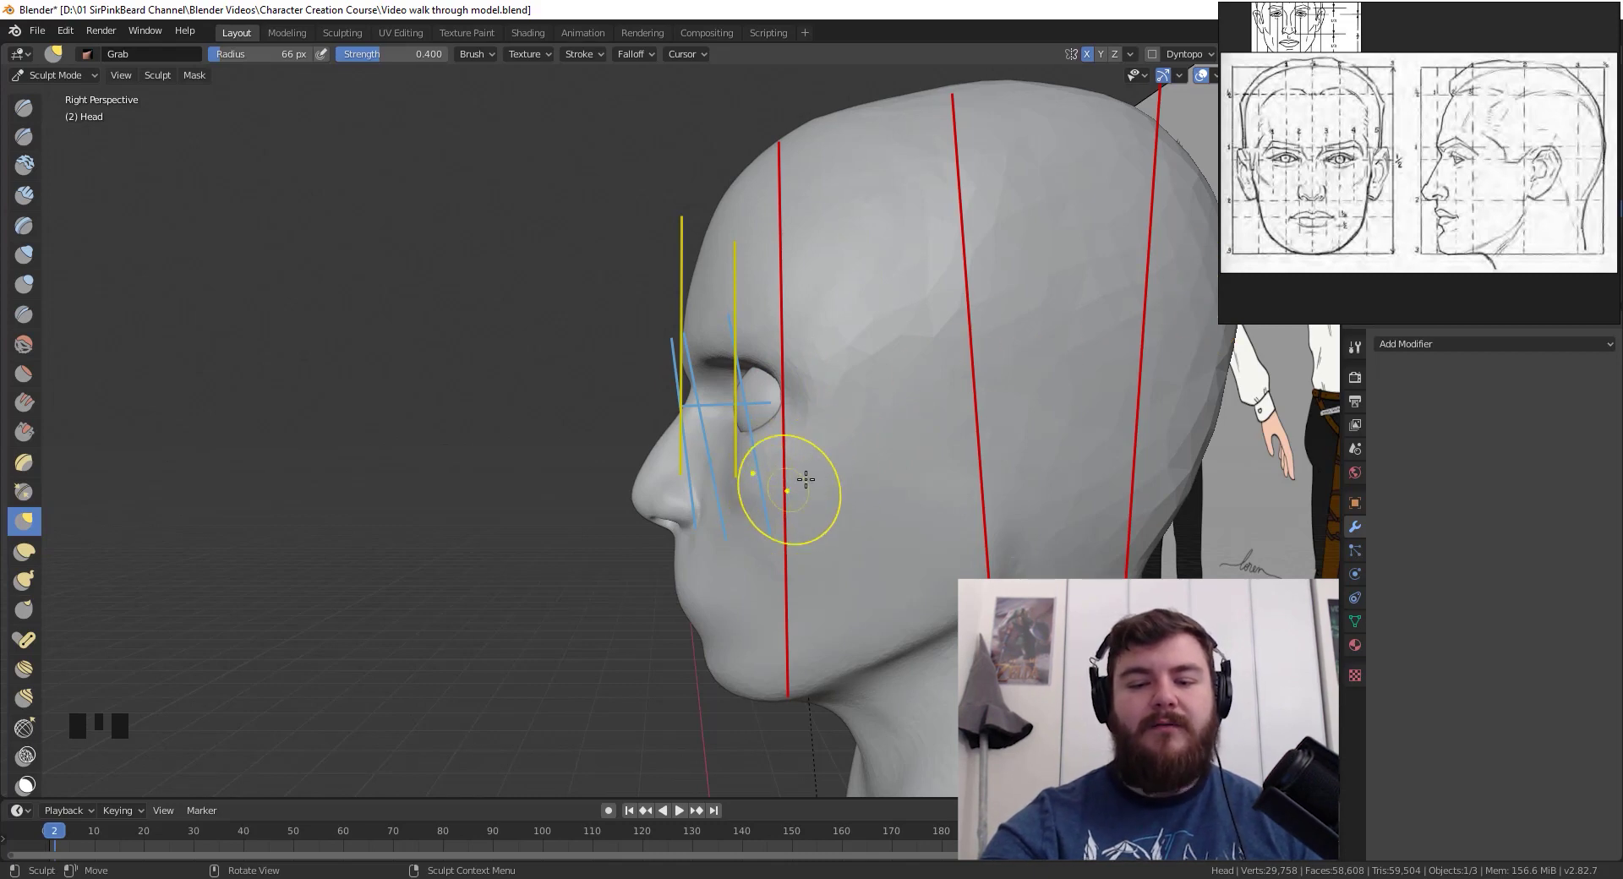
# - Choose the Clay Strips brush and build up the area beside the outer corner of the eye
pyautogui.moveTo(722, 684); pyautogui.dragTo(647, 549, button='middle')
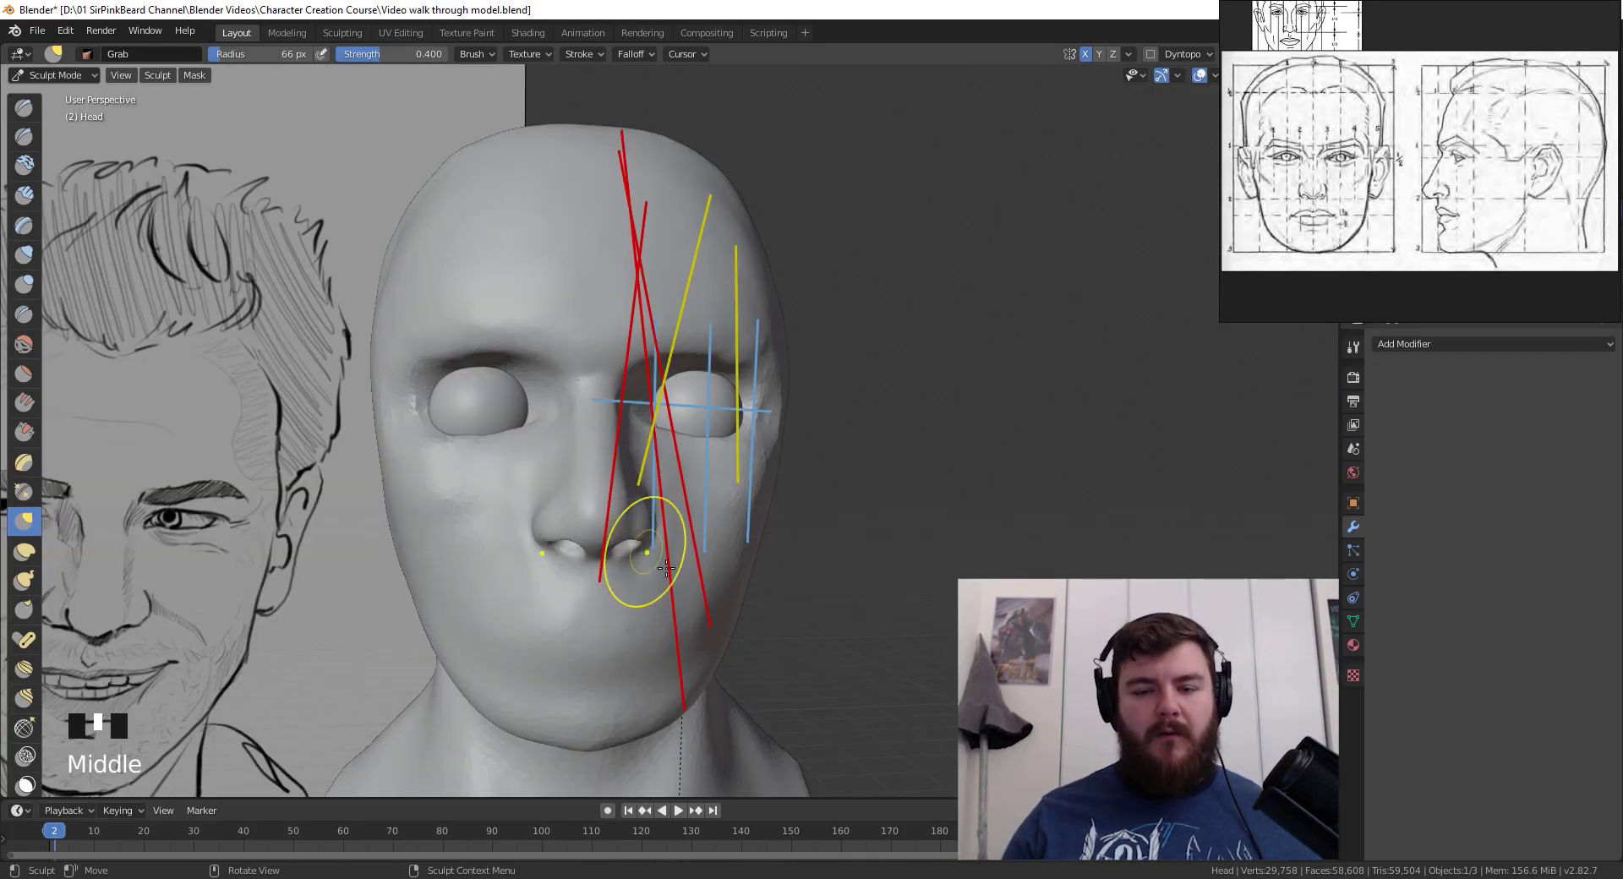
pyautogui.scroll(3, 802, 551)
pyautogui.moveTo(806, 551); pyautogui.dragTo(772, 550, button='middle')
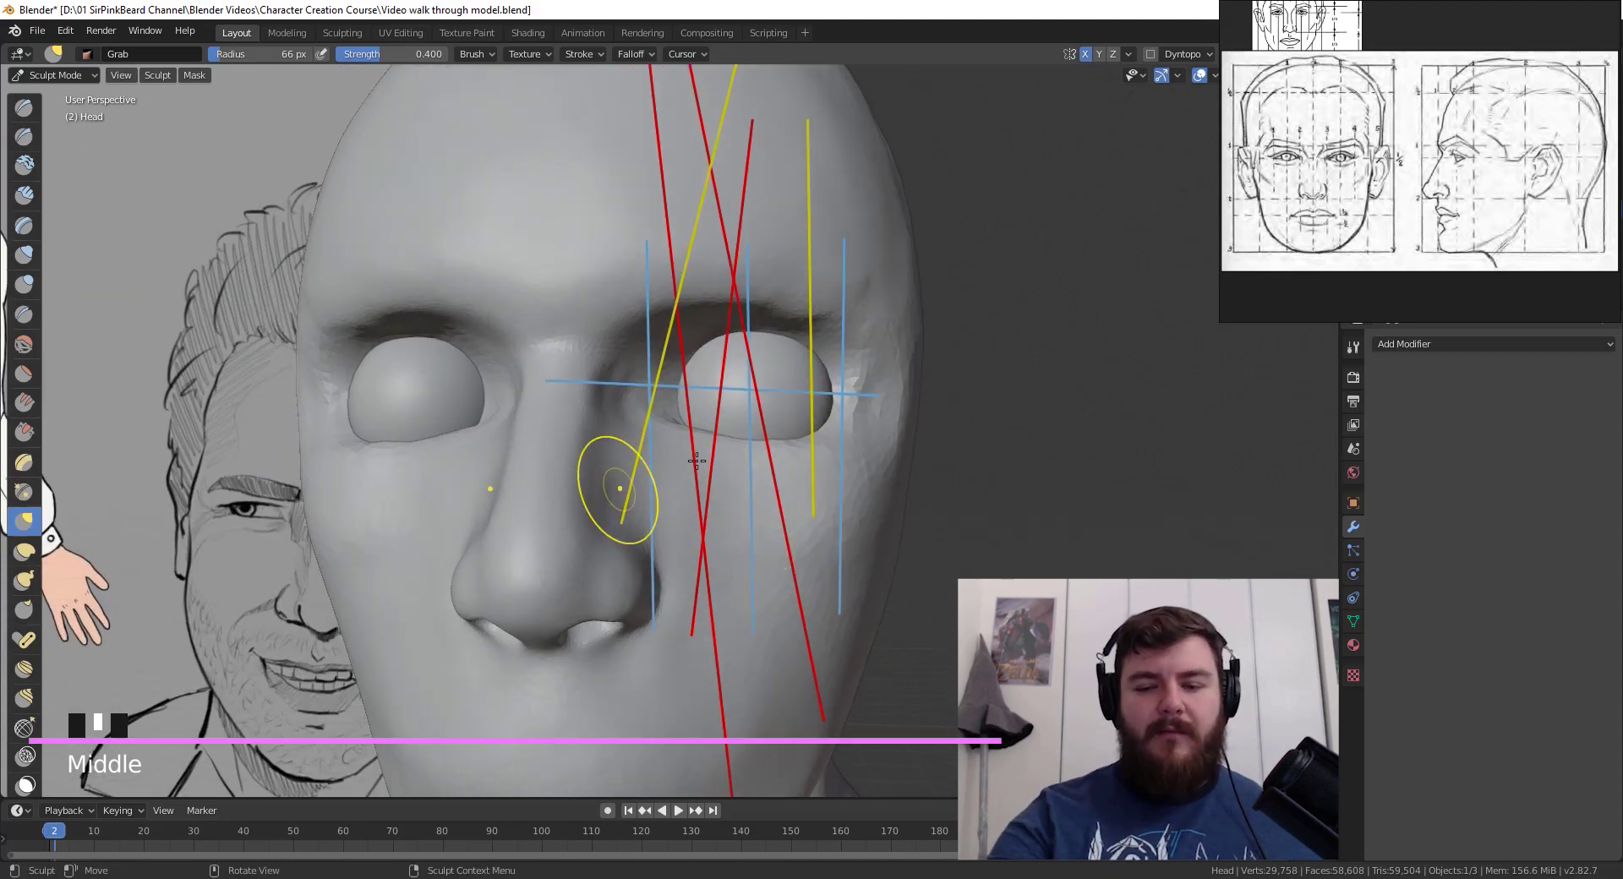
pyautogui.hotkey('shift', 'space')
pyautogui.click(889, 332)
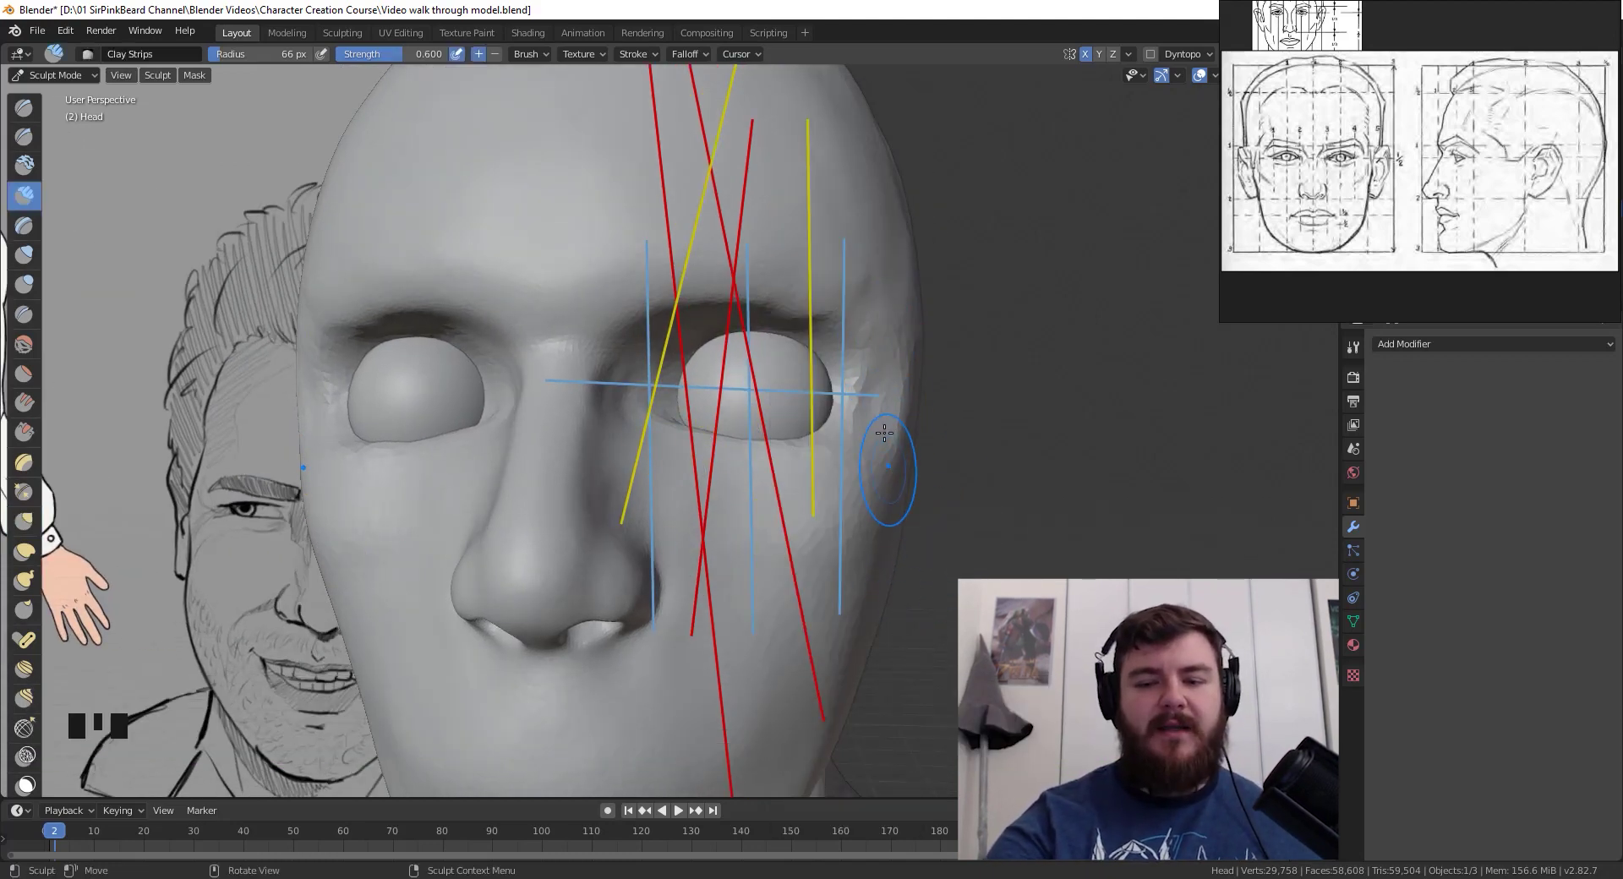
pyautogui.moveTo(881, 419); pyautogui.dragTo(896, 406, button='middle')
pyautogui.moveTo(896, 406)
pyautogui.mouseDown()
pyautogui.moveTo(888, 380)
pyautogui.moveTo(925, 418)
pyautogui.mouseUp()
# - Build up and smooth the outer eye socket using Clay Strips with a 46 px radius and 0.358 strength
pyautogui.press('f')
pyautogui.click(884, 355)
pyautogui.moveTo(887, 359)
pyautogui.mouseDown()
pyautogui.moveTo(908, 435)
pyautogui.moveTo(902, 371)
pyautogui.moveTo(771, 330)
pyautogui.moveTo(798, 300)
pyautogui.moveTo(922, 353)
pyautogui.mouseUp()
pyautogui.hotkey('shift', 'f')
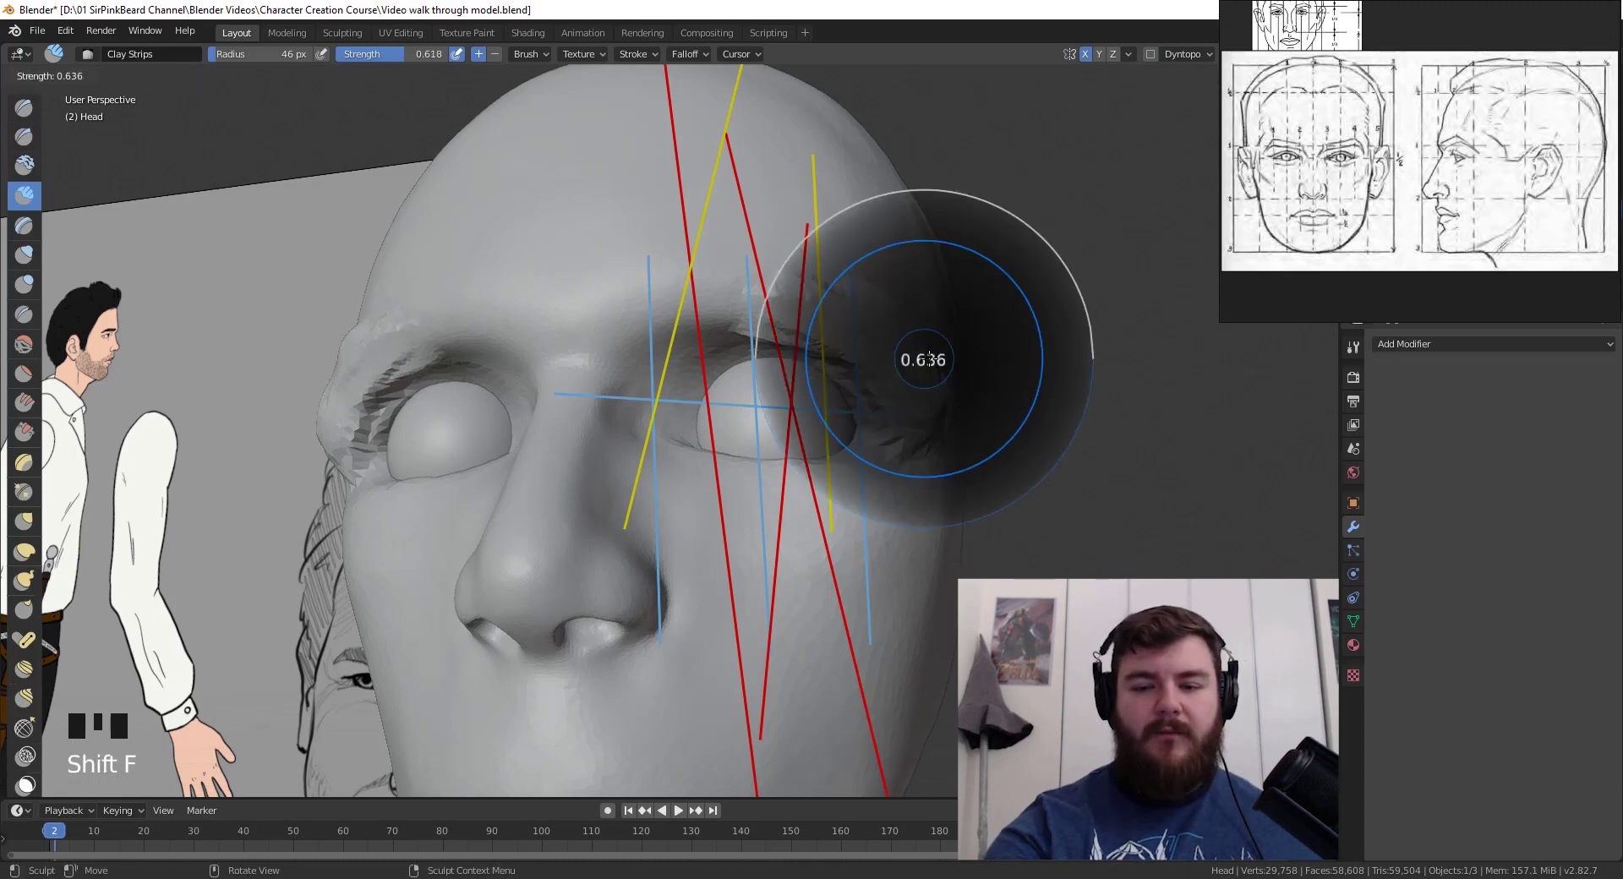
pyautogui.click(900, 351)
pyautogui.keyDown('shift'); pyautogui.moveTo(923, 362); pyautogui.dragTo(938, 398); pyautogui.keyUp('shift')
pyautogui.moveTo(938, 398)
pyautogui.mouseDown(button='middle')
pyautogui.moveTo(980, 401)
pyautogui.moveTo(836, 404)
pyautogui.moveTo(929, 399)
pyautogui.mouseUp(button='middle')
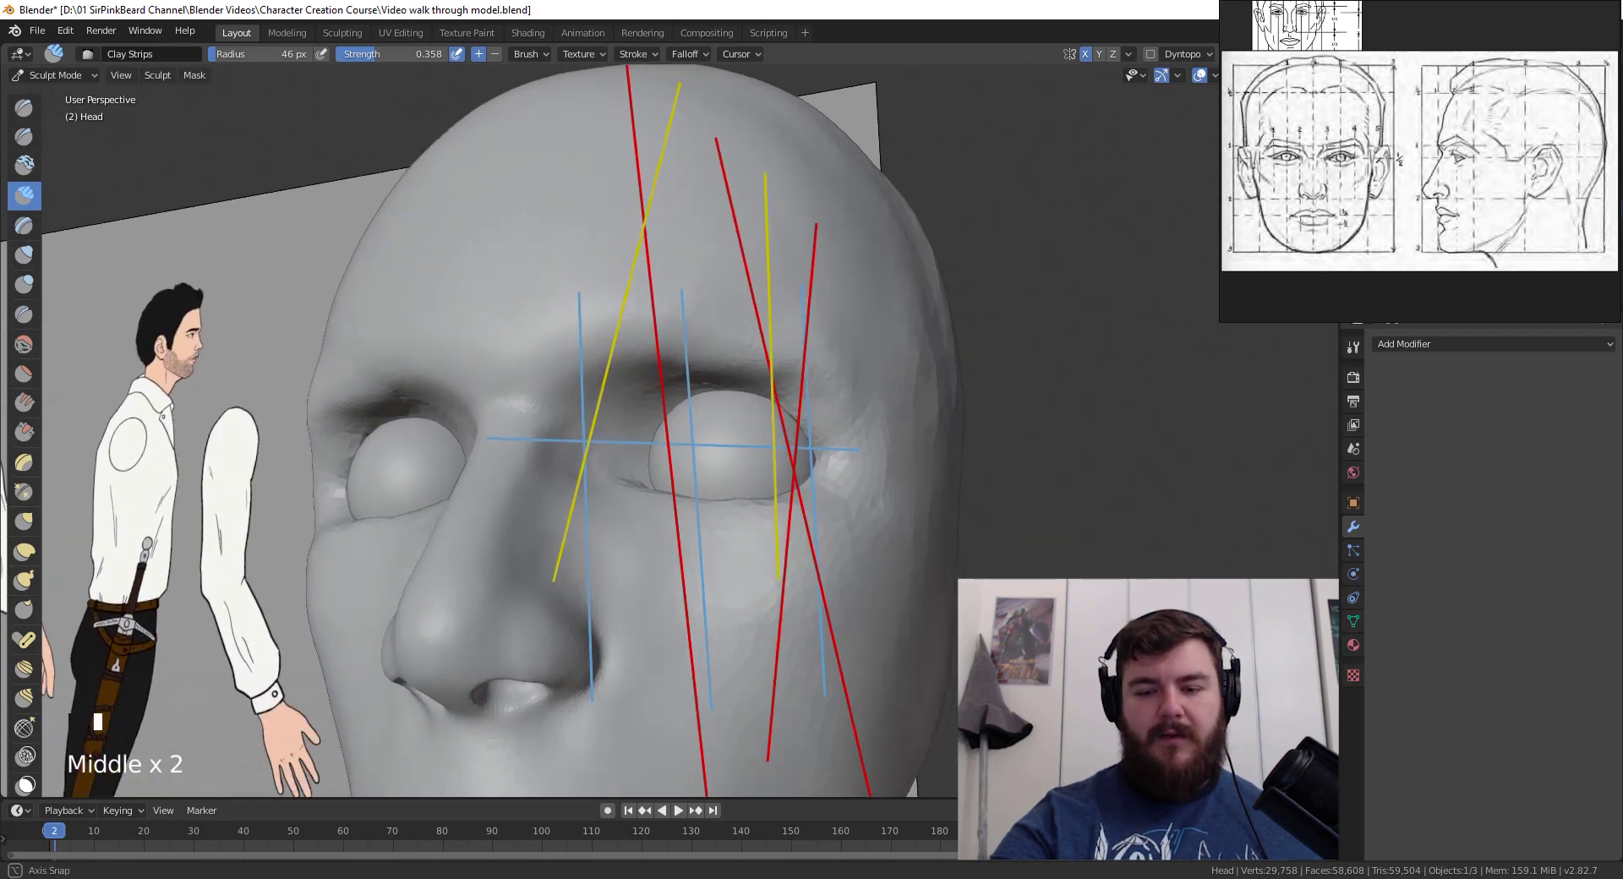
# - Build up the lower eyelid along the underside of the eyeball with Clay Strips
pyautogui.moveTo(1056, 612); pyautogui.dragTo(1105, 612, button='middle')
pyautogui.press('KP_1')
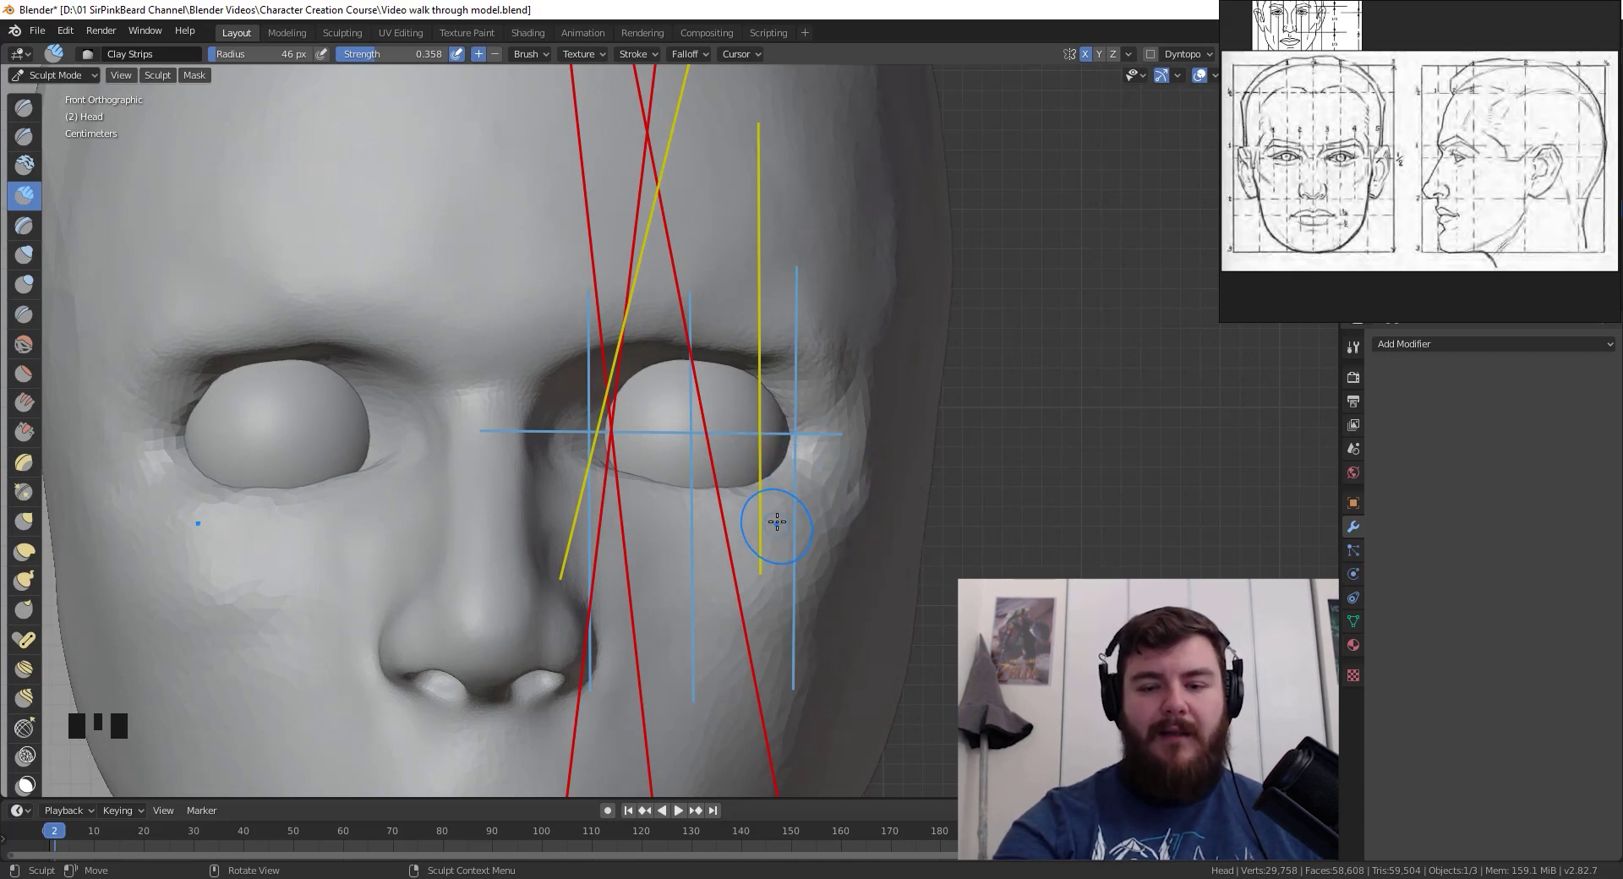
pyautogui.moveTo(789, 475)
pyautogui.mouseDown(button='middle')
pyautogui.moveTo(760, 518)
pyautogui.moveTo(804, 449)
pyautogui.mouseUp(button='middle')
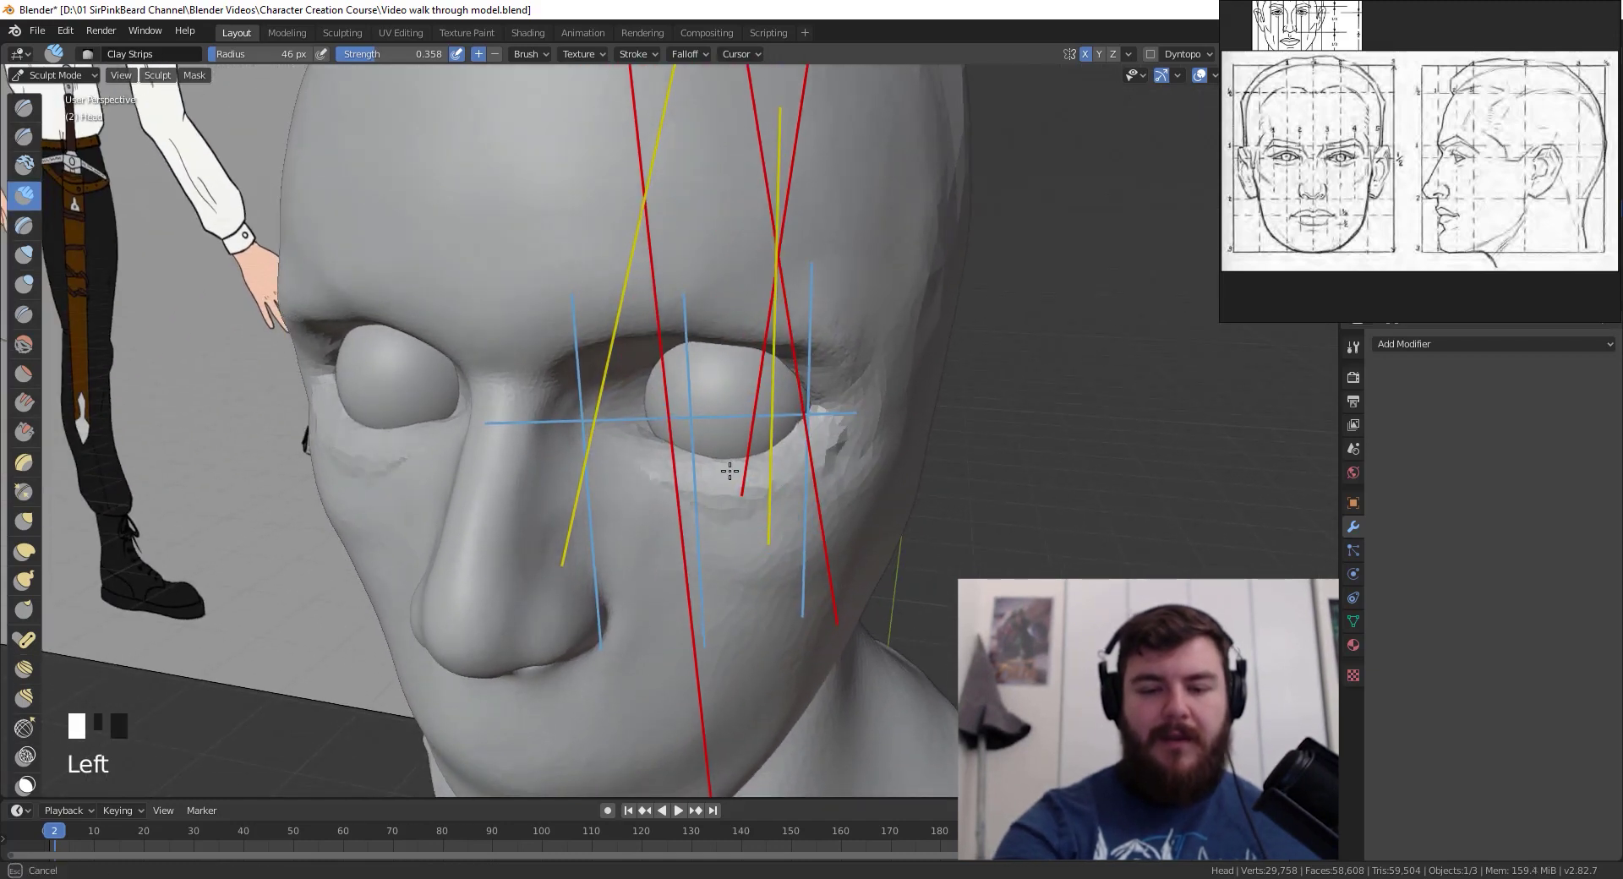
pyautogui.moveTo(729, 470)
pyautogui.mouseDown()
pyautogui.moveTo(656, 456)
pyautogui.moveTo(725, 464)
pyautogui.mouseUp()
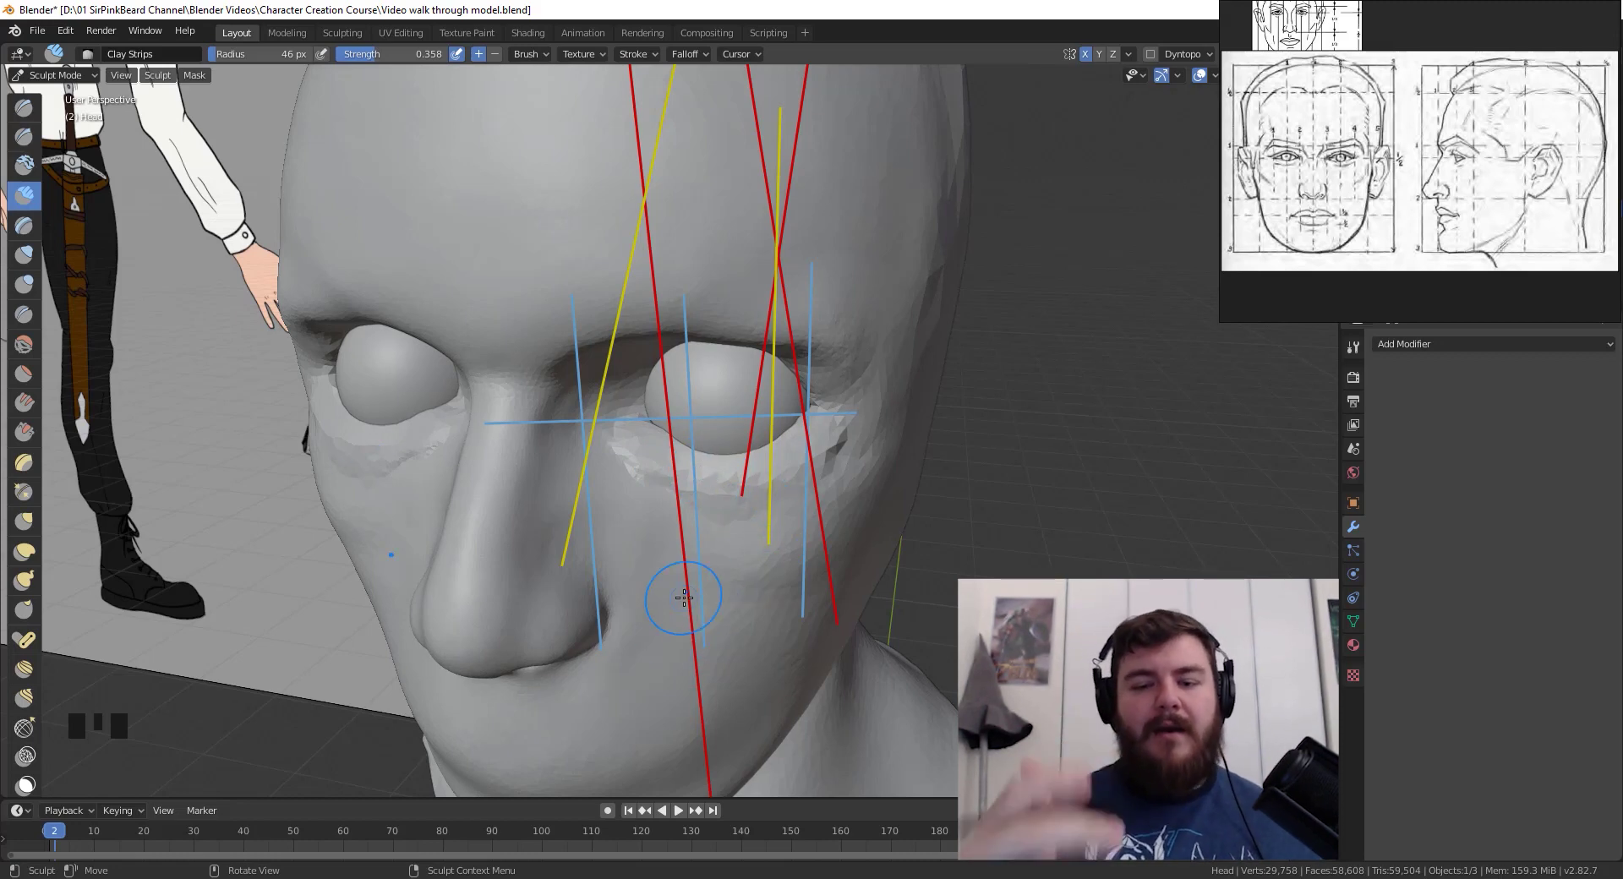
pyautogui.moveTo(808, 440); pyautogui.dragTo(707, 470)
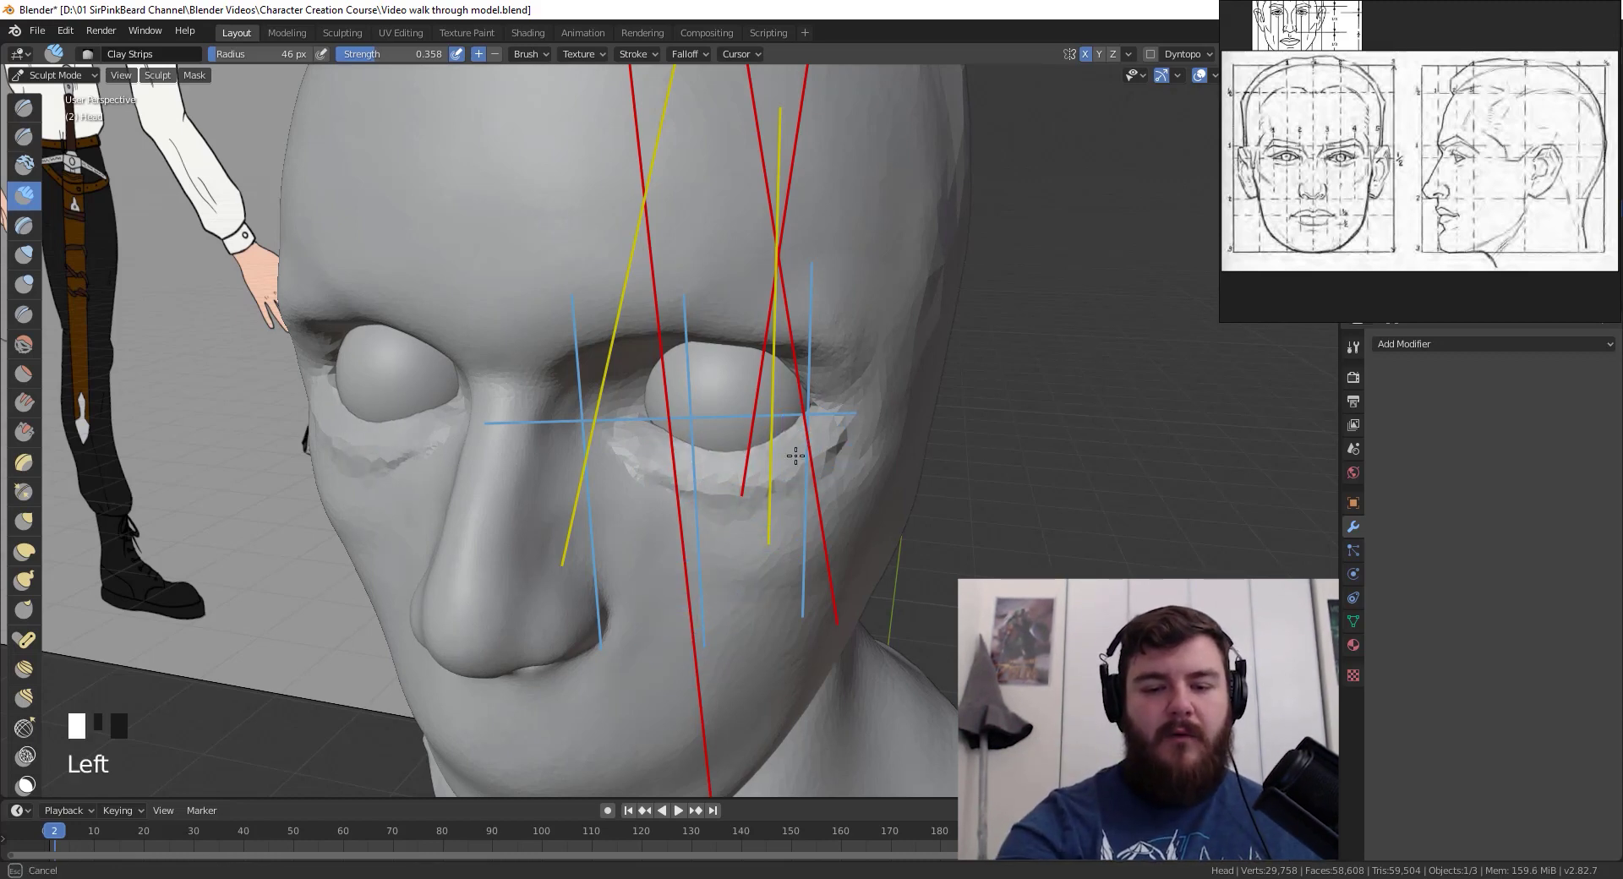
# - Smooth the lower eyelid into the cheek and save the file
pyautogui.moveTo(722, 469); pyautogui.dragTo(853, 521, button='middle')
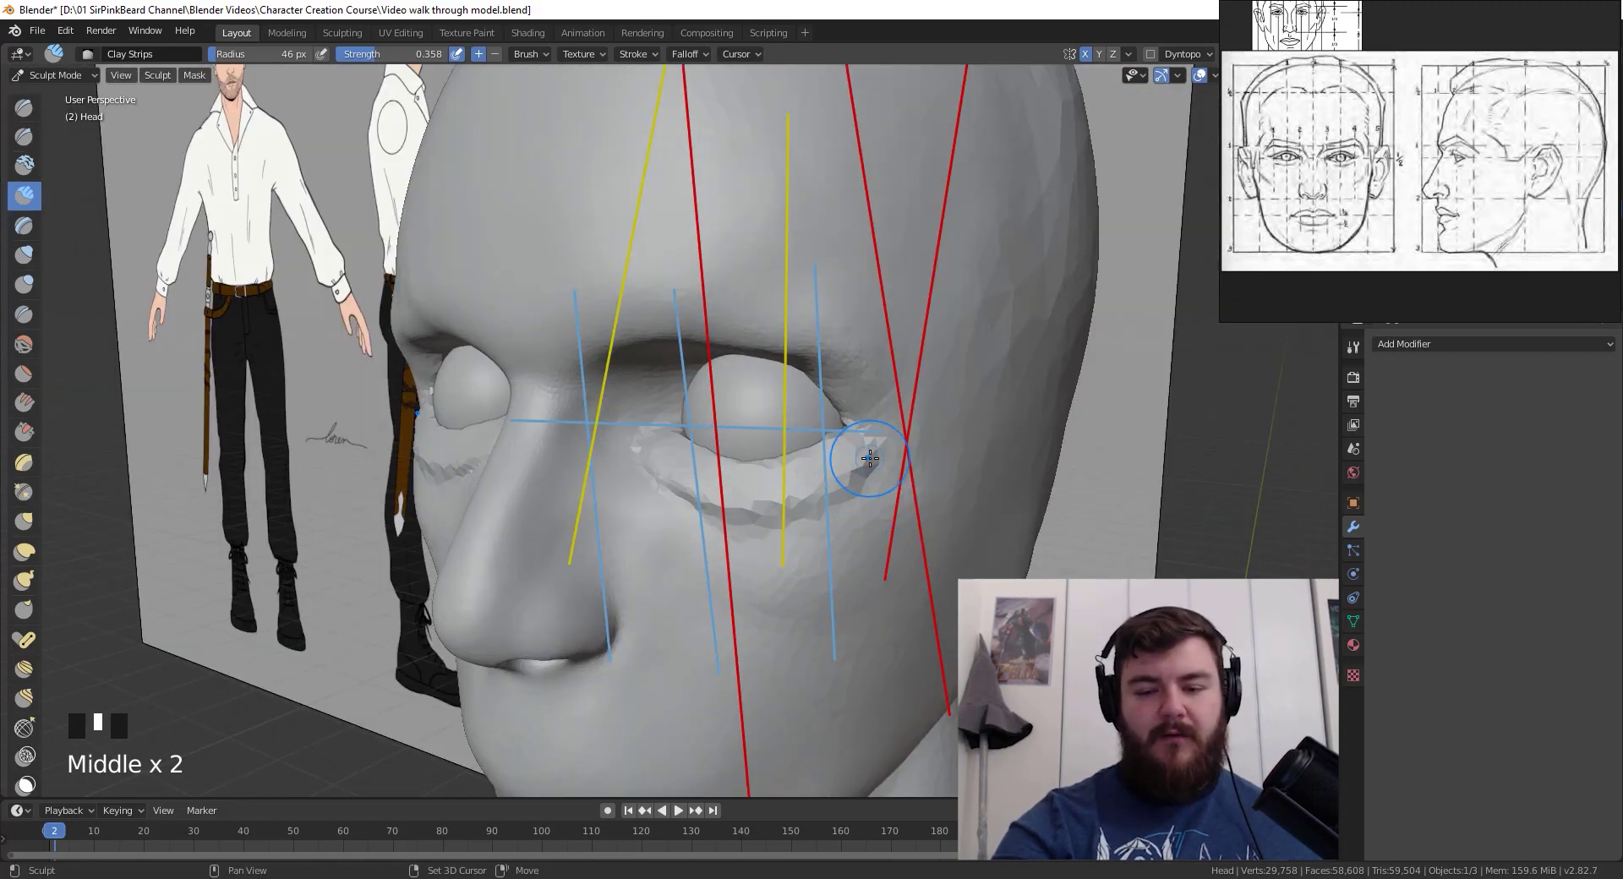
pyautogui.moveTo(854, 474)
pyautogui.keyDown('shift'); pyautogui.mouseDown()
pyautogui.moveTo(704, 504)
pyautogui.moveTo(753, 529)
pyautogui.mouseUp(); pyautogui.keyUp('shift')
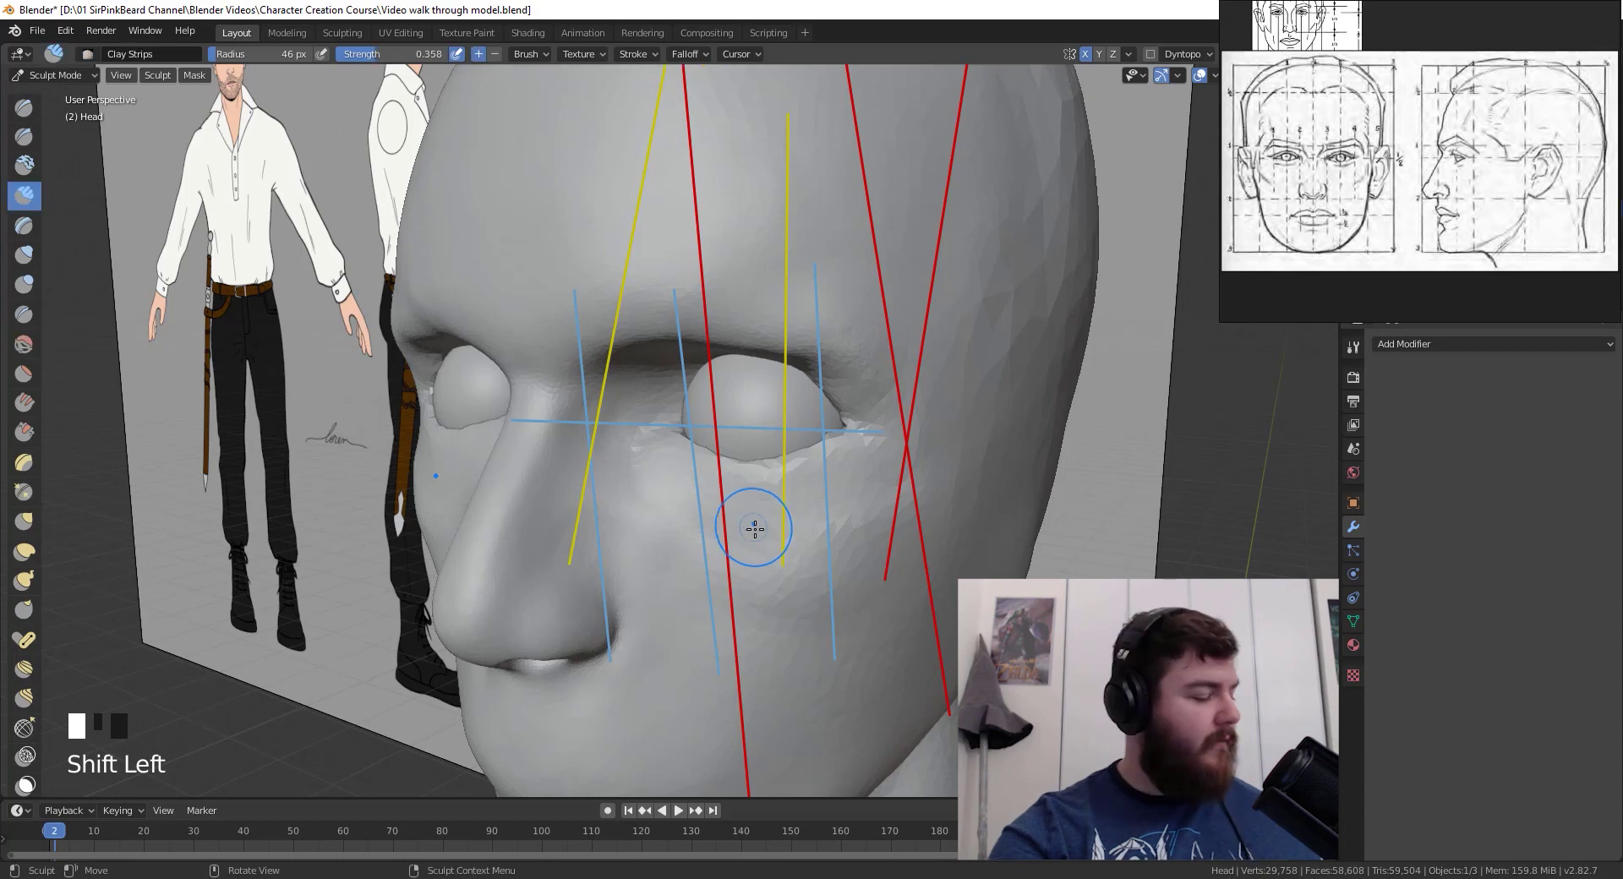
pyautogui.hotkey('ctrl', 's')
# - Use the Grab brush at 60 px radius and 0.500 strength to pull the inner eye corner to the inner blue line in front view
pyautogui.moveTo(753, 529)
pyautogui.mouseDown(button='middle')
pyautogui.moveTo(925, 591)
pyautogui.moveTo(938, 549)
pyautogui.mouseUp(button='middle')
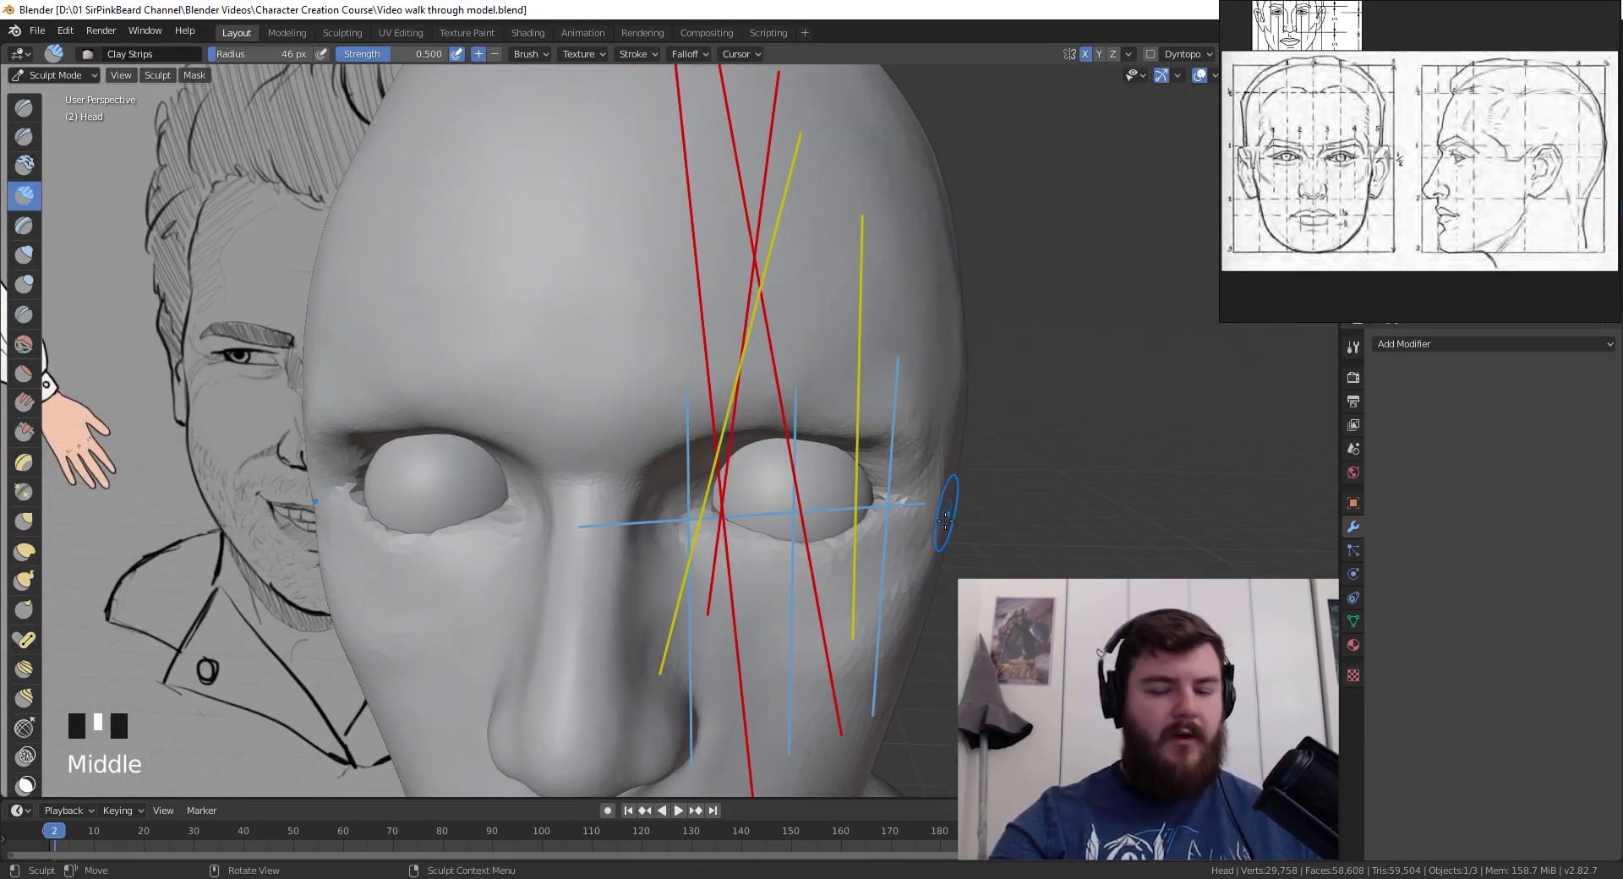
pyautogui.press('KP_1')
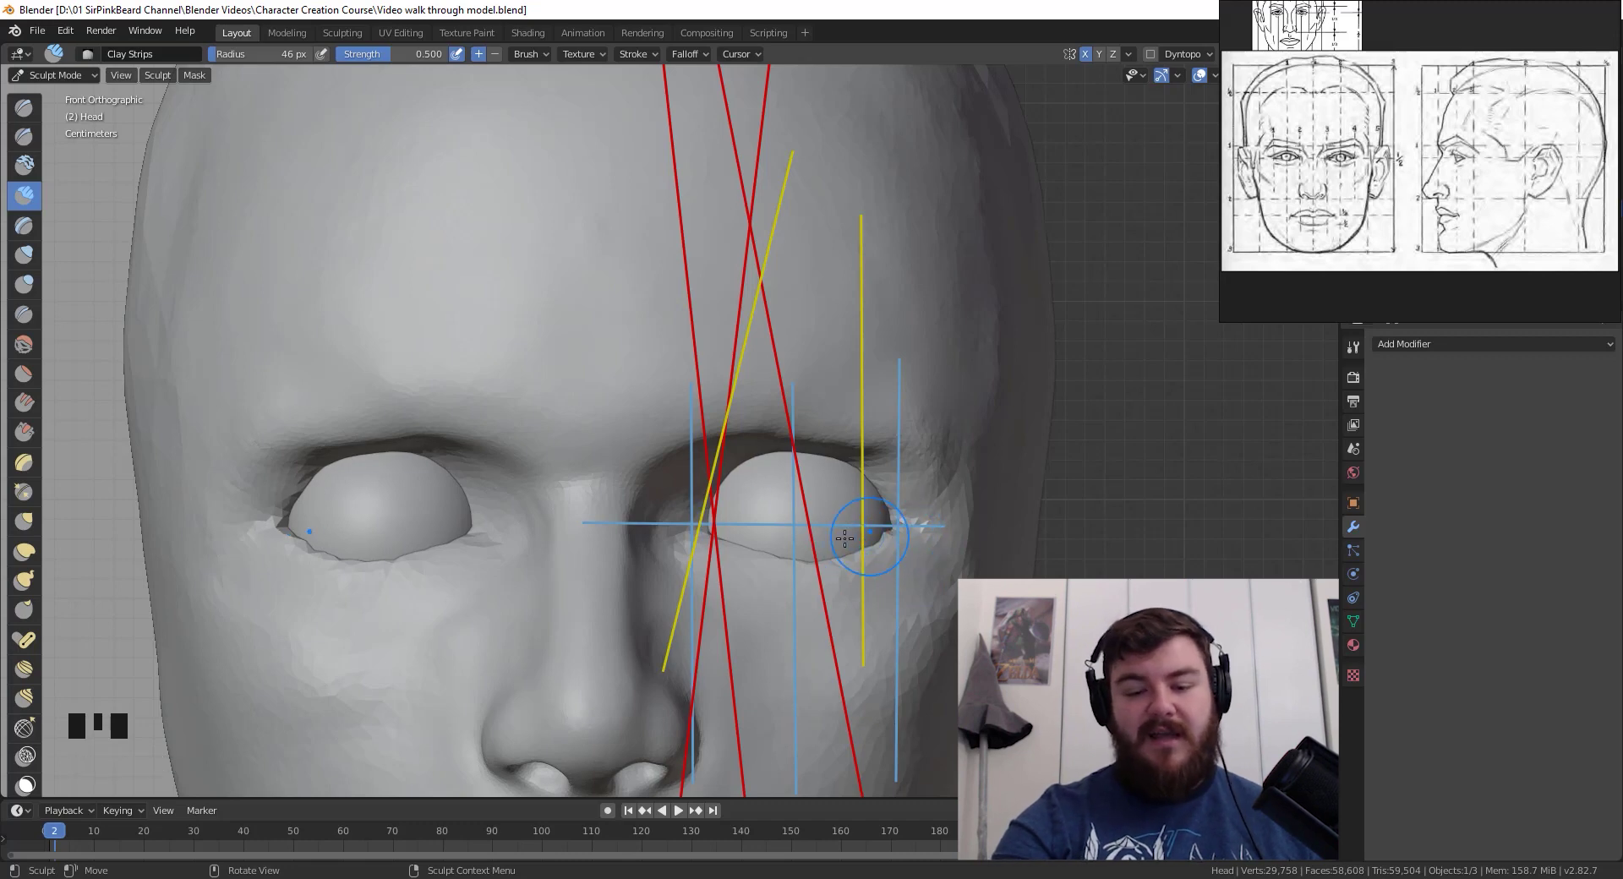
pyautogui.press('g')
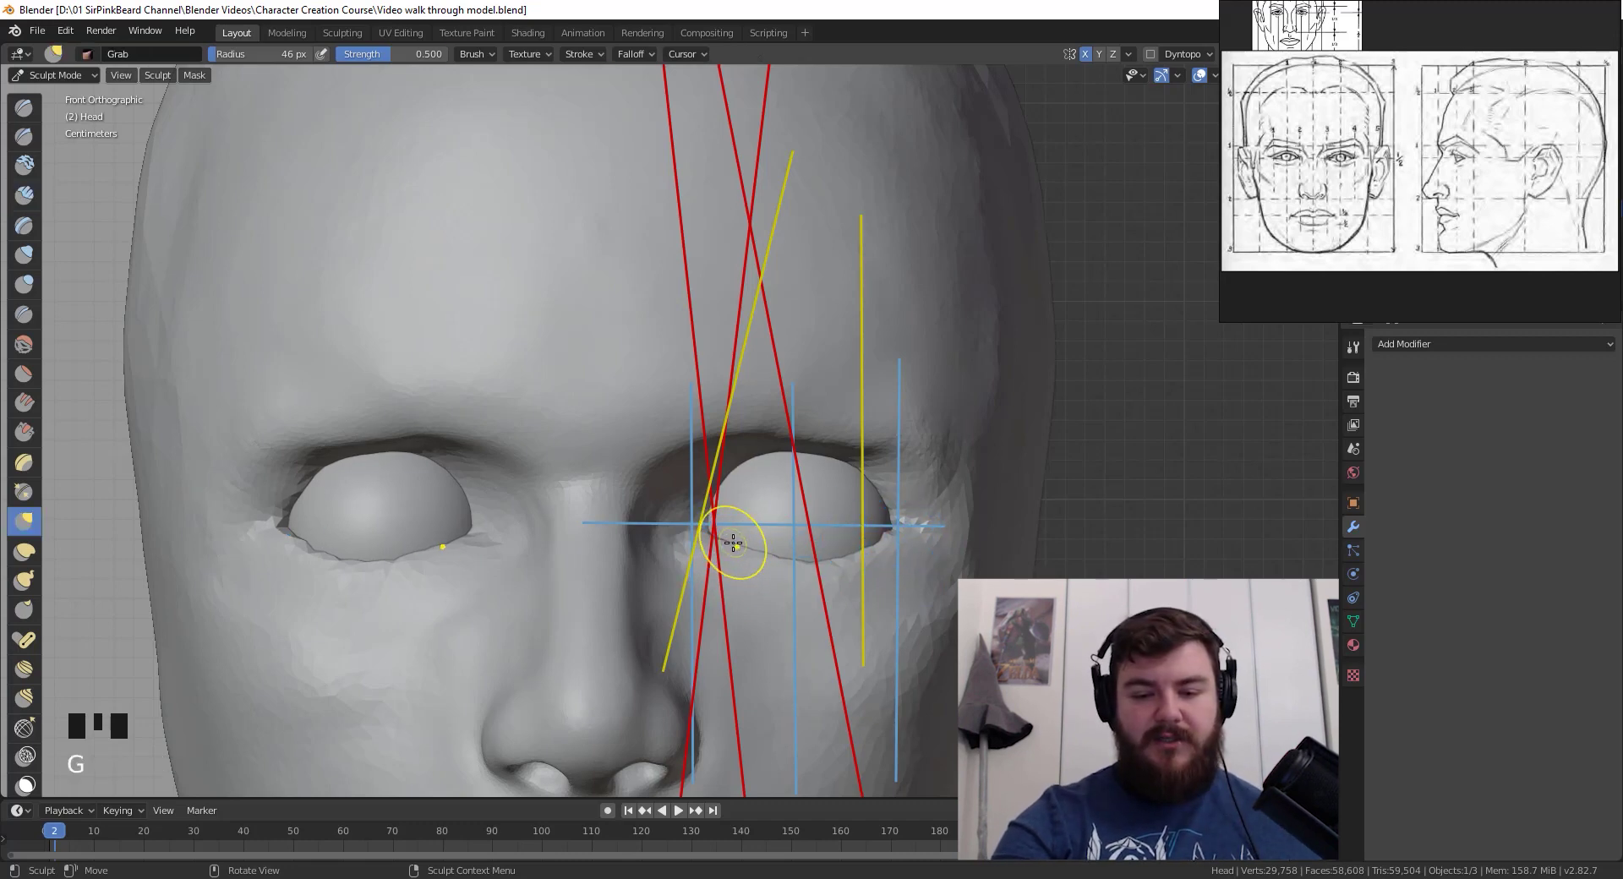
pyautogui.moveTo(696, 535); pyautogui.dragTo(693, 535)
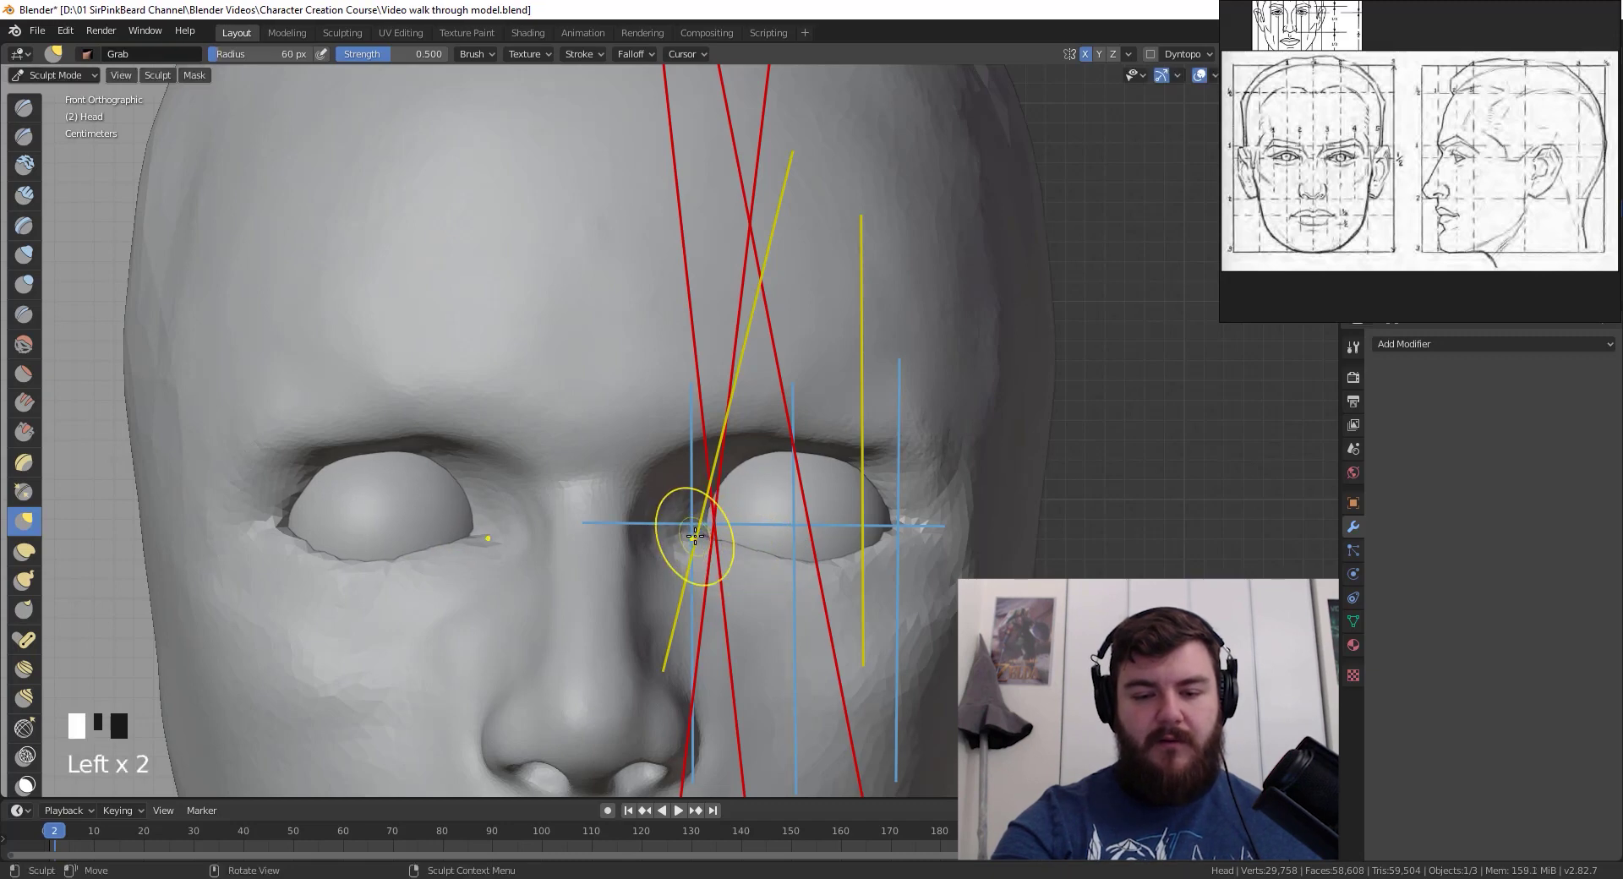
# - Hide the yellow, red and blue annotation layers Note.002, Note.001 and Note
pyautogui.click(24, 195)
pyautogui.moveTo(475, 540); pyautogui.dragTo(825, 412, button='middle')
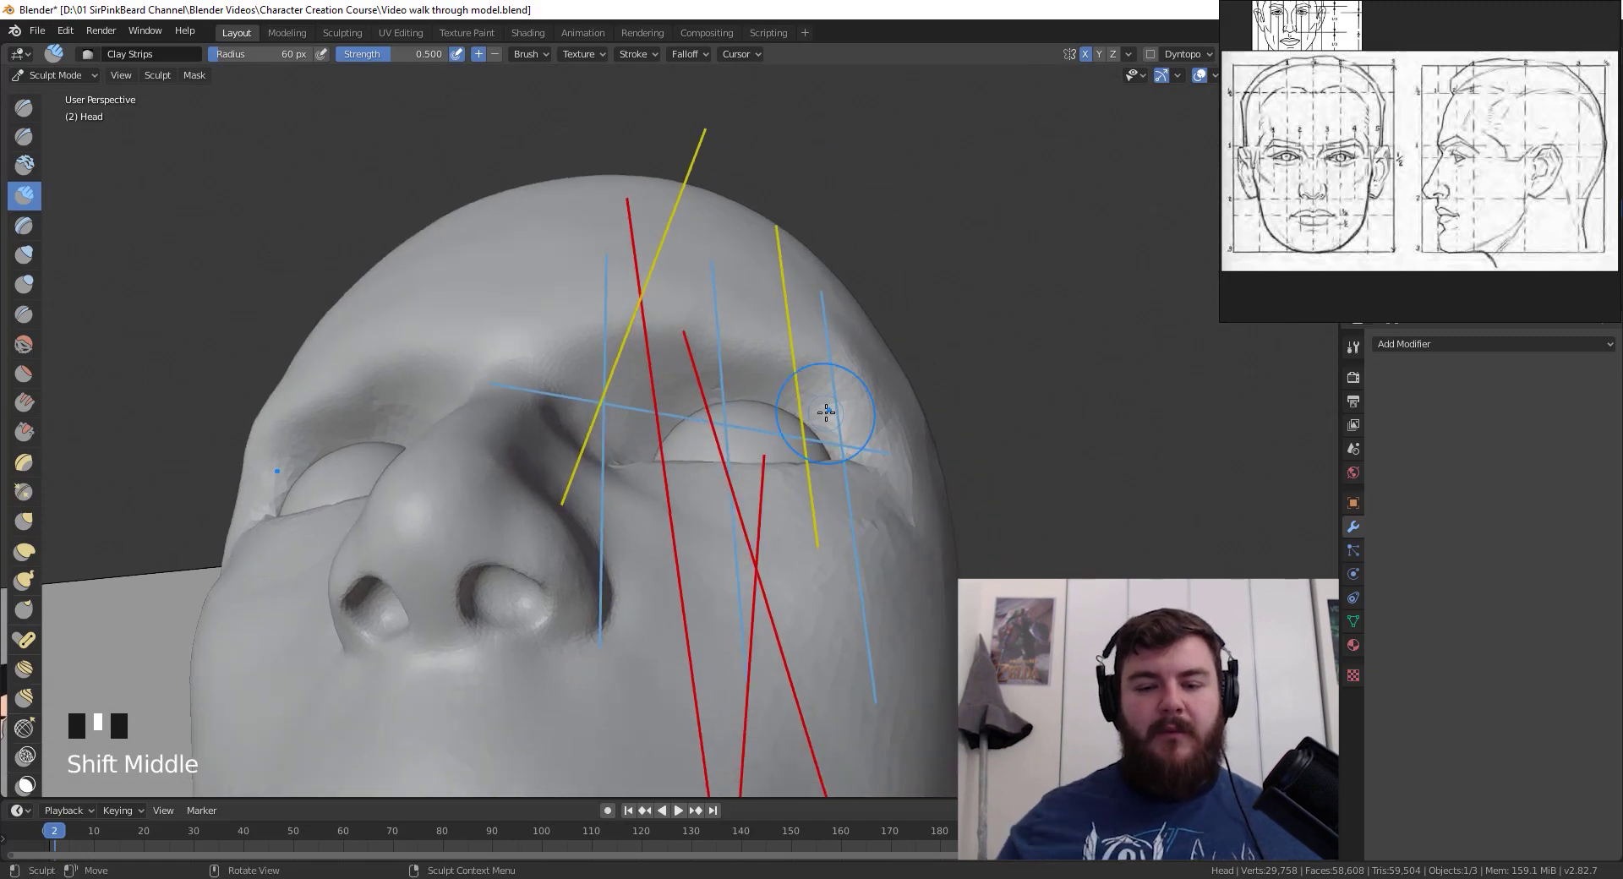
pyautogui.scroll(2, 801, 457)
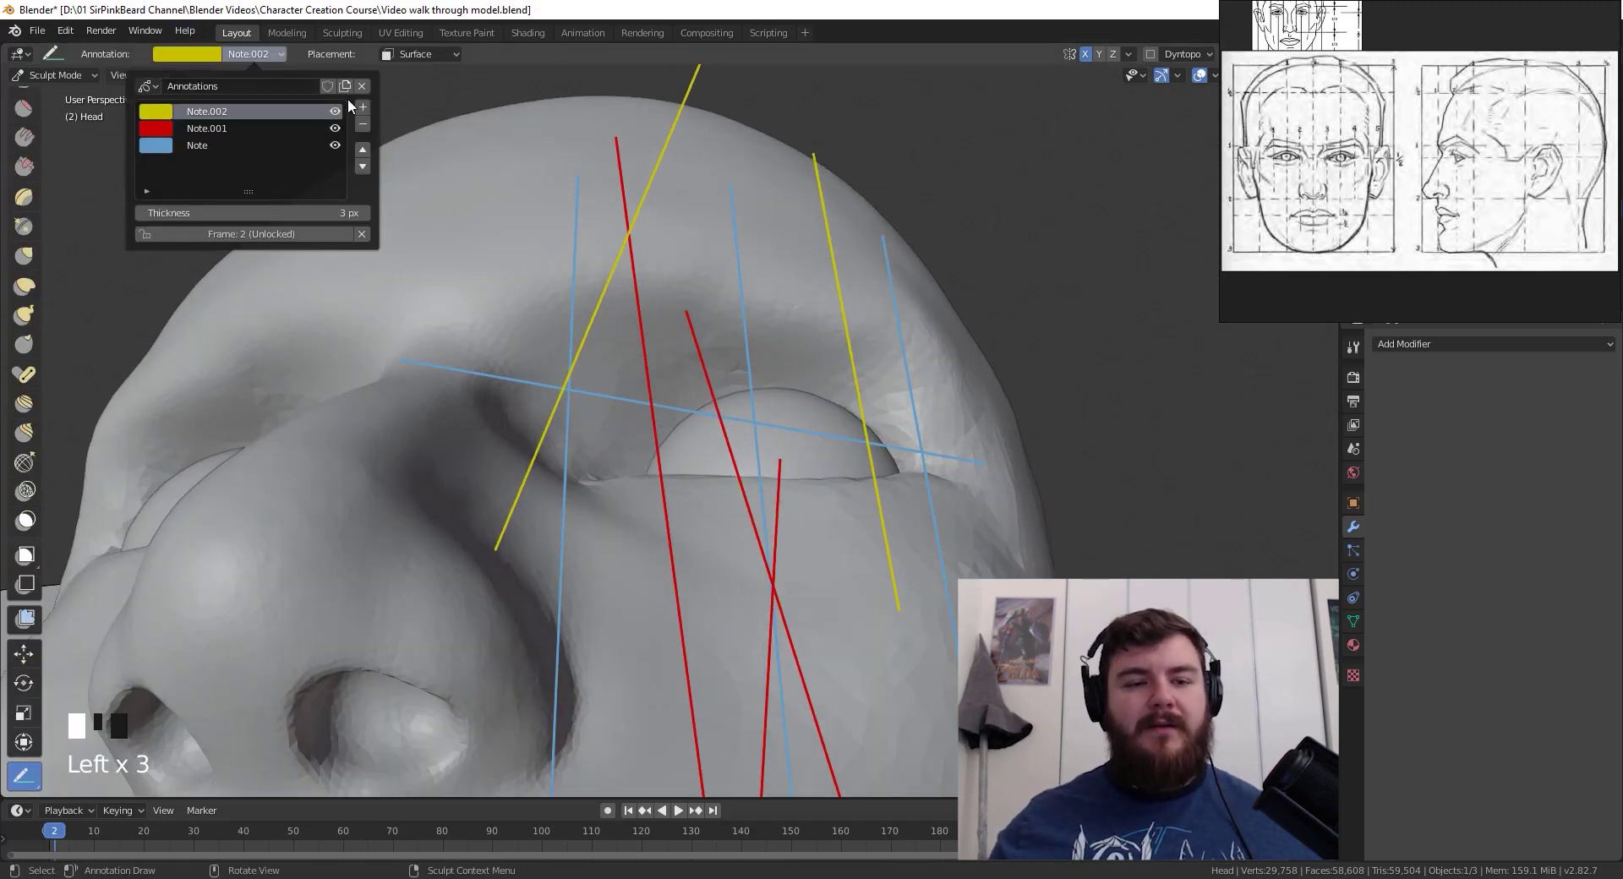
pyautogui.click(334, 111)
pyautogui.click(335, 128)
pyautogui.click(334, 145)
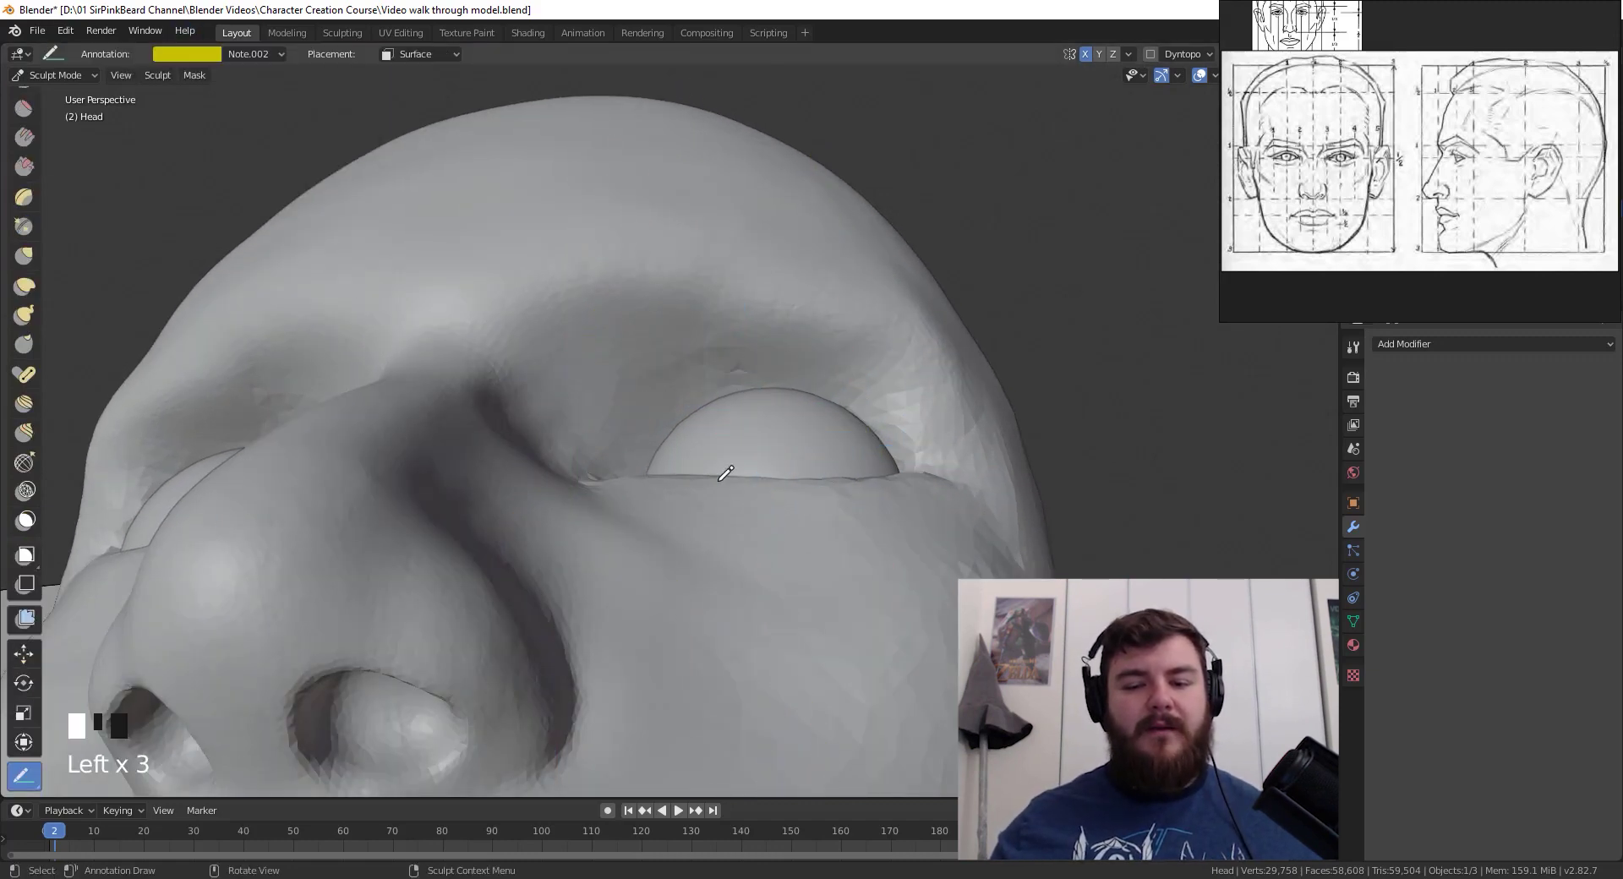
# - Switch to the Clay Strips brush for the upper eyelid and enable Dyntopo
pyautogui.moveTo(591, 507)
pyautogui.mouseDown(button='middle')
pyautogui.moveTo(659, 571)
pyautogui.moveTo(764, 474)
pyautogui.moveTo(763, 511)
pyautogui.mouseUp(button='middle')
pyautogui.scroll(2, 818, 504)
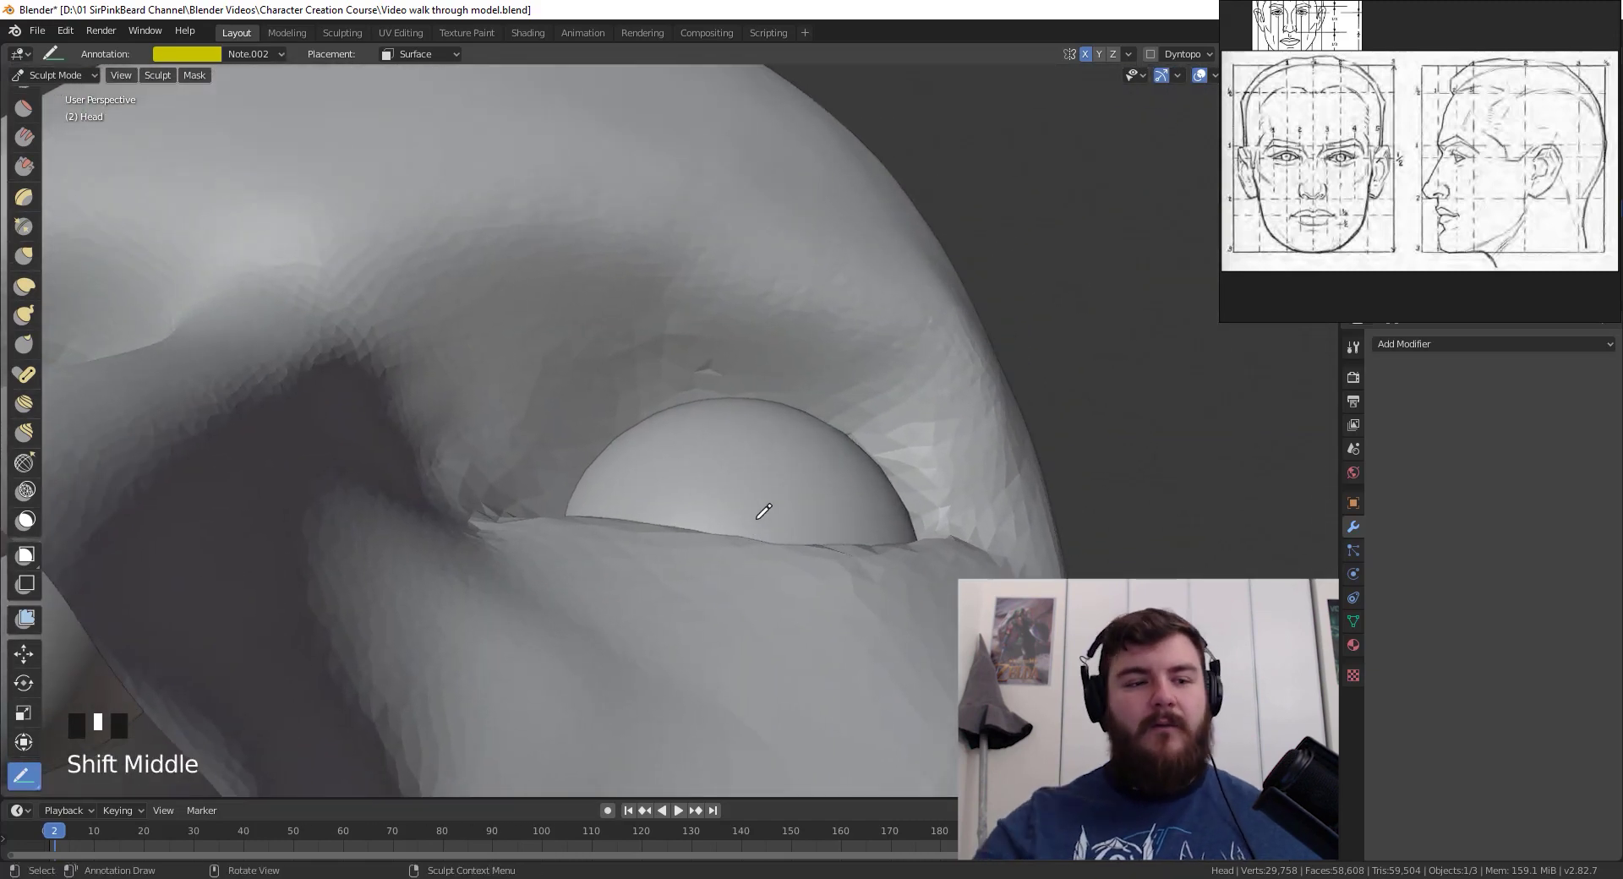
pyautogui.press('space')
pyautogui.click(843, 416)
pyautogui.press('space')
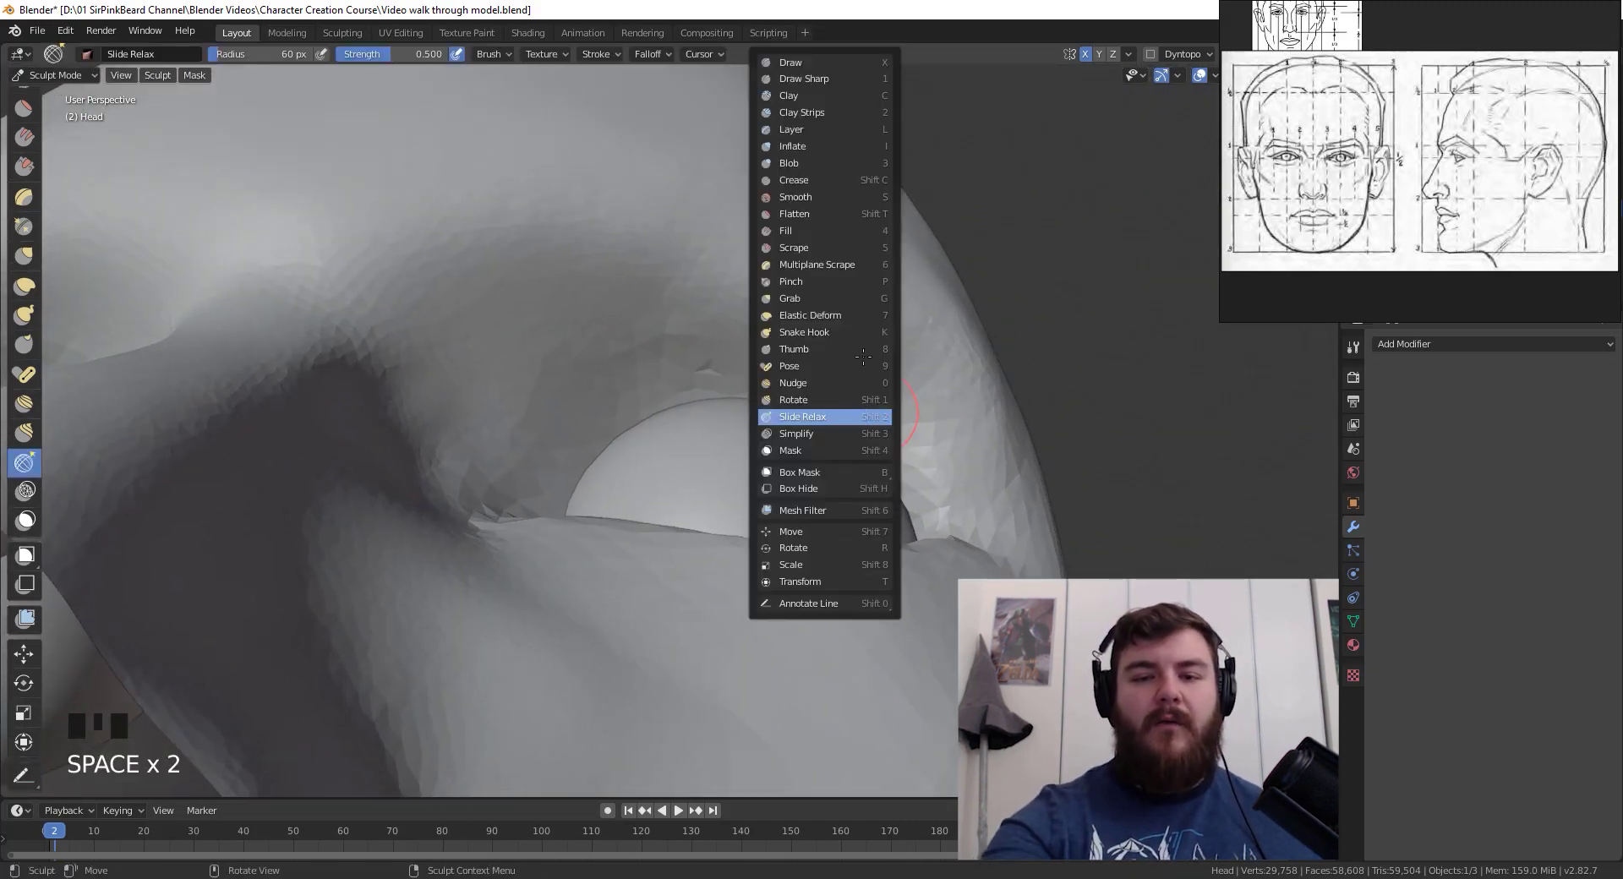
pyautogui.click(824, 112)
pyautogui.click(591, 473)
pyautogui.click(1150, 54)
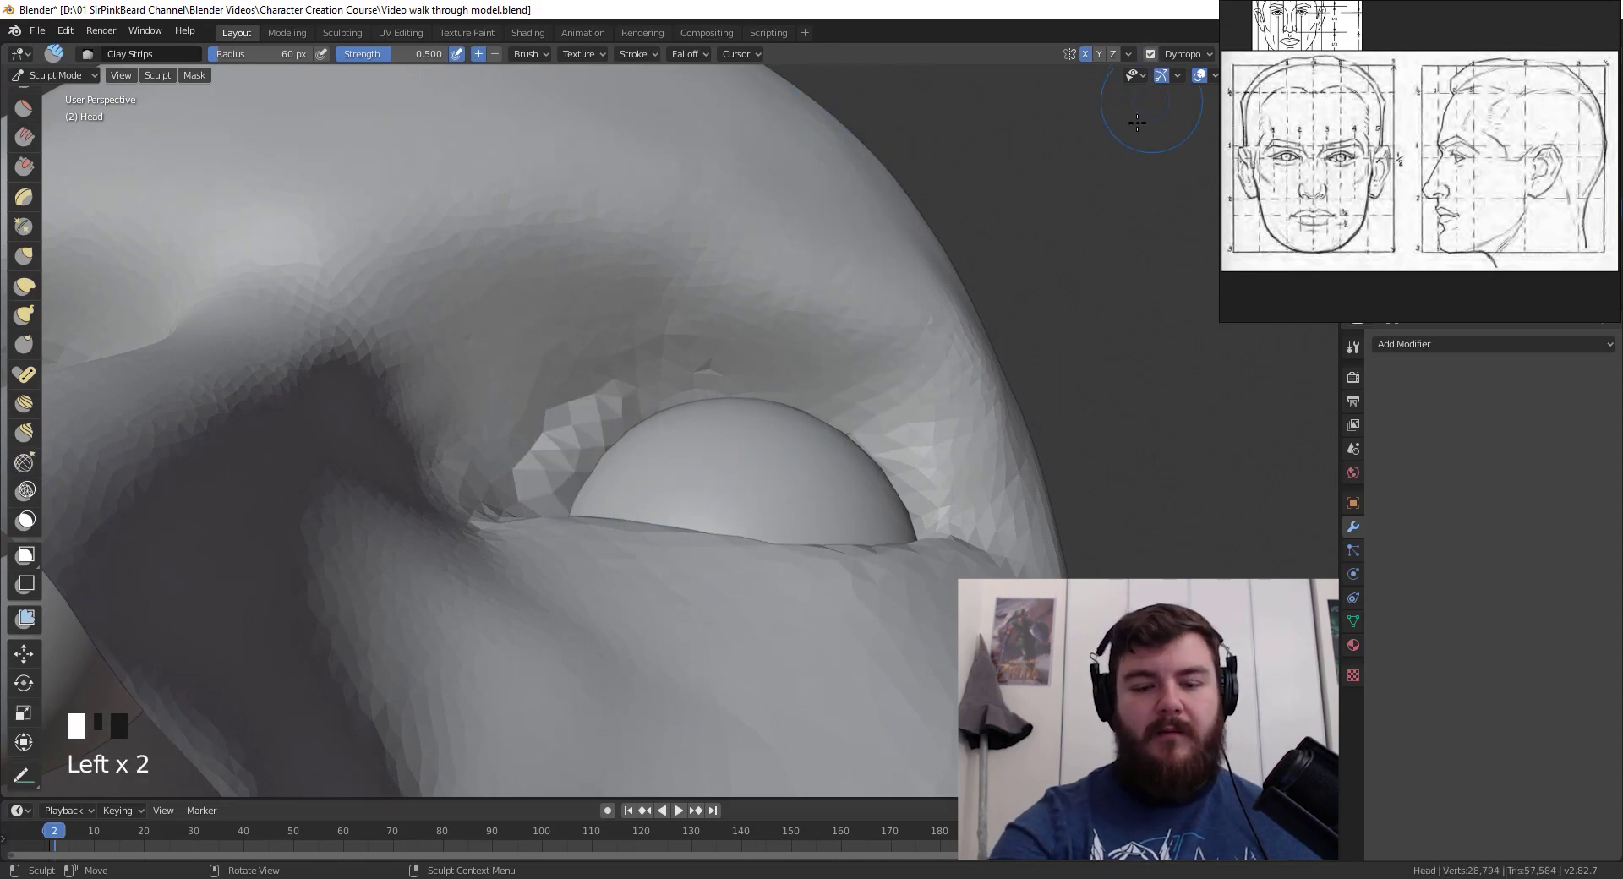
# - Build up the upper eyelid over the eyeball from inner to outer corner with Clay Strips and smooth it
pyautogui.moveTo(580, 464)
pyautogui.mouseDown()
pyautogui.moveTo(947, 516)
pyautogui.moveTo(748, 376)
pyautogui.moveTo(632, 420)
pyautogui.mouseUp()
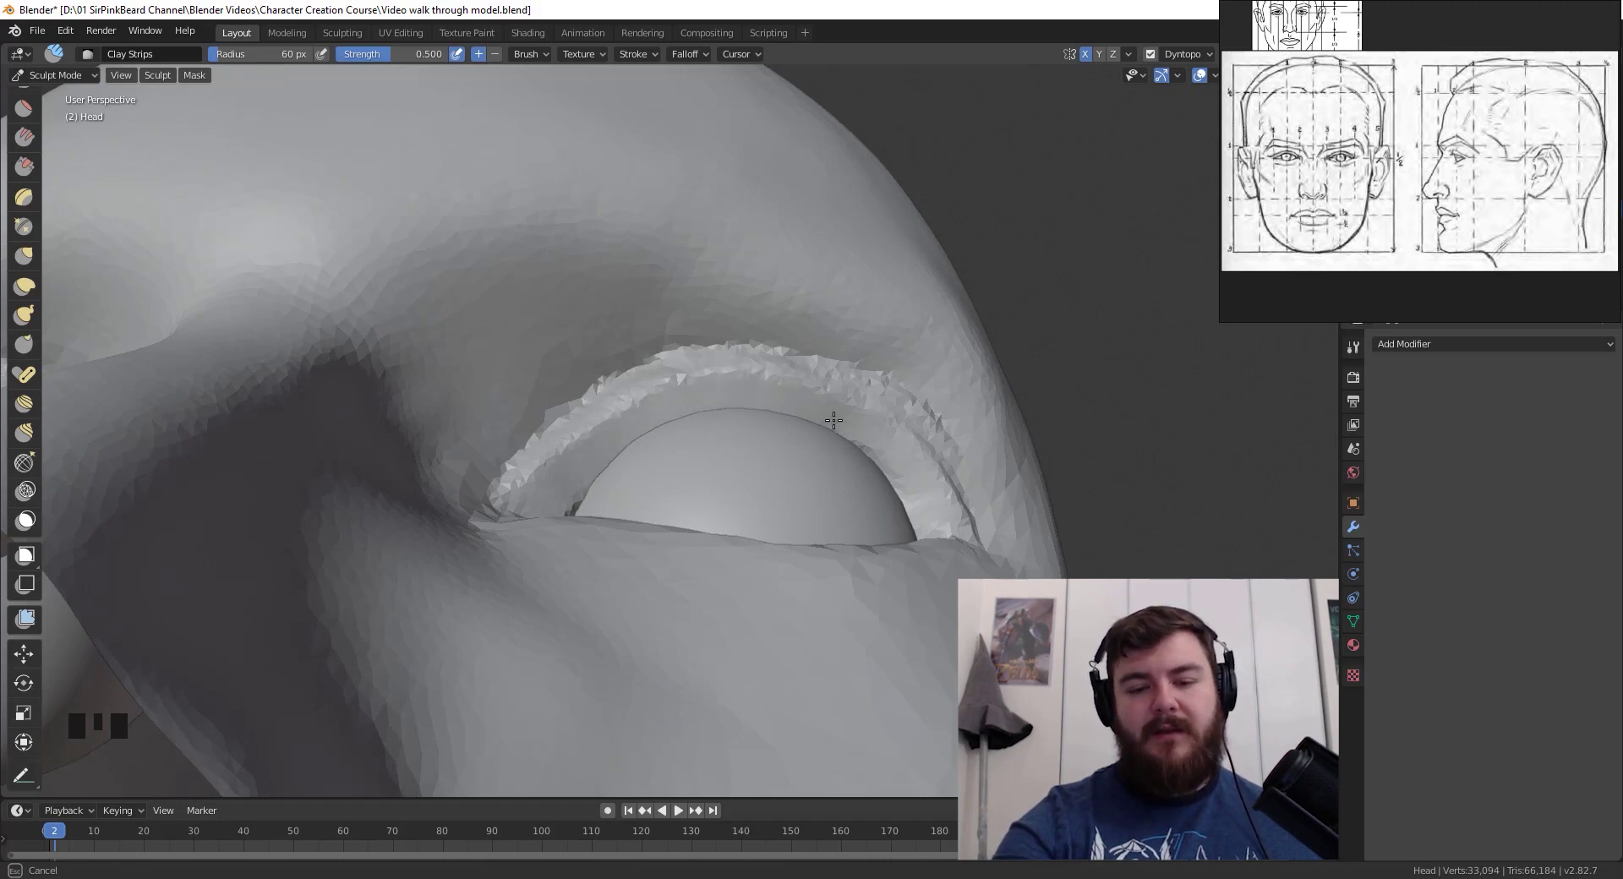
pyautogui.moveTo(912, 468); pyautogui.dragTo(837, 431)
pyautogui.moveTo(836, 431); pyautogui.dragTo(896, 597, button='middle')
pyautogui.moveTo(941, 417)
pyautogui.keyDown('shift'); pyautogui.mouseDown()
pyautogui.moveTo(811, 364)
pyautogui.moveTo(688, 359)
pyautogui.moveTo(549, 406)
pyautogui.mouseUp(); pyautogui.keyUp('shift')
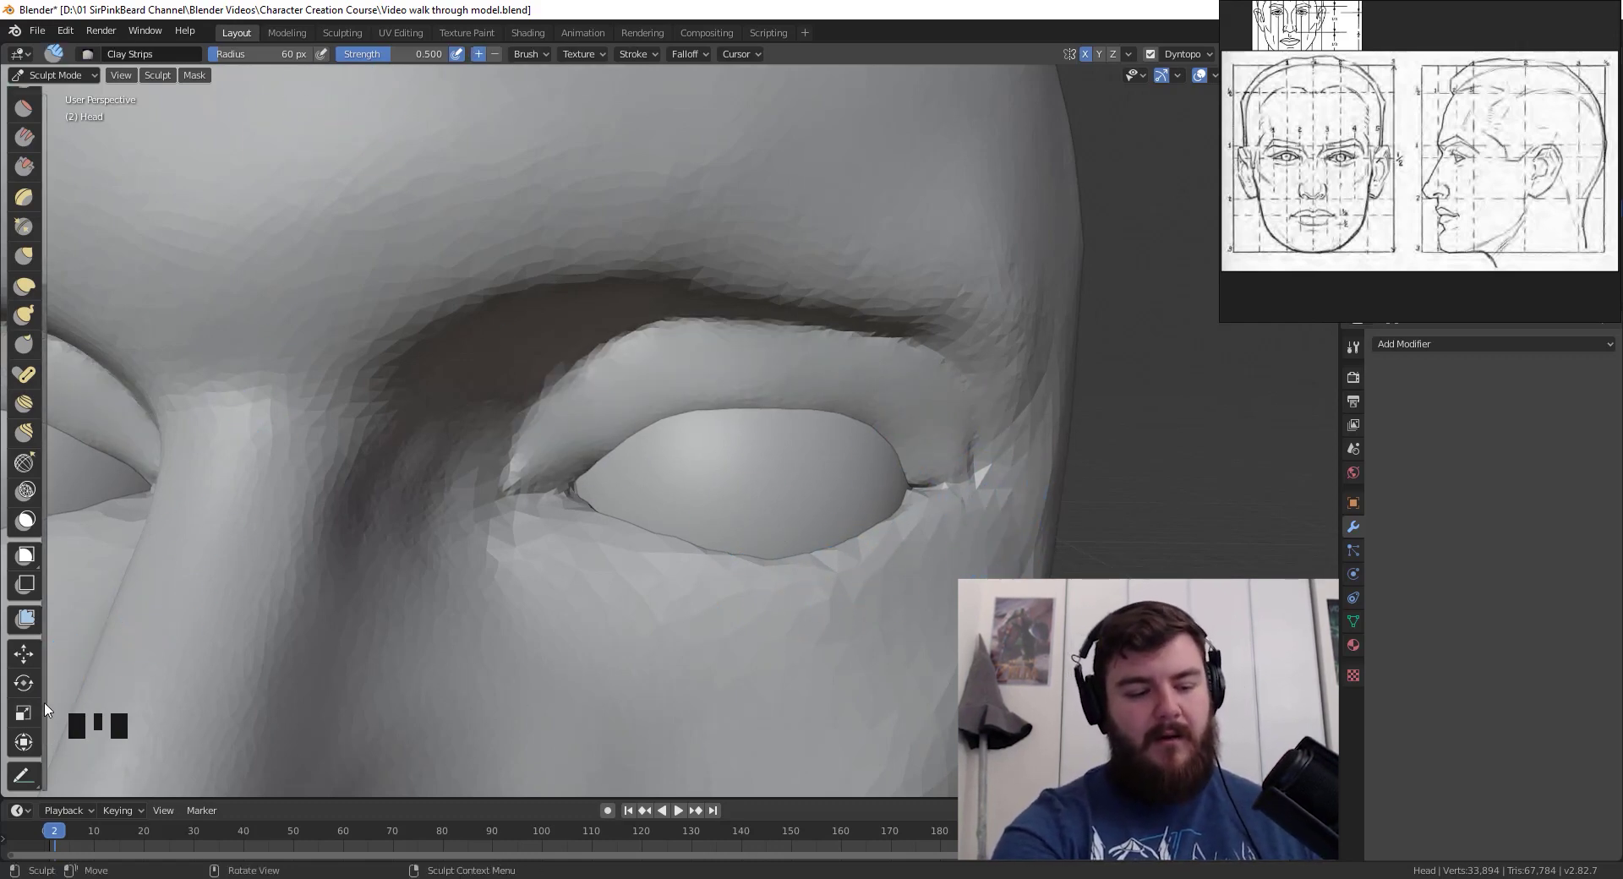
# - Show the blue Note annotation layer with the eye guidelines again
pyautogui.click(279, 55)
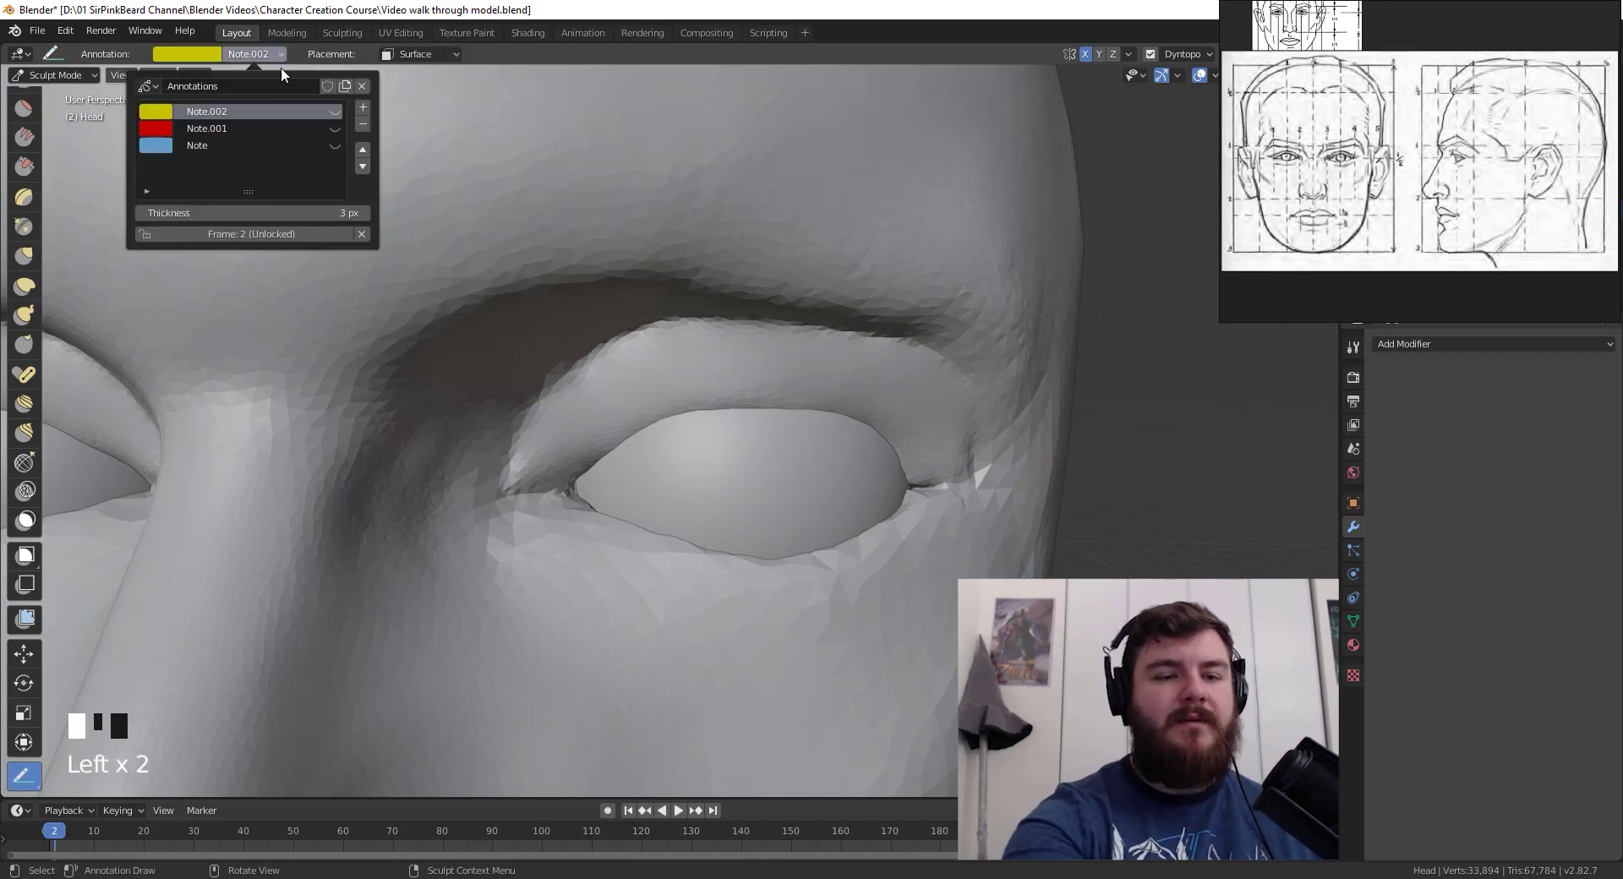
pyautogui.click(336, 146)
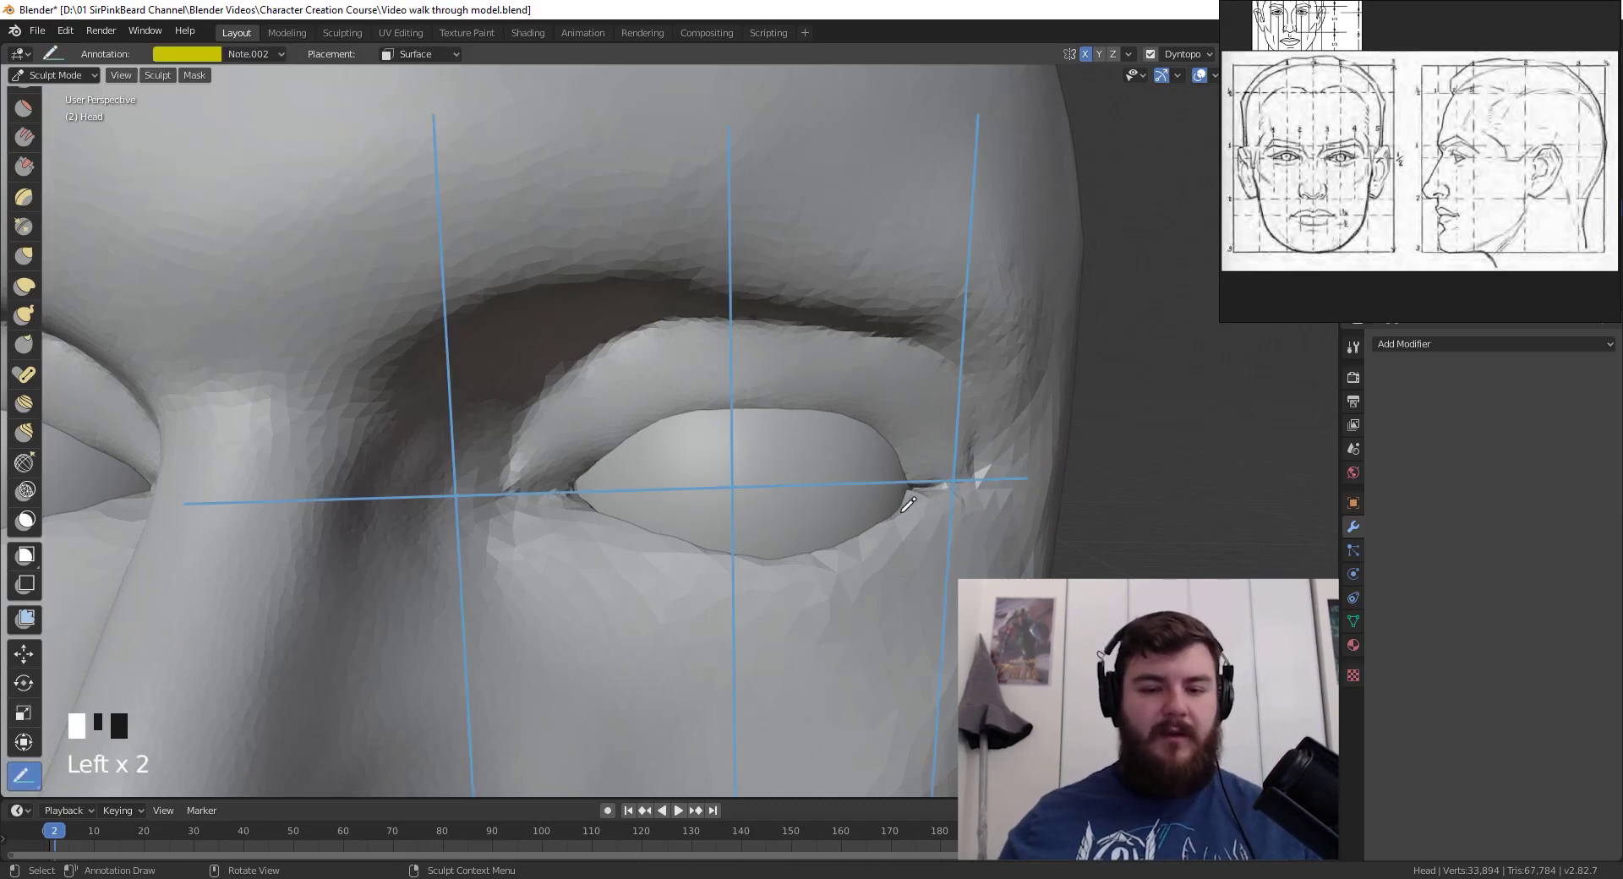
# - Move the inner and outer eye corners toward the blue vertical guidelines in front view with the Grab brush at 60 px
pyautogui.press('KP_1')
pyautogui.scroll(-4, 934, 516)
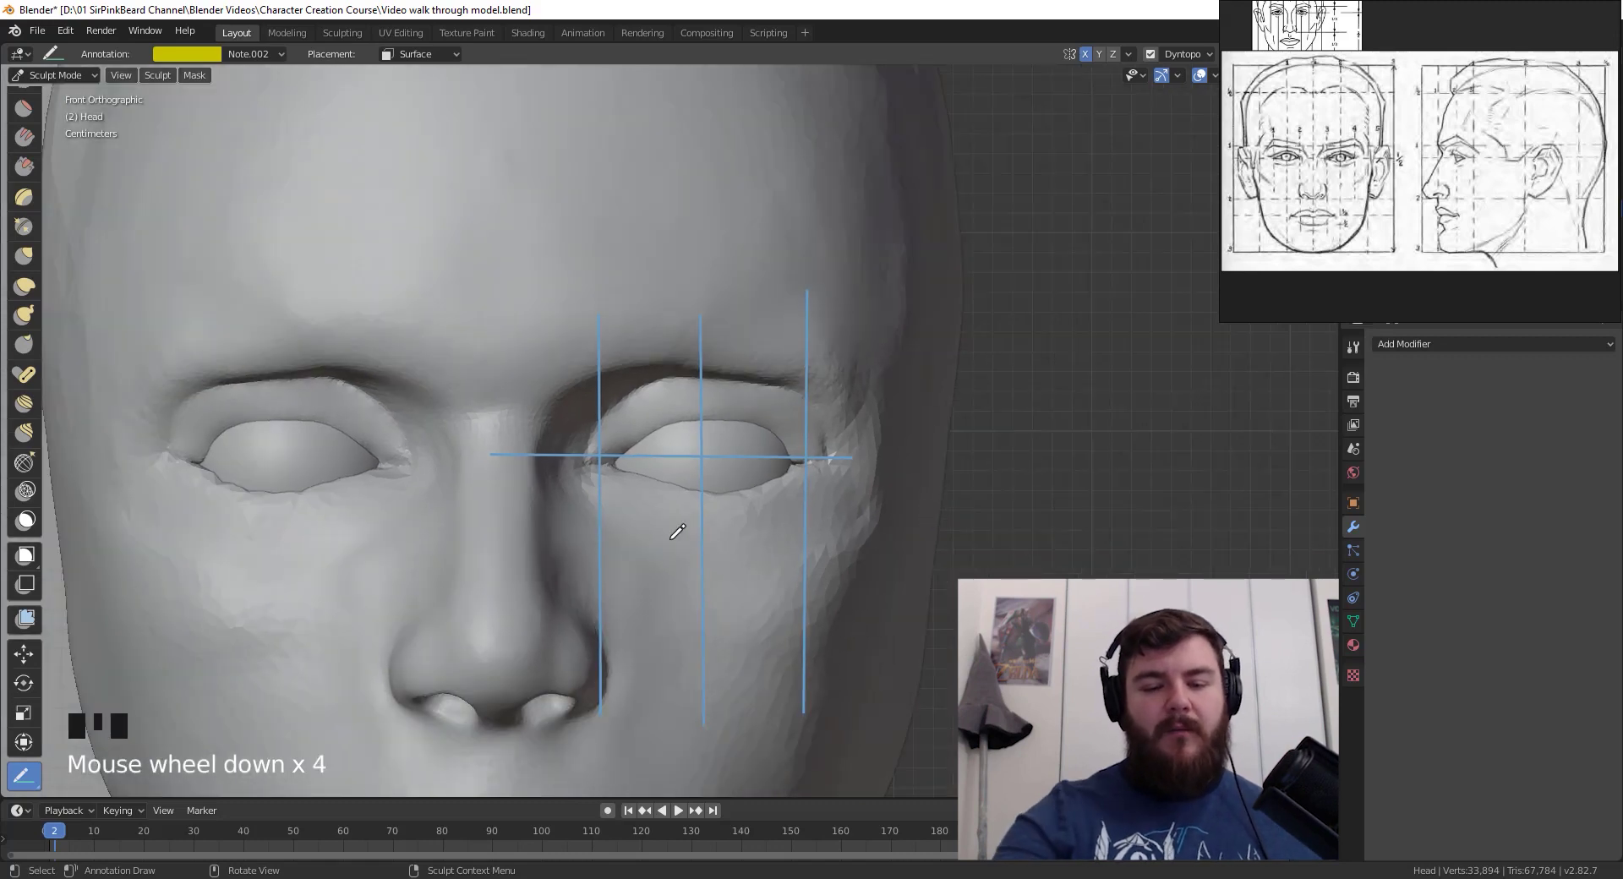
pyautogui.press('g')
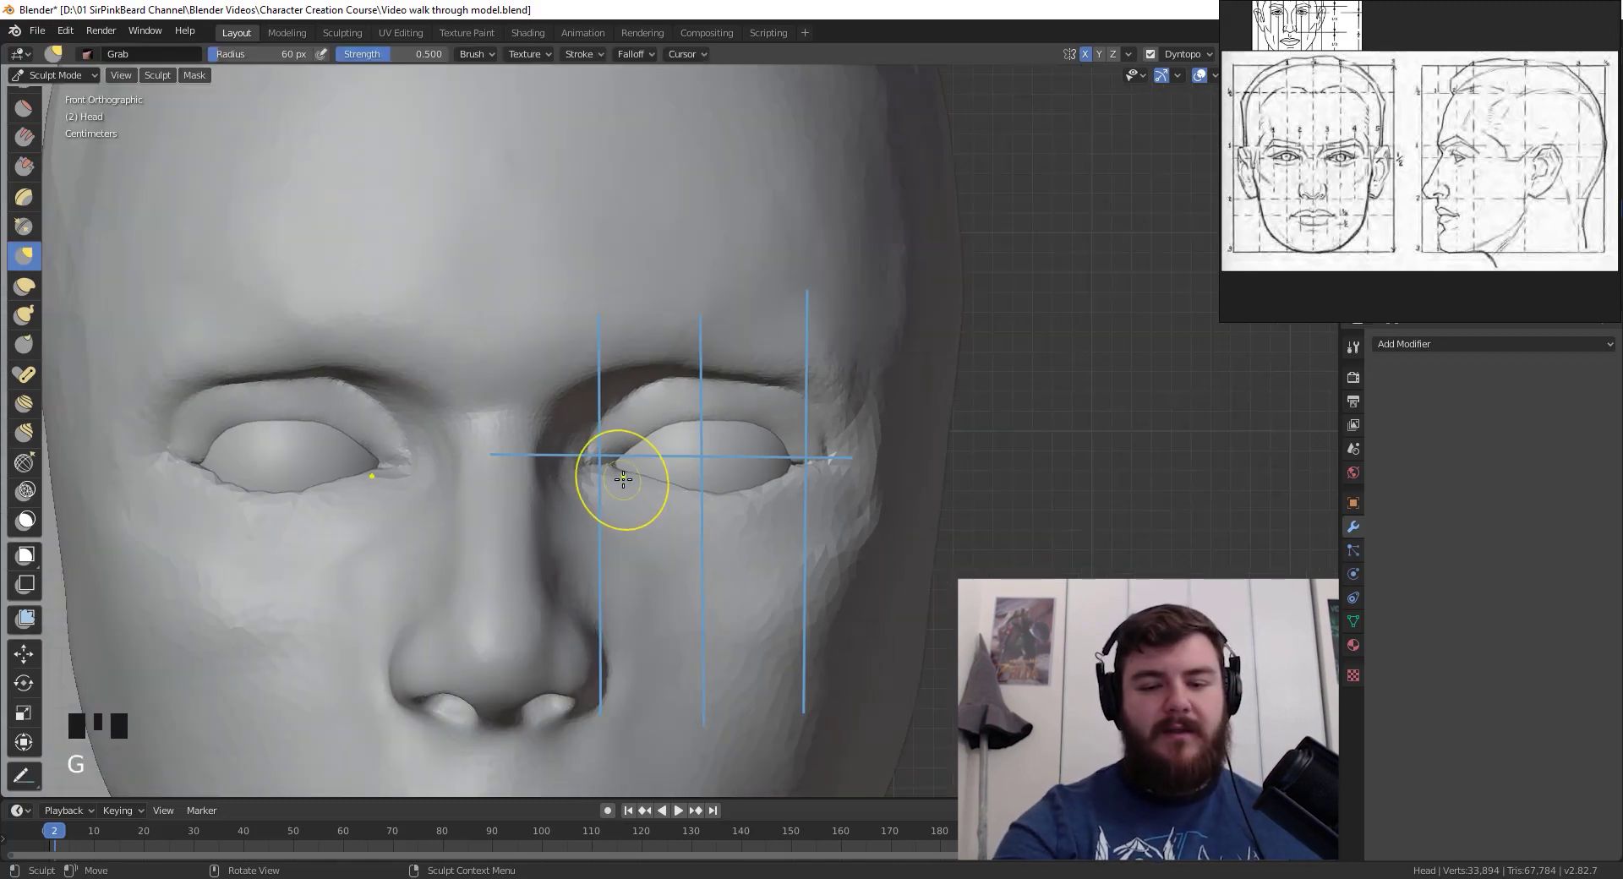
pyautogui.moveTo(603, 465); pyautogui.dragTo(598, 460)
pyautogui.moveTo(598, 461); pyautogui.dragTo(597, 467)
pyautogui.moveTo(824, 461); pyautogui.dragTo(790, 472)
pyautogui.moveTo(788, 473); pyautogui.dragTo(782, 474)
# - Adjust the depth of the upper eyelid near the inner corner from the side with the Grab brush
pyautogui.moveTo(782, 474)
pyautogui.mouseDown(button='middle')
pyautogui.moveTo(634, 560)
pyautogui.moveTo(710, 540)
pyautogui.mouseUp(button='middle')
pyautogui.moveTo(710, 541); pyautogui.dragTo(696, 515, button='middle')
pyautogui.moveTo(696, 514); pyautogui.dragTo(682, 486)
pyautogui.moveTo(682, 484); pyautogui.dragTo(678, 476)
pyautogui.click(677, 470)
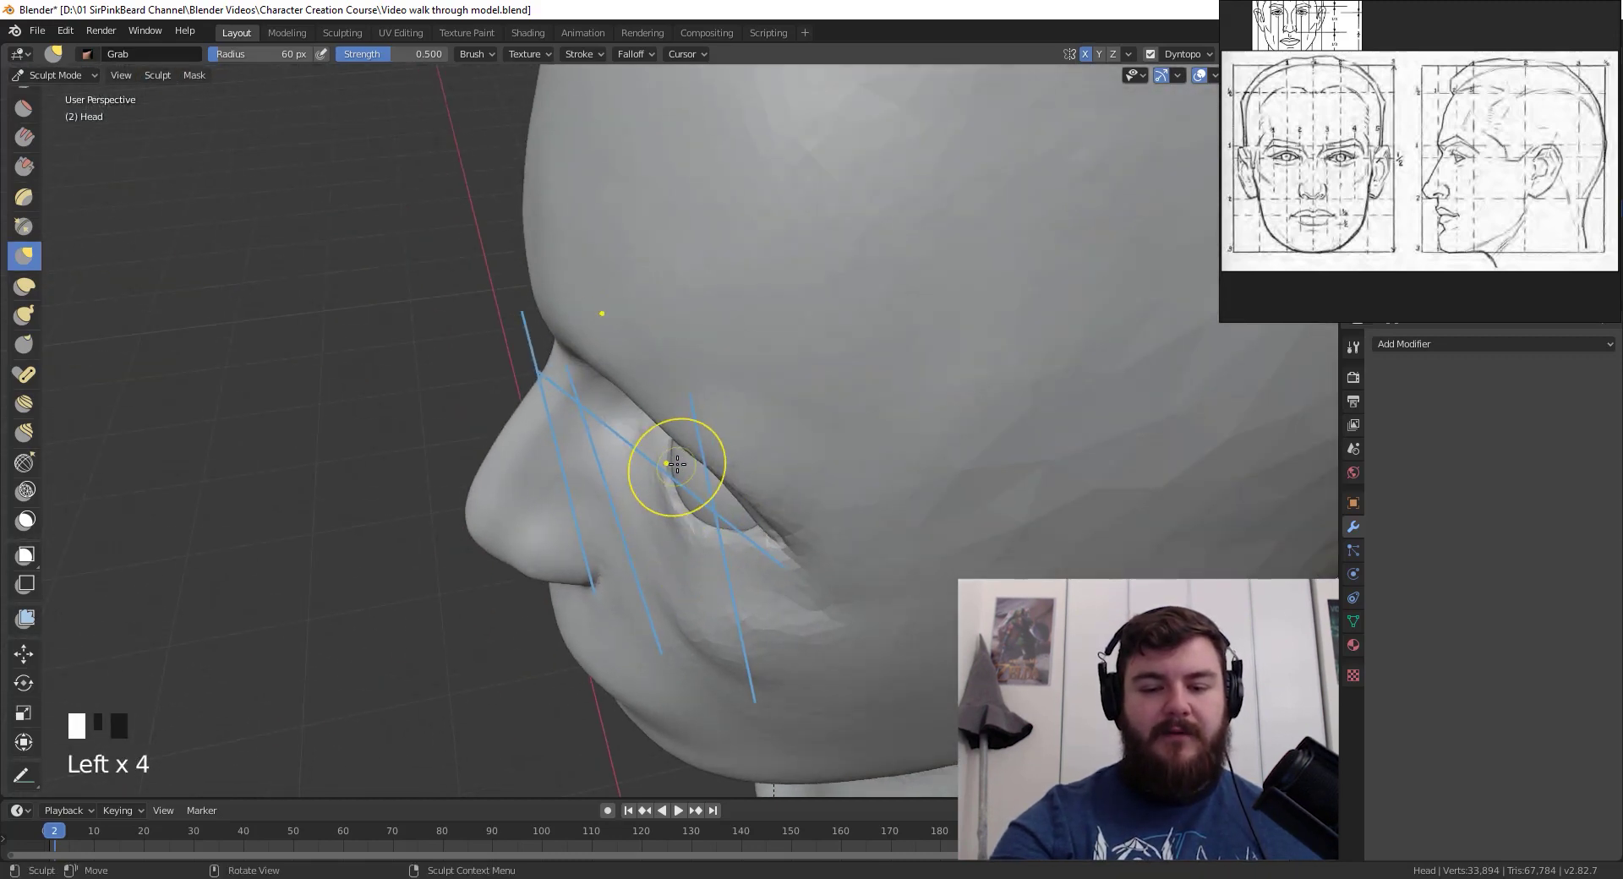
pyautogui.click(677, 470)
pyautogui.click(677, 470)
pyautogui.moveTo(677, 469); pyautogui.dragTo(792, 524, button='middle')
pyautogui.click(623, 453)
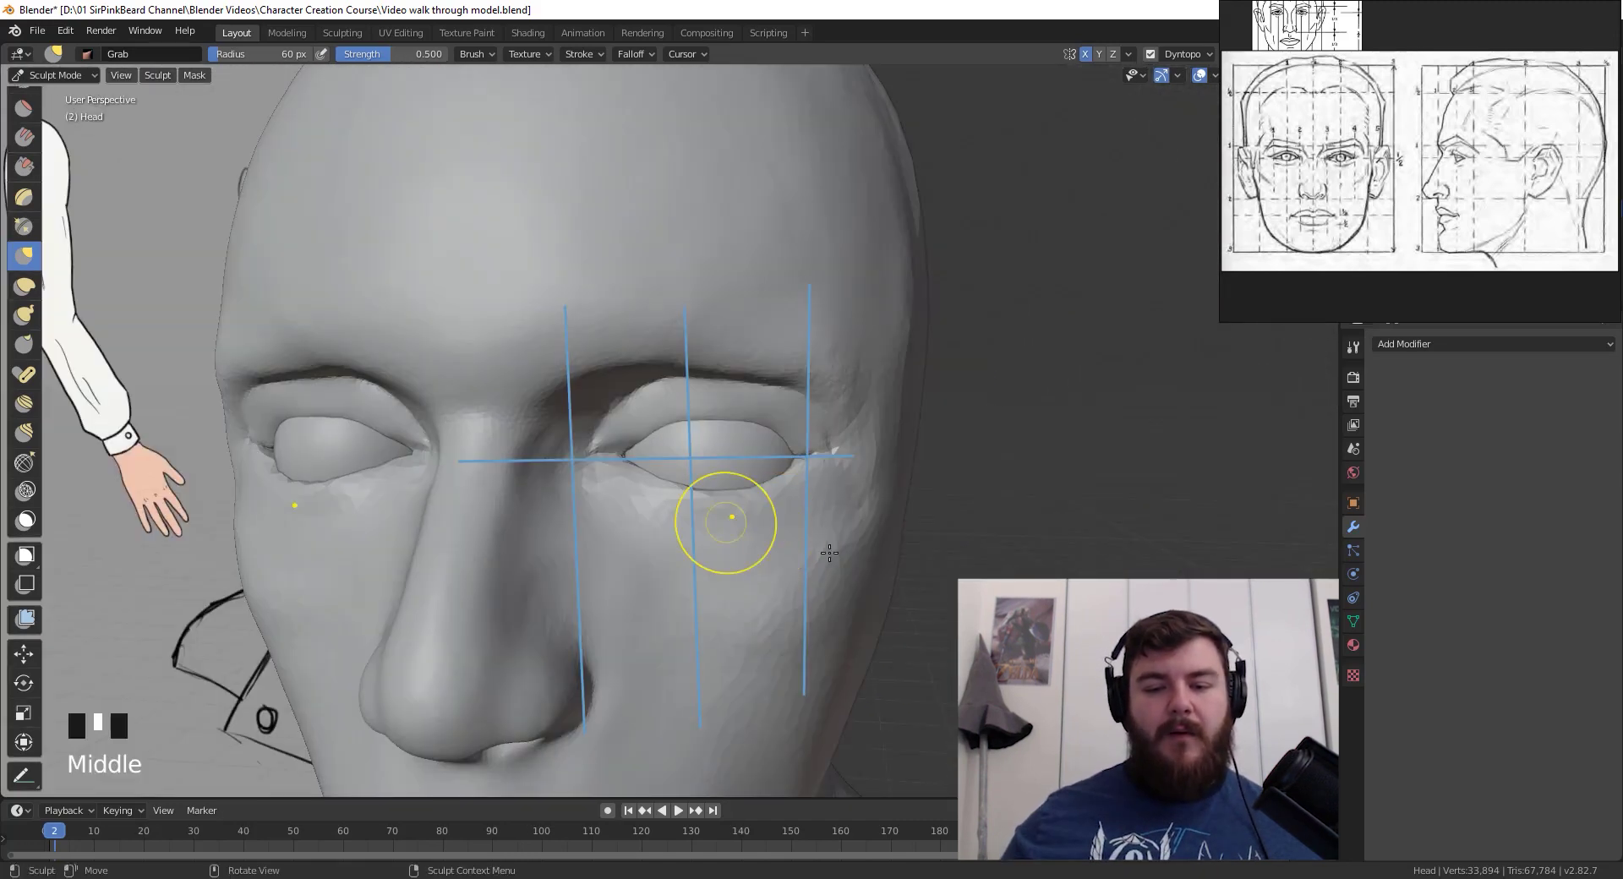
# - Pull the upper eyelid edge closer around the eyeball from inner to outer corner with the Grab brush at 106 px
pyautogui.scroll(2, 923, 525)
pyautogui.keyDown('shift'); pyautogui.moveTo(923, 525); pyautogui.dragTo(543, 676, button='middle'); pyautogui.keyUp('shift')
pyautogui.scroll(3, 717, 474)
pyautogui.moveTo(507, 693)
pyautogui.mouseDown()
pyautogui.moveTo(482, 702)
pyautogui.moveTo(618, 637)
pyautogui.mouseUp()
pyautogui.moveTo(644, 636); pyautogui.dragTo(649, 631)
pyautogui.moveTo(664, 640); pyautogui.dragTo(690, 635)
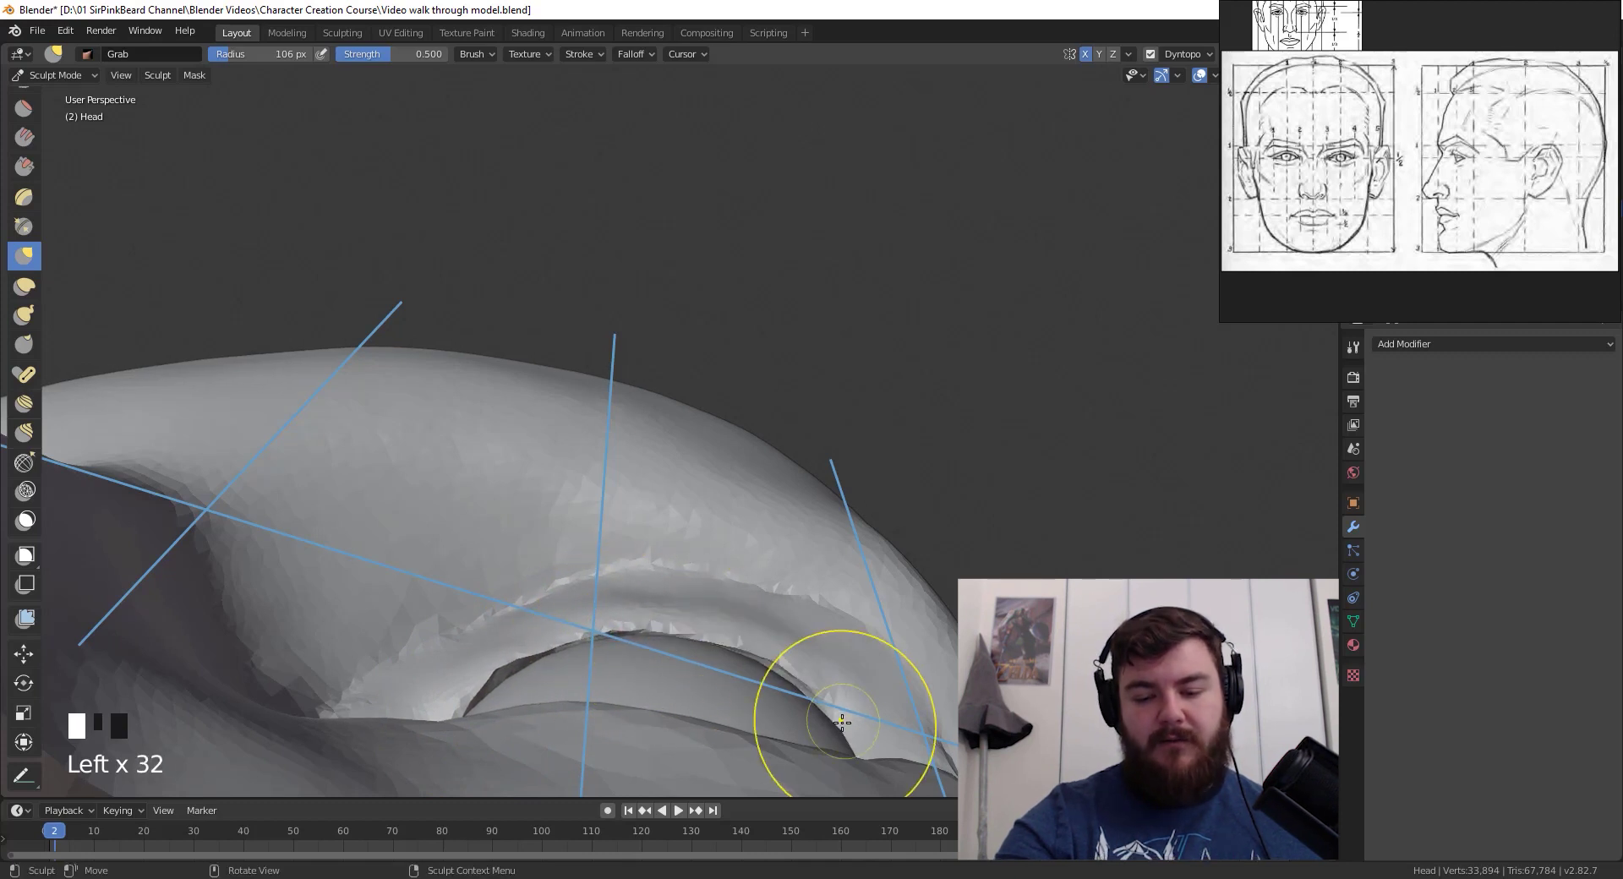
pyautogui.moveTo(843, 718); pyautogui.dragTo(850, 714)
pyautogui.moveTo(857, 725); pyautogui.dragTo(851, 735)
pyautogui.moveTo(616, 659)
pyautogui.mouseDown()
pyautogui.moveTo(561, 626)
pyautogui.moveTo(557, 638)
pyautogui.mouseUp()
pyautogui.moveTo(558, 638); pyautogui.dragTo(568, 633)
pyautogui.moveTo(569, 633)
pyautogui.mouseDown(button='middle')
pyautogui.moveTo(446, 658)
pyautogui.moveTo(764, 648)
pyautogui.mouseUp(button='middle')
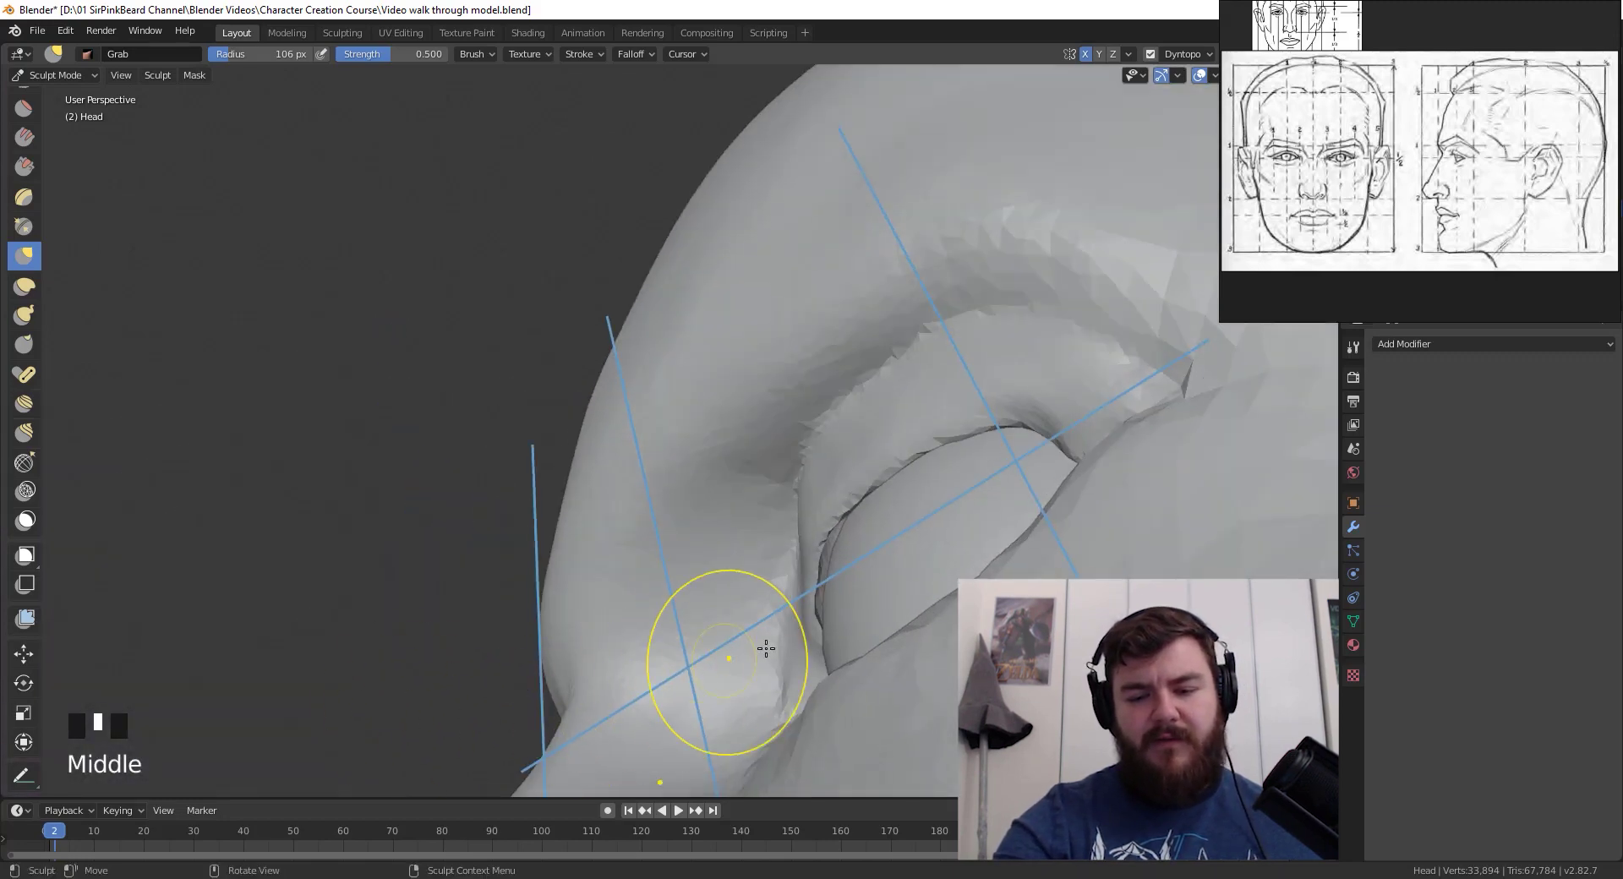
# - Thicken the rim of the upper eyelid near the inner corner with a smaller Inflate/Deflate brush and smooth it
pyautogui.press('i')
pyautogui.press('f')
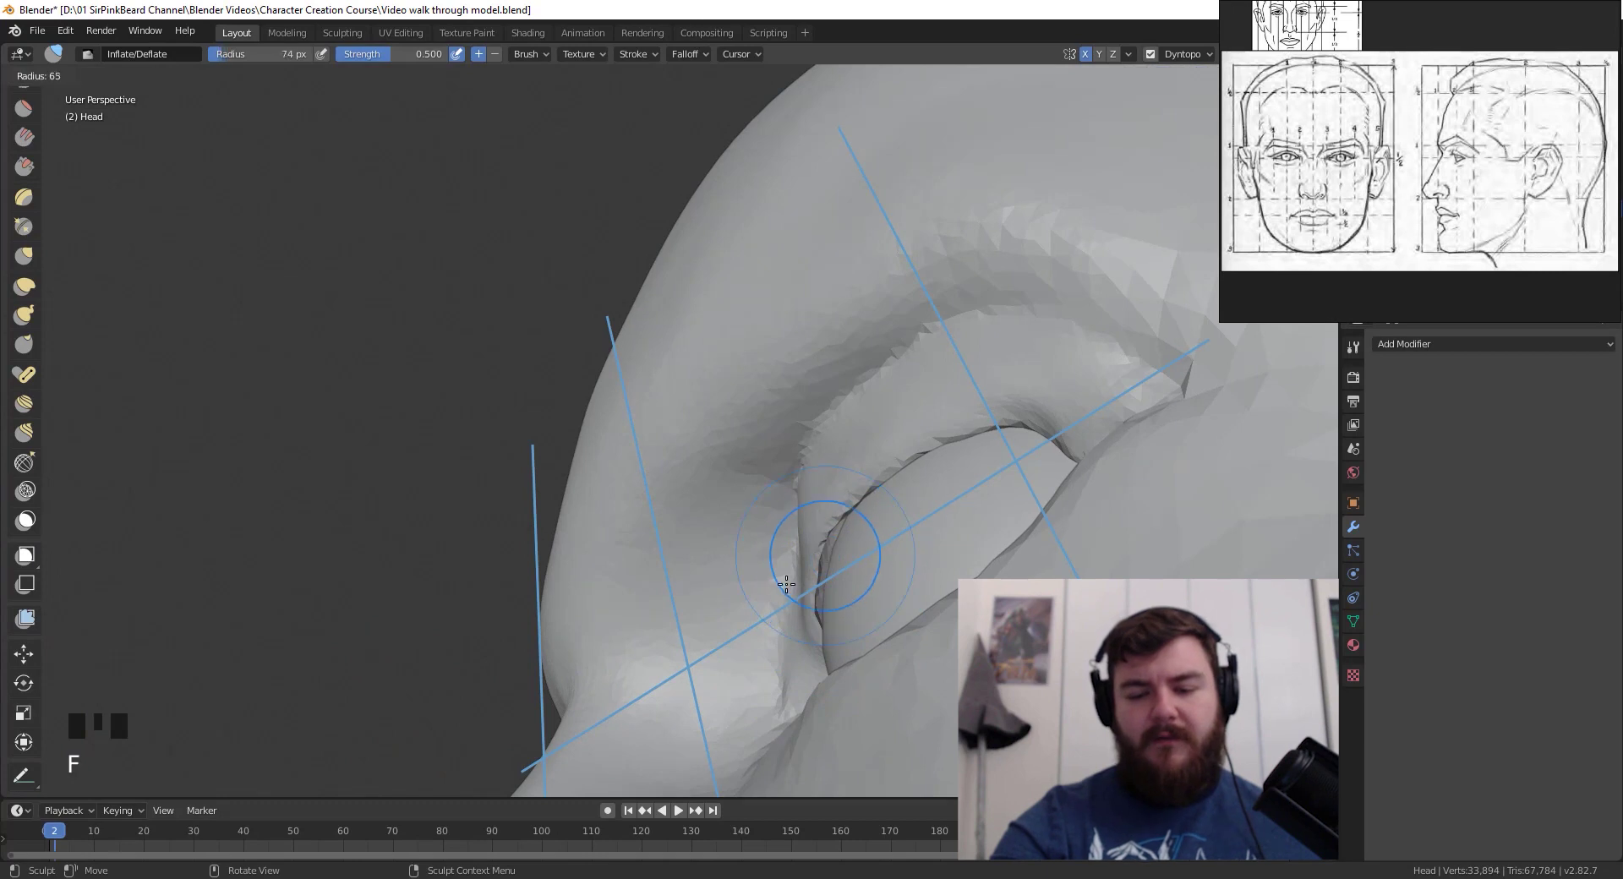
pyautogui.moveTo(869, 490)
pyautogui.mouseDown()
pyautogui.moveTo(818, 570)
pyautogui.moveTo(879, 474)
pyautogui.mouseUp()
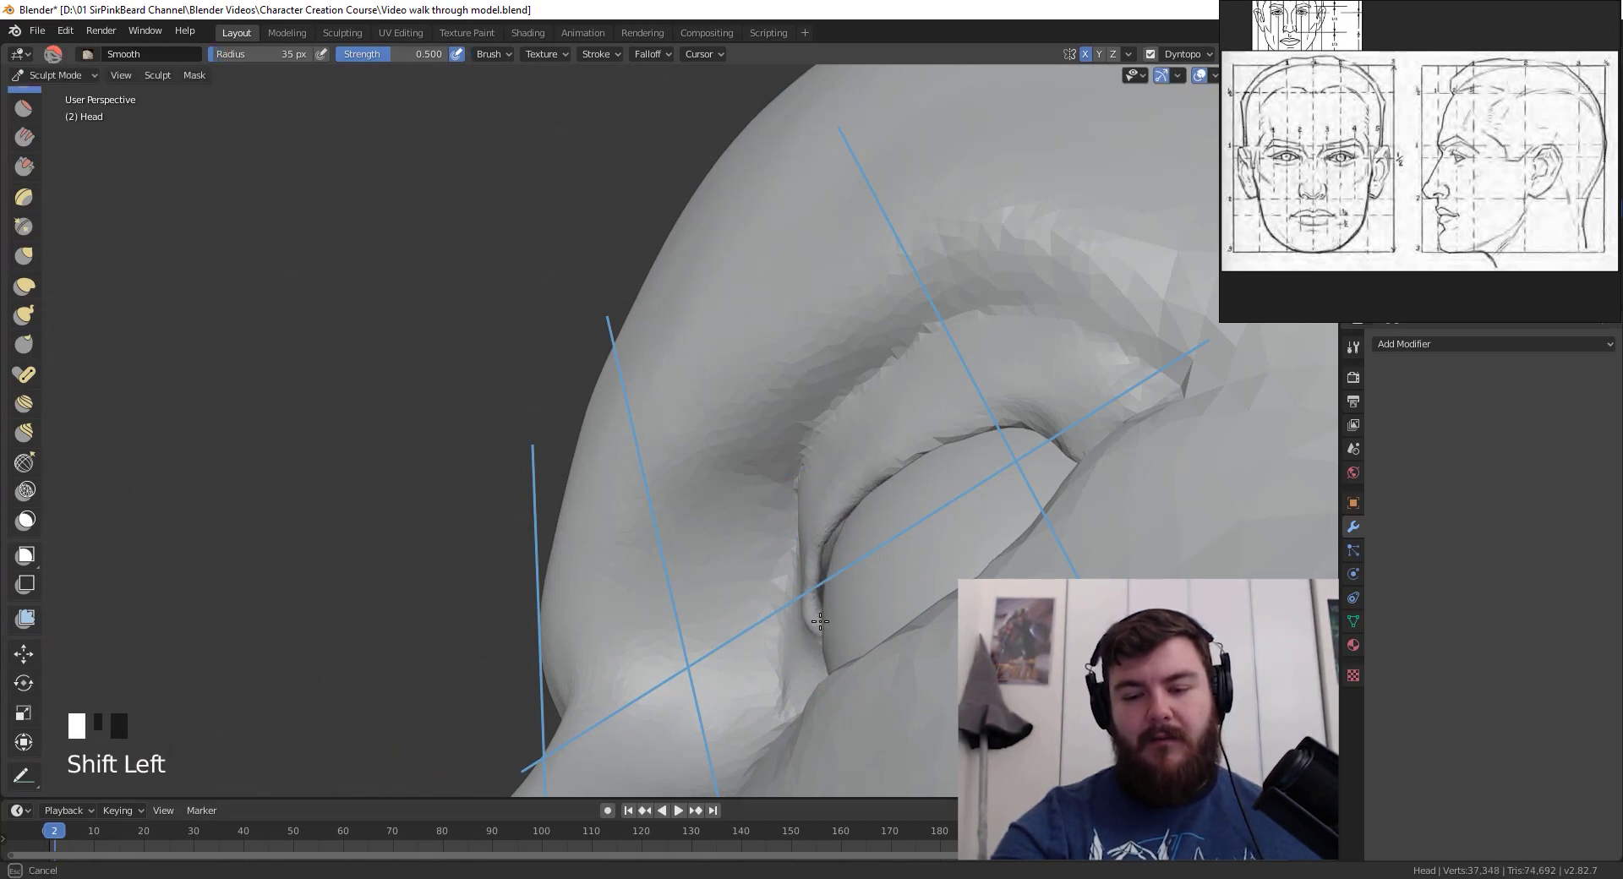
pyautogui.keyDown('shift'); pyautogui.moveTo(820, 622); pyautogui.dragTo(814, 570); pyautogui.keyUp('shift')
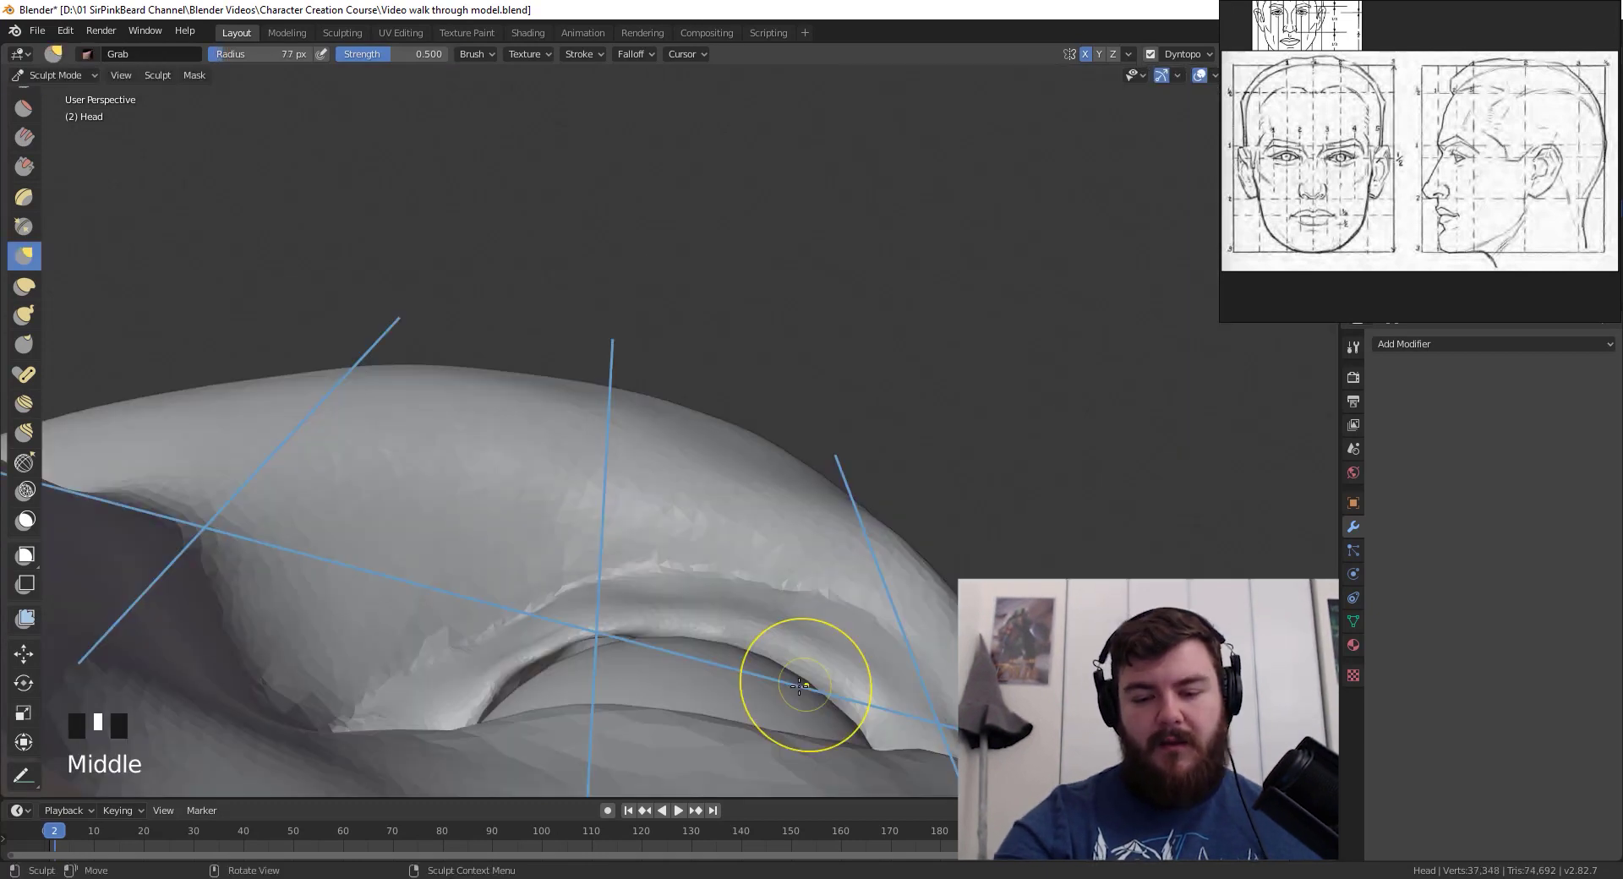
# - Reshape the upper eyelid rim along the eyeball from the outer side inward with the Grab brush at 77 px
pyautogui.moveTo(805, 685)
pyautogui.mouseDown()
pyautogui.moveTo(816, 675)
pyautogui.moveTo(801, 669)
pyautogui.mouseUp()
pyautogui.moveTo(794, 666); pyautogui.dragTo(761, 660)
pyautogui.moveTo(759, 658); pyautogui.dragTo(733, 647)
pyautogui.moveTo(734, 646); pyautogui.dragTo(723, 645)
pyautogui.moveTo(723, 645)
pyautogui.mouseDown()
pyautogui.moveTo(688, 616)
pyautogui.moveTo(660, 652)
pyautogui.mouseUp()
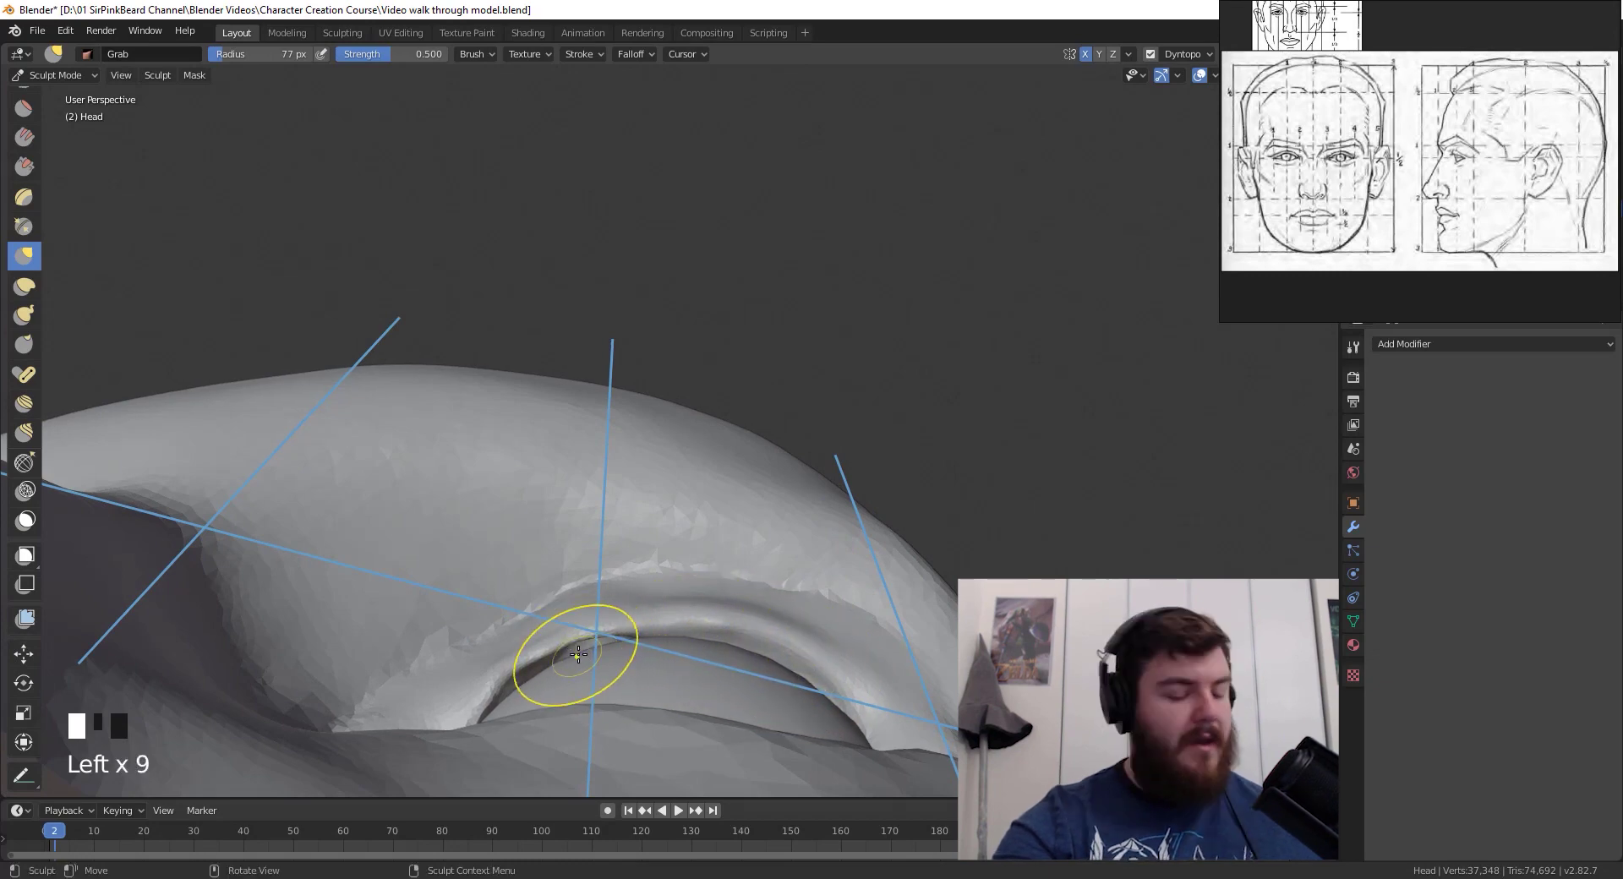
# - Inflate the upper eyelid's edge from the inner corner toward the middle with the Inflate/Deflate brush at 55 px
pyautogui.press('i')
pyautogui.moveTo(578, 654)
pyautogui.mouseDown(button='middle')
pyautogui.moveTo(554, 616)
pyautogui.moveTo(627, 674)
pyautogui.mouseUp(button='middle')
pyautogui.press('f')
pyautogui.click(630, 666)
pyautogui.moveTo(627, 674); pyautogui.dragTo(728, 646)
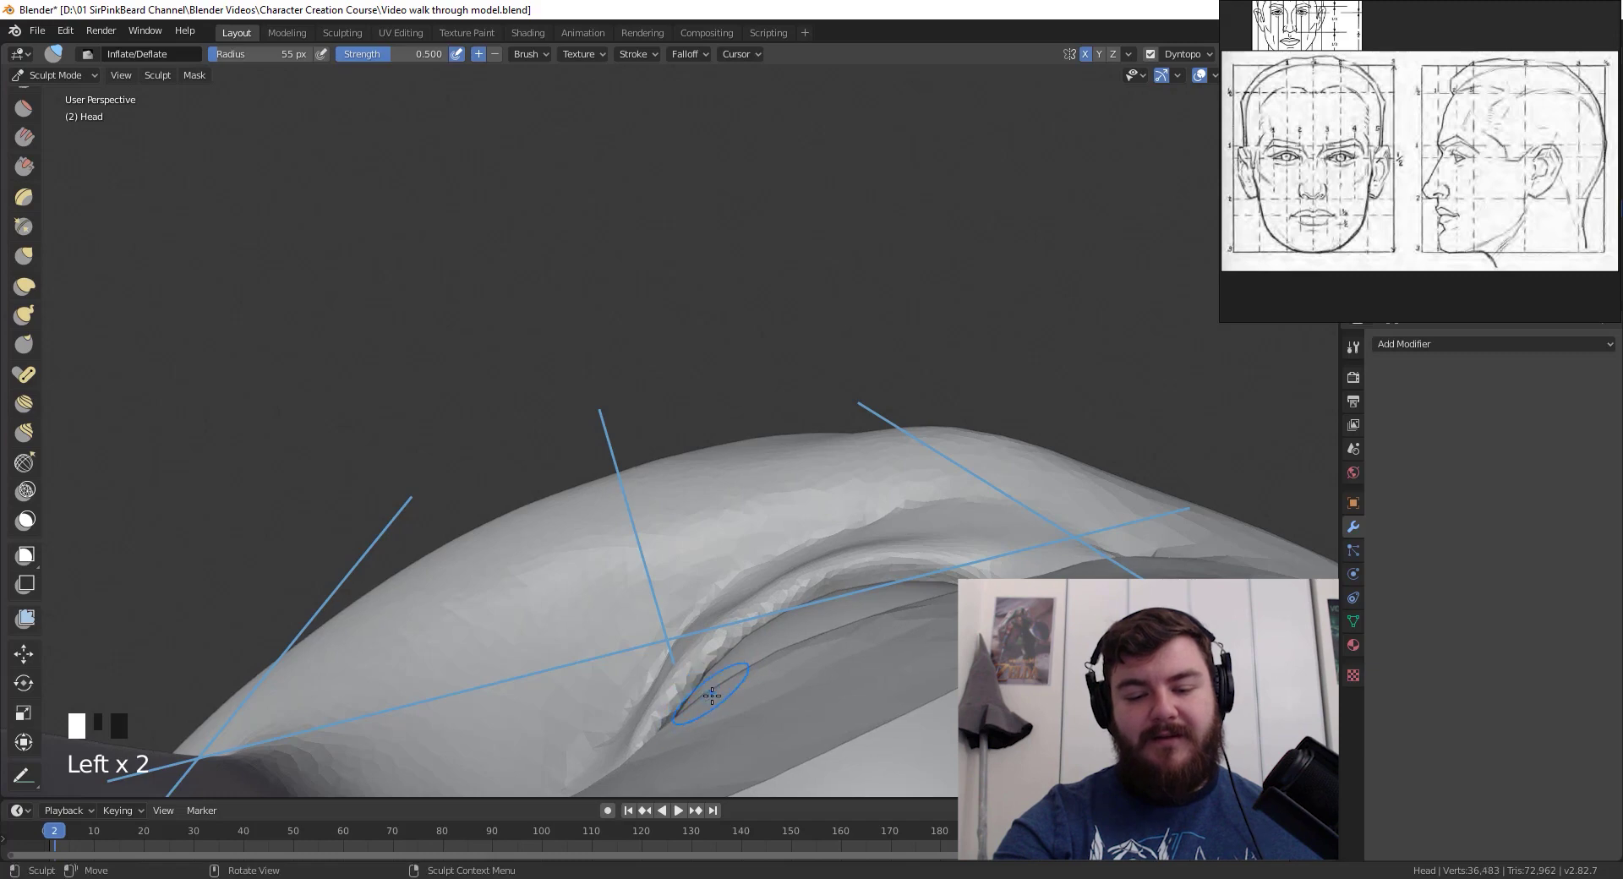
pyautogui.moveTo(712, 695); pyautogui.dragTo(688, 663, button='middle')
pyautogui.moveTo(688, 662)
pyautogui.mouseDown()
pyautogui.moveTo(619, 738)
pyautogui.moveTo(743, 616)
pyautogui.moveTo(882, 601)
pyautogui.mouseUp()
pyautogui.moveTo(882, 601); pyautogui.dragTo(888, 617, button='middle')
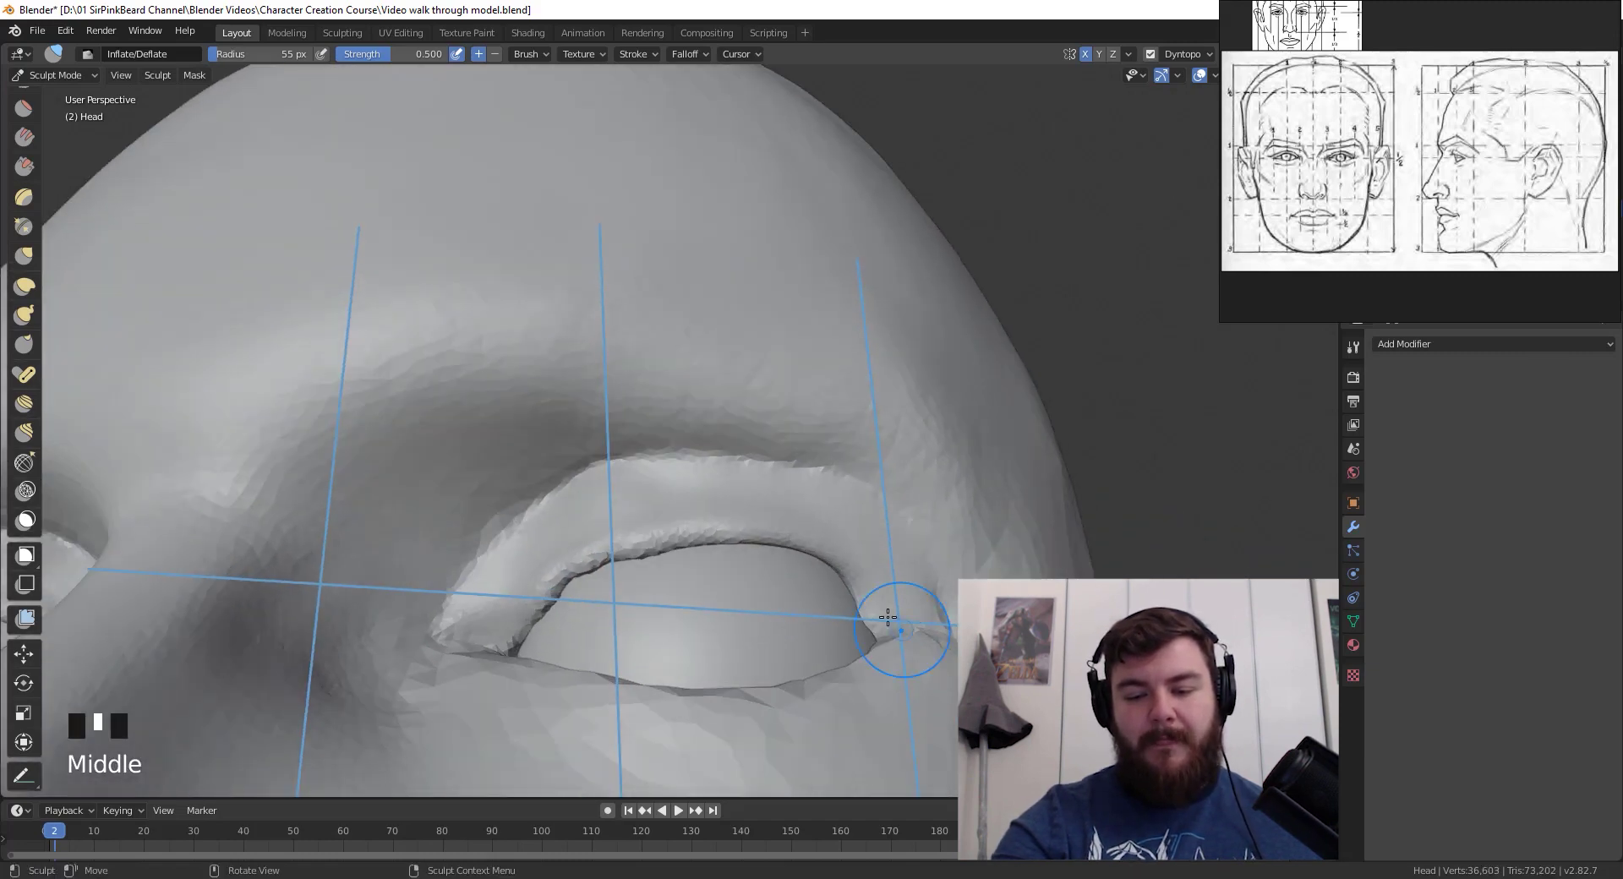
# - Extend the outer eye corner to the guideline with the Grab brush and smooth the upper eyelid's rim
pyautogui.press('g')
pyautogui.moveTo(860, 601); pyautogui.dragTo(903, 621)
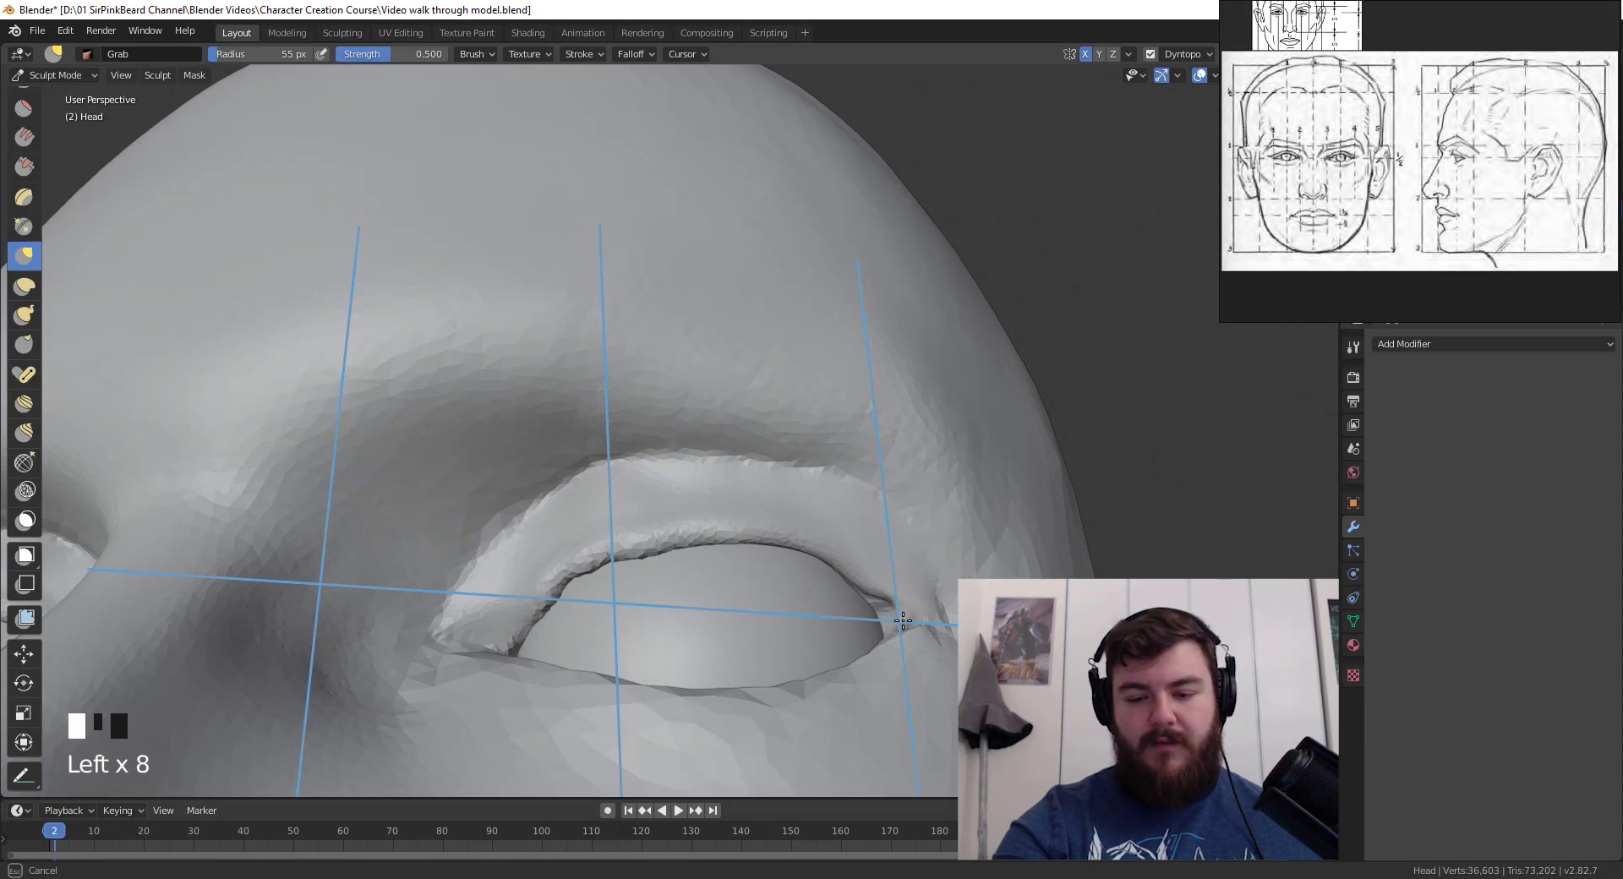
pyautogui.moveTo(879, 607); pyautogui.dragTo(551, 542, button='middle')
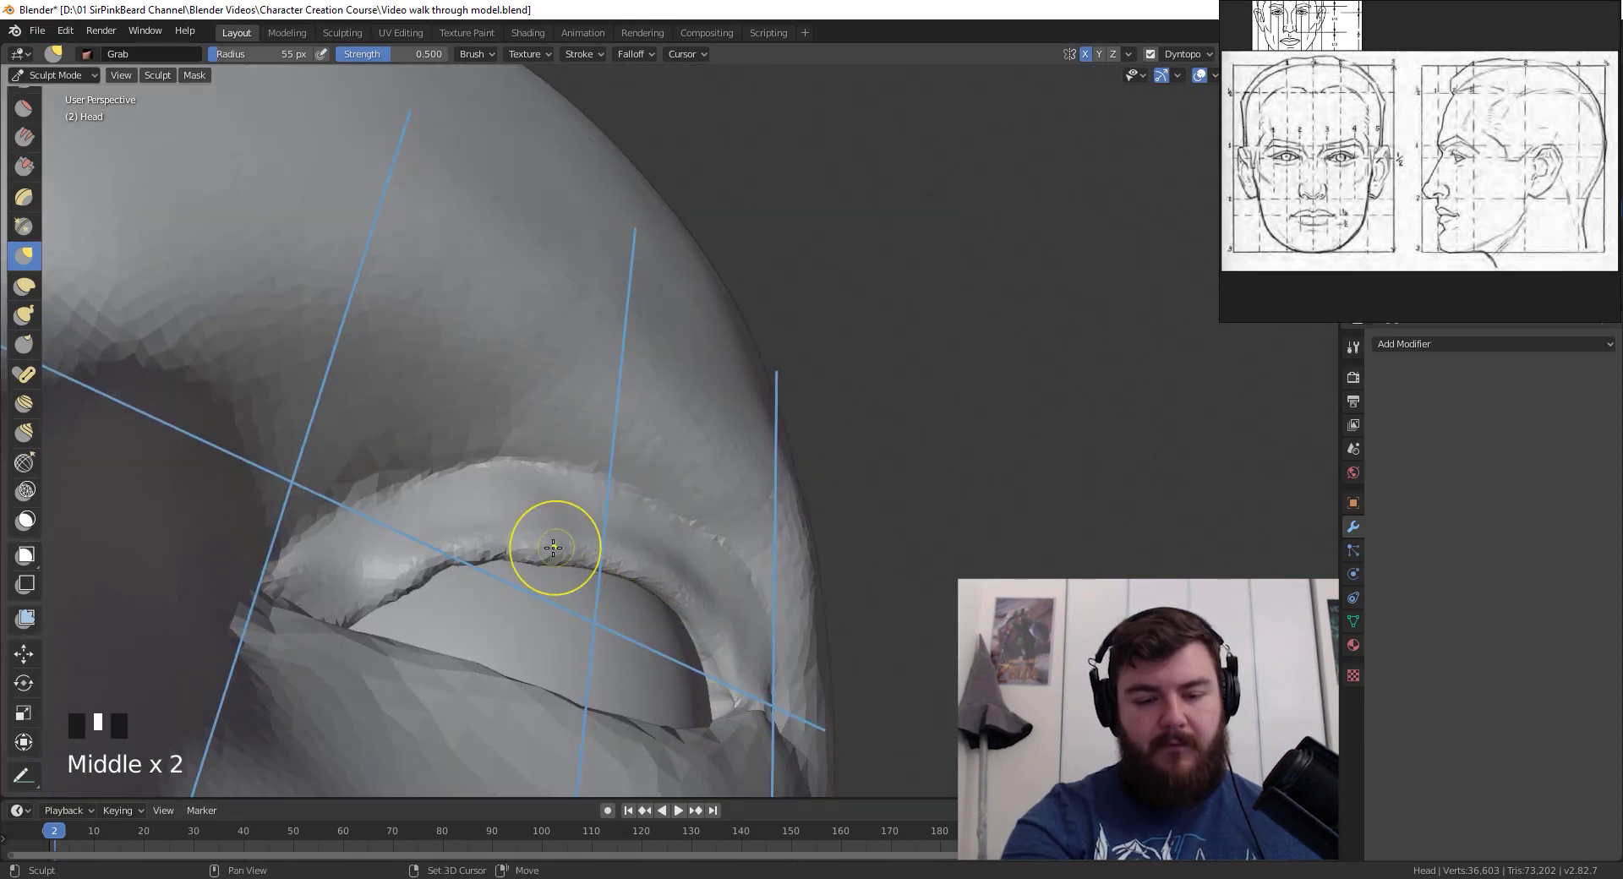
pyautogui.keyDown('shift'); pyautogui.moveTo(551, 543); pyautogui.dragTo(398, 595); pyautogui.keyUp('shift')
pyautogui.keyDown('shift'); pyautogui.moveTo(635, 576); pyautogui.dragTo(642, 582); pyautogui.keyUp('shift')
pyautogui.moveTo(643, 582); pyautogui.dragTo(550, 609, button='middle')
pyautogui.moveTo(549, 609)
pyautogui.keyDown('shift'); pyautogui.mouseDown(button='middle')
pyautogui.moveTo(914, 642)
pyautogui.moveTo(938, 638)
pyautogui.moveTo(966, 535)
pyautogui.mouseUp(button='middle'); pyautogui.keyUp('shift')
# - Carve a crease at the inner eye corner with the Crease brush at 35 px radius
pyautogui.hotkey('shift', 'c')
pyautogui.press('f')
pyautogui.click(888, 605)
pyautogui.moveTo(801, 525); pyautogui.dragTo(770, 482, button='middle')
pyautogui.moveTo(770, 482); pyautogui.dragTo(772, 478)
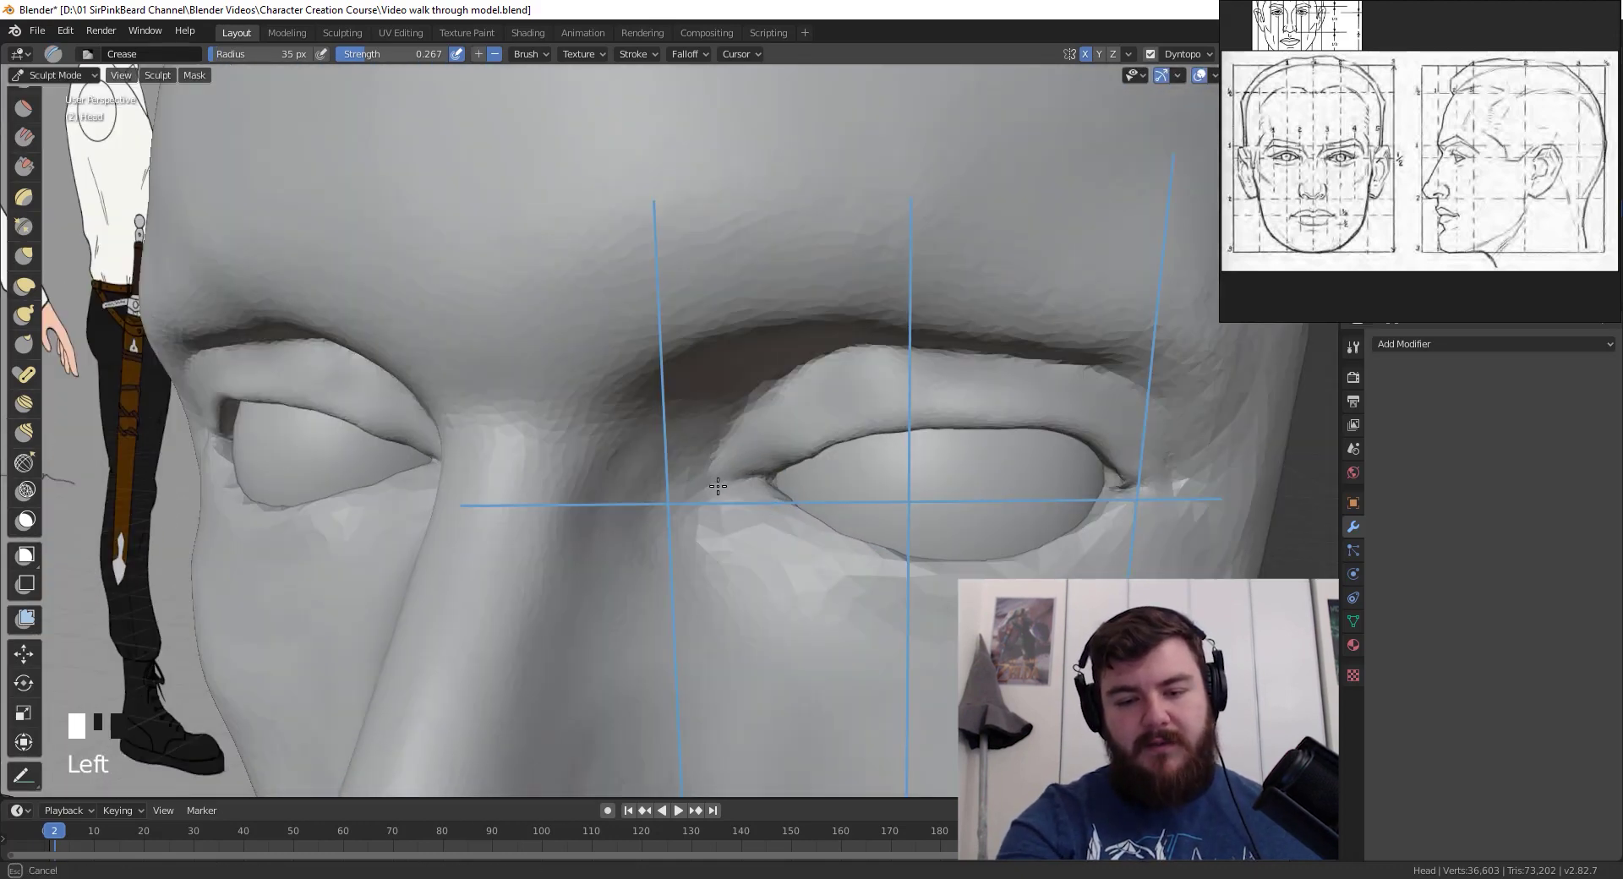
# - Shape the eyelid edges around the inner eye corner with the Grab brush at 50 px
pyautogui.press('g')
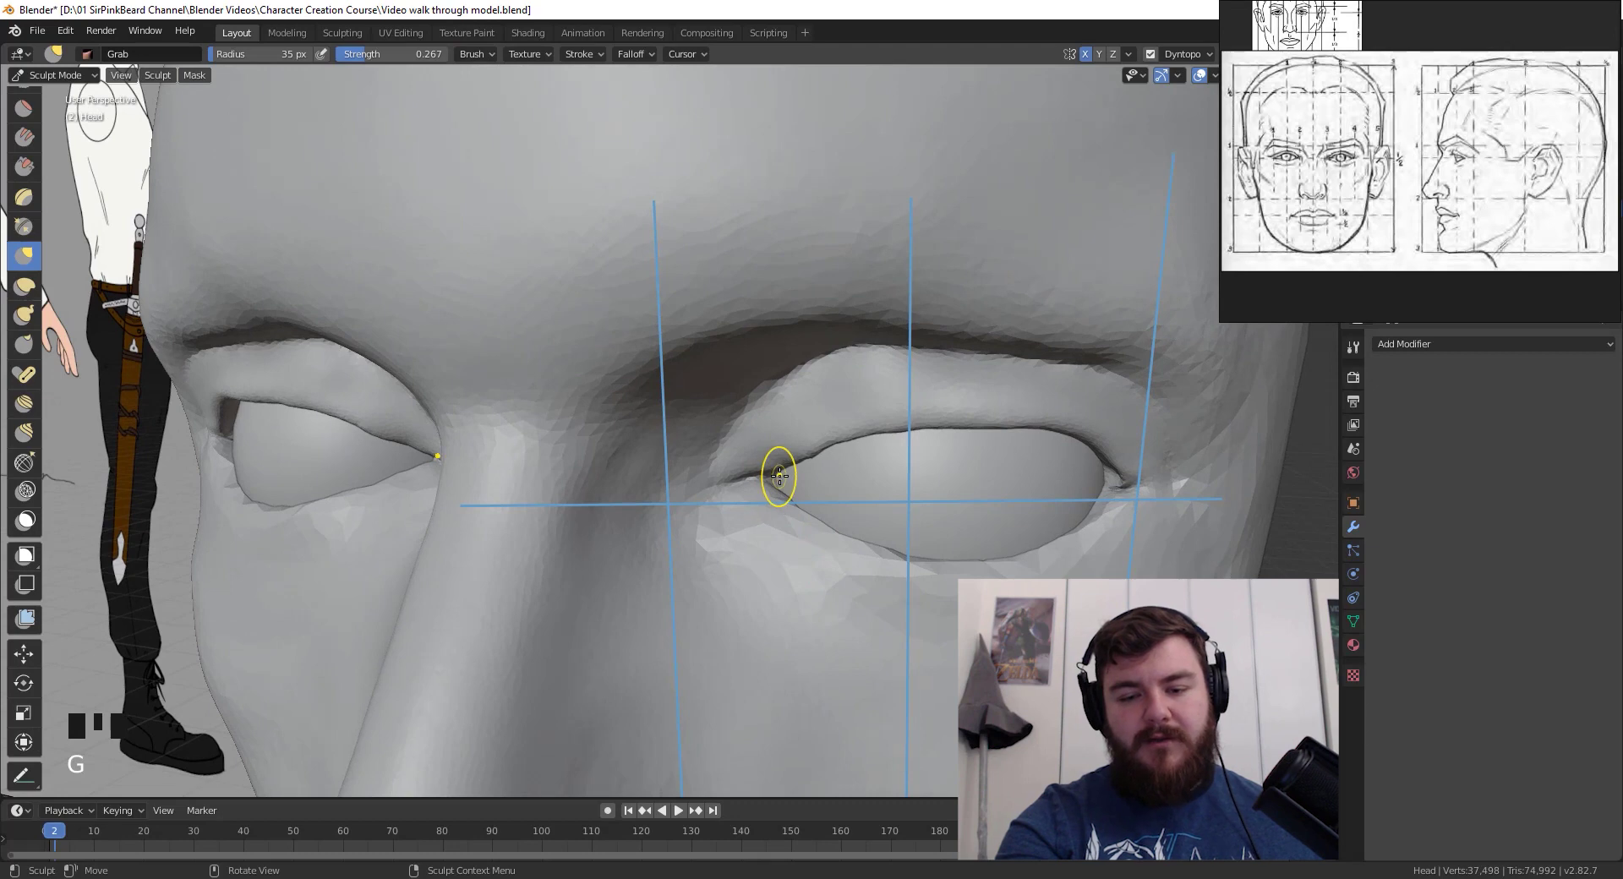
pyautogui.press('f')
pyautogui.click(791, 481)
pyautogui.moveTo(786, 478); pyautogui.dragTo(779, 461)
pyautogui.moveTo(779, 463); pyautogui.dragTo(776, 456)
pyautogui.moveTo(775, 458); pyautogui.dragTo(803, 447)
pyautogui.click(774, 453)
pyautogui.click(776, 455)
pyautogui.click(809, 457)
pyautogui.click(802, 449)
pyautogui.click(799, 453)
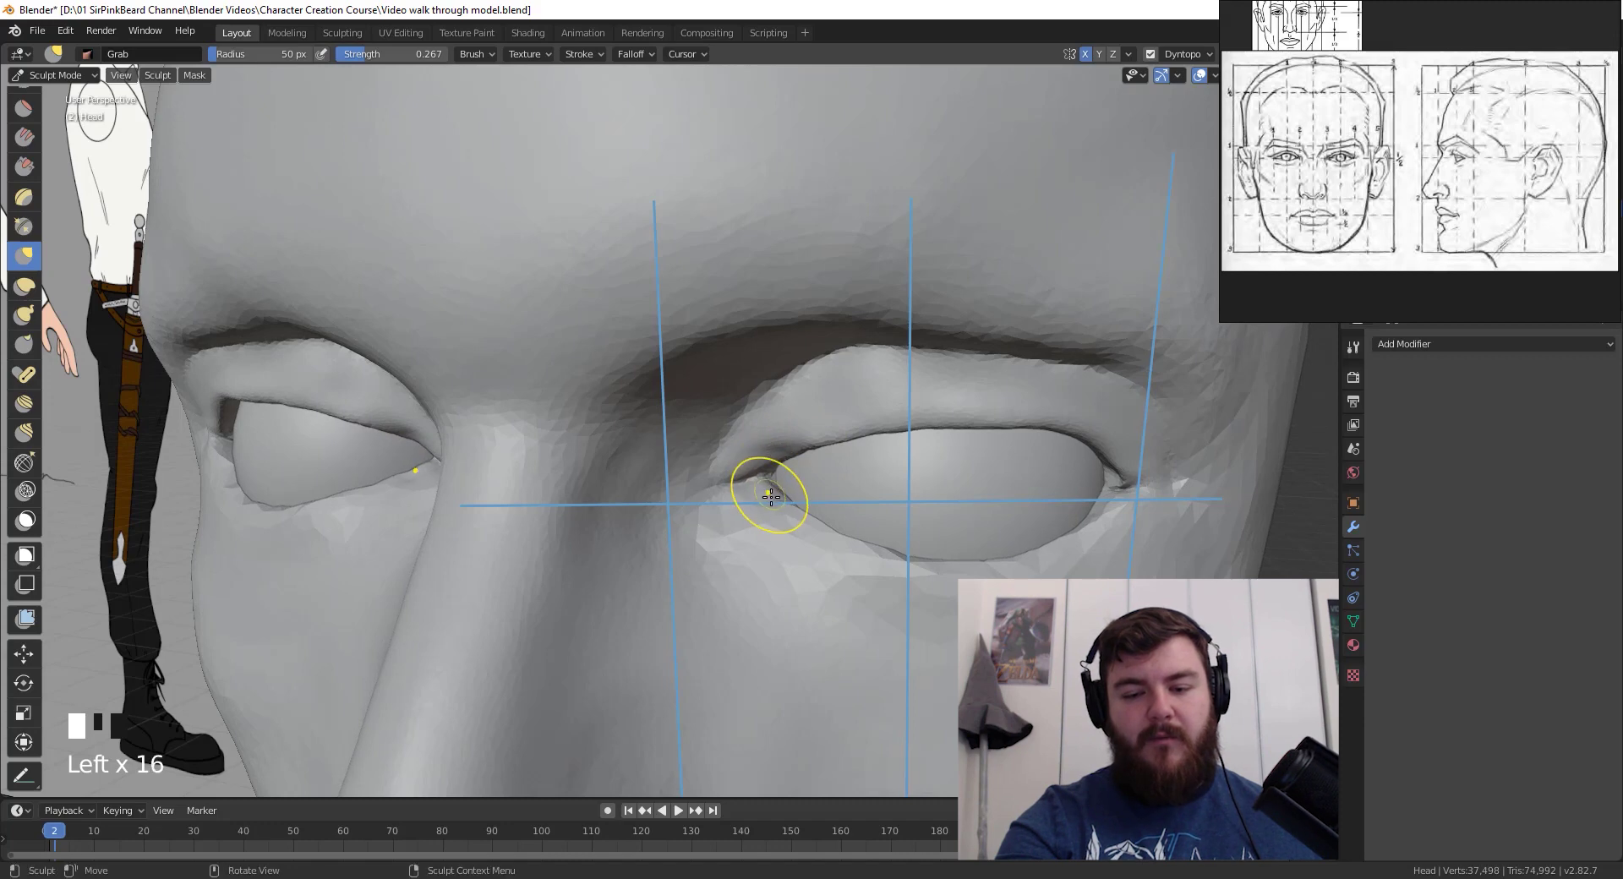
# - Form the tear duct at the inner eye corner with the Grab and Crease brushes and smooth it
pyautogui.moveTo(785, 513); pyautogui.dragTo(748, 503, button='middle')
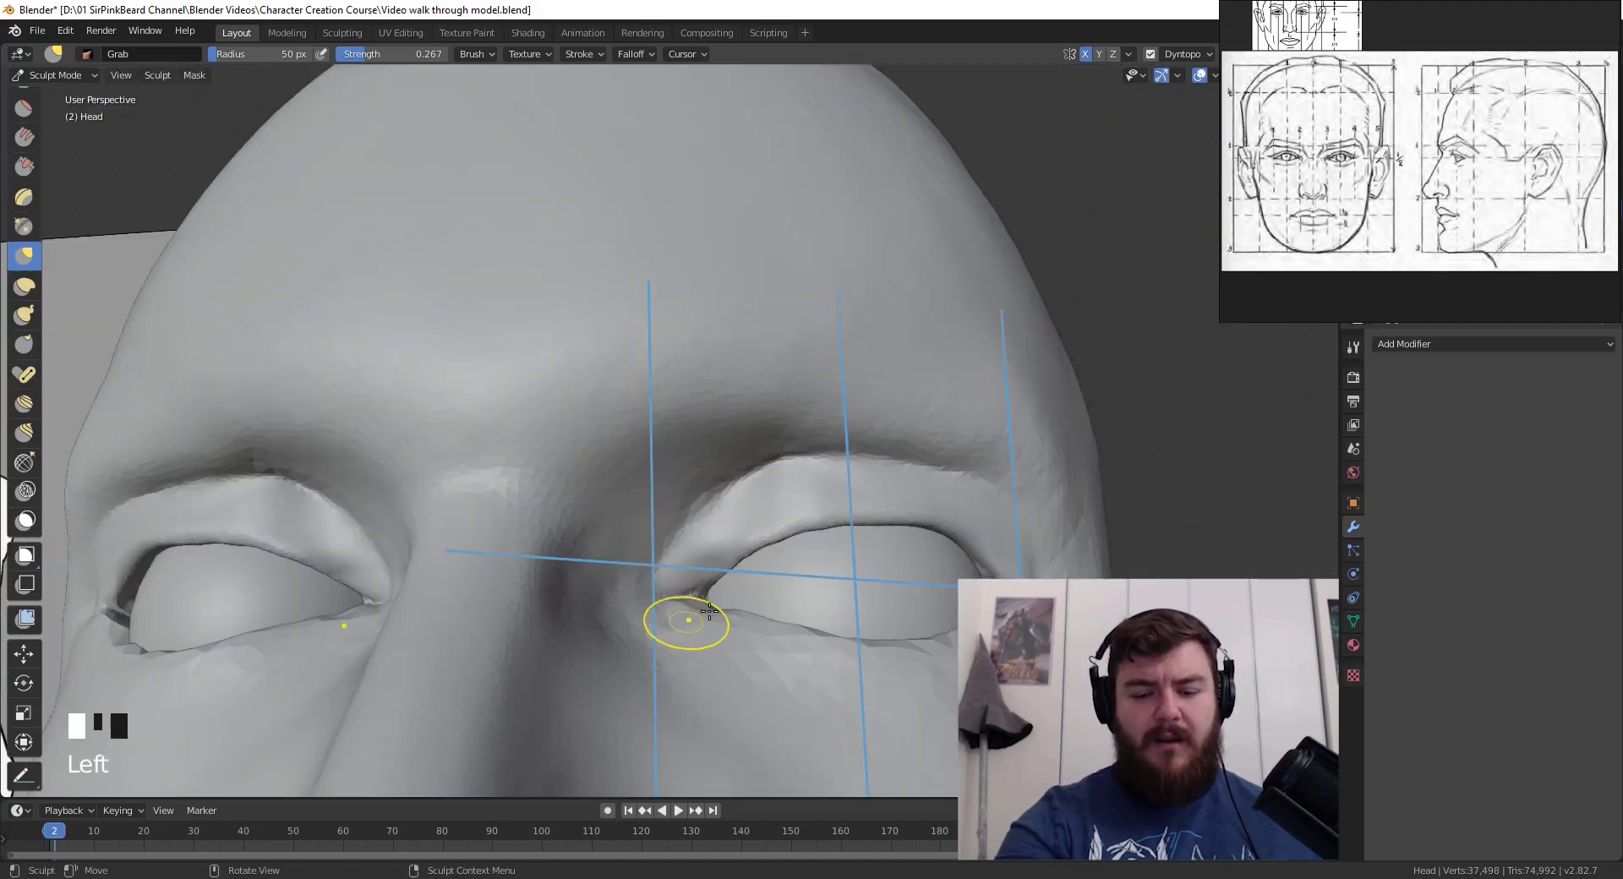
pyautogui.moveTo(709, 611); pyautogui.dragTo(682, 577)
pyautogui.press('d')
pyautogui.press('d')
pyautogui.press('d')
pyautogui.press('d')
pyautogui.moveTo(728, 629); pyautogui.dragTo(745, 620, button='middle')
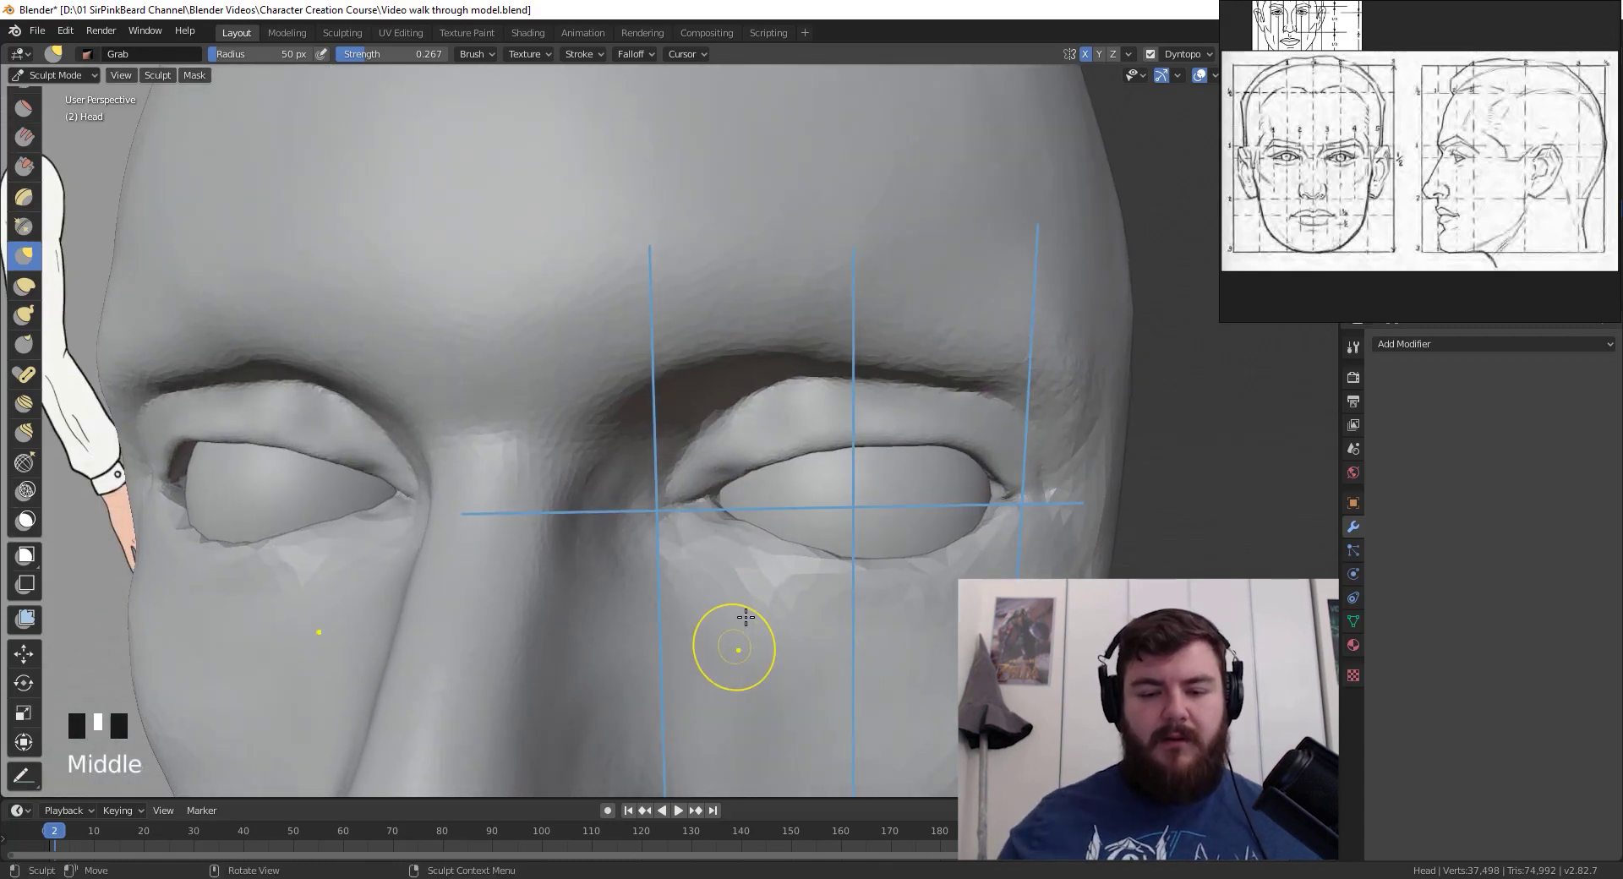
pyautogui.moveTo(723, 493); pyautogui.dragTo(709, 506)
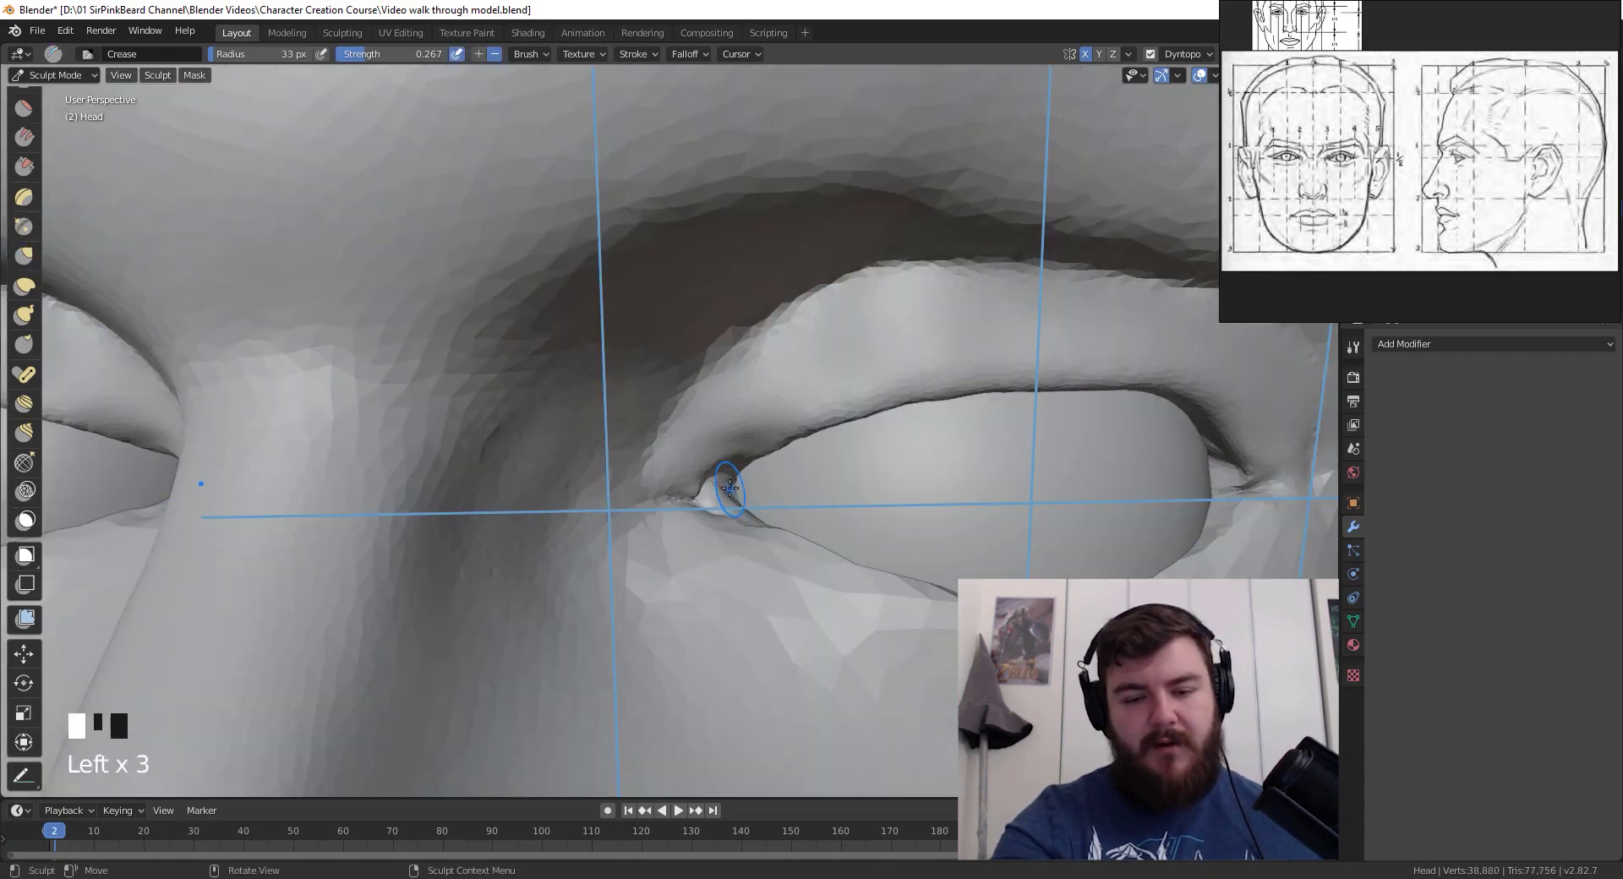
pyautogui.press('g')
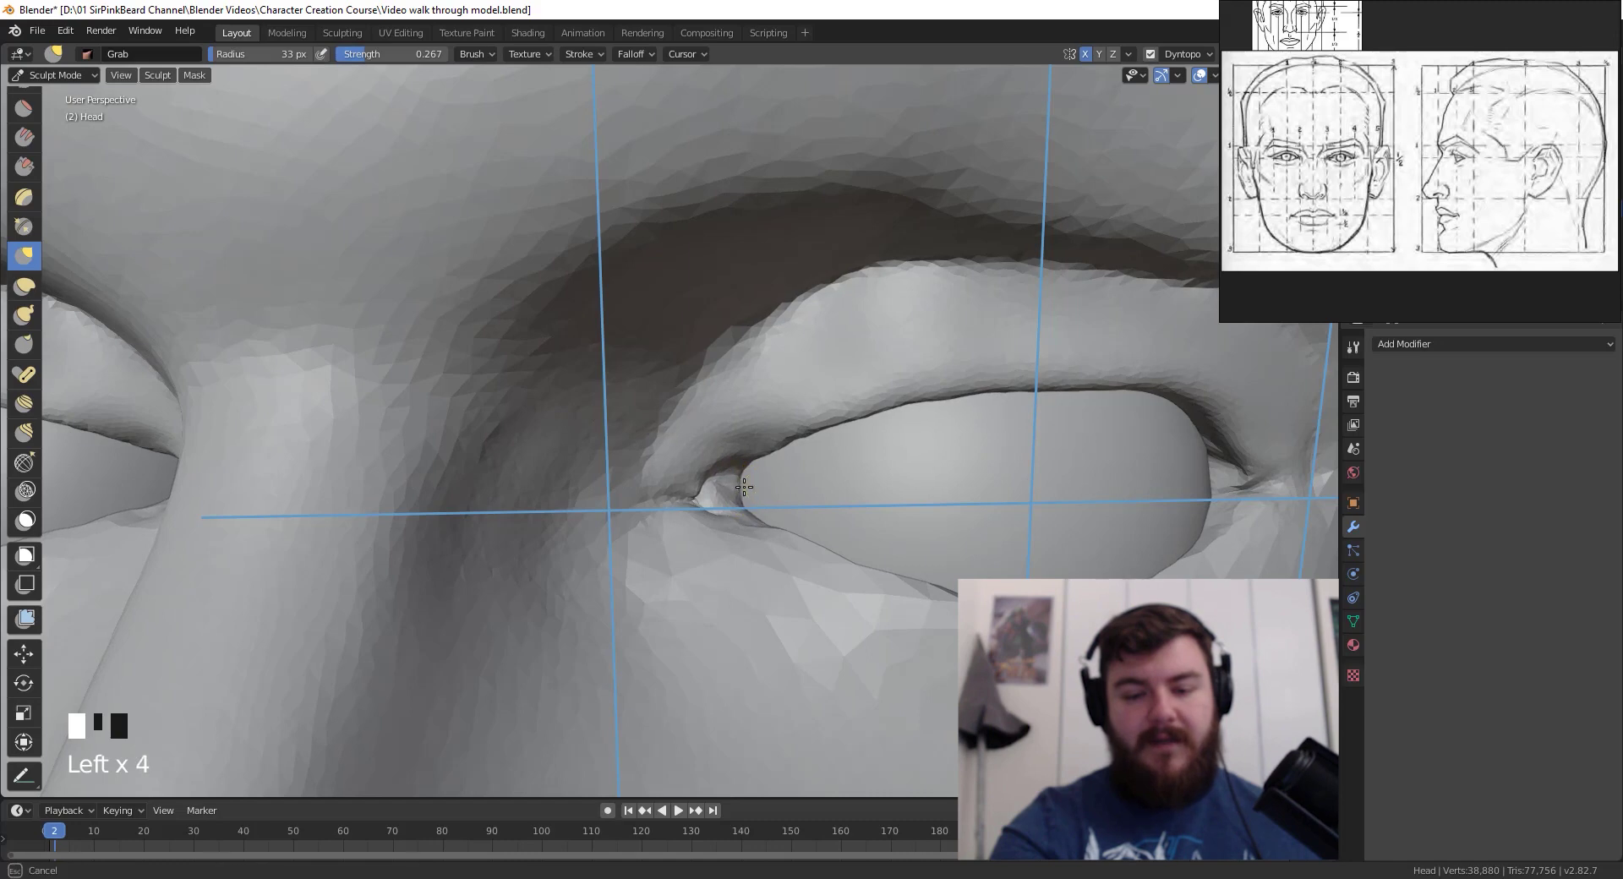
pyautogui.keyDown('shift'); pyautogui.moveTo(734, 492); pyautogui.dragTo(679, 494); pyautogui.keyUp('shift')
# - Deepen the inner corner and the fold above the upper eyelid with the Crease brush at 33 px
pyautogui.hotkey('shift', 'c')
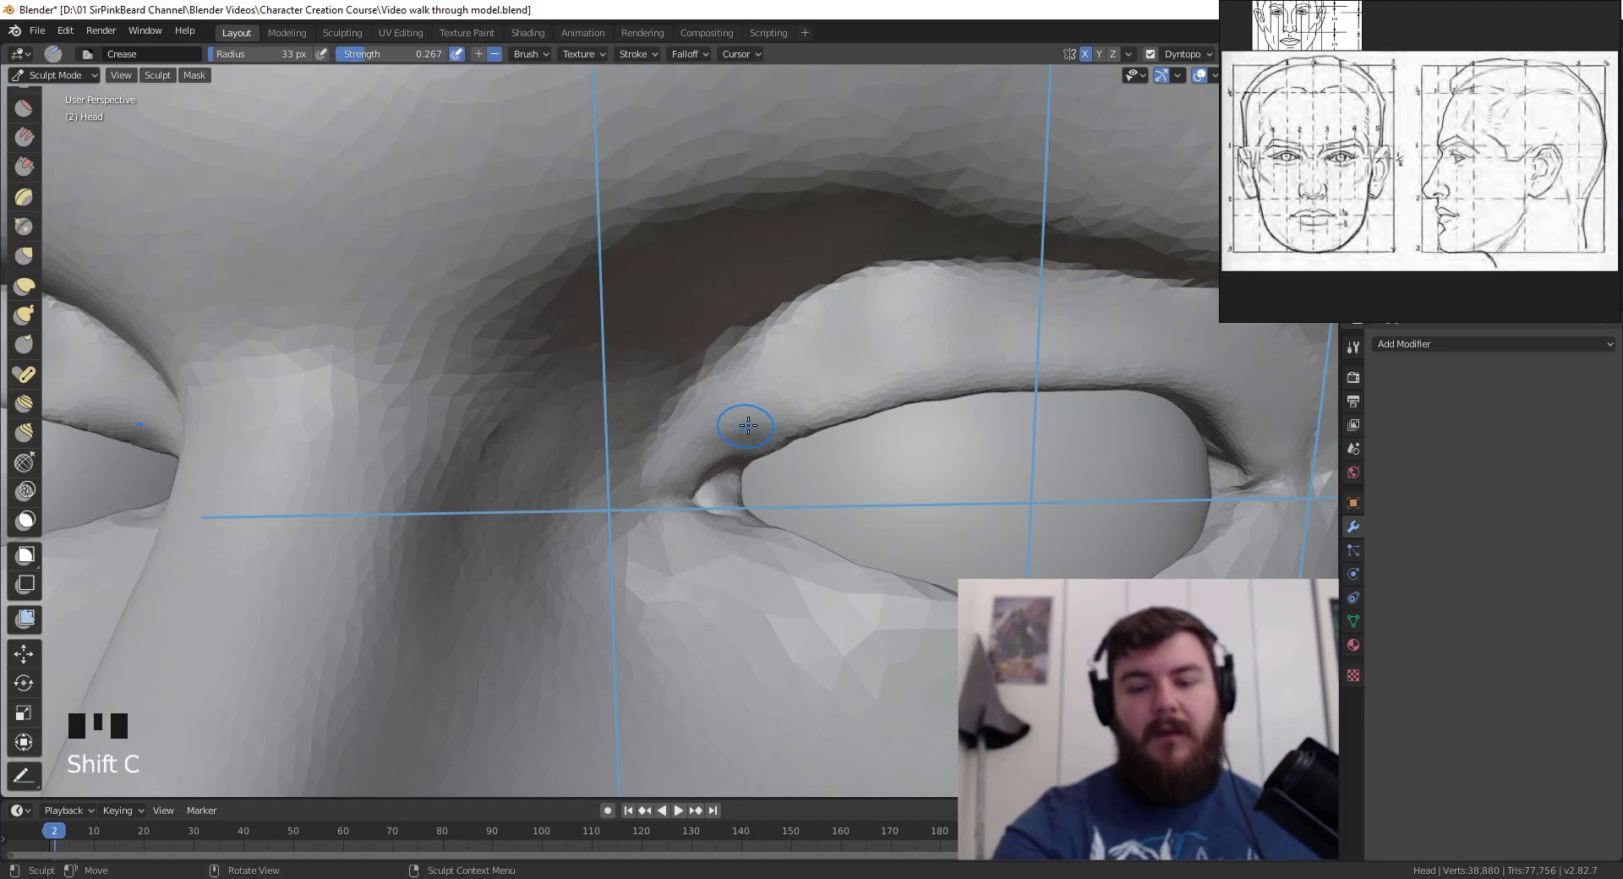
pyautogui.moveTo(743, 423); pyautogui.dragTo(763, 387, button='middle')
pyautogui.moveTo(849, 395); pyautogui.dragTo(690, 519)
pyautogui.moveTo(689, 519); pyautogui.dragTo(740, 472)
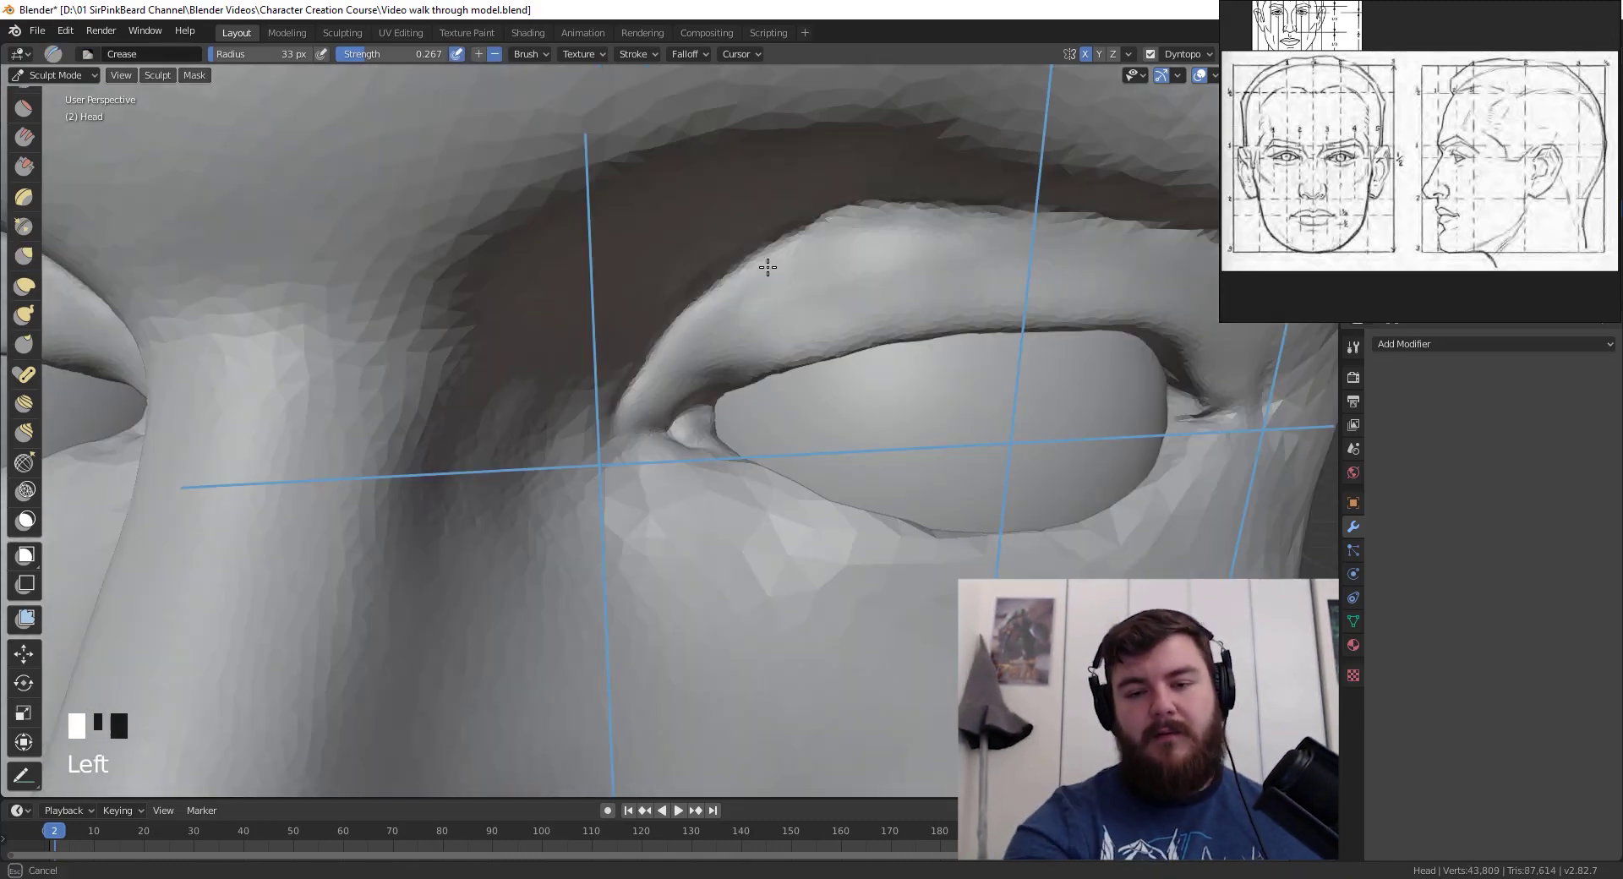
pyautogui.moveTo(852, 221)
pyautogui.mouseDown()
pyautogui.moveTo(807, 227)
pyautogui.moveTo(706, 294)
pyautogui.mouseUp()
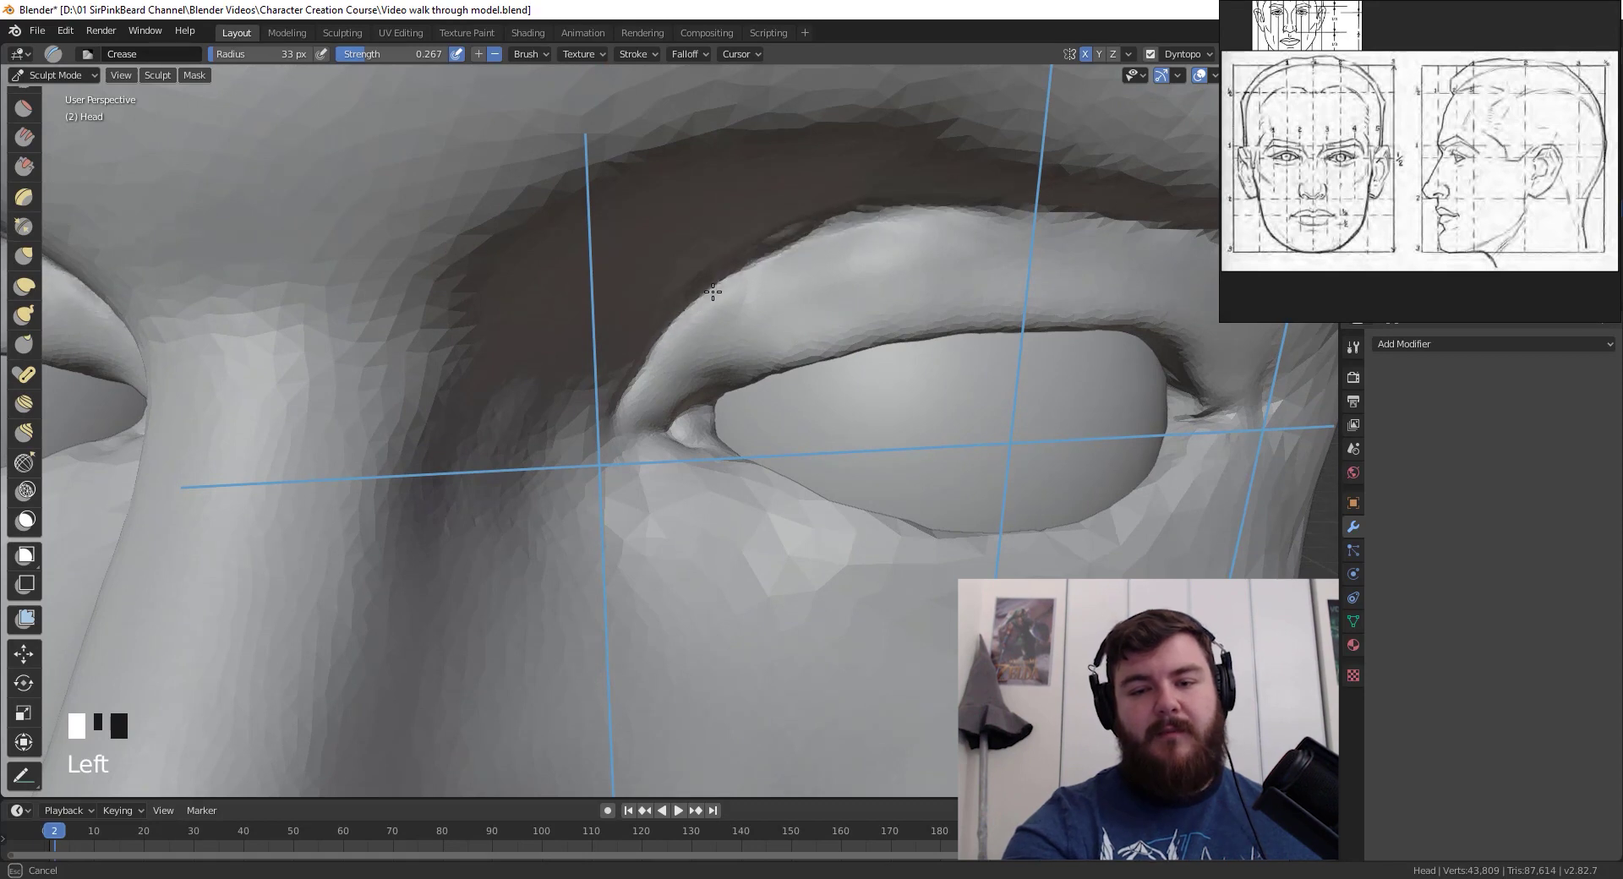
pyautogui.moveTo(1099, 456); pyautogui.dragTo(1155, 513, button='middle')
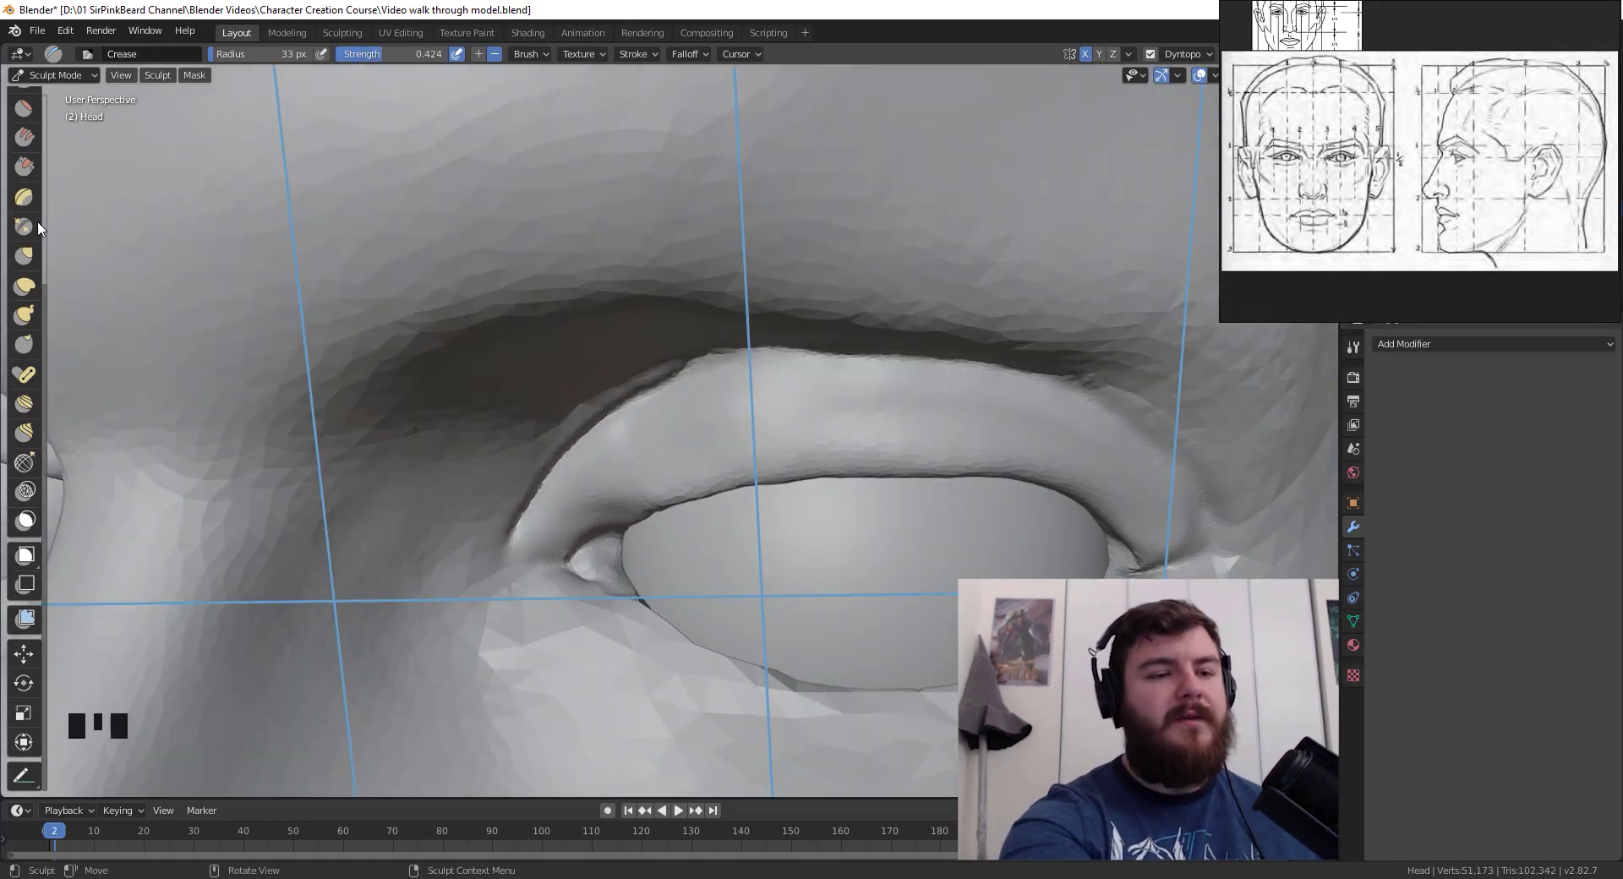
# - Flatten the surface of the upper eyelid out to the outer corner with the Scrape/Peaks brush
pyautogui.moveTo(30, 190); pyautogui.dragTo(29, 283, button='middle')
pyautogui.click(24, 258)
pyautogui.moveTo(712, 438); pyautogui.dragTo(700, 414)
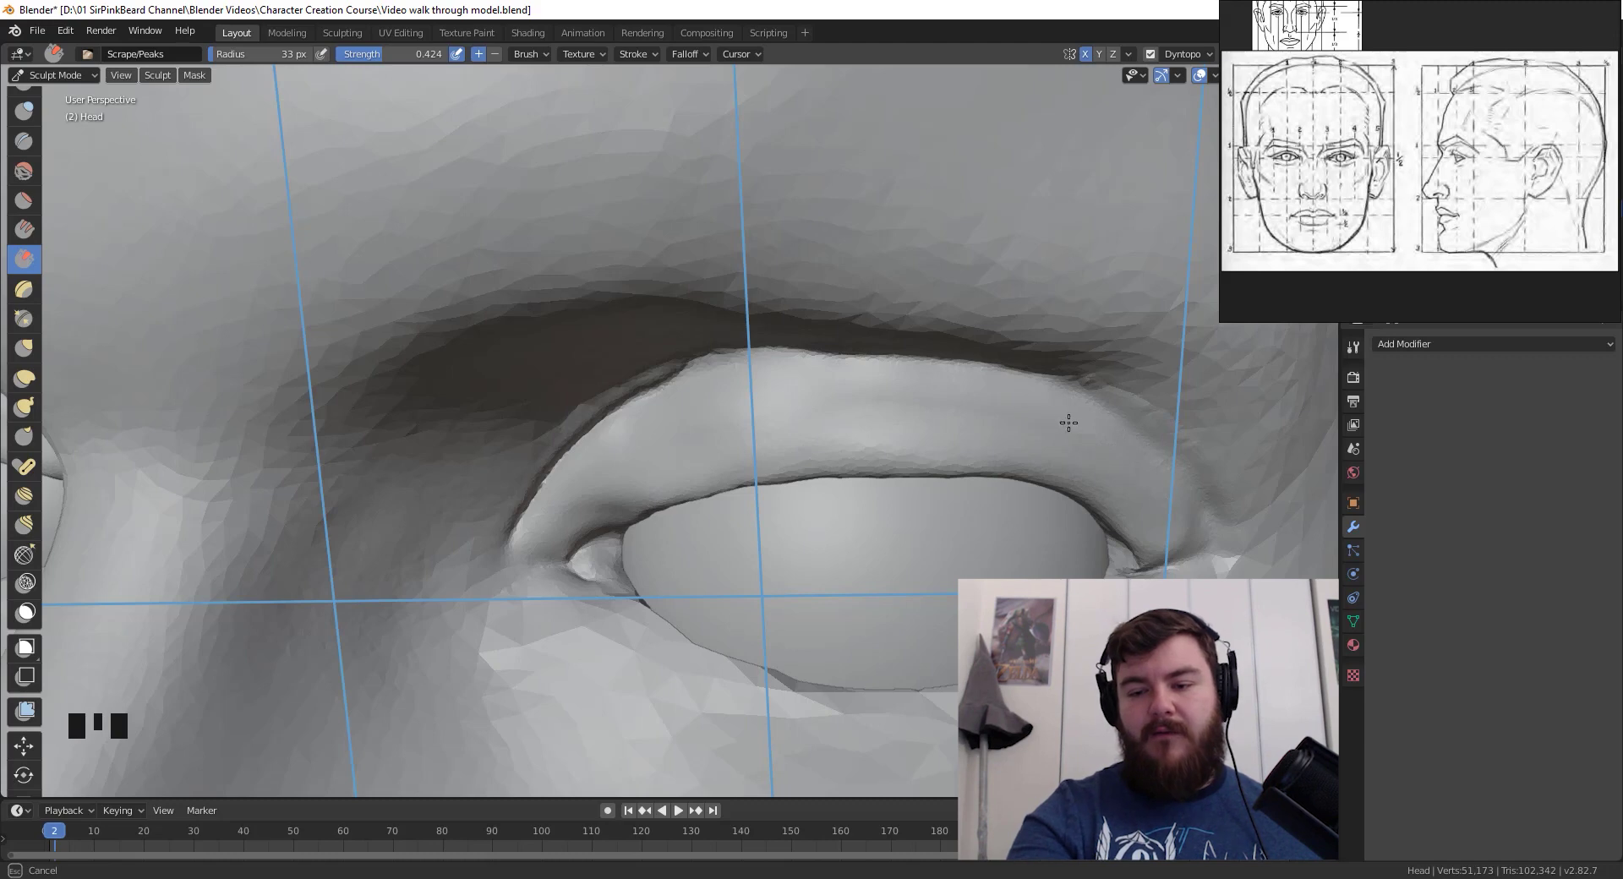
pyautogui.moveTo(1103, 432); pyautogui.dragTo(1216, 551)
# - Crease the upper eyelid fold toward the inner corner and smooth the fold across to the outer side
pyautogui.scroll(-9, 1203, 553)
pyautogui.keyDown('shift'); pyautogui.moveTo(818, 579); pyautogui.dragTo(869, 561, button='middle'); pyautogui.keyUp('shift')
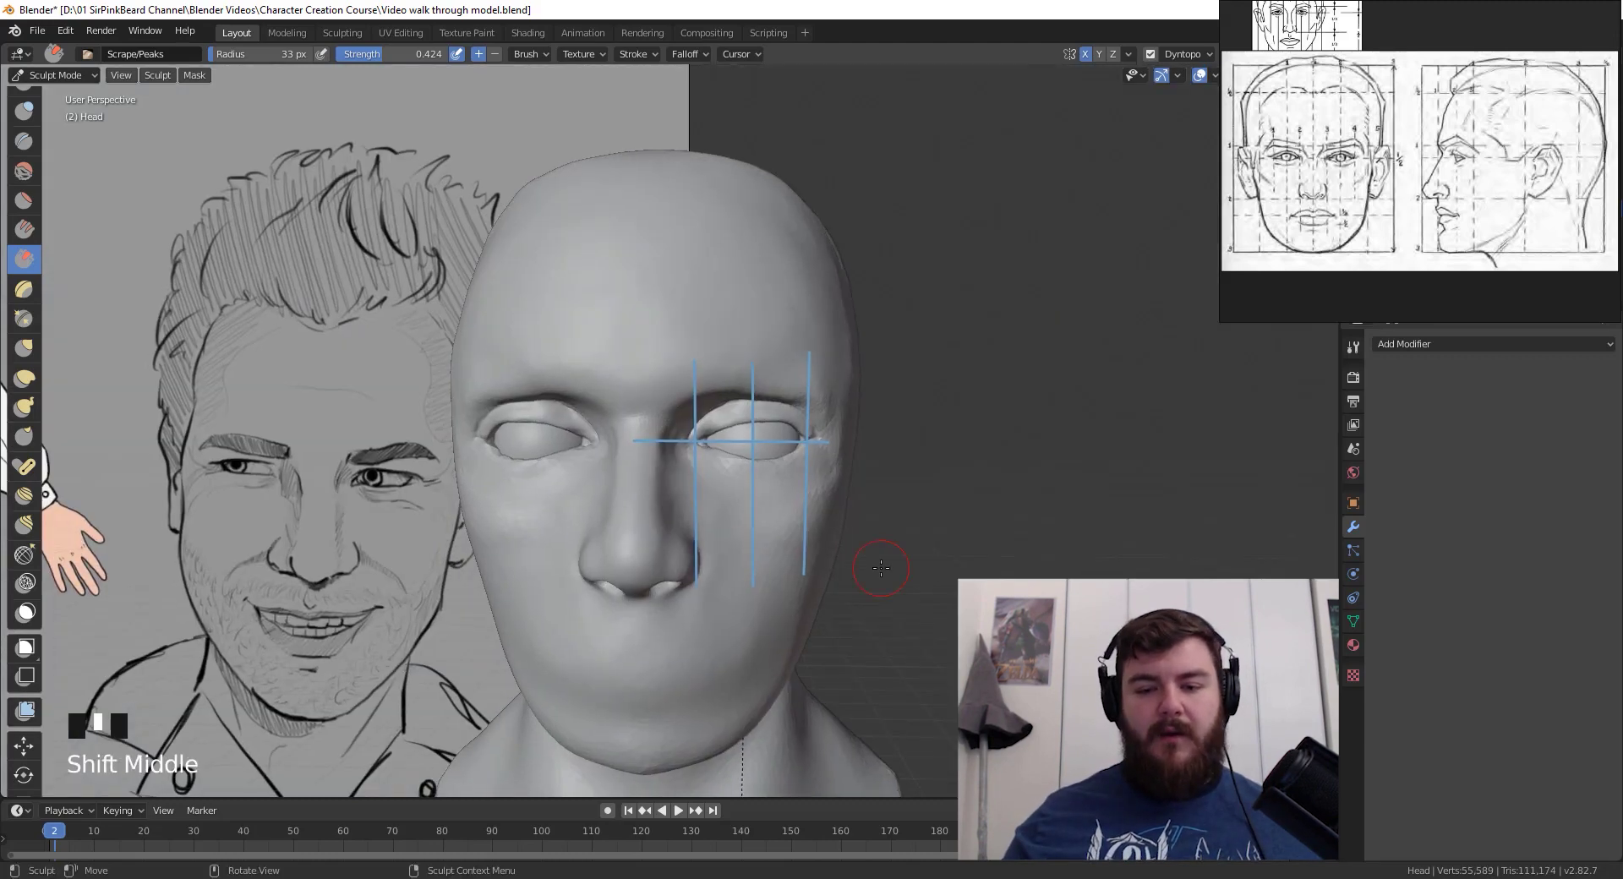
pyautogui.scroll(2, 867, 567)
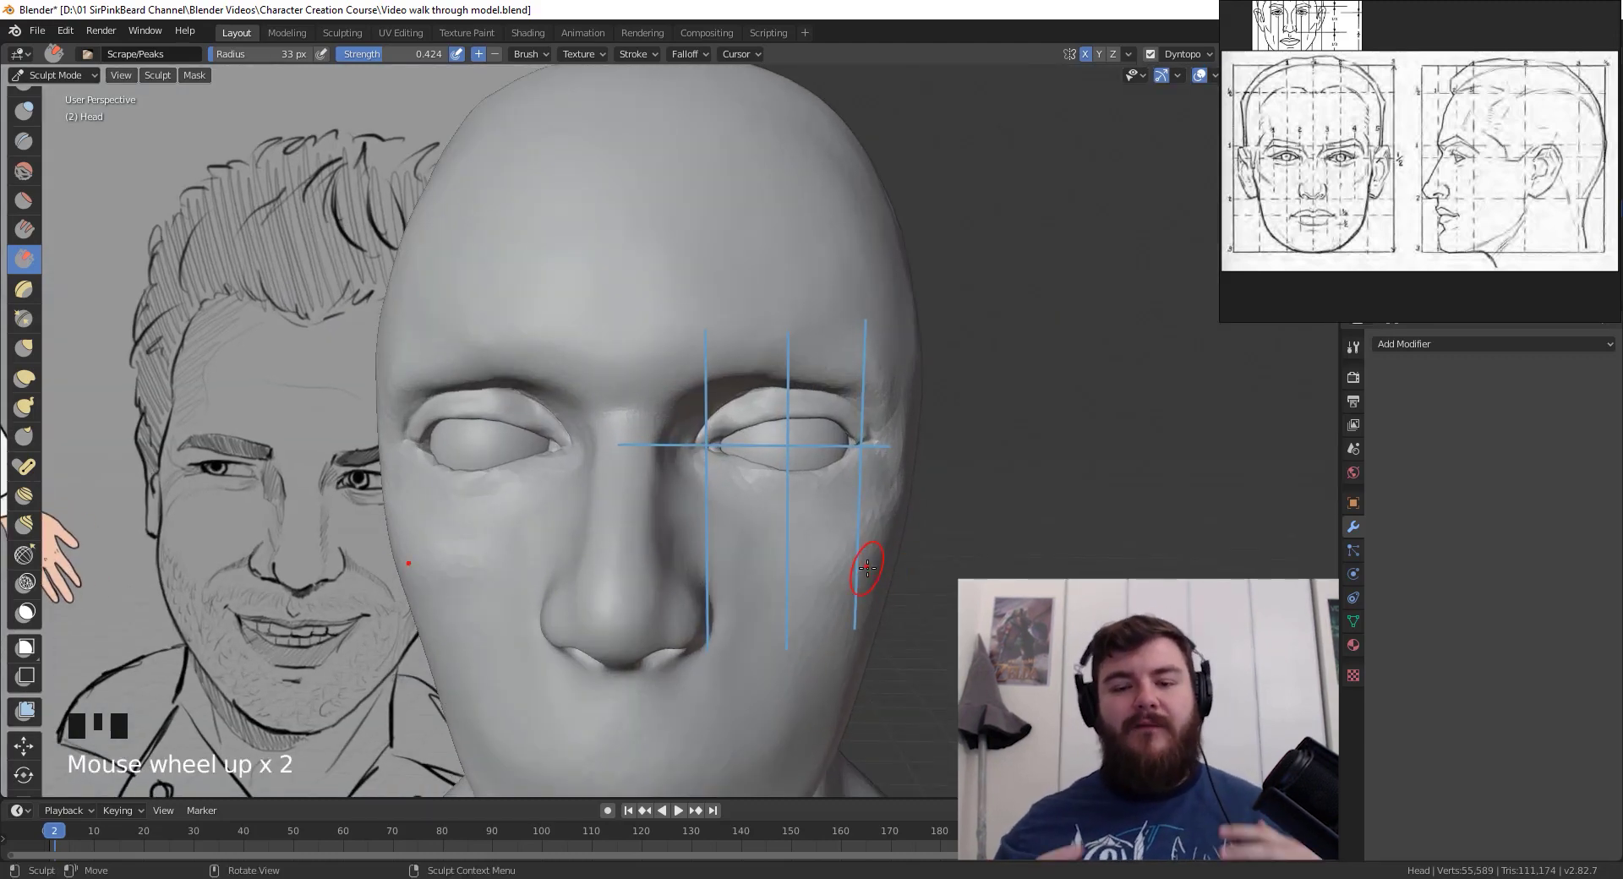
pyautogui.scroll(-3, 1147, 515)
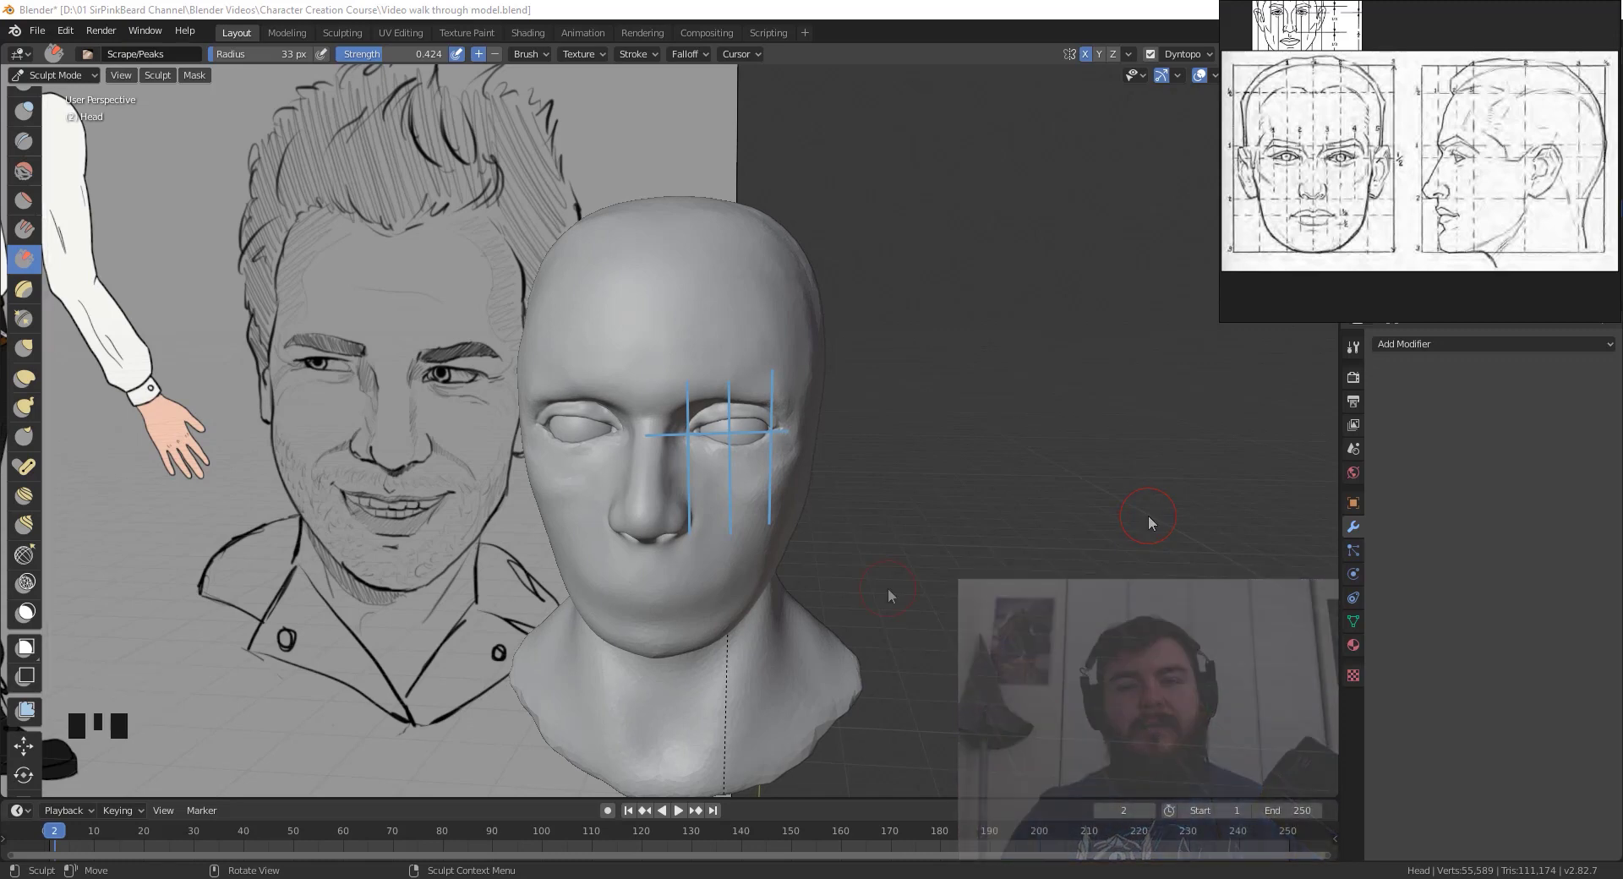
pyautogui.moveTo(1147, 514); pyautogui.dragTo(867, 575, button='middle')
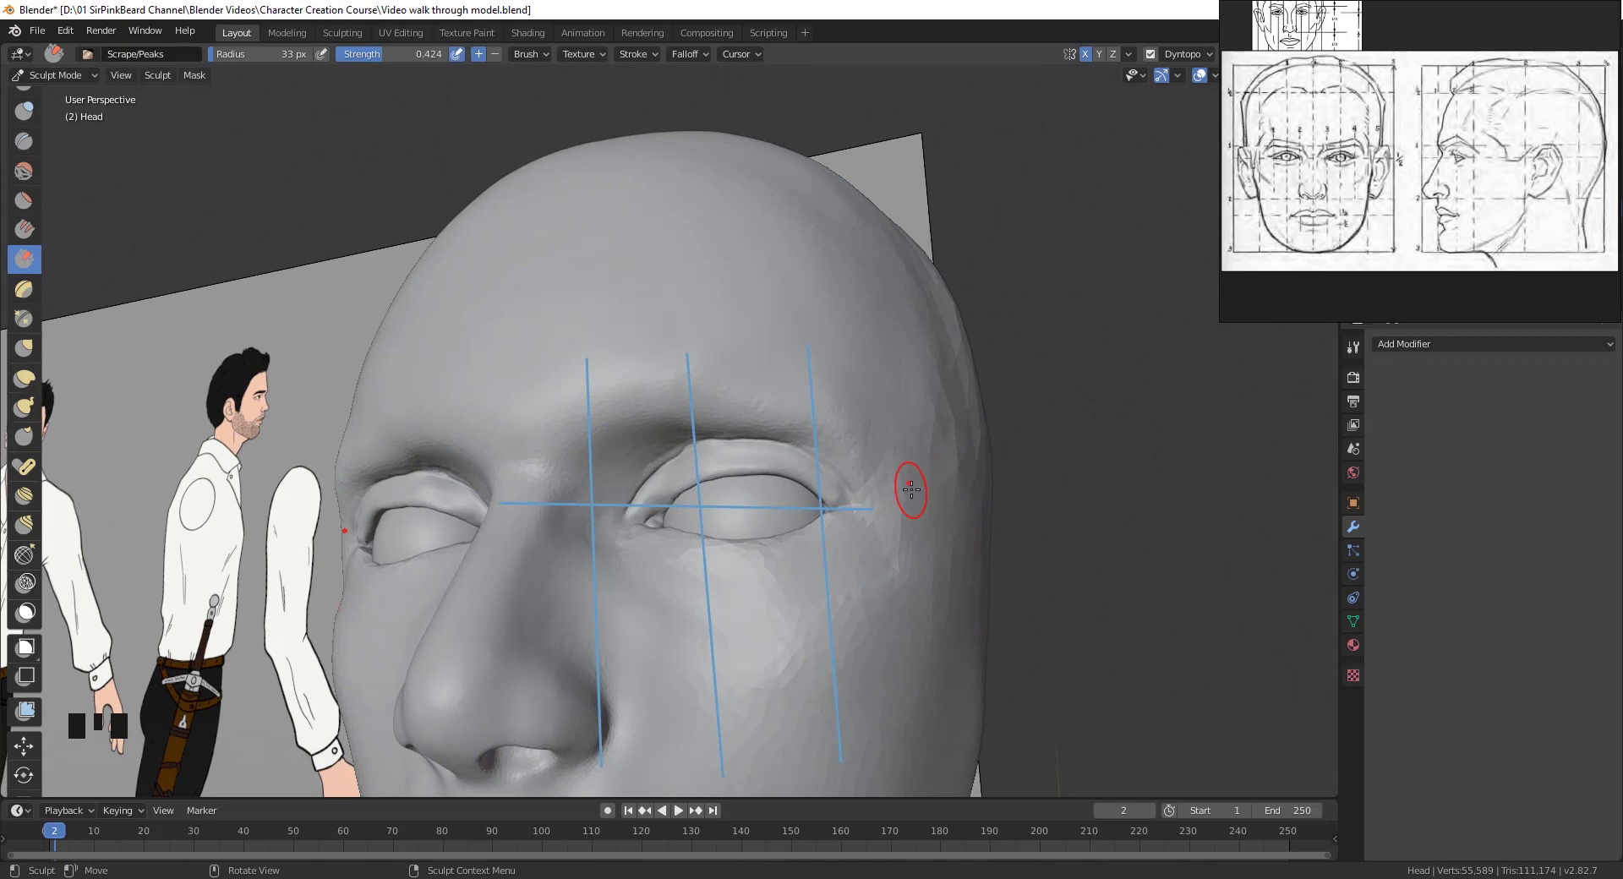
pyautogui.scroll(4, 730, 484)
pyautogui.hotkey('shift', 'c')
pyautogui.moveTo(752, 406); pyautogui.dragTo(568, 499)
pyautogui.keyDown('shift'); pyautogui.moveTo(574, 495); pyautogui.dragTo(655, 422); pyautogui.keyUp('shift')
pyautogui.keyDown('shift'); pyautogui.moveTo(676, 410); pyautogui.dragTo(884, 434); pyautogui.keyUp('shift')
# - Fill the hollow between the brow and the inner half of the upper eyelid with a resized Clay Strips brush
pyautogui.scroll(4, 25, 220)
pyautogui.click(25, 195)
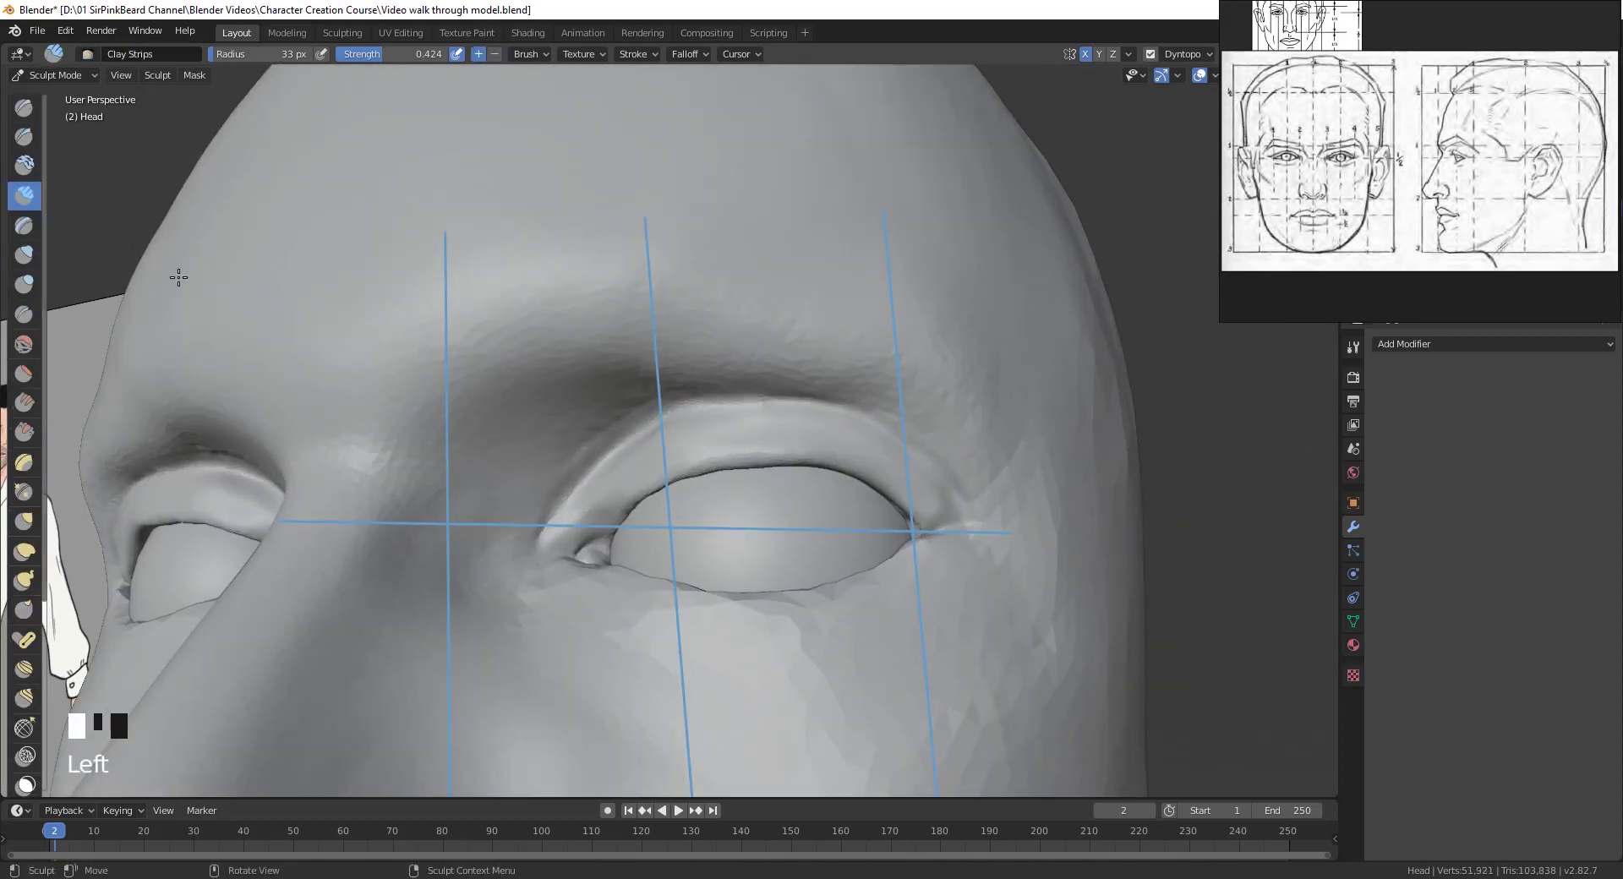
pyautogui.press('f')
pyautogui.click(194, 277)
pyautogui.moveTo(668, 381)
pyautogui.mouseDown()
pyautogui.moveTo(583, 418)
pyautogui.moveTo(499, 422)
pyautogui.mouseUp()
pyautogui.moveTo(583, 406); pyautogui.dragTo(482, 448)
pyautogui.moveTo(558, 431)
pyautogui.mouseDown()
pyautogui.moveTo(494, 464)
pyautogui.moveTo(626, 397)
pyautogui.moveTo(596, 438)
pyautogui.moveTo(521, 386)
pyautogui.mouseUp()
# - Build up the outer brow and the area above the upper eyelid with Clay Strips and smooth the strokes
pyautogui.moveTo(806, 221)
pyautogui.keyDown('shift'); pyautogui.mouseDown(button='middle')
pyautogui.moveTo(1014, 623)
pyautogui.moveTo(1039, 496)
pyautogui.moveTo(797, 373)
pyautogui.mouseUp(button='middle'); pyautogui.keyUp('shift')
pyautogui.moveTo(853, 296); pyautogui.dragTo(971, 397)
pyautogui.moveTo(811, 330); pyautogui.dragTo(947, 473)
pyautogui.moveTo(794, 380)
pyautogui.mouseDown()
pyautogui.moveTo(980, 459)
pyautogui.moveTo(955, 558)
pyautogui.mouseUp()
pyautogui.moveTo(1006, 558); pyautogui.dragTo(947, 363)
pyautogui.moveTo(913, 321)
pyautogui.mouseDown()
pyautogui.moveTo(989, 398)
pyautogui.moveTo(972, 482)
pyautogui.mouseUp()
pyautogui.keyDown('shift'); pyautogui.moveTo(803, 401); pyautogui.dragTo(921, 558); pyautogui.keyUp('shift')
pyautogui.moveTo(795, 397)
pyautogui.mouseDown()
pyautogui.moveTo(629, 368)
pyautogui.moveTo(617, 338)
pyautogui.moveTo(811, 380)
pyautogui.mouseUp()
pyautogui.moveTo(591, 296); pyautogui.dragTo(837, 330)
pyautogui.moveTo(769, 389)
pyautogui.mouseDown()
pyautogui.moveTo(566, 355)
pyautogui.moveTo(516, 405)
pyautogui.mouseUp()
pyautogui.keyDown('shift'); pyautogui.moveTo(761, 405); pyautogui.dragTo(549, 392); pyautogui.keyUp('shift')
# - Redefine the upper eyelid fold down to the inner corner with the Crease brush and smooth its ends
pyautogui.hotkey('shift', 'c')
pyautogui.moveTo(845, 469)
pyautogui.mouseDown()
pyautogui.moveTo(815, 453)
pyautogui.moveTo(474, 448)
pyautogui.mouseUp()
pyautogui.moveTo(836, 457)
pyautogui.mouseDown()
pyautogui.moveTo(535, 426)
pyautogui.moveTo(381, 549)
pyautogui.mouseUp()
pyautogui.moveTo(507, 443); pyautogui.dragTo(364, 575)
pyautogui.moveTo(406, 511)
pyautogui.keyDown('shift'); pyautogui.mouseDown()
pyautogui.moveTo(522, 404)
pyautogui.moveTo(380, 541)
pyautogui.mouseUp(); pyautogui.keyUp('shift')
pyautogui.keyDown('shift'); pyautogui.moveTo(473, 448); pyautogui.dragTo(372, 550); pyautogui.keyUp('shift')
pyautogui.keyDown('shift'); pyautogui.moveTo(824, 433); pyautogui.dragTo(854, 461); pyautogui.keyUp('shift')
# - Reposition the lower lid near the outer eye corner with the Grab brush at 78 px and smooth the upper eyelid
pyautogui.moveTo(744, 592); pyautogui.dragTo(693, 439, button='middle')
pyautogui.press('g')
pyautogui.moveTo(807, 583)
pyautogui.mouseDown()
pyautogui.moveTo(750, 512)
pyautogui.moveTo(845, 655)
pyautogui.mouseUp()
pyautogui.moveTo(845, 655); pyautogui.dragTo(826, 663, button='middle')
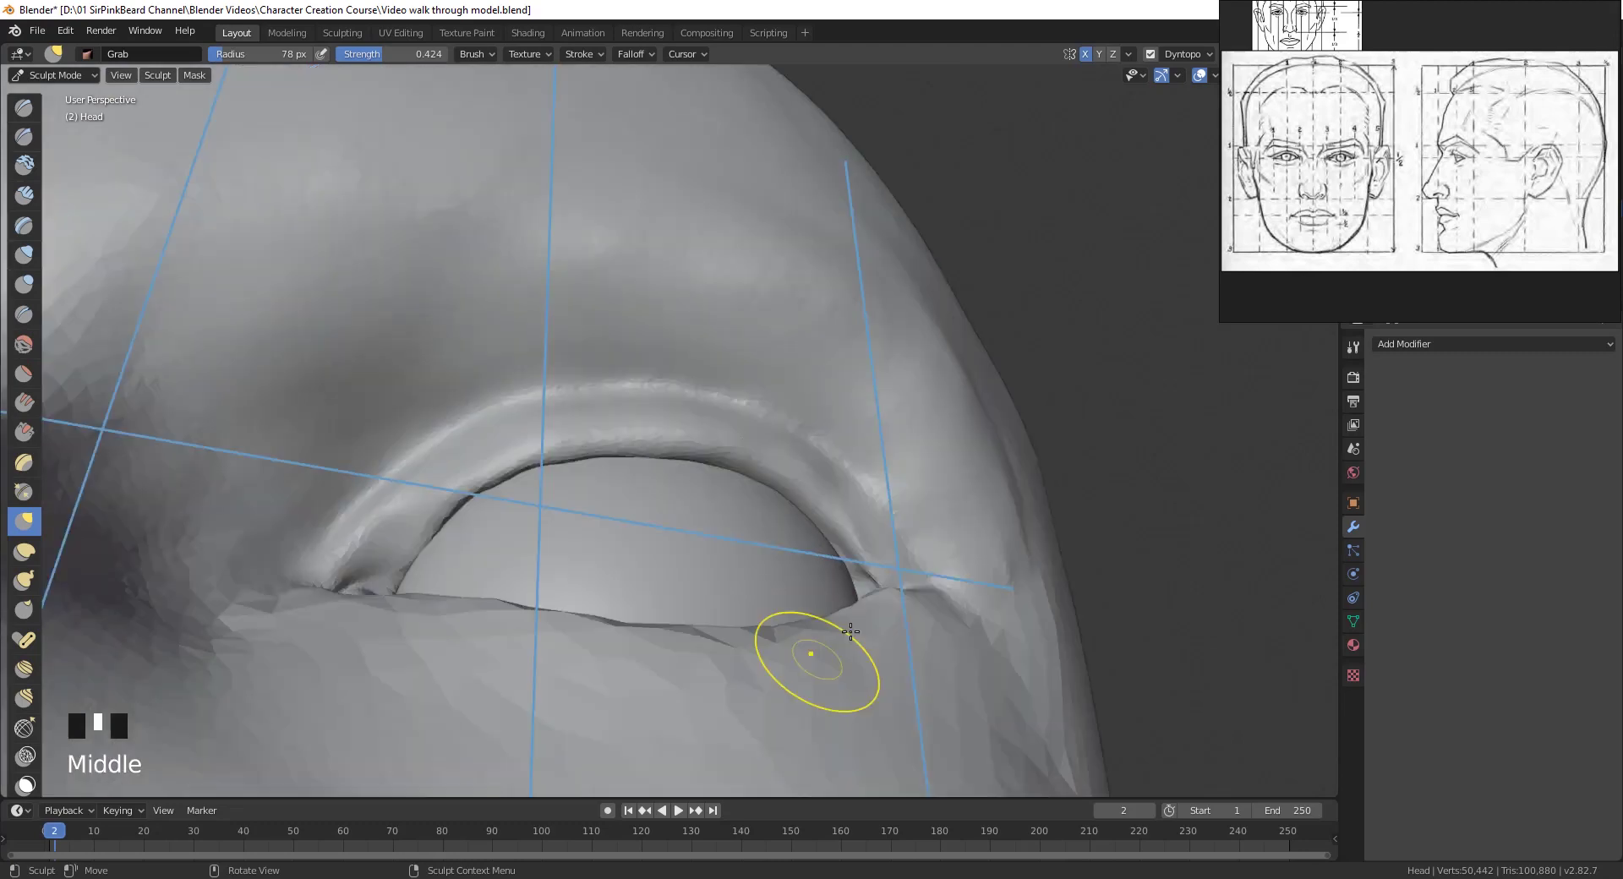
pyautogui.keyDown('shift'); pyautogui.moveTo(761, 473); pyautogui.dragTo(724, 435); pyautogui.keyUp('shift')
# - Fit the inner part of the upper eyelid and the inner corner around the eyeball with the Grab brush
pyautogui.moveTo(724, 434); pyautogui.dragTo(653, 579, button='middle')
pyautogui.moveTo(653, 579); pyautogui.dragTo(643, 604)
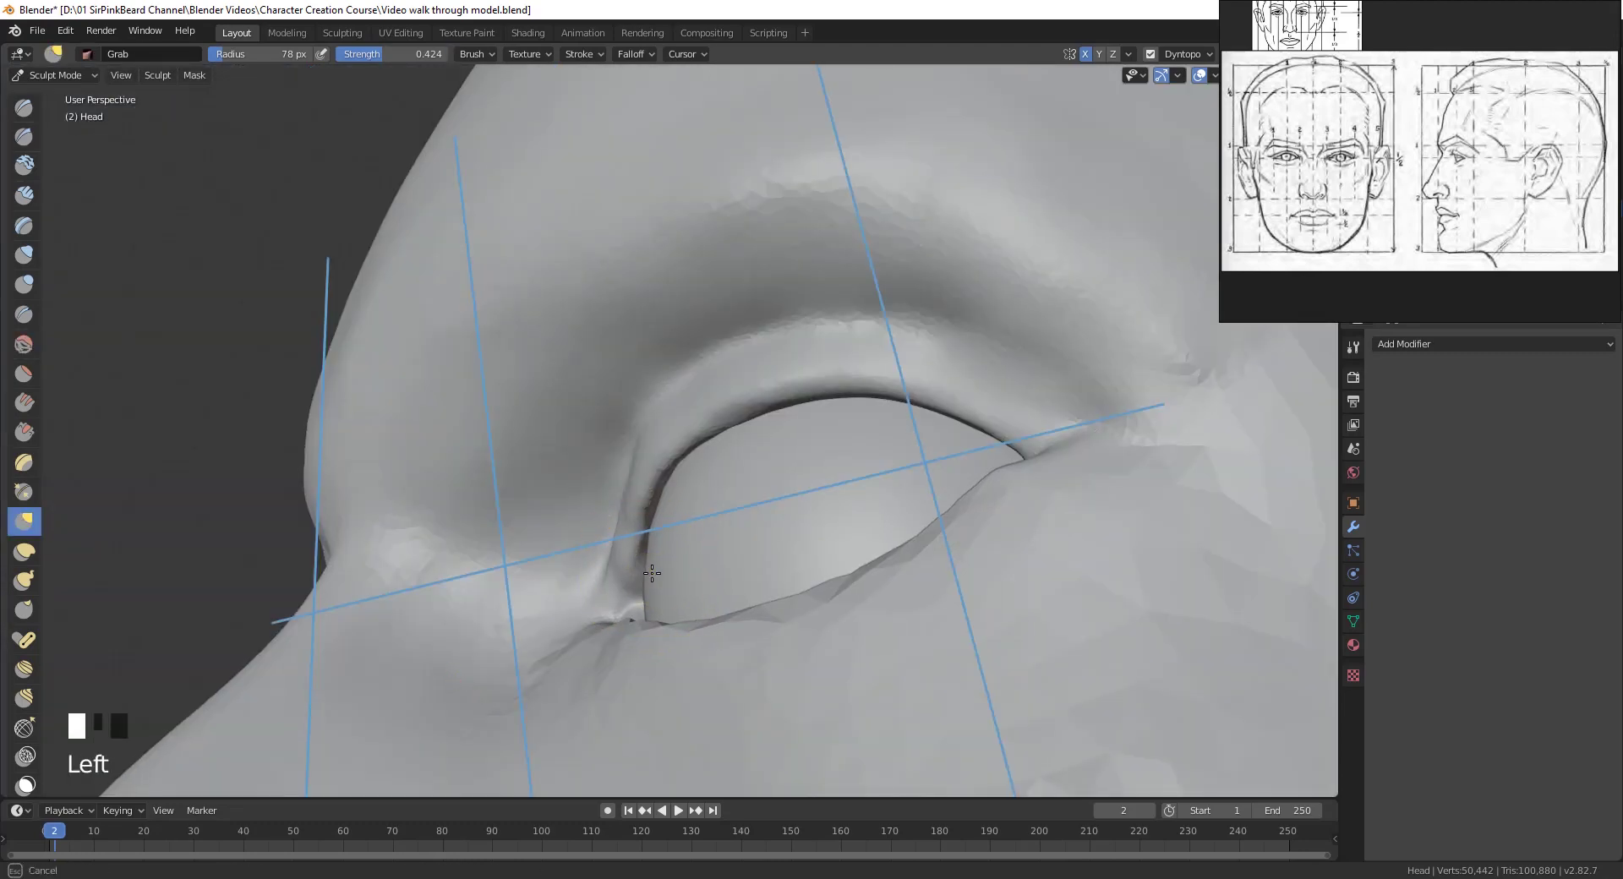
pyautogui.moveTo(652, 496)
pyautogui.mouseDown()
pyautogui.moveTo(633, 546)
pyautogui.moveTo(623, 524)
pyautogui.mouseUp()
pyautogui.moveTo(639, 482); pyautogui.dragTo(651, 438)
# - Build up the lower eyelid beneath the eyeball with Clay Strips and smooth it
pyautogui.moveTo(651, 438); pyautogui.dragTo(195, 498, button='middle')
pyautogui.click(25, 195)
pyautogui.moveTo(793, 604)
pyautogui.mouseDown()
pyautogui.moveTo(955, 492)
pyautogui.moveTo(580, 572)
pyautogui.moveTo(736, 554)
pyautogui.moveTo(710, 645)
pyautogui.moveTo(796, 639)
pyautogui.moveTo(532, 594)
pyautogui.mouseUp()
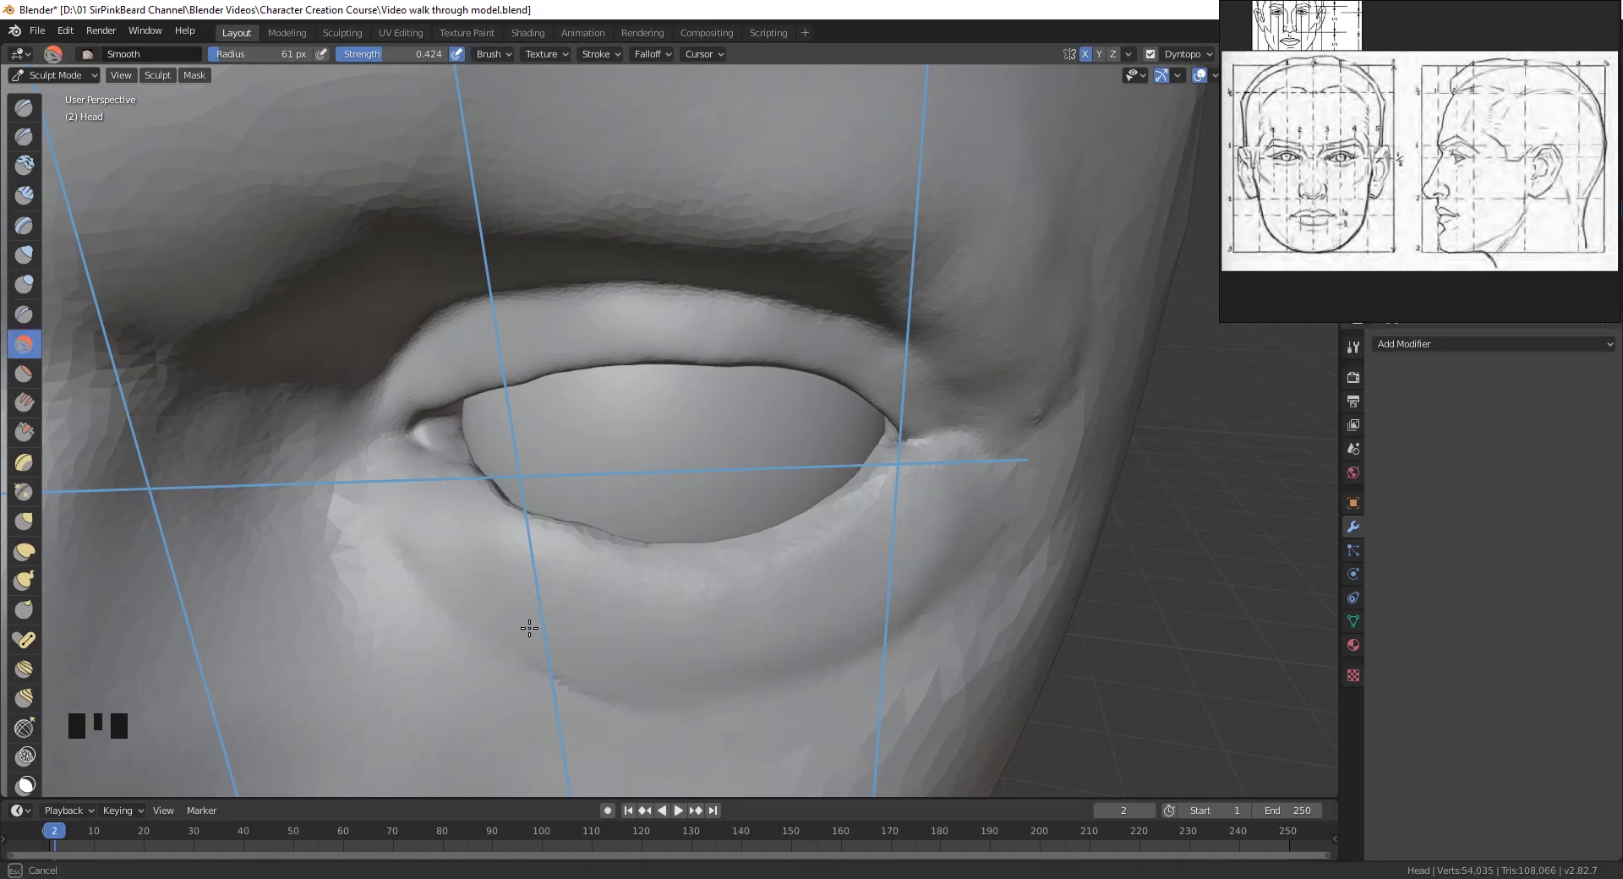
# - Reposition the lower eyelid near the outer eye corner with the Grab brush
pyautogui.moveTo(1022, 579)
pyautogui.mouseDown(button='middle')
pyautogui.moveTo(681, 601)
pyautogui.moveTo(707, 610)
pyautogui.mouseUp(button='middle')
pyautogui.scroll(10, 707, 609)
pyautogui.press('g')
pyautogui.moveTo(743, 507); pyautogui.dragTo(804, 494)
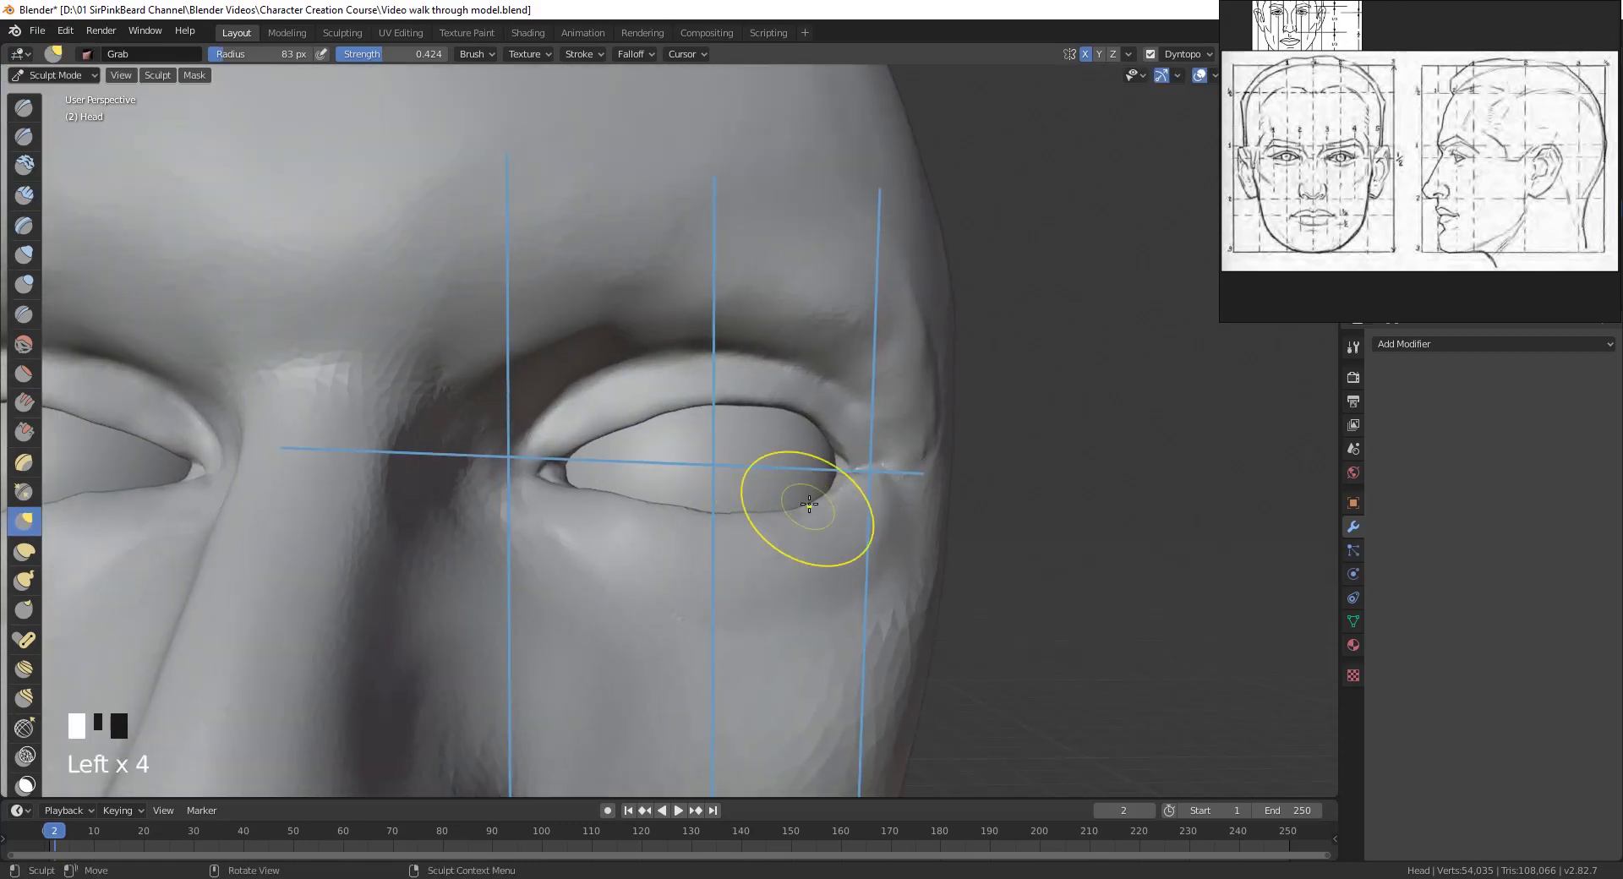
# - Fit the outer and upper parts of the upper eyelid around the eyeball with the Grab brush at 69 px
pyautogui.press('f')
pyautogui.click(636, 438)
pyautogui.moveTo(636, 438); pyautogui.dragTo(677, 403)
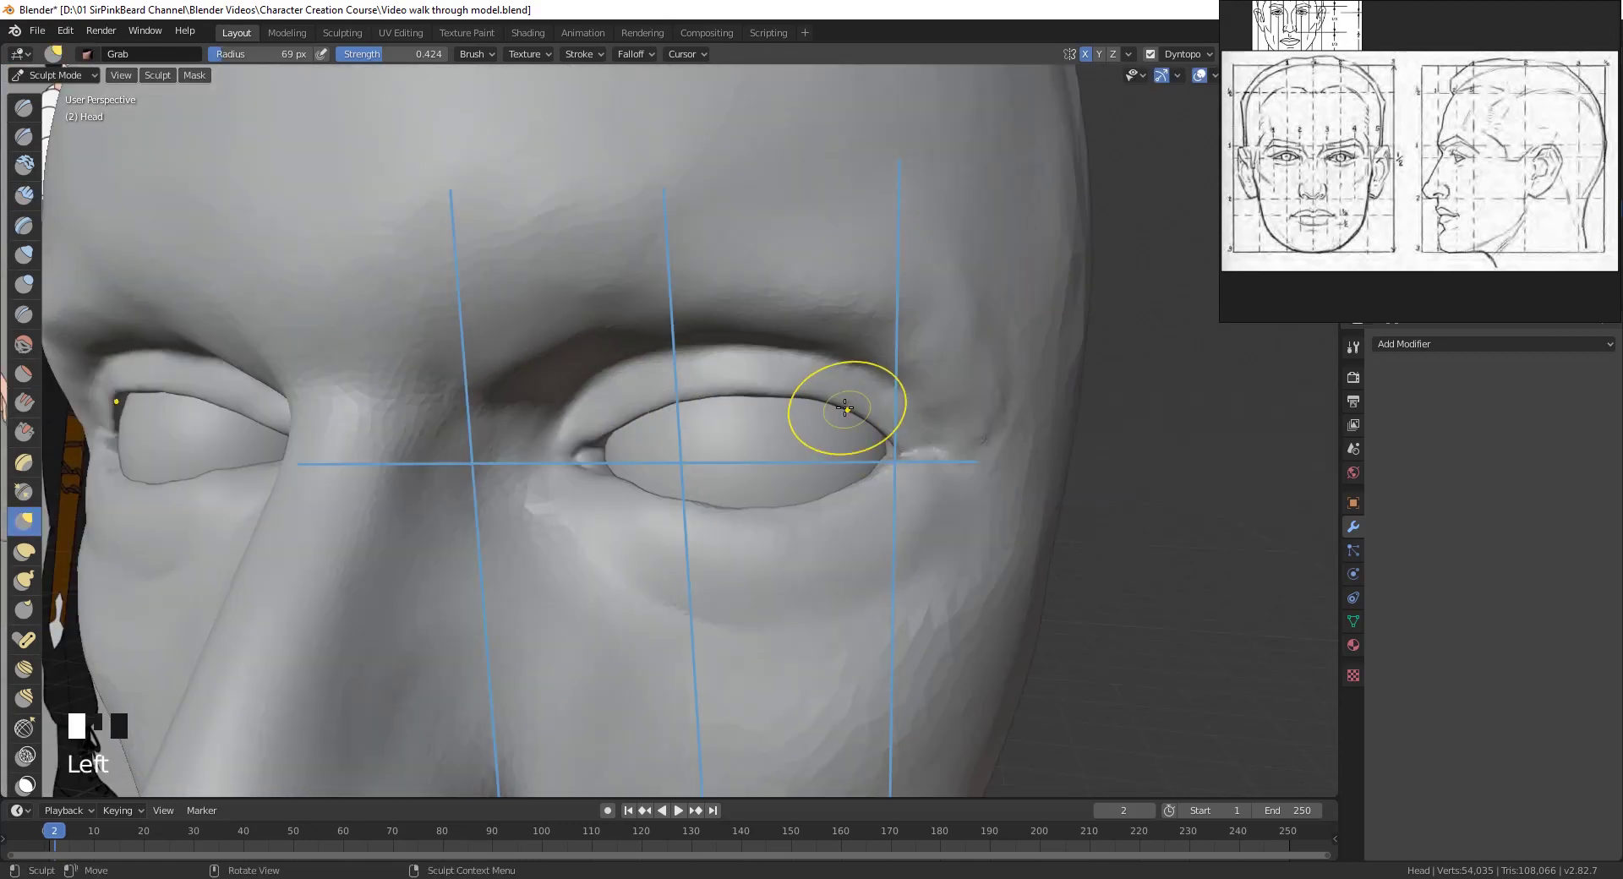
pyautogui.moveTo(833, 409)
pyautogui.mouseDown()
pyautogui.moveTo(930, 431)
pyautogui.moveTo(697, 358)
pyautogui.moveTo(575, 414)
pyautogui.mouseUp()
pyautogui.moveTo(892, 388); pyautogui.dragTo(706, 357)
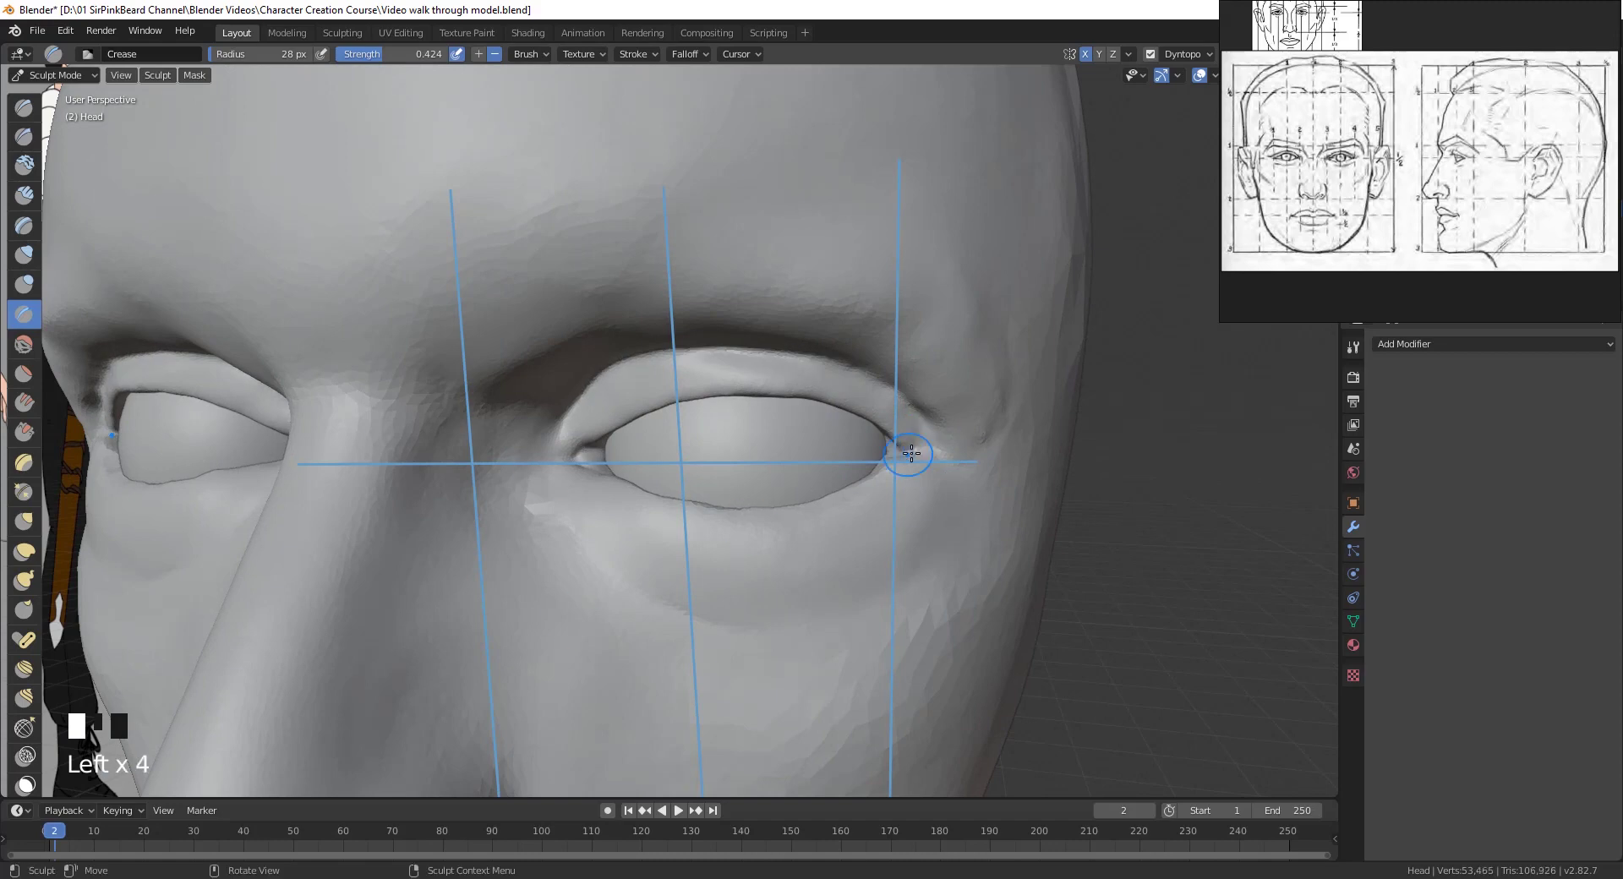
# - Carve the fold beneath the lower eyelid from the inner corner outward with the Crease brush at 28 px and smooth it
pyautogui.moveTo(565, 520); pyautogui.dragTo(591, 550)
pyautogui.moveTo(554, 499); pyautogui.dragTo(629, 583)
pyautogui.moveTo(596, 545); pyautogui.dragTo(676, 607)
pyautogui.keyDown('shift'); pyautogui.moveTo(824, 625); pyautogui.dragTo(782, 622); pyautogui.keyUp('shift')
pyautogui.keyDown('shift'); pyautogui.moveTo(676, 606); pyautogui.dragTo(630, 575); pyautogui.keyUp('shift')
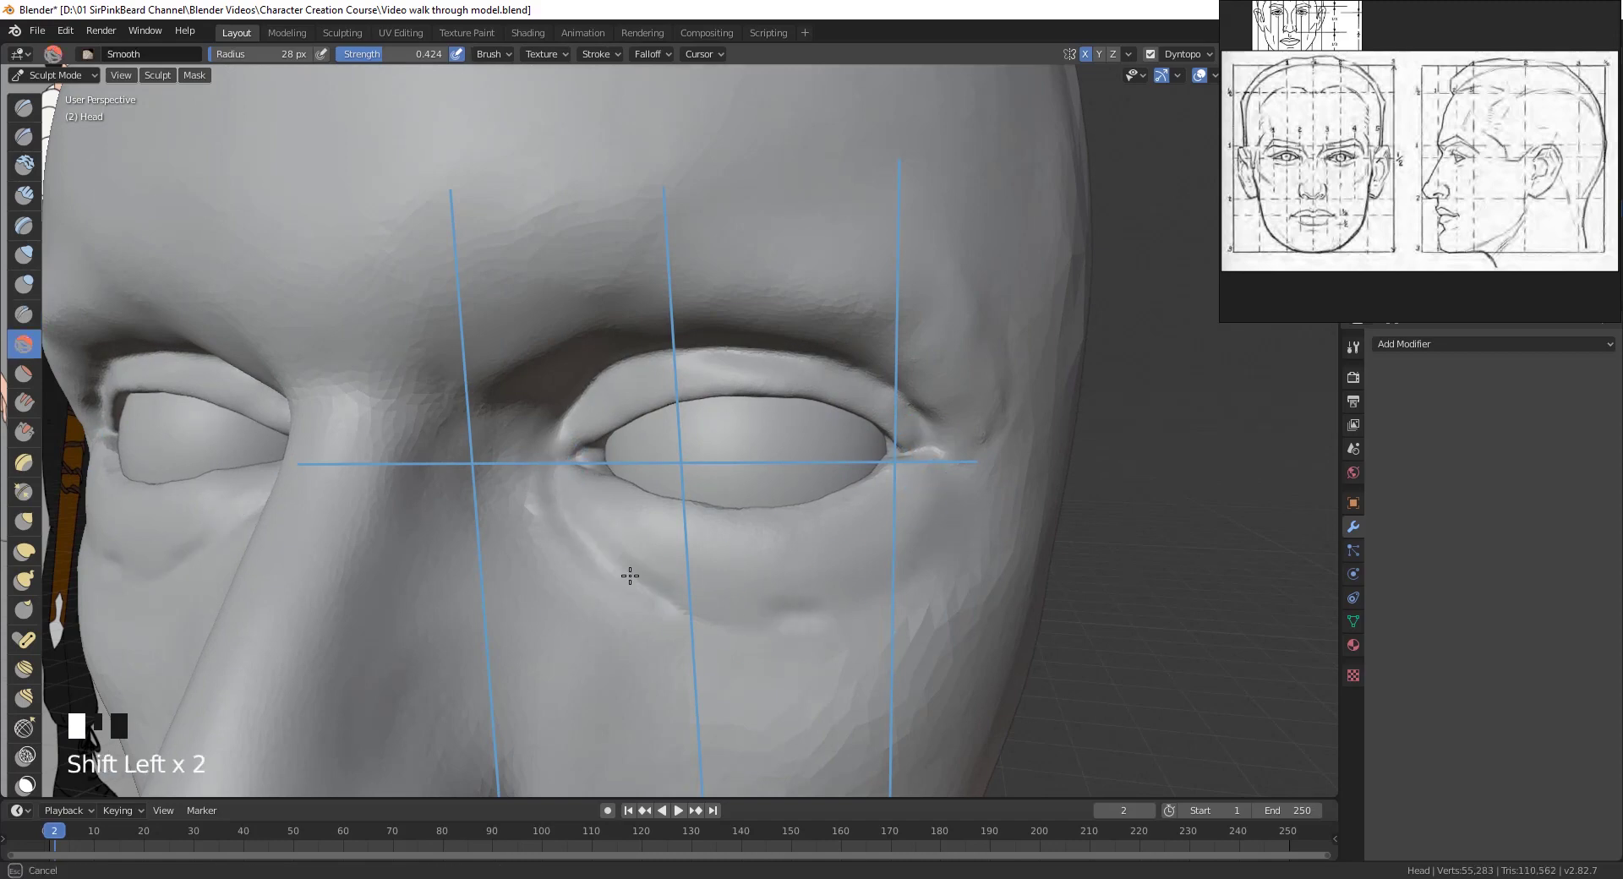
pyautogui.keyDown('shift'); pyautogui.moveTo(530, 470); pyautogui.dragTo(923, 558); pyautogui.keyUp('shift')
pyautogui.keyDown('shift'); pyautogui.moveTo(731, 607); pyautogui.dragTo(735, 570); pyautogui.keyUp('shift')
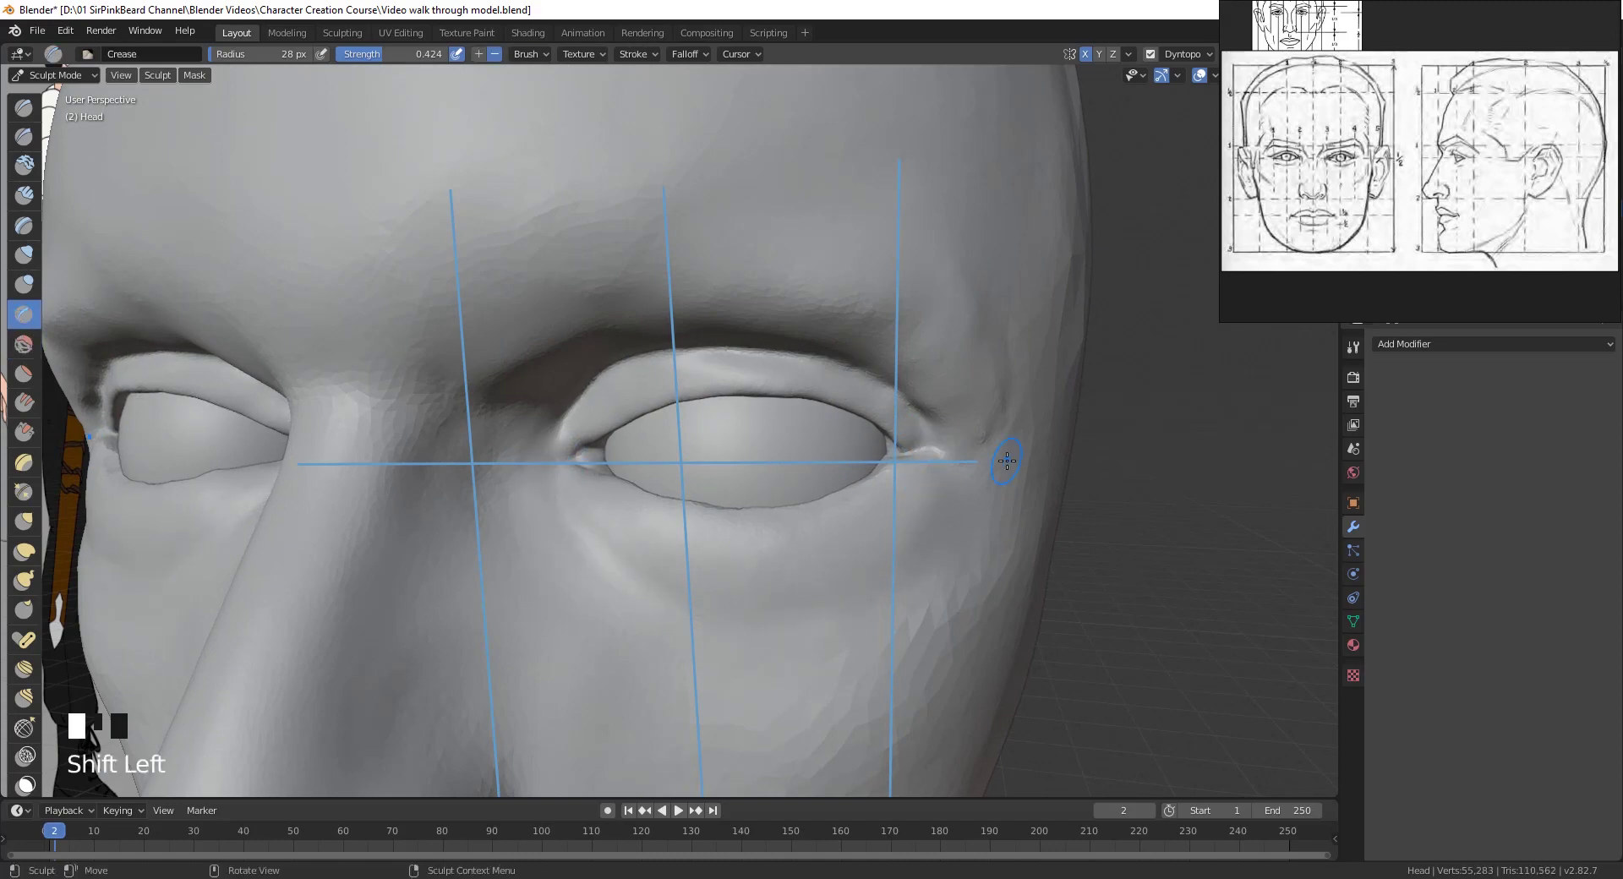
# - Adjust the area beside the outer eye corner from the front with the Grab brush and smooth the brow above the eye
pyautogui.scroll(-10, 1004, 463)
pyautogui.moveTo(946, 463); pyautogui.dragTo(865, 462, button='middle')
pyautogui.press('KP_1')
pyautogui.scroll(3, 807, 457)
pyautogui.scroll(3, 807, 457)
pyautogui.press('g')
pyautogui.press('f')
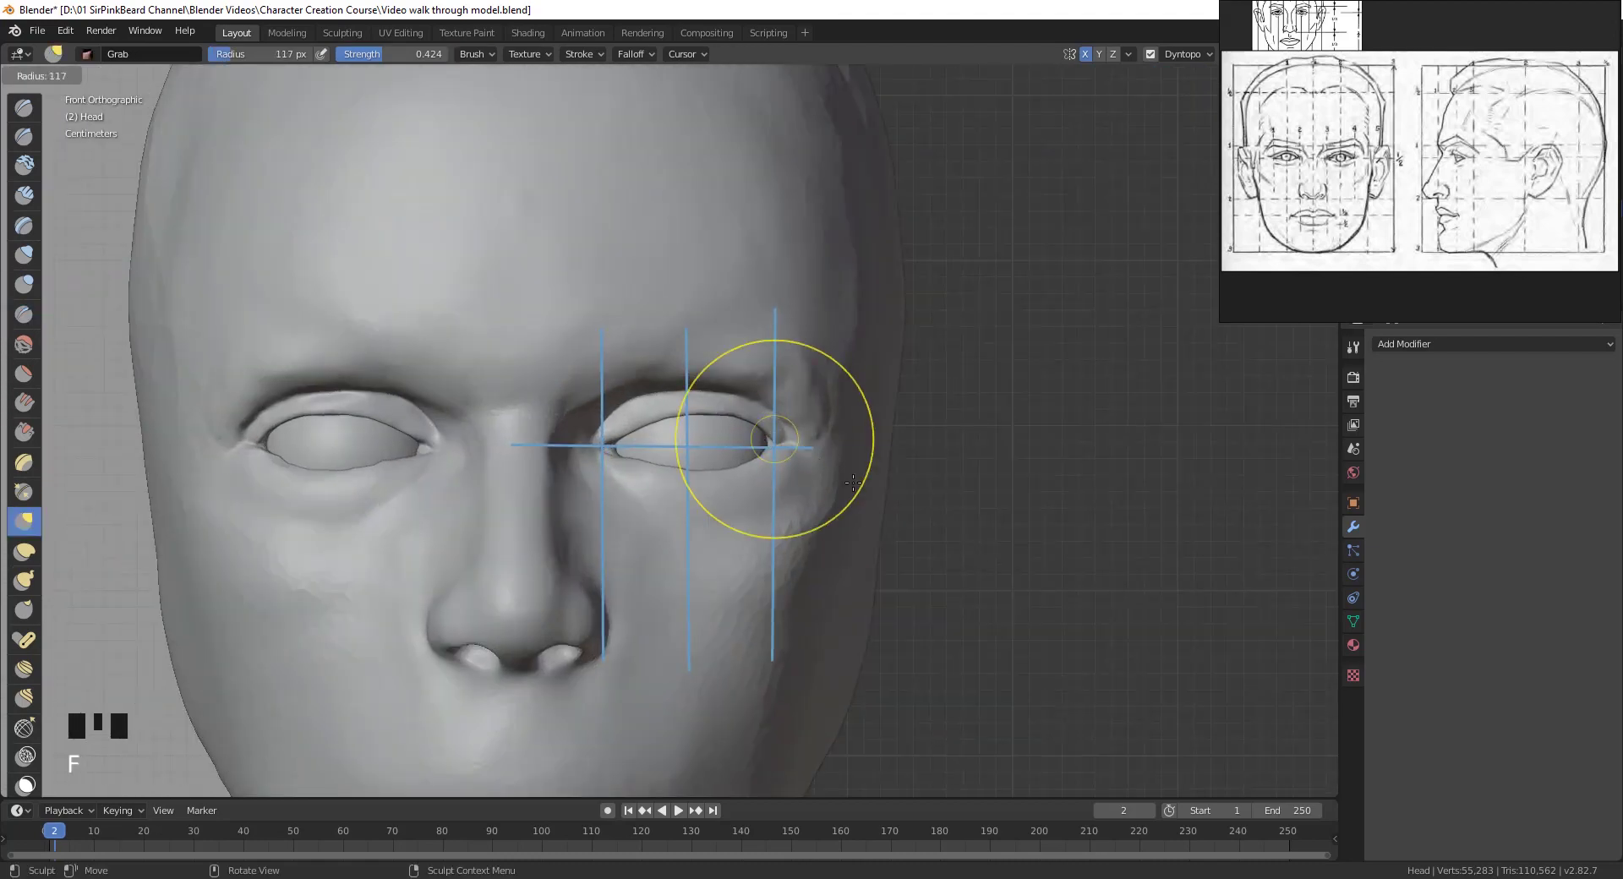
pyautogui.click(873, 440)
pyautogui.press('KP_5')
pyautogui.moveTo(824, 448)
pyautogui.mouseDown()
pyautogui.moveTo(798, 448)
pyautogui.moveTo(810, 416)
pyautogui.mouseUp()
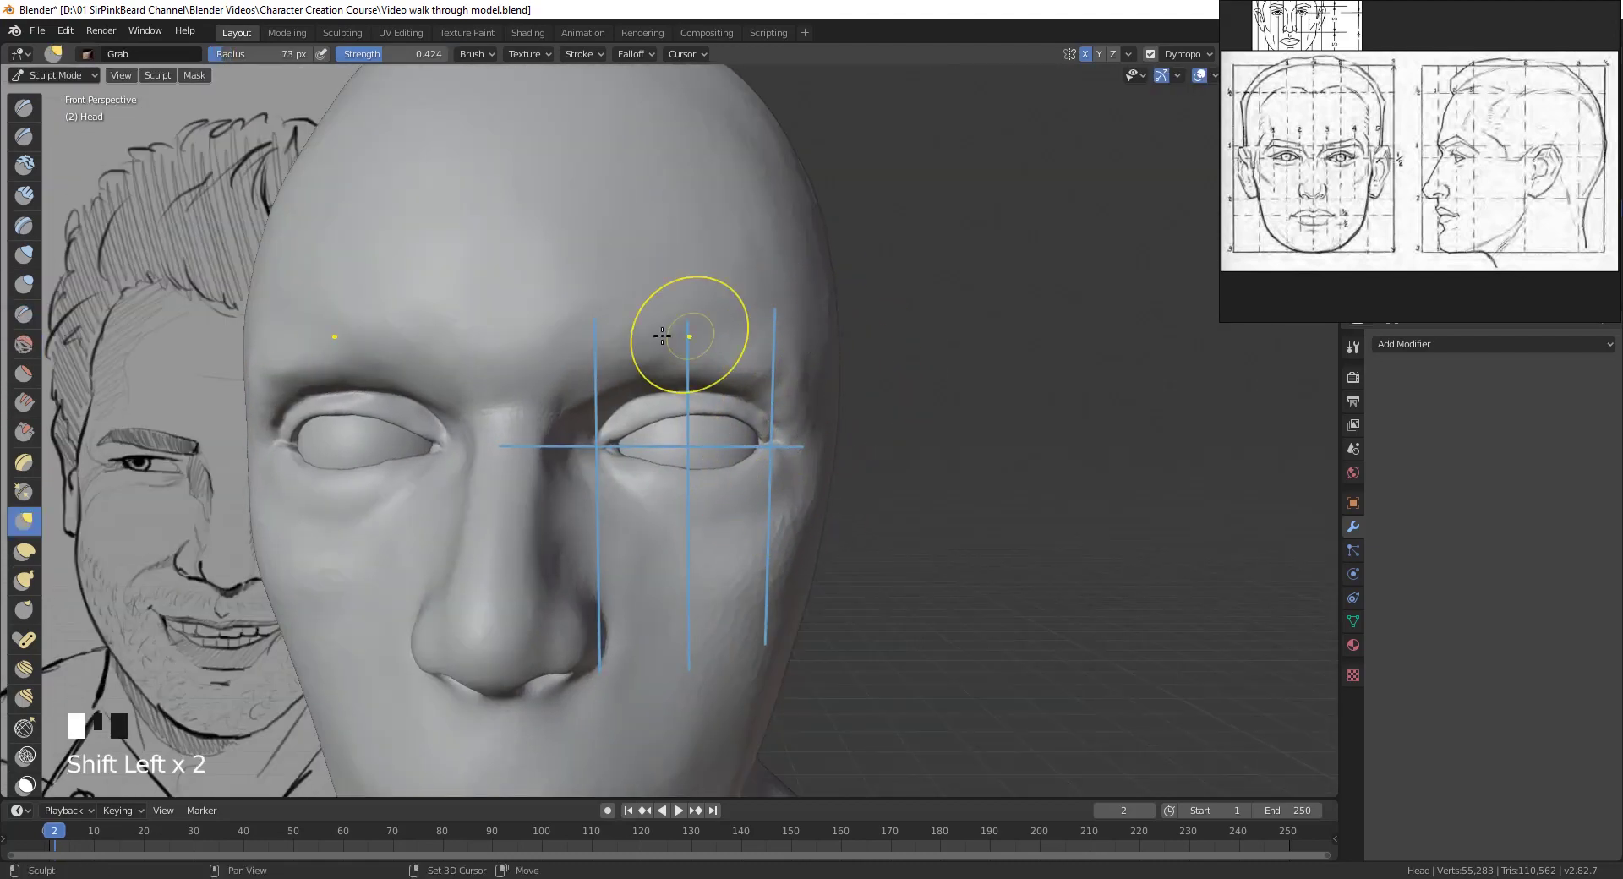
pyautogui.moveTo(561, 306)
pyautogui.keyDown('shift'); pyautogui.mouseDown()
pyautogui.moveTo(517, 376)
pyautogui.moveTo(561, 393)
pyautogui.mouseUp(); pyautogui.keyUp('shift')
# - Show the red and yellow annotation guide layers and bring the head into side view
pyautogui.moveTo(866, 492); pyautogui.dragTo(765, 528, button='middle')
pyautogui.moveTo(761, 529); pyautogui.dragTo(743, 539, button='middle')
pyautogui.moveTo(26, 591); pyautogui.dragTo(25, 325, button='middle')
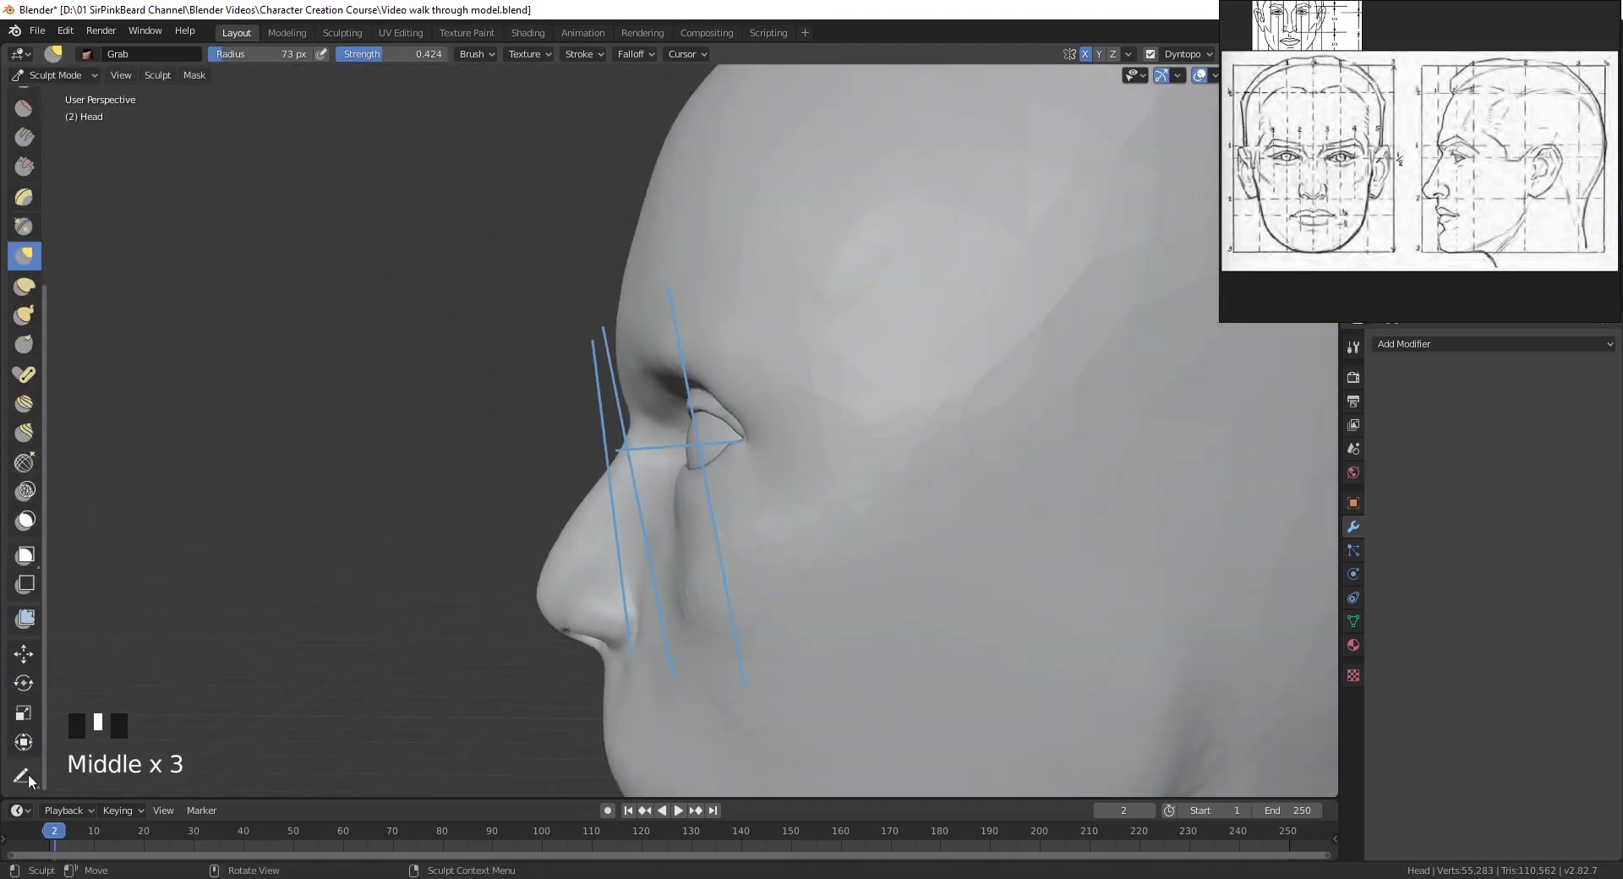
pyautogui.click(24, 775)
pyautogui.click(254, 53)
pyautogui.moveTo(333, 89); pyautogui.dragTo(333, 108)
pyautogui.scroll(-4, 836, 567)
pyautogui.moveTo(797, 542); pyautogui.dragTo(779, 540, button='middle')
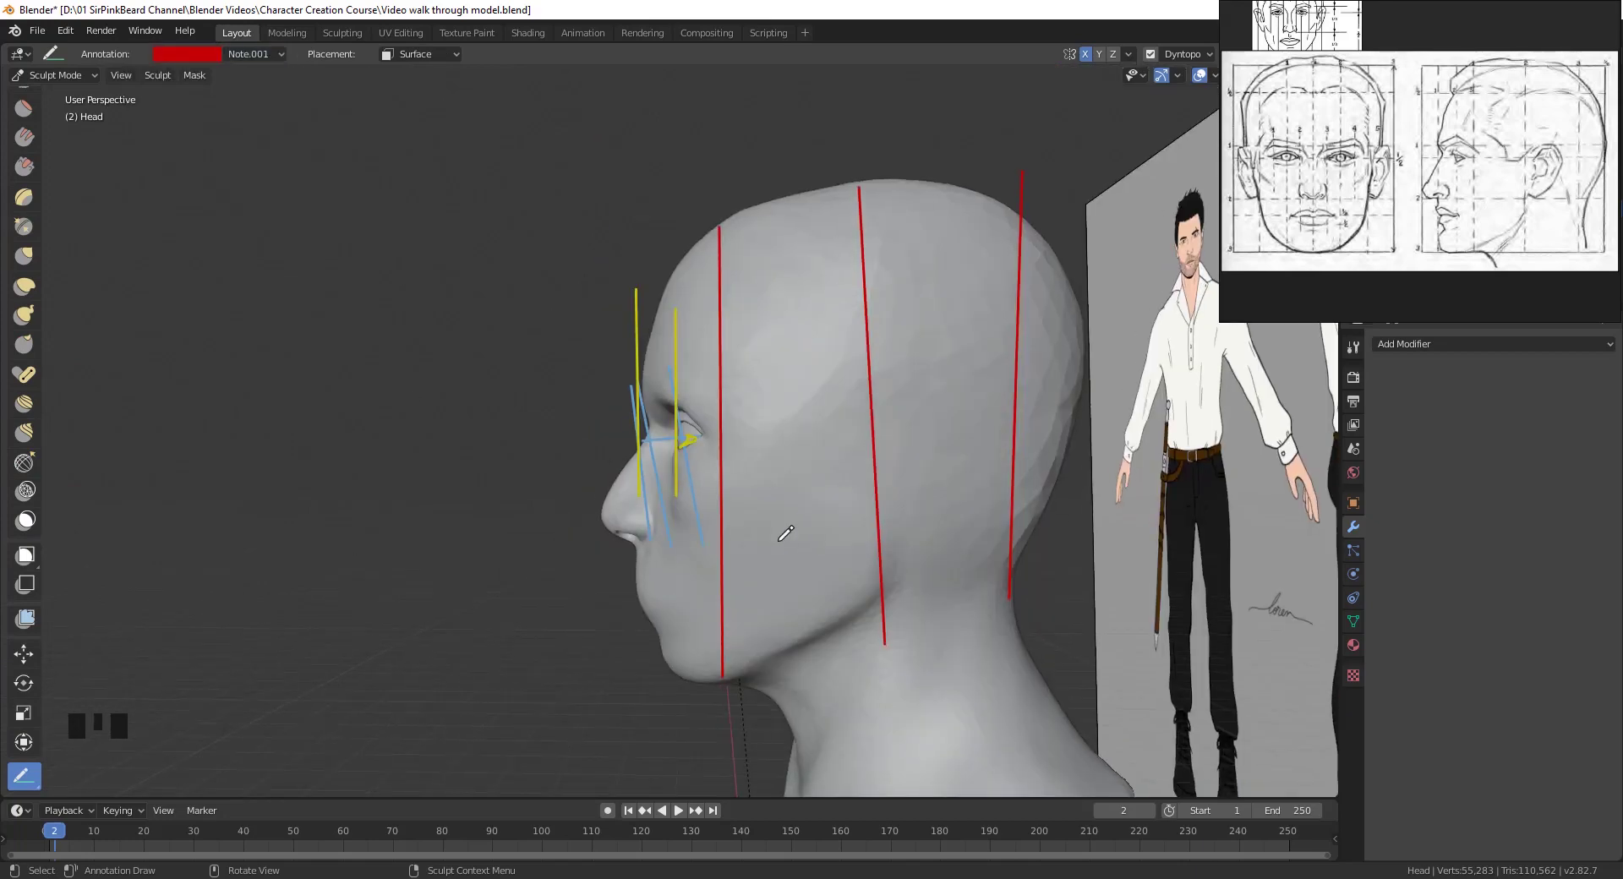
# - Adjust the cheek area behind the eye in profile against the first red guide with the Grab brush and smooth it
pyautogui.press('g')
pyautogui.moveTo(710, 512); pyautogui.dragTo(712, 483)
pyautogui.moveTo(698, 494)
pyautogui.keyDown('shift'); pyautogui.mouseDown()
pyautogui.moveTo(662, 551)
pyautogui.moveTo(676, 564)
pyautogui.mouseUp(); pyautogui.keyUp('shift')
pyautogui.moveTo(790, 583)
pyautogui.mouseDown(button='middle')
pyautogui.moveTo(950, 557)
pyautogui.moveTo(806, 583)
pyautogui.mouseUp(button='middle')
pyautogui.click(1186, 54)
# - Reshape the temple beside the outer brow with the Grab brush at 110 px
pyautogui.moveTo(878, 375); pyautogui.dragTo(826, 453, button='middle')
pyautogui.scroll(2, 826, 453)
pyautogui.scroll(3, 827, 453)
pyautogui.moveTo(870, 409); pyautogui.dragTo(855, 398)
pyautogui.press('f')
pyautogui.click(883, 419)
pyautogui.moveTo(926, 380); pyautogui.dragTo(855, 333, button='middle')
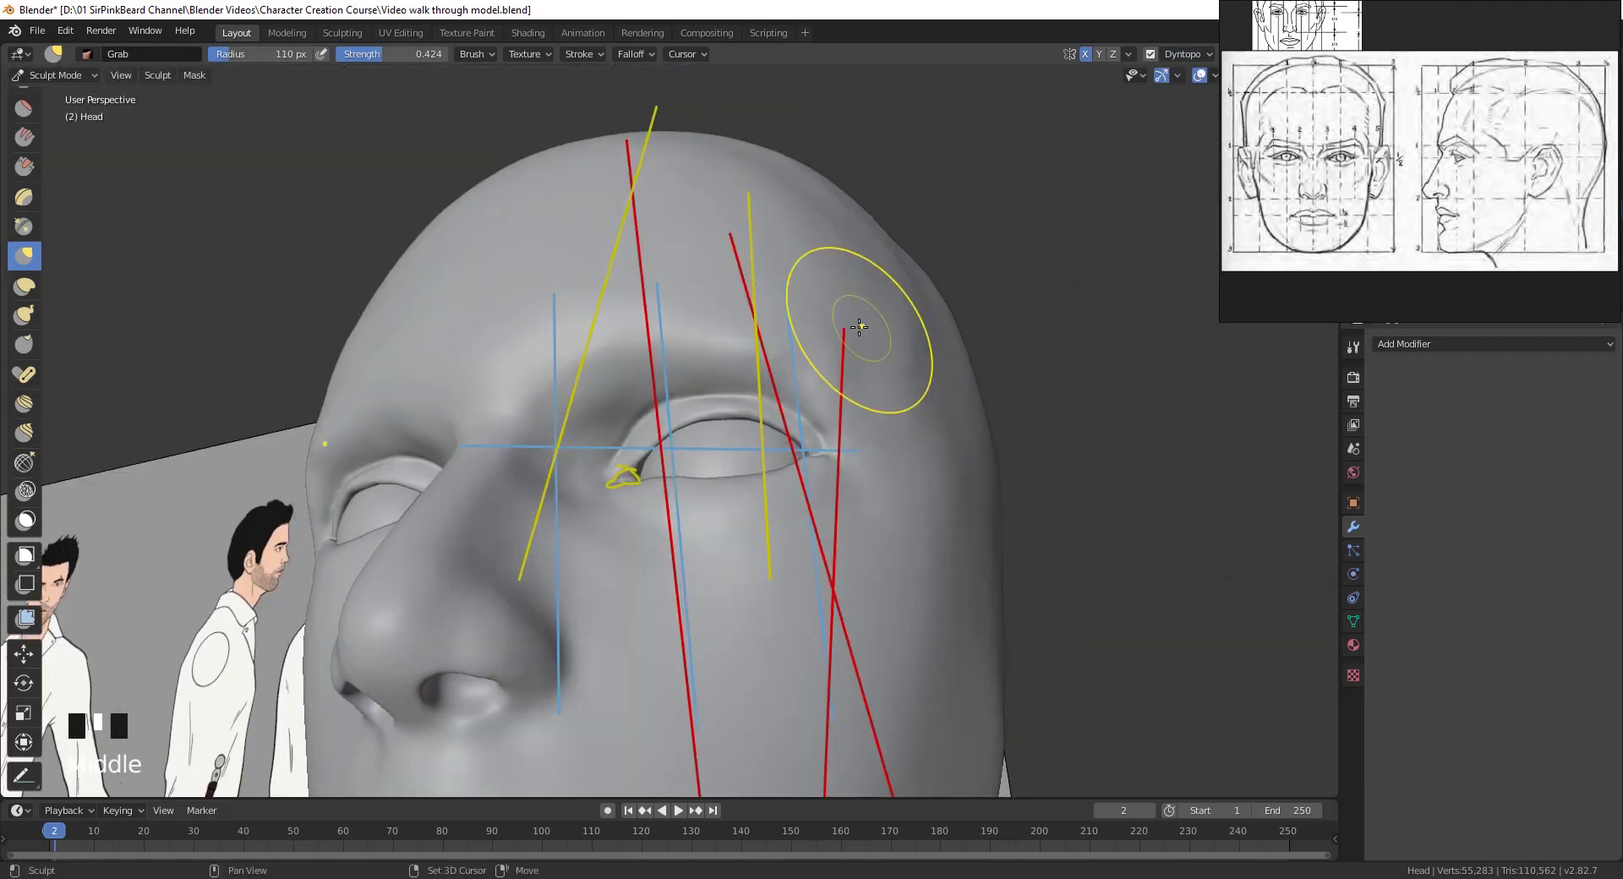
pyautogui.moveTo(879, 355); pyautogui.dragTo(904, 376)
pyautogui.moveTo(923, 376); pyautogui.dragTo(924, 392)
# - Refine the temple beside the eye with the Inflate/Deflate brush at 46 px and smooth it at strength 0.309
pyautogui.moveTo(923, 392); pyautogui.dragTo(946, 448, button='middle')
pyautogui.press('k')
pyautogui.keyDown('shift'); pyautogui.moveTo(929, 342); pyautogui.dragTo(915, 360); pyautogui.keyUp('shift')
pyautogui.press('i')
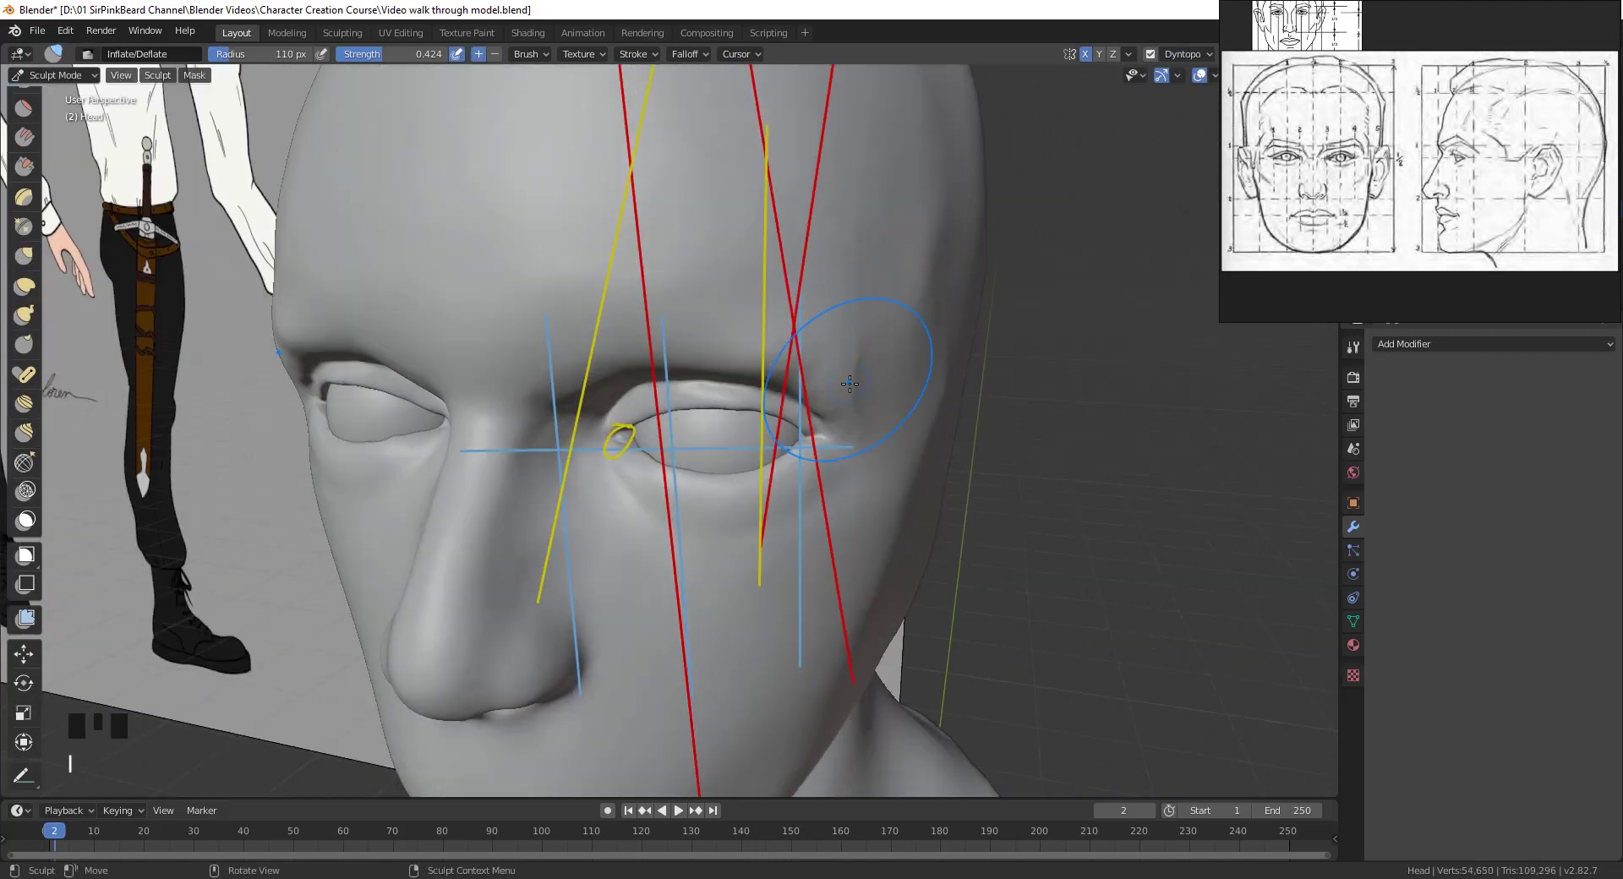
pyautogui.press('f')
pyautogui.click(809, 372)
pyautogui.moveTo(870, 439); pyautogui.dragTo(911, 398, button='middle')
pyautogui.hotkey('shift', 'f')
pyautogui.click(908, 399)
pyautogui.keyDown('shift'); pyautogui.moveTo(979, 337); pyautogui.dragTo(996, 417); pyautogui.keyUp('shift')
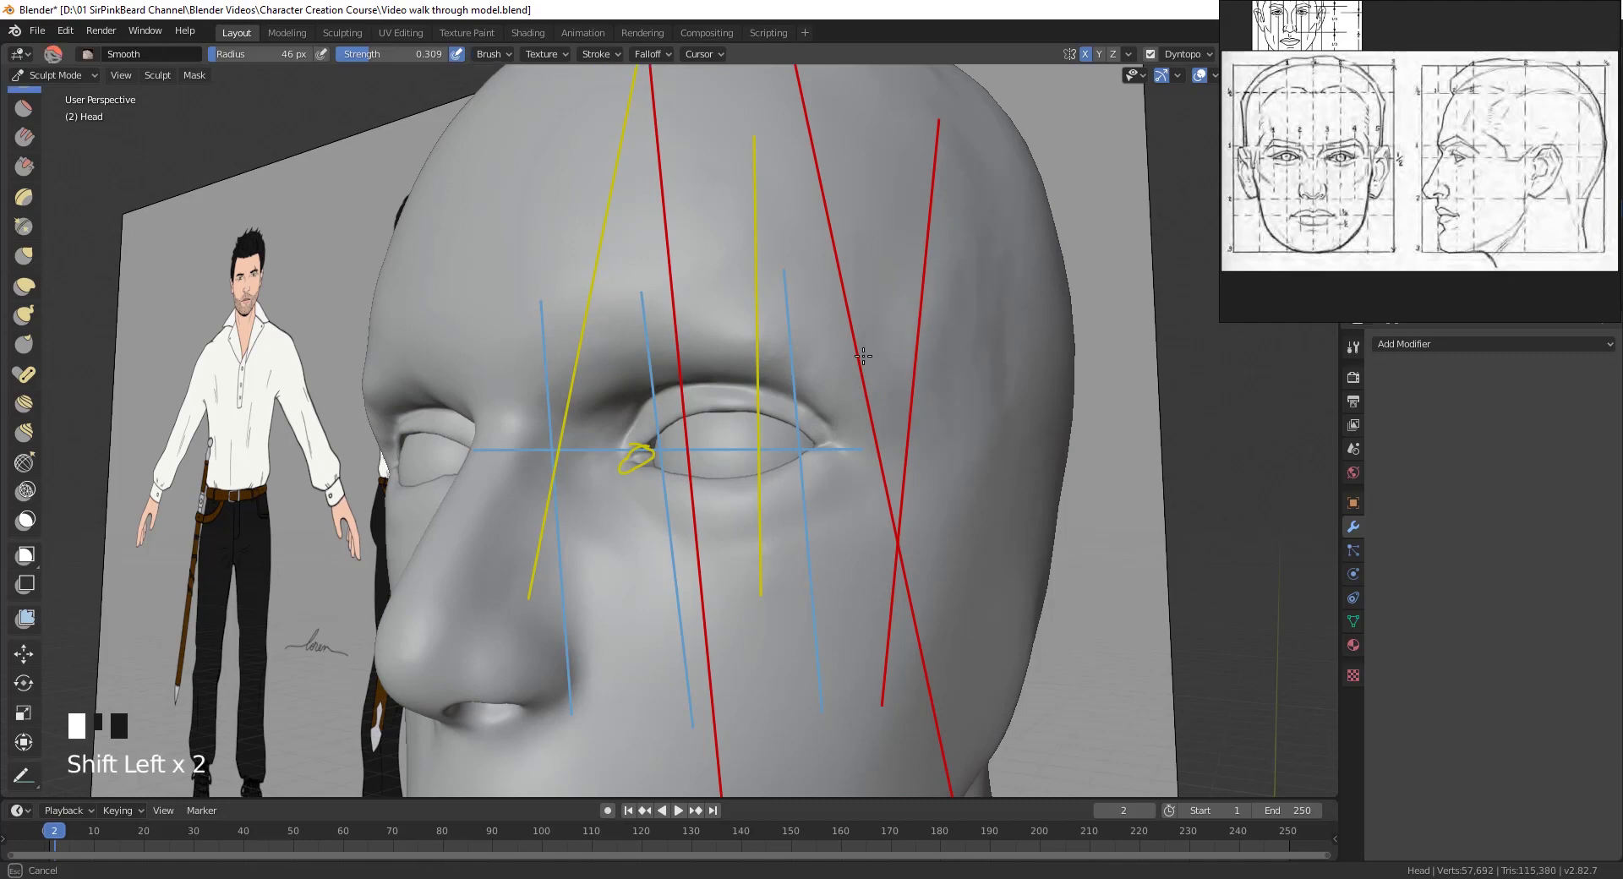
pyautogui.keyDown('shift'); pyautogui.moveTo(863, 356); pyautogui.dragTo(870, 372); pyautogui.keyUp('shift')
# - Hide the blue, red and yellow annotation guide layers on the head
pyautogui.moveTo(870, 372); pyautogui.dragTo(931, 550, button='middle')
pyautogui.scroll(-2, 931, 550)
pyautogui.press('d')
pyautogui.press('d')
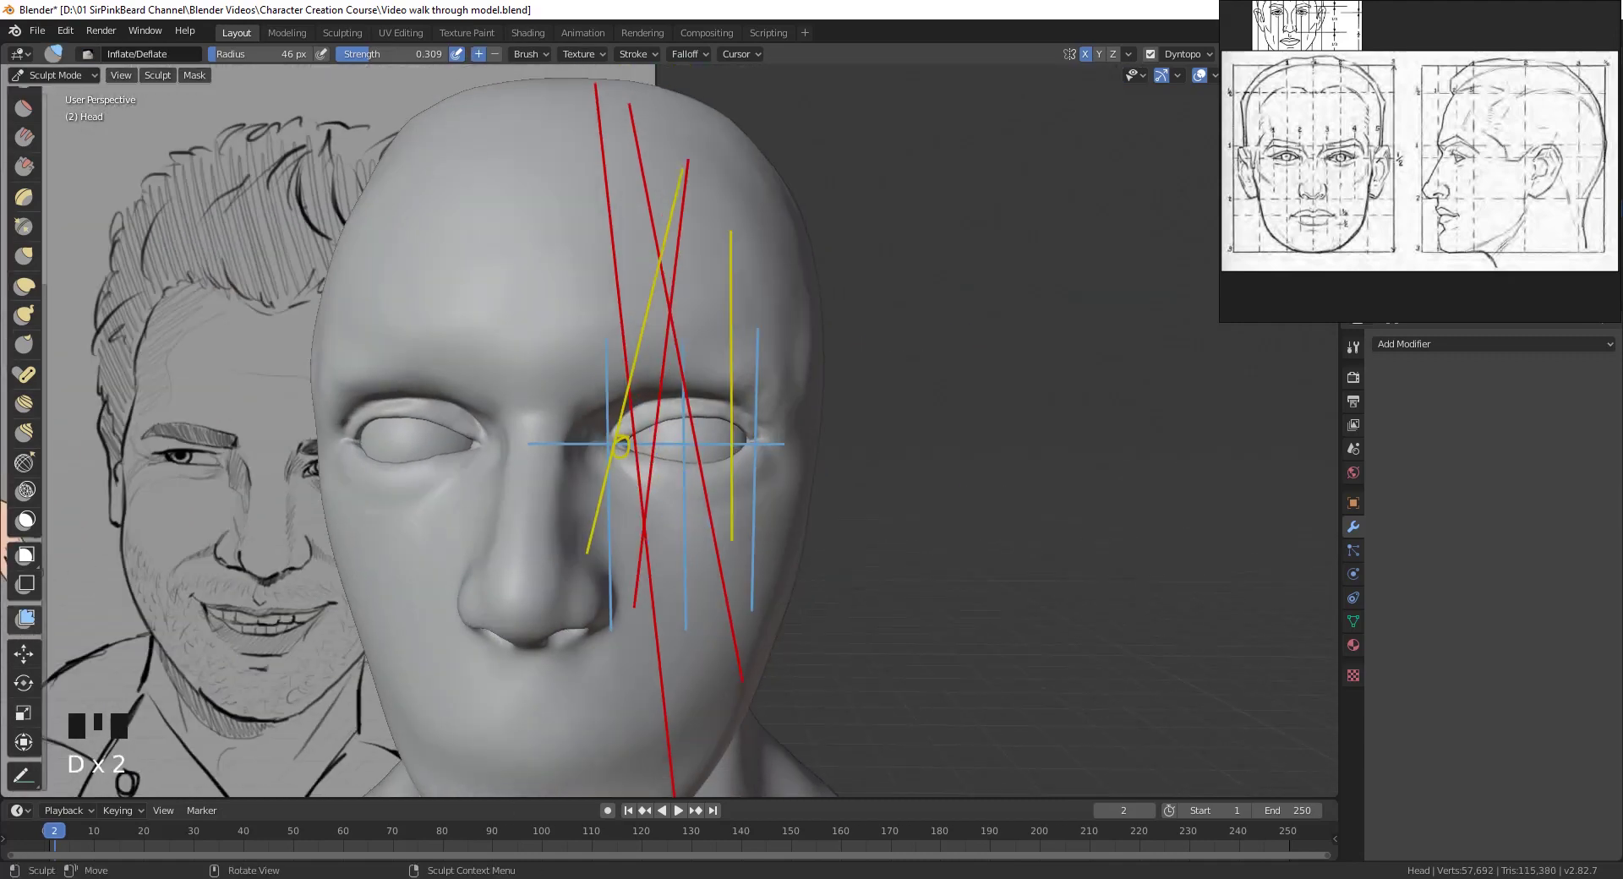
pyautogui.click(17, 781)
pyautogui.scroll(3, 676, 431)
pyautogui.click(256, 53)
pyautogui.moveTo(333, 112); pyautogui.dragTo(333, 144)
# - Fit the inner eye corner and lower lid closely around the eyeball with the Grab brush at 130 px
pyautogui.moveTo(853, 397); pyautogui.dragTo(761, 465, button='middle')
pyautogui.moveTo(761, 465)
pyautogui.mouseDown(button='middle')
pyautogui.moveTo(676, 530)
pyautogui.moveTo(732, 474)
pyautogui.mouseUp(button='middle')
pyautogui.scroll(4, 732, 474)
pyautogui.press('g')
pyautogui.moveTo(732, 474); pyautogui.dragTo(738, 462)
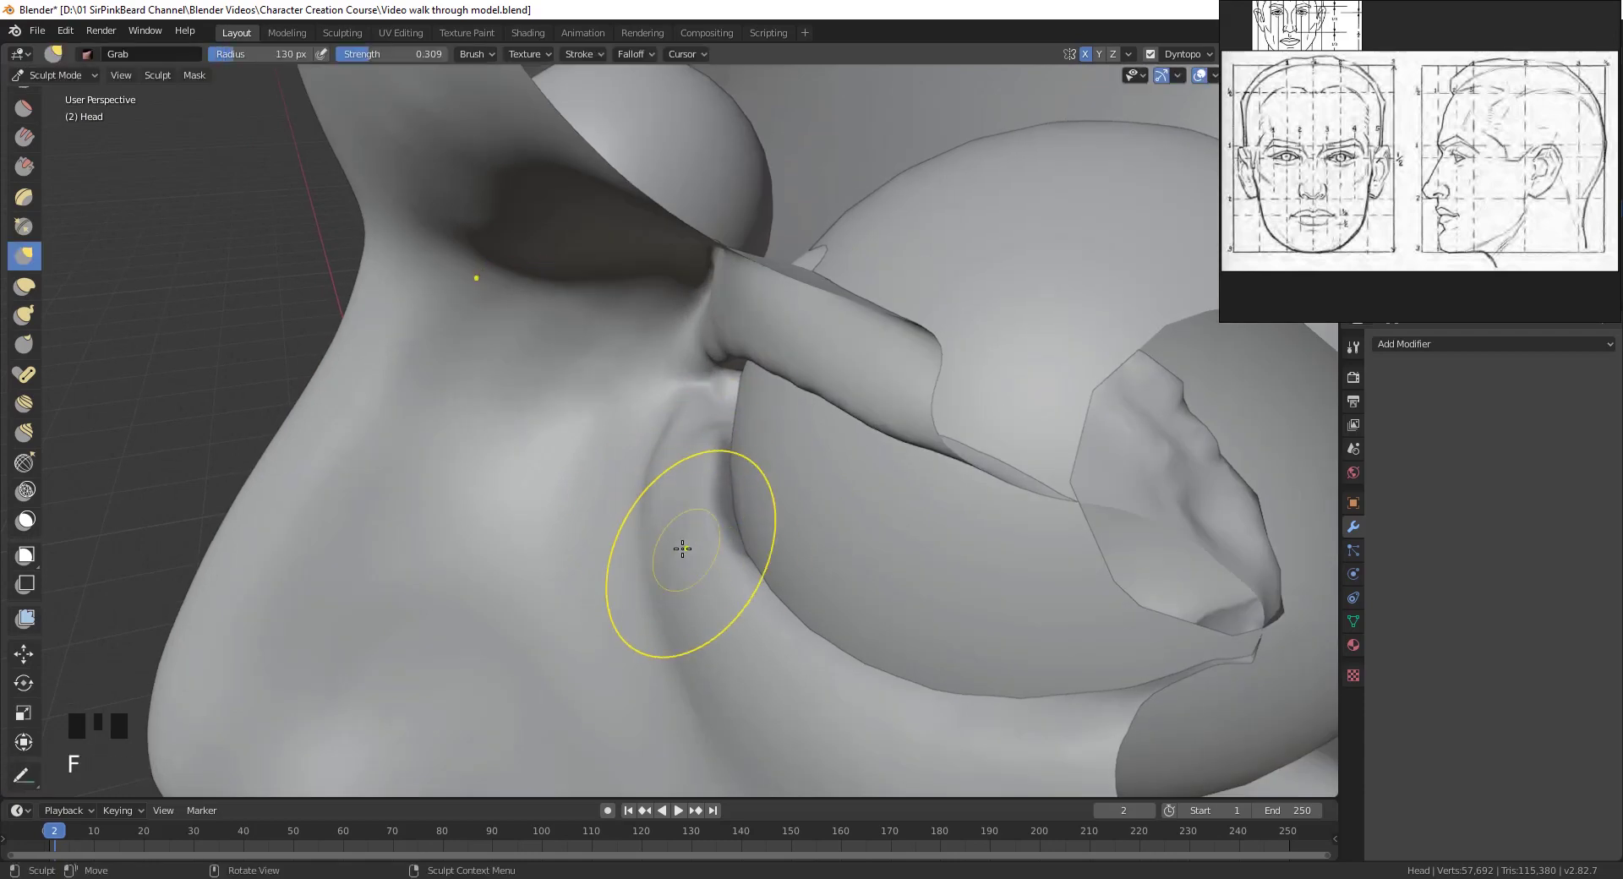
pyautogui.moveTo(750, 578); pyautogui.dragTo(820, 643, button='middle')
pyautogui.moveTo(820, 642); pyautogui.dragTo(830, 607)
pyautogui.moveTo(830, 606); pyautogui.dragTo(896, 407, button='middle')
pyautogui.moveTo(896, 408)
pyautogui.mouseDown()
pyautogui.moveTo(1029, 393)
pyautogui.moveTo(997, 453)
pyautogui.mouseUp()
# - Reshape the area around the outer eye and upper cheek with the Grab brush
pyautogui.moveTo(997, 453); pyautogui.dragTo(993, 549, button='middle')
pyautogui.moveTo(993, 549); pyautogui.dragTo(989, 630, button='middle')
pyautogui.scroll(-5, 1044, 493)
pyautogui.moveTo(1044, 493); pyautogui.dragTo(1034, 548, button='middle')
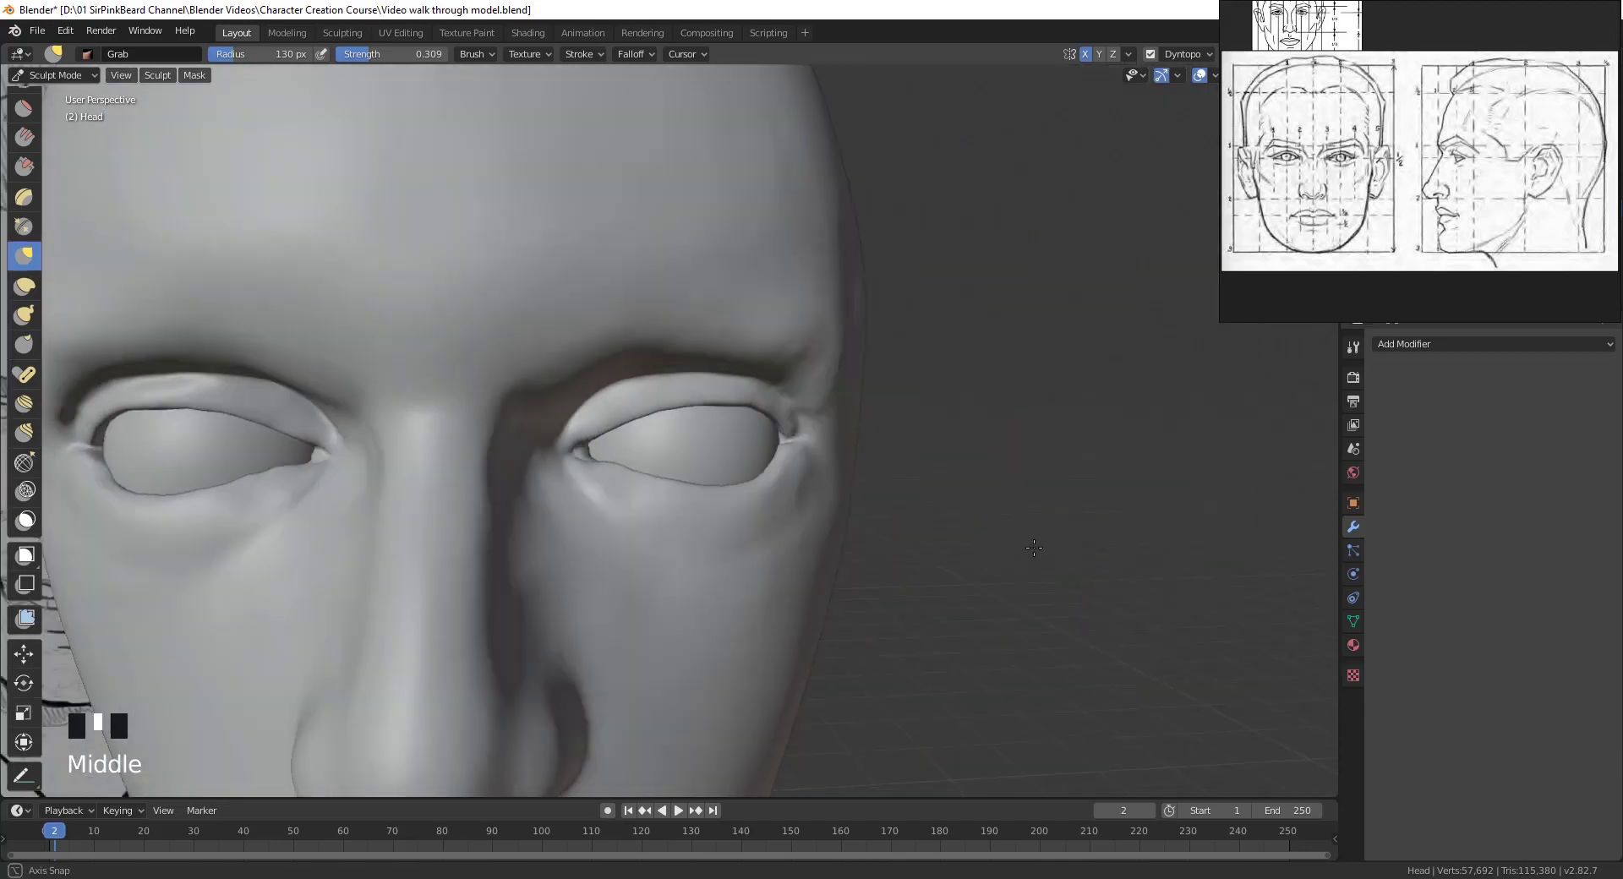
pyautogui.scroll(3, 789, 509)
pyautogui.moveTo(904, 469); pyautogui.dragTo(871, 507)
pyautogui.moveTo(811, 541); pyautogui.dragTo(791, 545)
pyautogui.moveTo(731, 535)
pyautogui.mouseDown()
pyautogui.moveTo(709, 529)
pyautogui.moveTo(858, 496)
pyautogui.moveTo(841, 524)
pyautogui.mouseUp()
pyautogui.moveTo(875, 515); pyautogui.dragTo(879, 507)
pyautogui.moveTo(899, 502); pyautogui.dragTo(898, 498)
pyautogui.moveTo(740, 543)
pyautogui.mouseDown(button='middle')
pyautogui.moveTo(762, 599)
pyautogui.moveTo(670, 449)
pyautogui.moveTo(935, 471)
pyautogui.moveTo(790, 529)
pyautogui.moveTo(911, 518)
pyautogui.moveTo(811, 397)
pyautogui.mouseUp(button='middle')
# - Smooth the outer edge of the brow from below and update the mesh through the Dyntopo settings
pyautogui.click(669, 450)
pyautogui.keyDown('shift'); pyautogui.moveTo(778, 435); pyautogui.dragTo(781, 426); pyautogui.keyUp('shift')
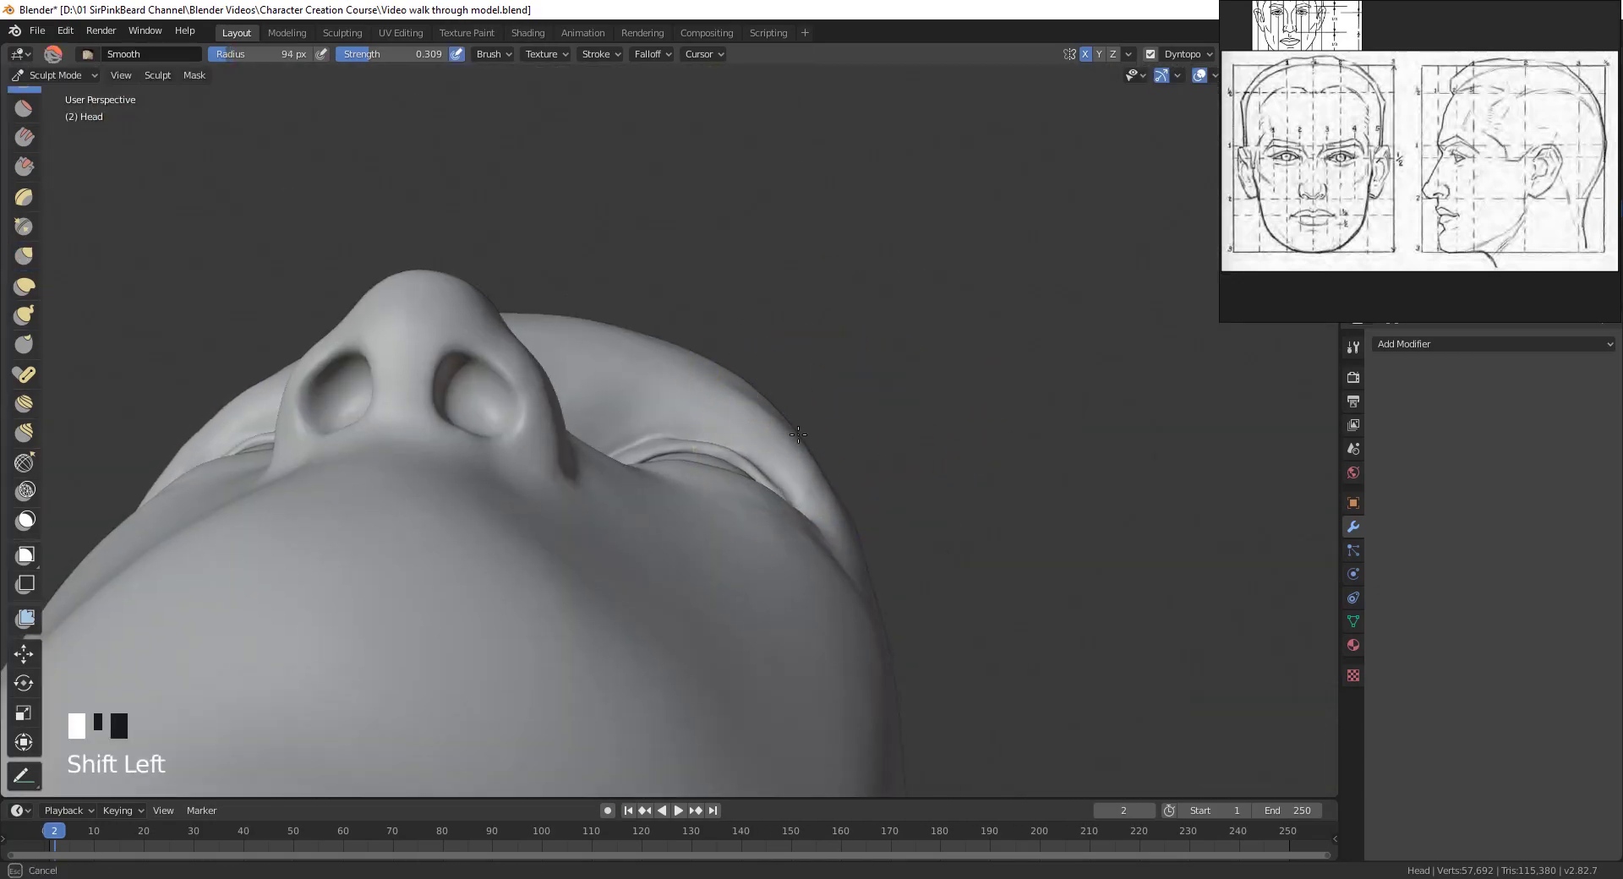
pyautogui.moveTo(798, 435)
pyautogui.mouseDown(button='middle')
pyautogui.moveTo(616, 605)
pyautogui.moveTo(869, 572)
pyautogui.moveTo(854, 550)
pyautogui.moveTo(862, 512)
pyautogui.moveTo(845, 516)
pyautogui.mouseUp(button='middle')
pyautogui.scroll(-6, 870, 573)
pyautogui.scroll(4, 854, 549)
pyautogui.click(1186, 53)
pyautogui.click(1143, 211)
# - Reshape the eye socket and outer brow with the Grab brush at 94 px and smooth the outer brow
pyautogui.keyDown('shift'); pyautogui.moveTo(816, 520); pyautogui.dragTo(770, 510, button='middle'); pyautogui.keyUp('shift')
pyautogui.scroll(4, 978, 510)
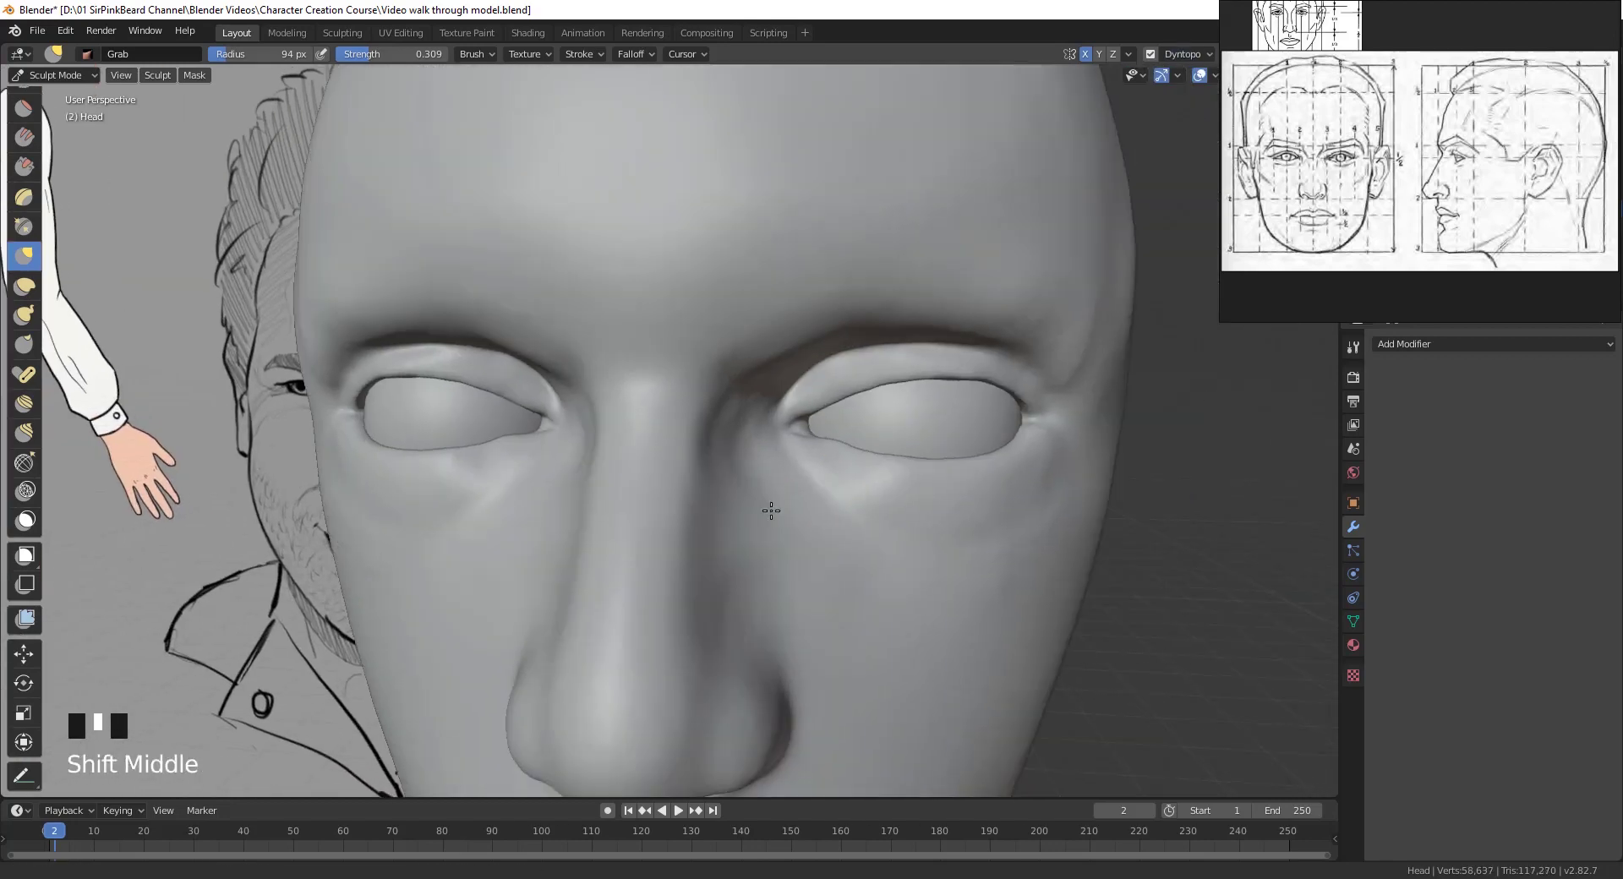
pyautogui.scroll(2, 765, 523)
pyautogui.moveTo(756, 470)
pyautogui.mouseDown()
pyautogui.moveTo(758, 382)
pyautogui.moveTo(829, 320)
pyautogui.mouseUp()
pyautogui.moveTo(728, 506); pyautogui.dragTo(753, 460, button='middle')
pyautogui.moveTo(833, 311)
pyautogui.mouseDown()
pyautogui.moveTo(835, 291)
pyautogui.moveTo(946, 275)
pyautogui.mouseUp()
pyautogui.keyDown('shift'); pyautogui.moveTo(968, 274); pyautogui.dragTo(926, 322); pyautogui.keyUp('shift')
# - Adjust the upper cheek below the outer eye corner with the Grab brush at 94 px
pyautogui.moveTo(858, 460)
pyautogui.mouseDown(button='middle')
pyautogui.moveTo(913, 535)
pyautogui.moveTo(877, 431)
pyautogui.moveTo(884, 495)
pyautogui.mouseUp(button='middle')
pyautogui.scroll(-6, 913, 534)
pyautogui.scroll(4, 862, 431)
pyautogui.press('f')
pyautogui.click(1009, 499)
pyautogui.moveTo(932, 497); pyautogui.dragTo(930, 498)
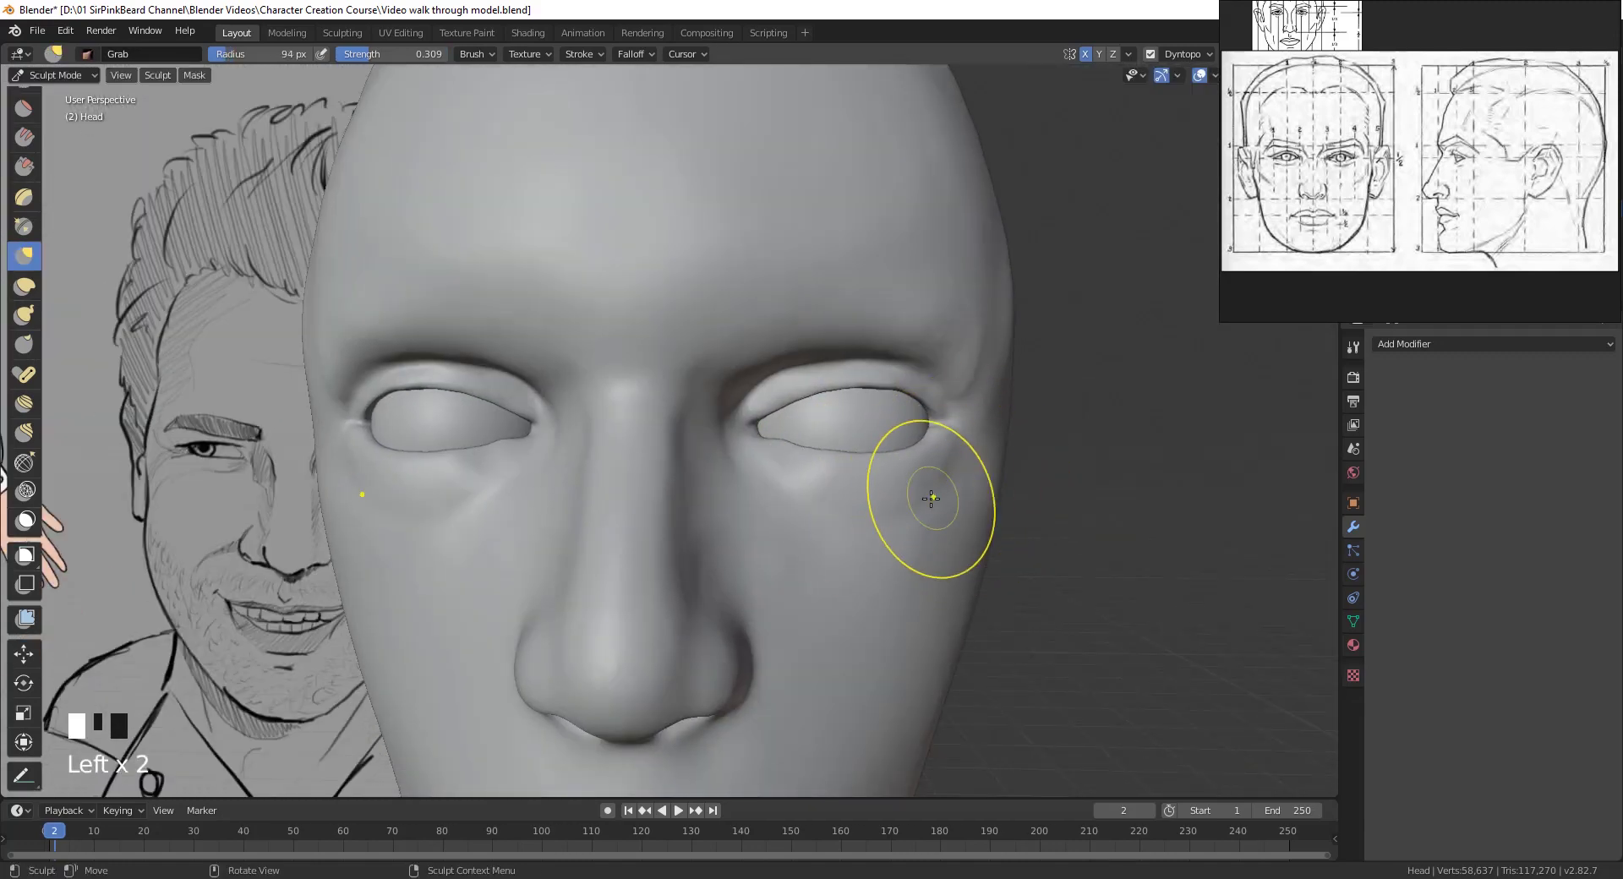
# - Define the inner eye corner with the Crease brush at 45 px and smooth the adjoining lower lid
pyautogui.hotkey('shift', 'c')
pyautogui.moveTo(851, 474); pyautogui.dragTo(935, 533, button='middle')
pyautogui.scroll(4, 905, 490)
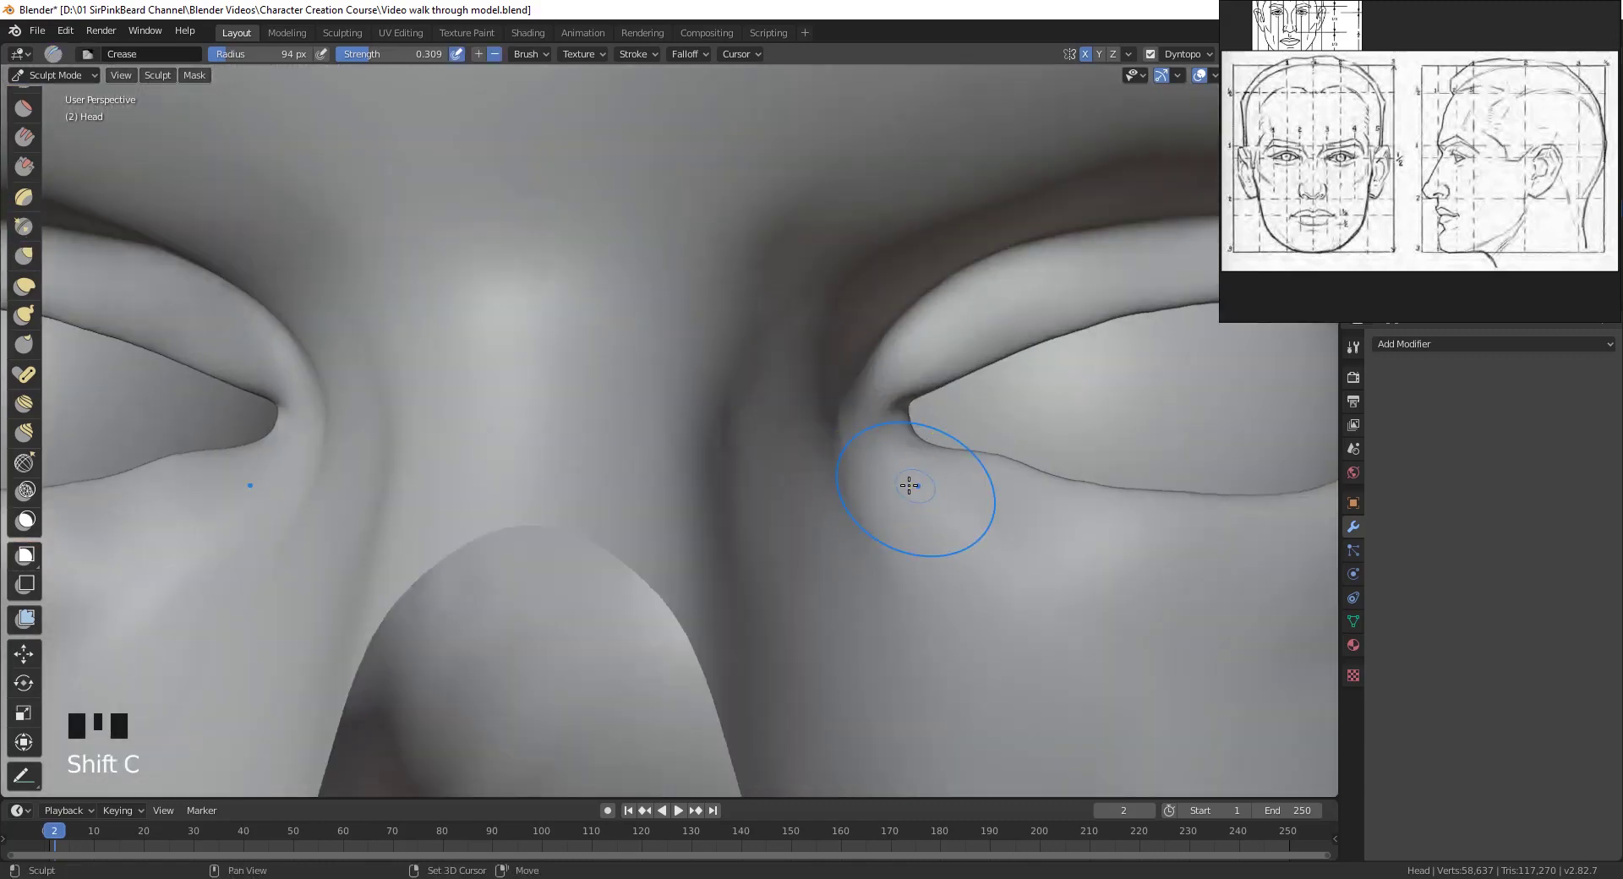
pyautogui.click(894, 423)
pyautogui.moveTo(953, 454); pyautogui.dragTo(970, 475, button='middle')
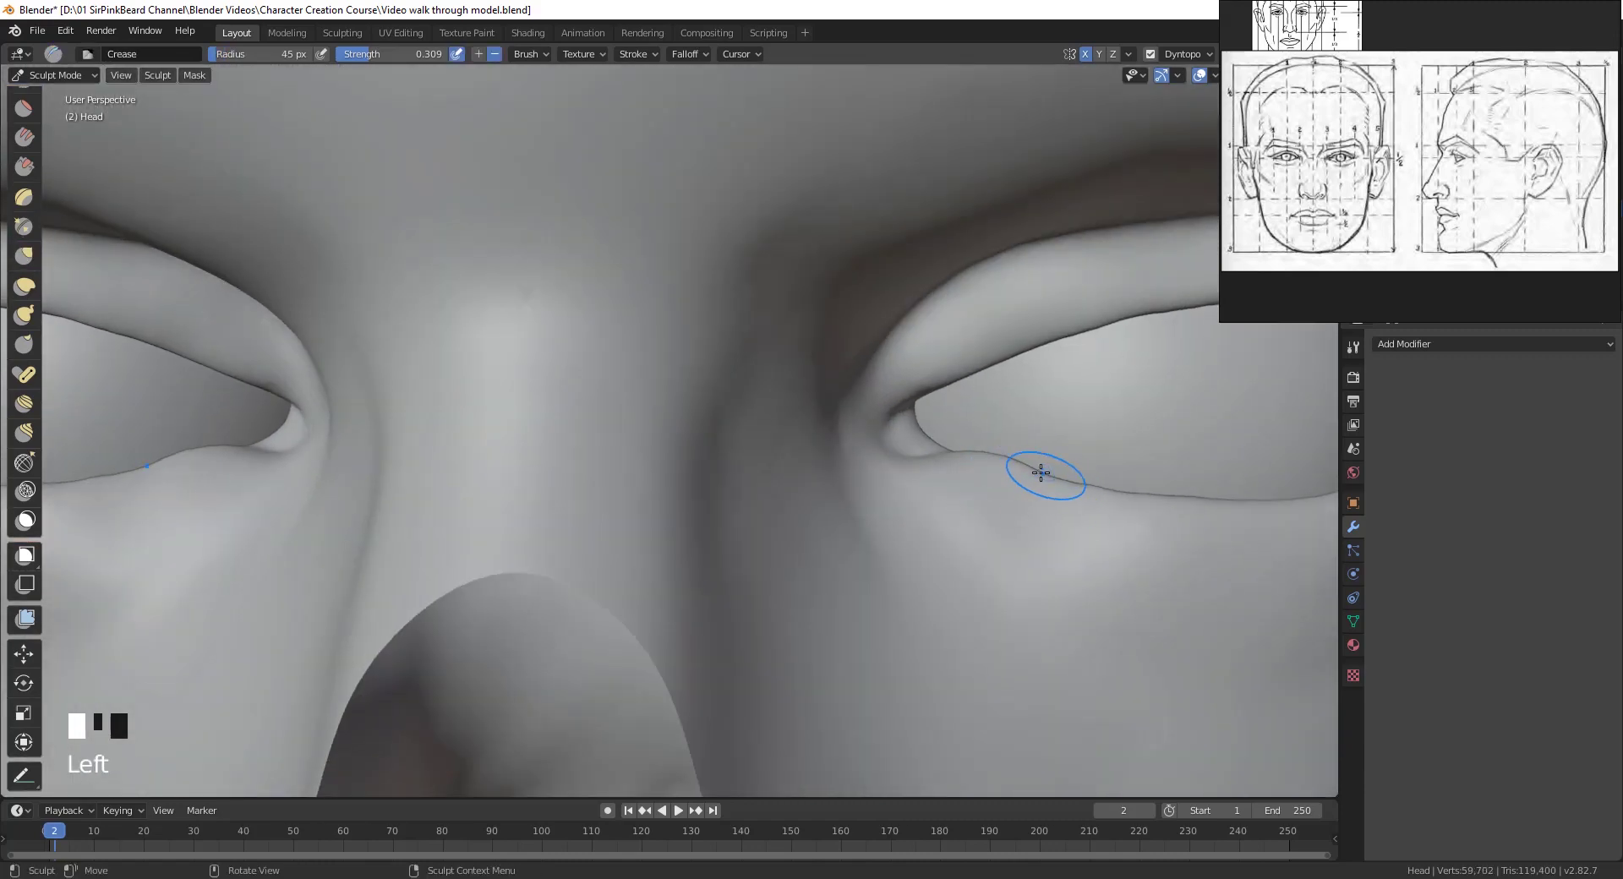
pyautogui.moveTo(1041, 472)
pyautogui.keyDown('shift'); pyautogui.mouseDown()
pyautogui.moveTo(1068, 474)
pyautogui.moveTo(1068, 507)
pyautogui.mouseUp(); pyautogui.keyUp('shift')
# - Adjust the eyelids with the Grab brush at 69 px and refine the outer eye corner with the Crease brush at 24 px
pyautogui.scroll(-6, 1087, 449)
pyautogui.moveTo(1087, 449); pyautogui.dragTo(1011, 435, button='middle')
pyautogui.press('g')
pyautogui.moveTo(743, 435); pyautogui.dragTo(743, 435)
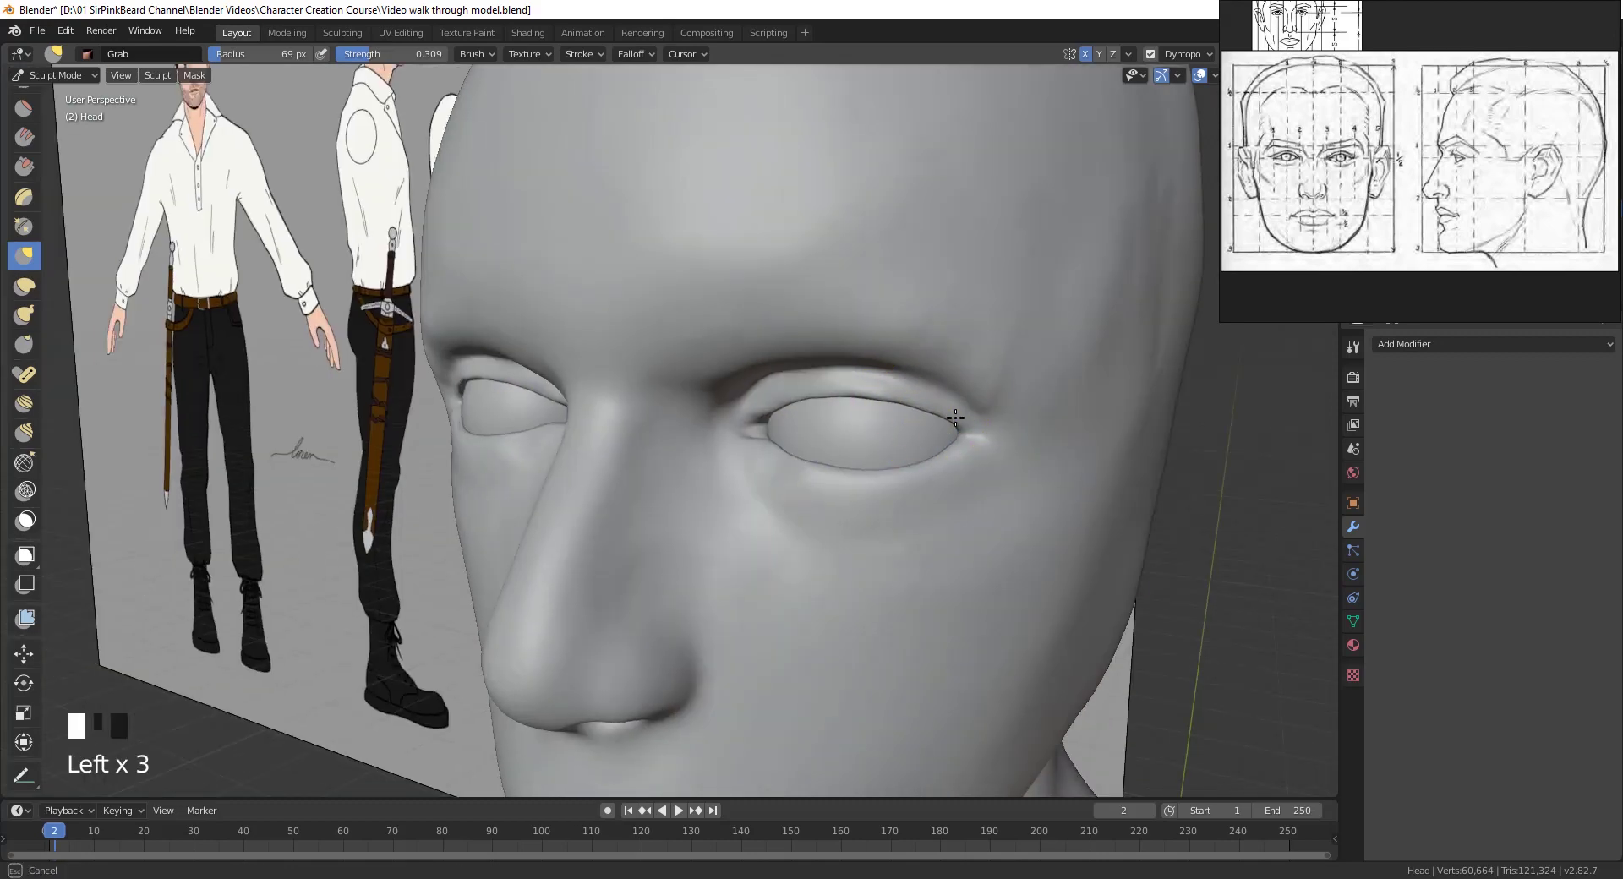
pyautogui.hotkey('shift', 'c')
pyautogui.moveTo(949, 456); pyautogui.dragTo(992, 431, button='middle')
pyautogui.keyDown('shift'); pyautogui.click(992, 431); pyautogui.keyUp('shift')
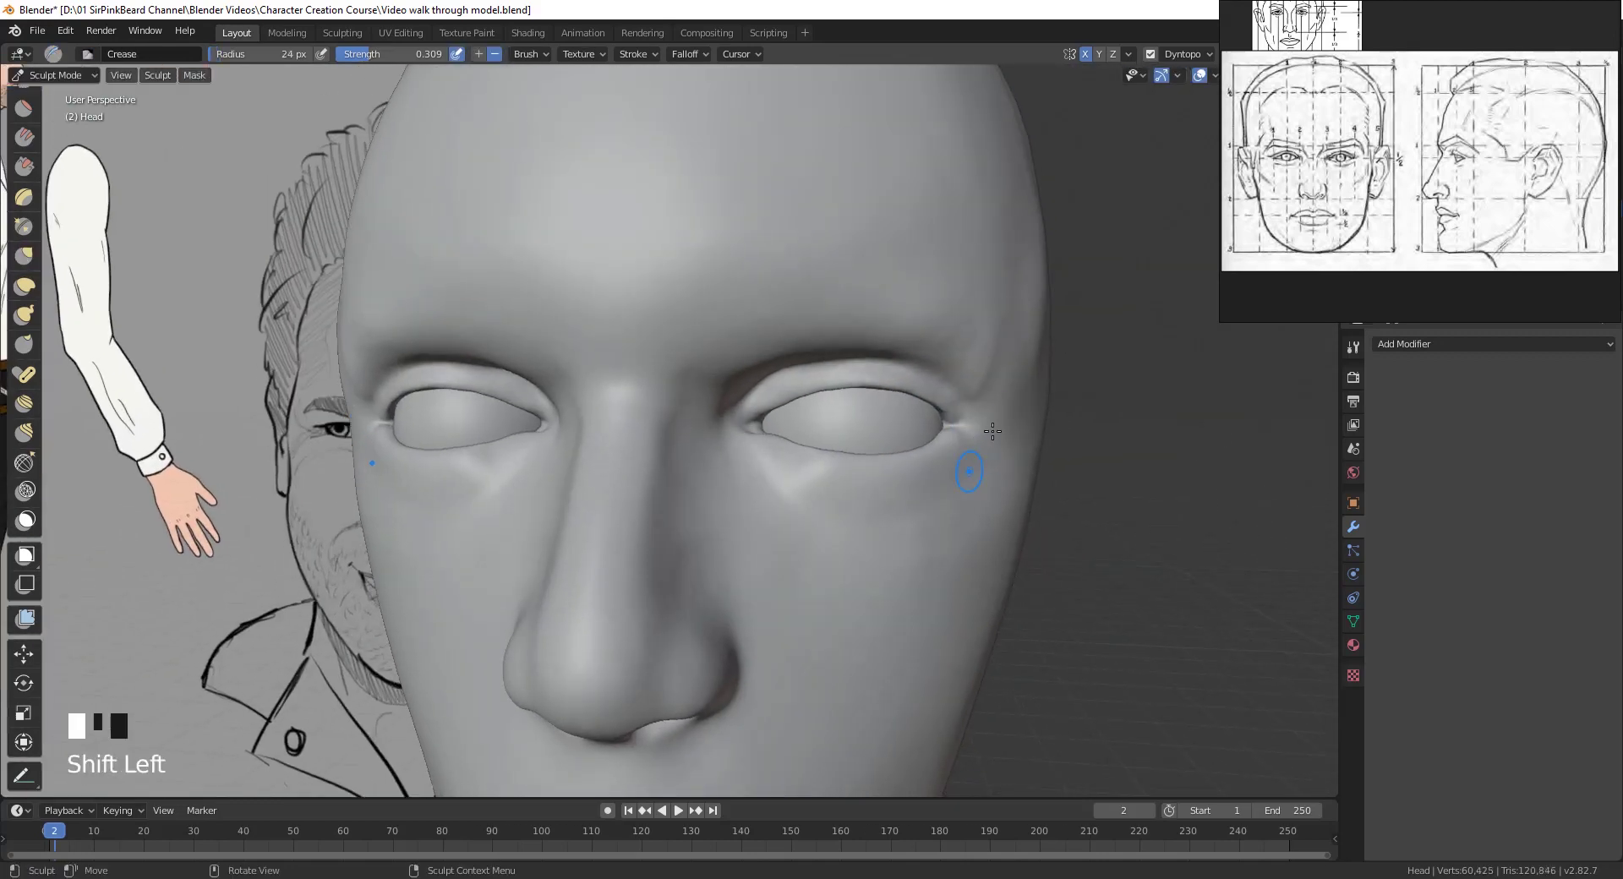
# - Refine the area beneath the eye and smooth the cheek below it
pyautogui.scroll(-5, 992, 431)
pyautogui.moveTo(935, 475); pyautogui.dragTo(739, 522, button='middle')
pyautogui.scroll(4, 739, 522)
pyautogui.moveTo(749, 570)
pyautogui.mouseDown()
pyautogui.moveTo(732, 535)
pyautogui.moveTo(766, 561)
pyautogui.mouseUp()
pyautogui.moveTo(767, 660)
pyautogui.keyDown('shift'); pyautogui.mouseDown()
pyautogui.moveTo(772, 684)
pyautogui.moveTo(745, 703)
pyautogui.mouseUp(); pyautogui.keyUp('shift')
pyautogui.moveTo(752, 698)
pyautogui.mouseDown(button='middle')
pyautogui.moveTo(862, 674)
pyautogui.moveTo(1077, 513)
pyautogui.mouseUp(button='middle')
pyautogui.scroll(-5, 1076, 513)
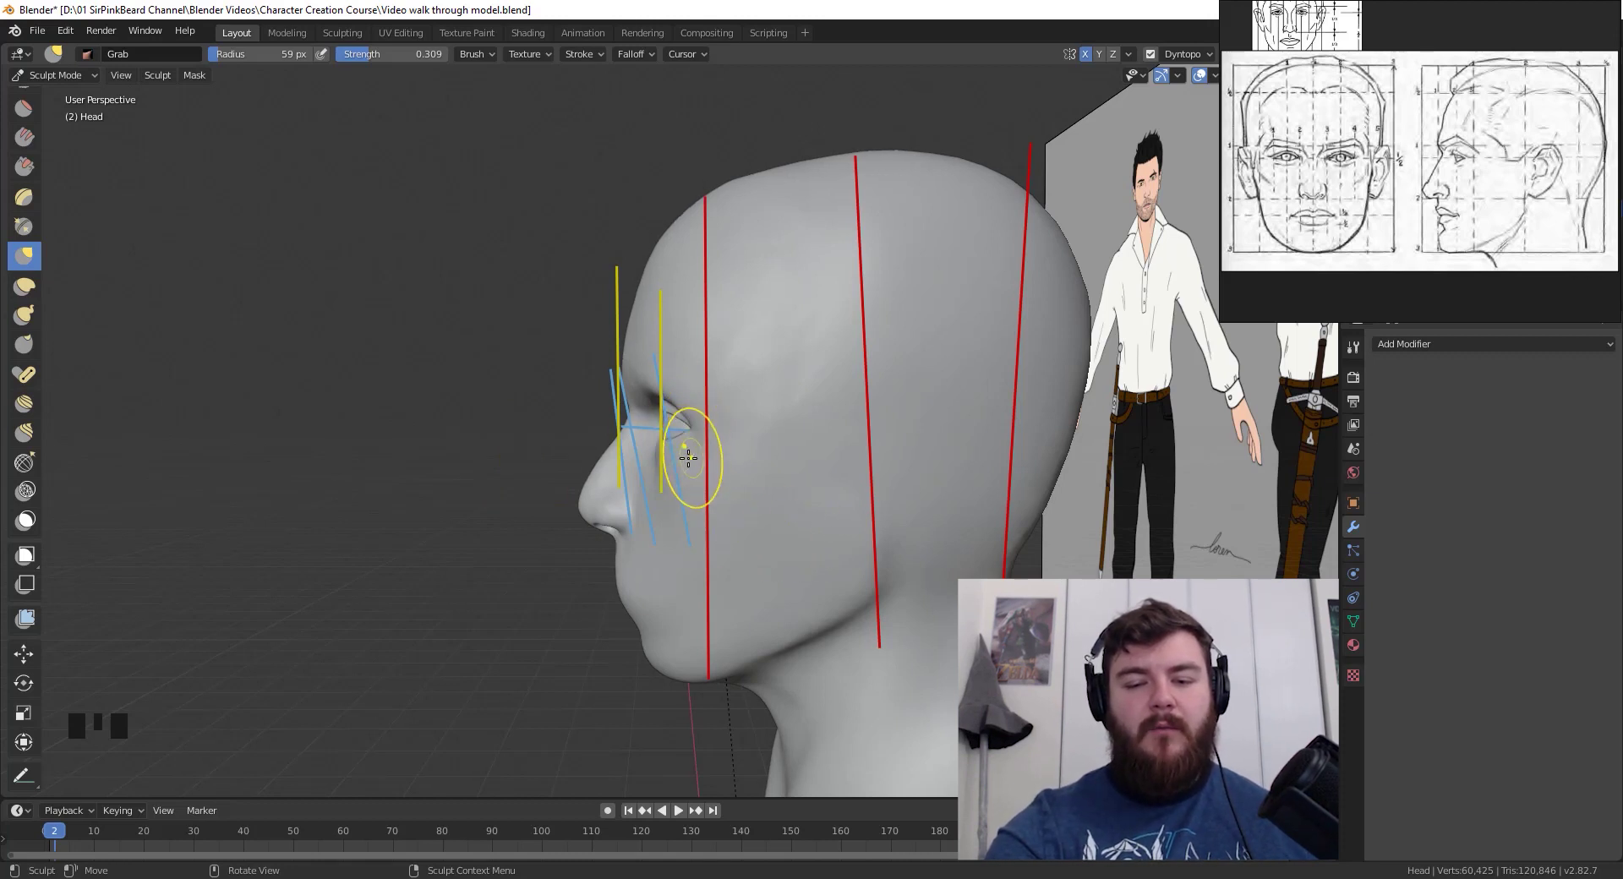
# - Pull the outer eye corner back toward the first red guide in profile with the Grab brush at 59 px
pyautogui.press('g')
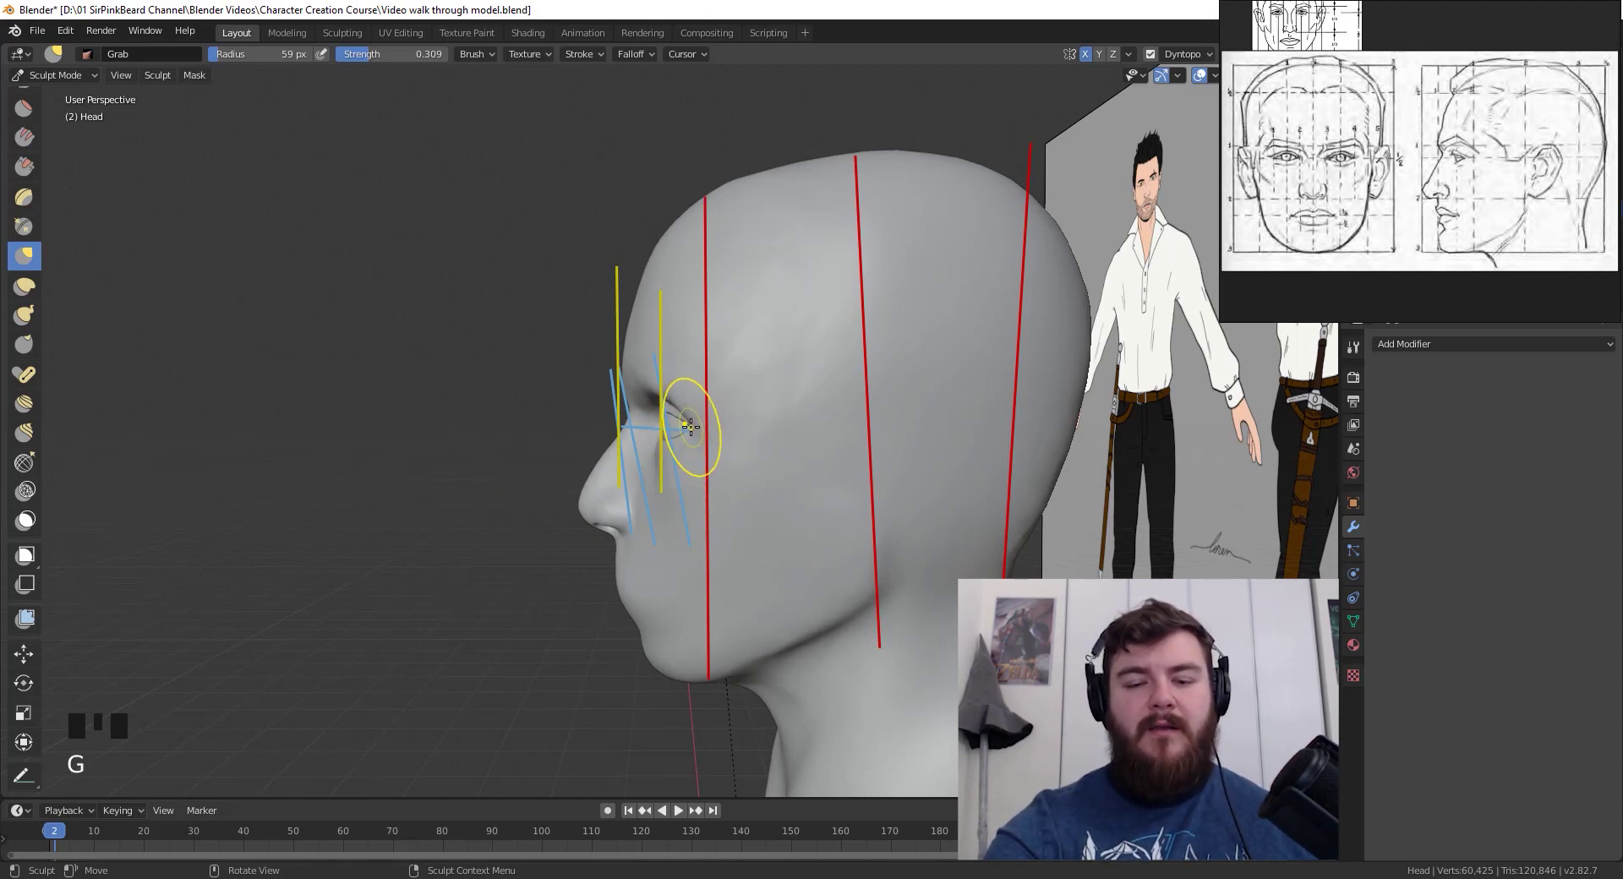
pyautogui.click(691, 427)
pyautogui.moveTo(692, 426); pyautogui.dragTo(704, 425)
pyautogui.click(706, 421)
pyautogui.click(711, 414)
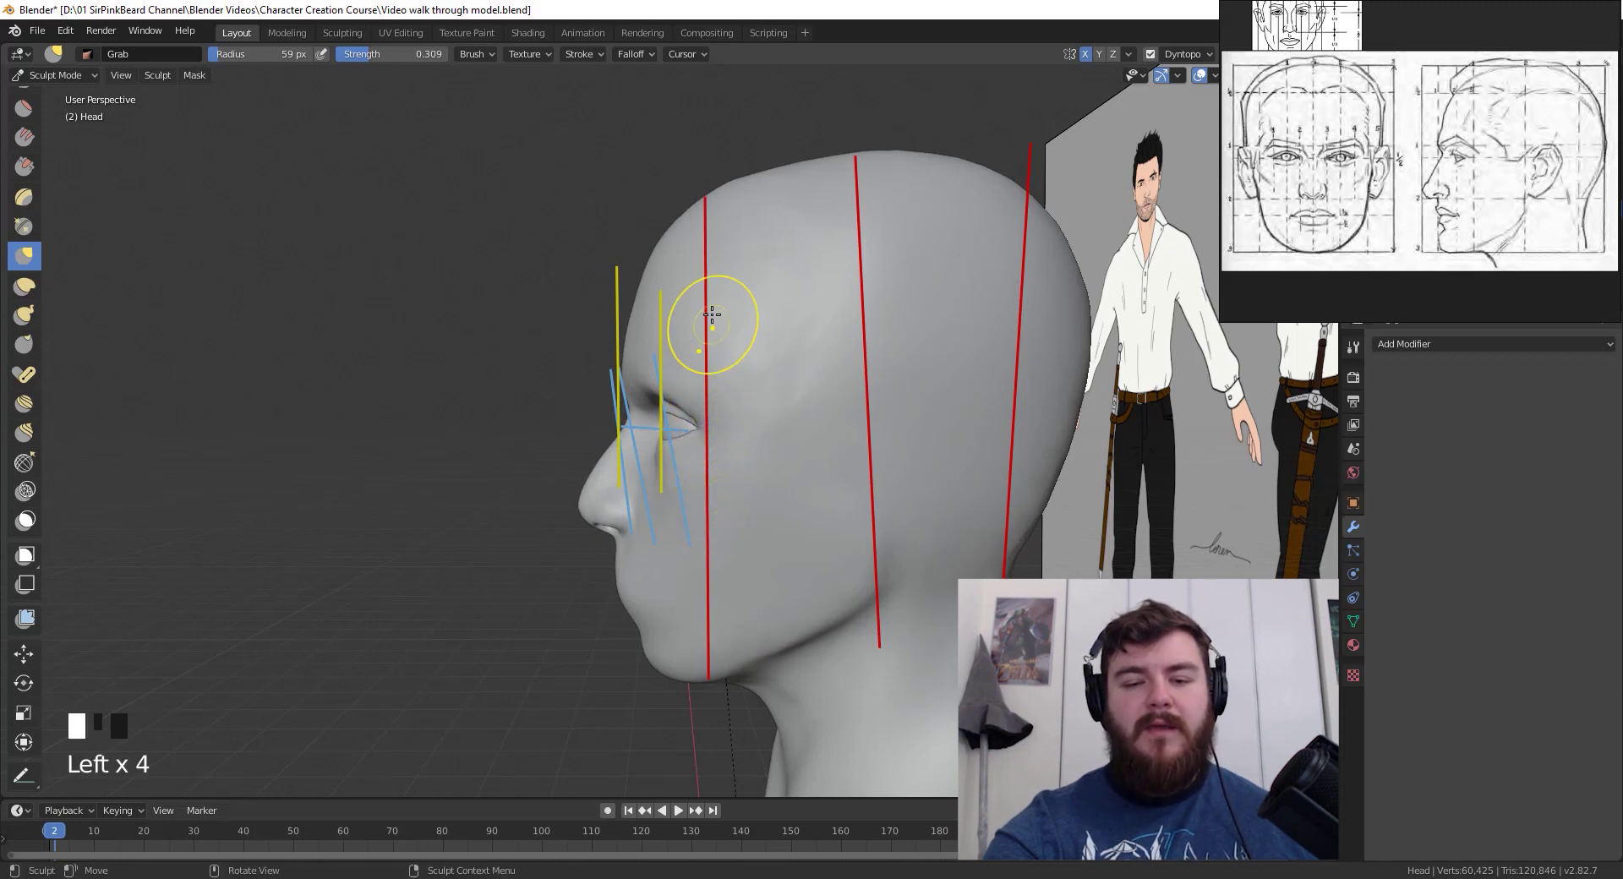
# - Hide all annotation guide lines and turn the head to a three-quarter view beside the reference drawings
pyautogui.moveTo(668, 668); pyautogui.dragTo(942, 525, button='middle')
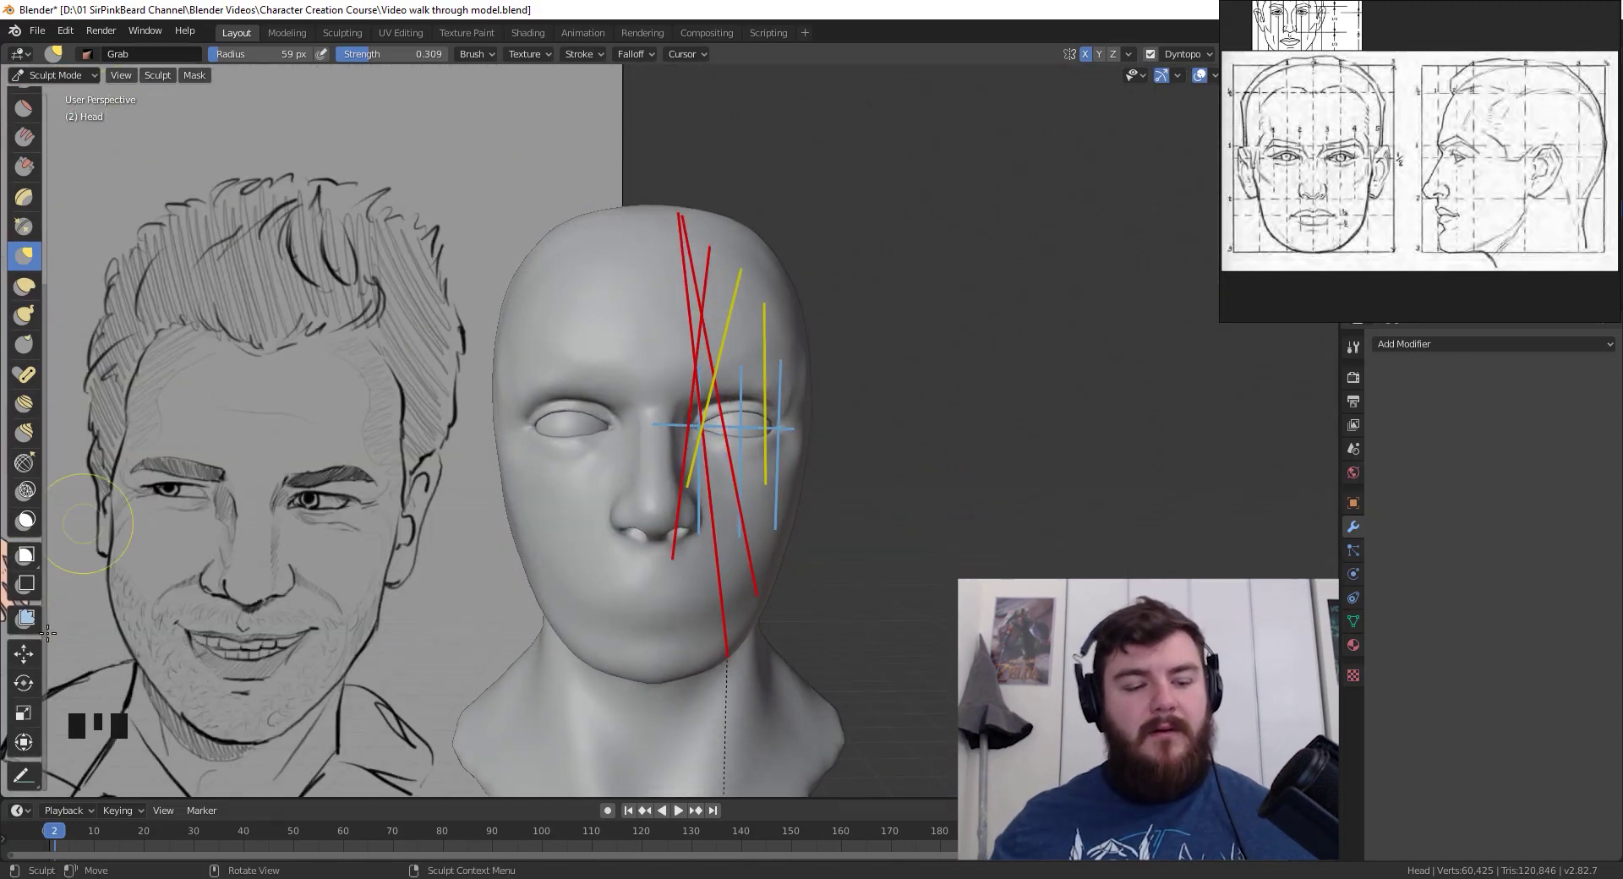
pyautogui.click(23, 775)
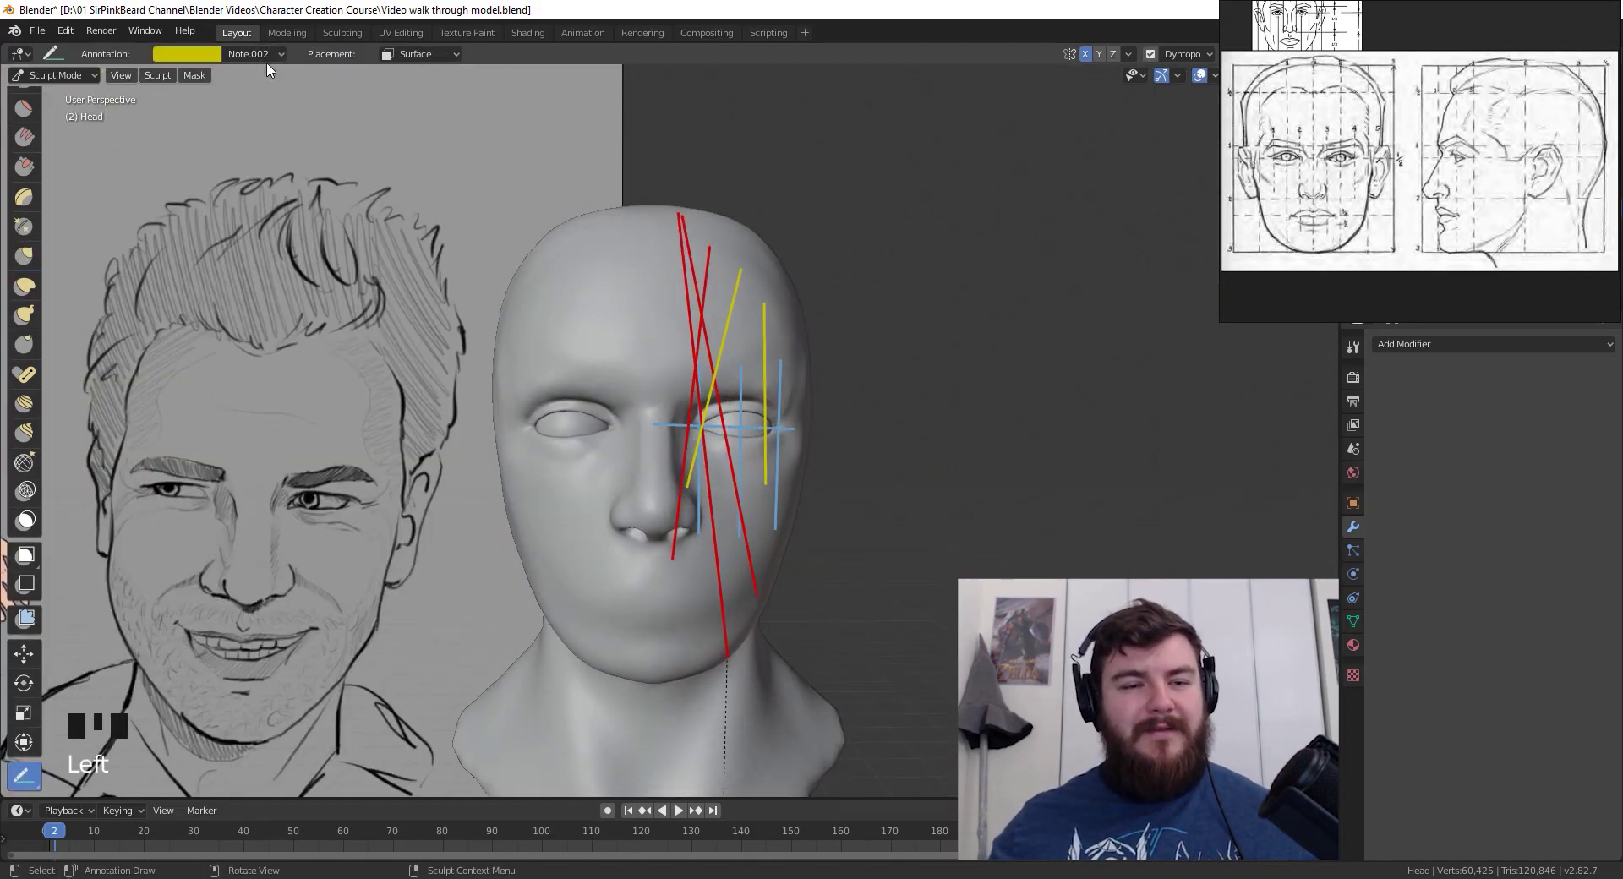
pyautogui.click(262, 55)
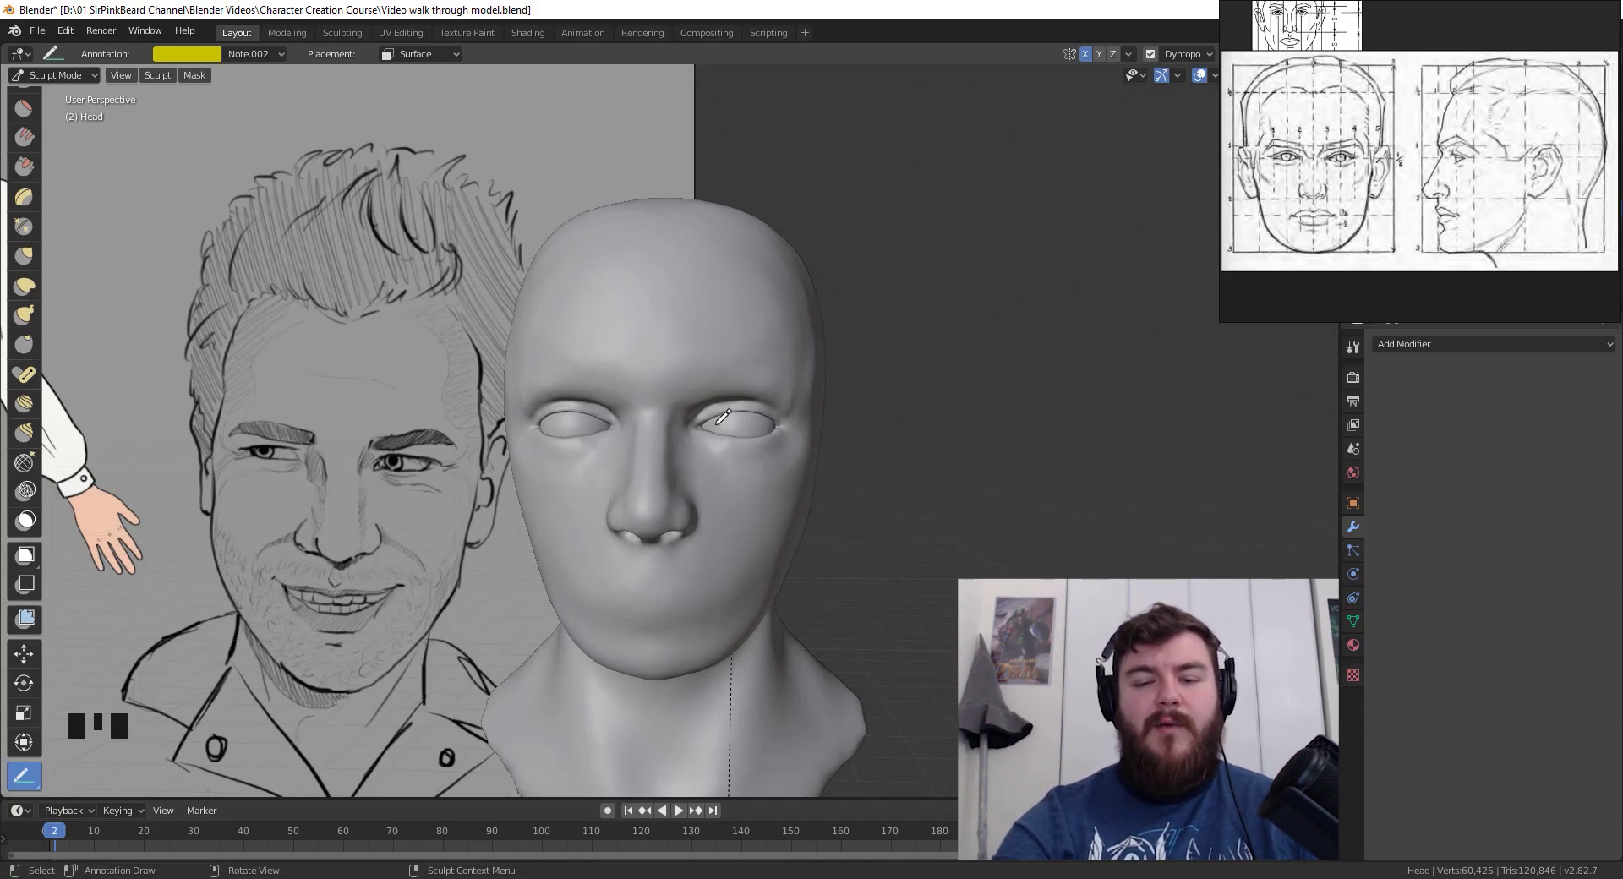
pyautogui.moveTo(914, 521); pyautogui.dragTo(223, 580, button='middle')
pyautogui.click(223, 579)
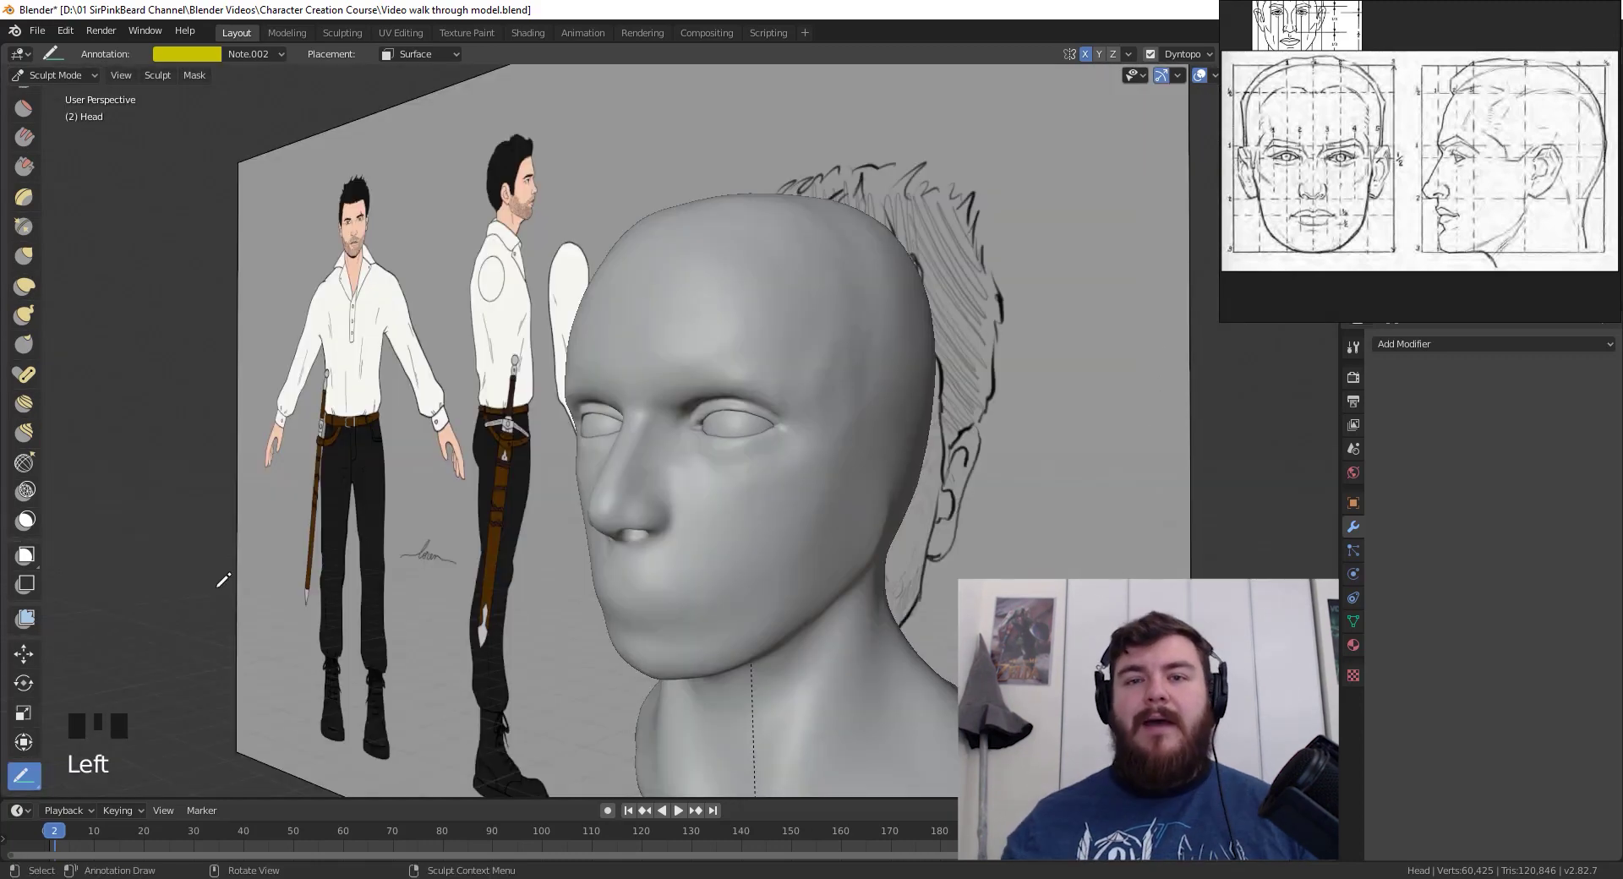